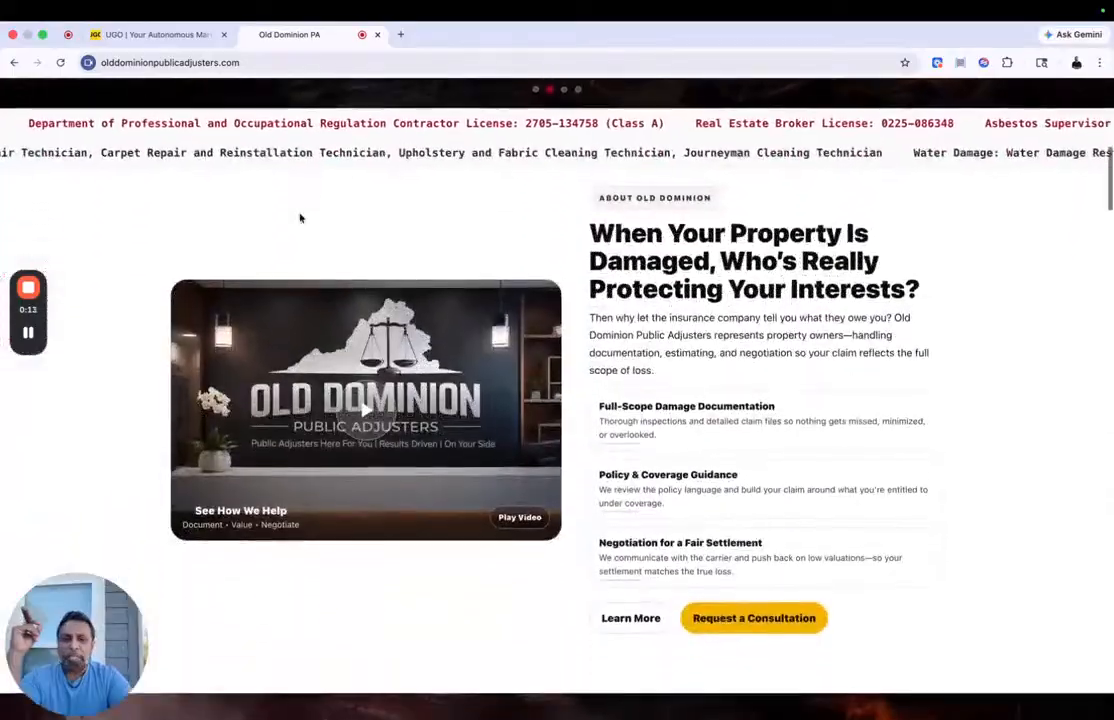
Step: Look through the Old Dominion Public Adjusters home page, including its services, Google reviews, FAQs, blog posts and web address
scroll(299, 218, down, 10)
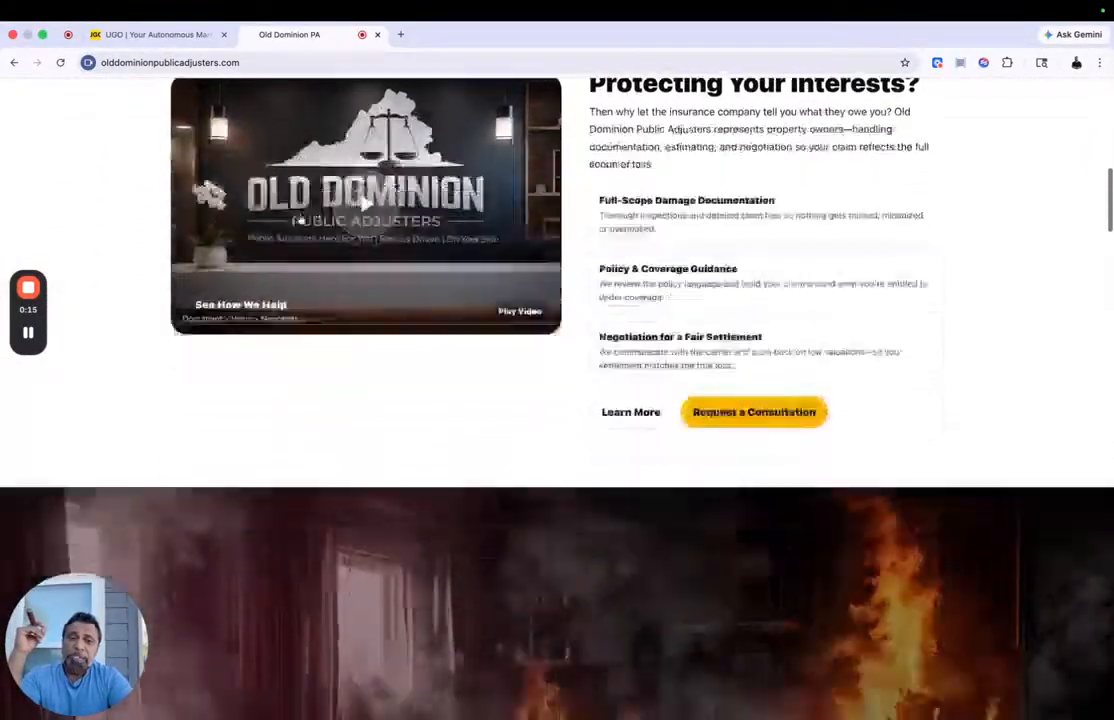
scroll(299, 218, down, 1)
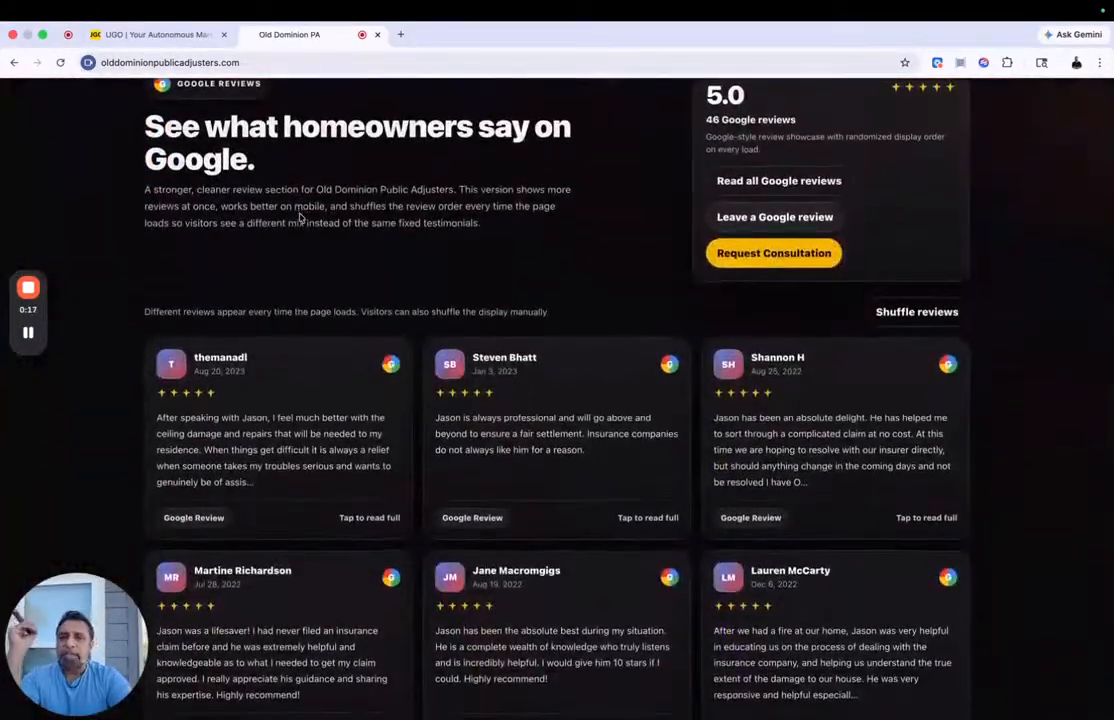
scroll(299, 218, down, 4)
scroll(299, 218, down, 15)
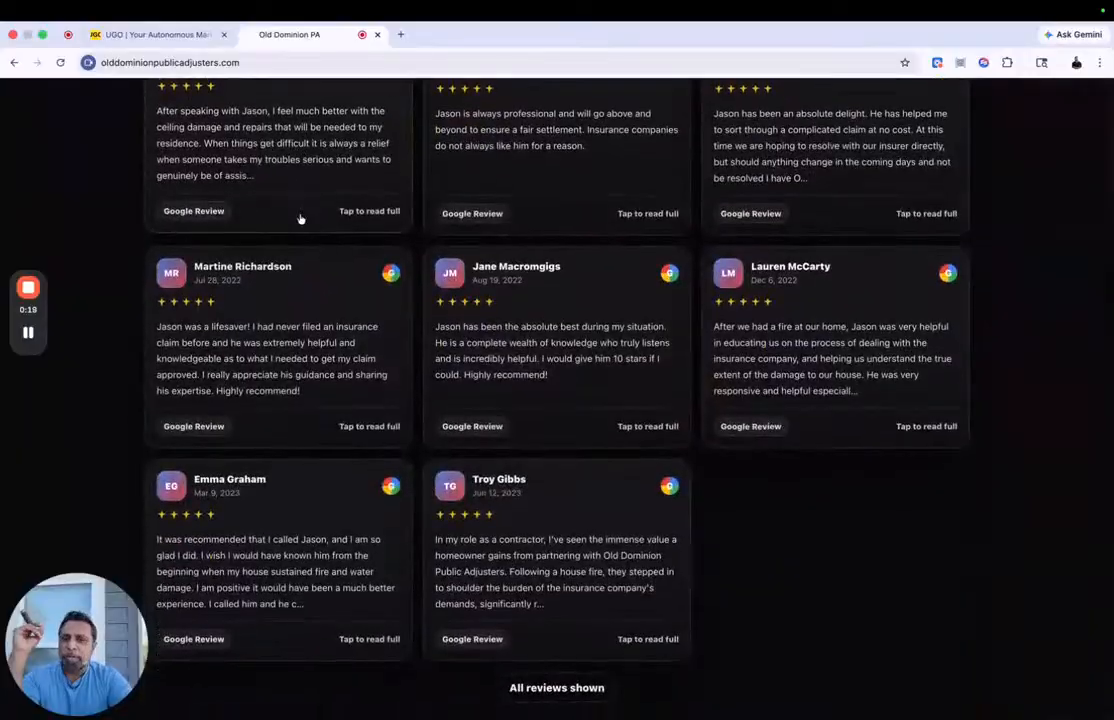
scroll(299, 218, down, 5)
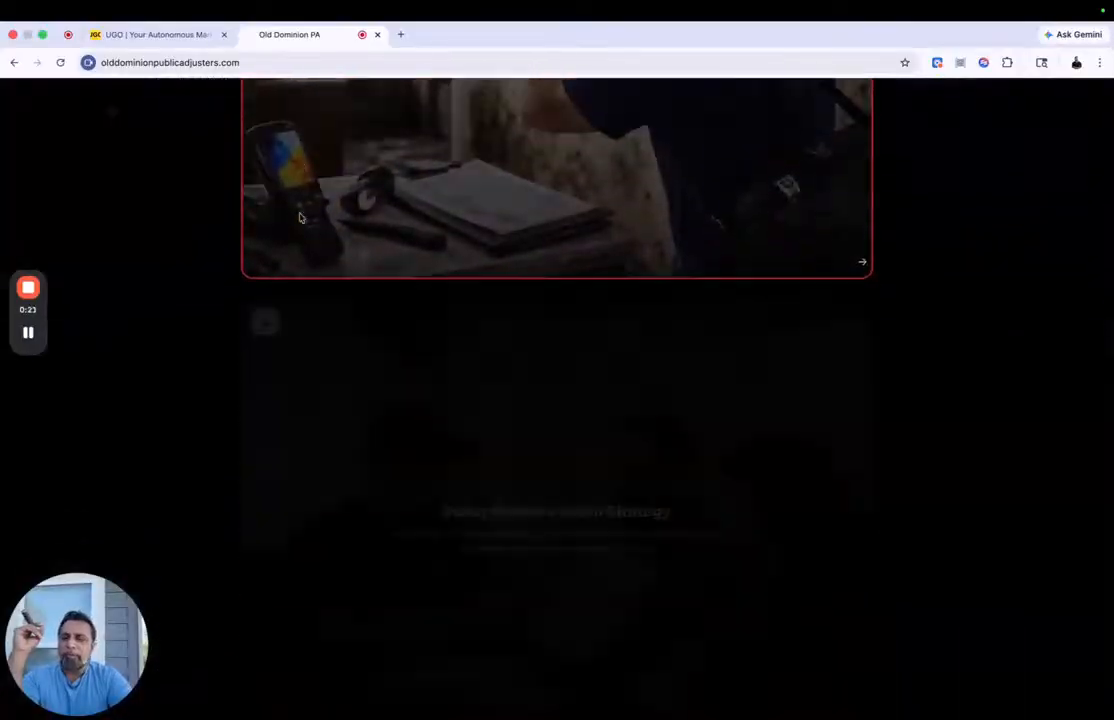
scroll(299, 218, down, 10)
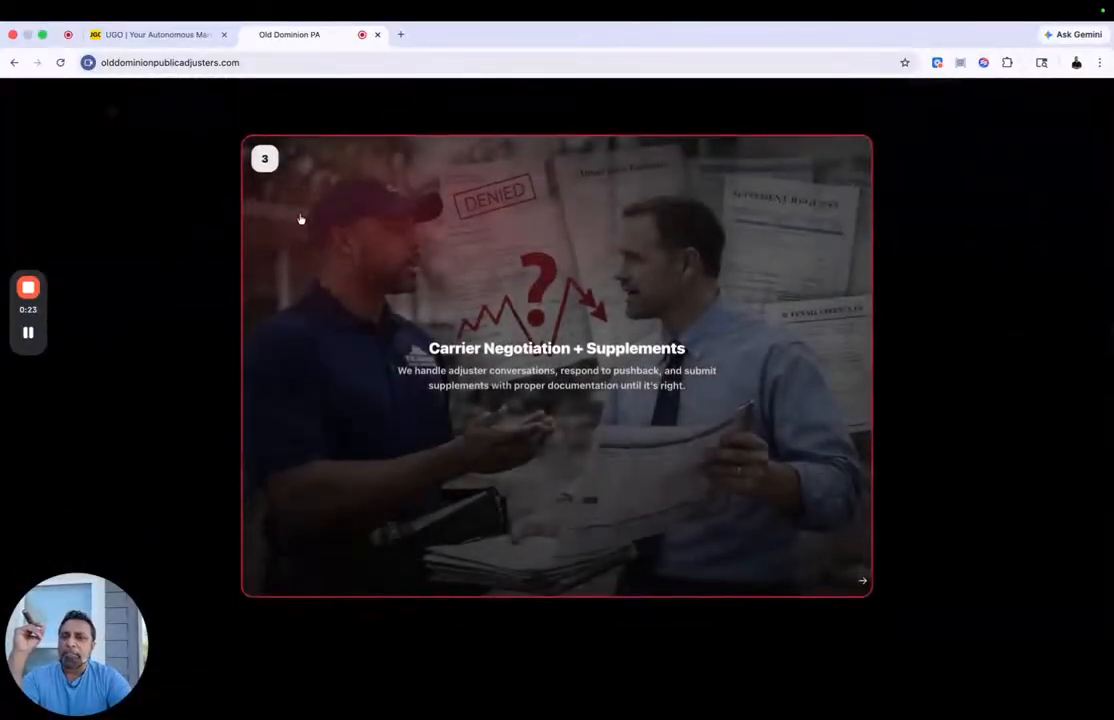
scroll(299, 213, down, 15)
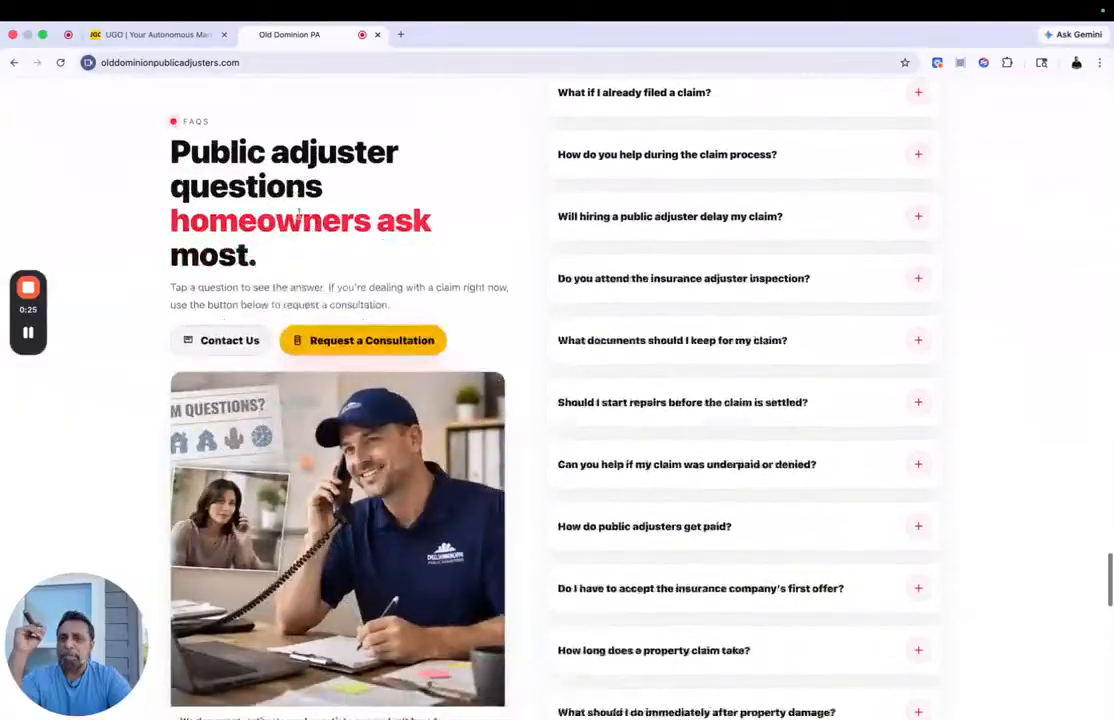
scroll(299, 213, down, 1)
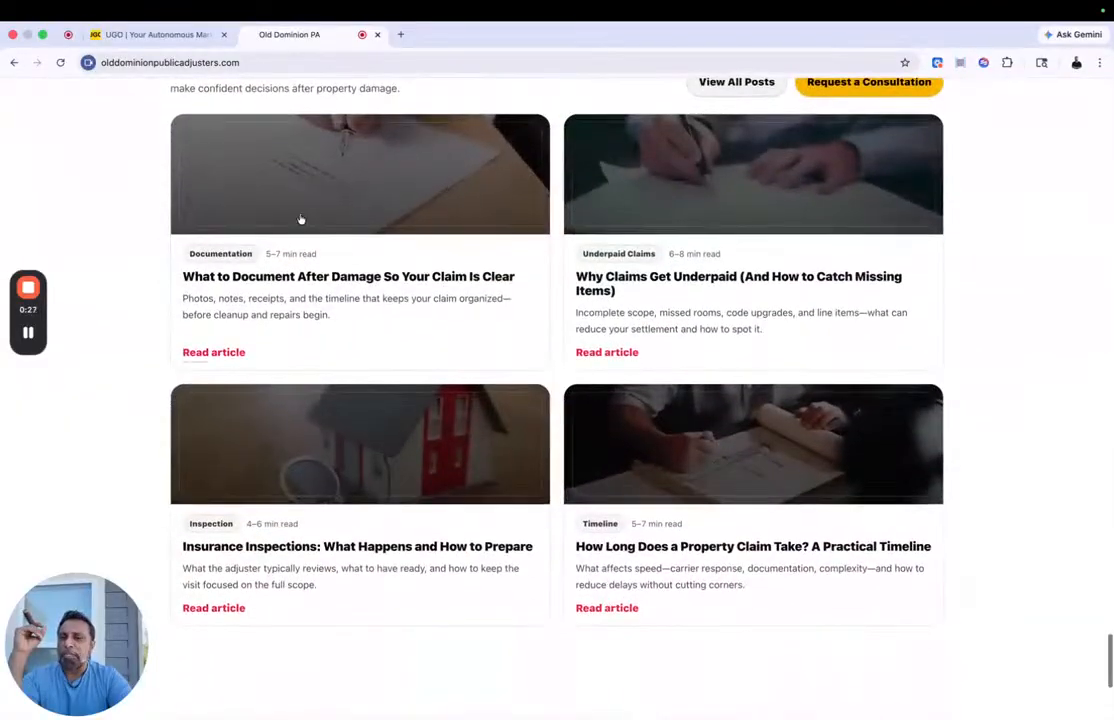
click(253, 66)
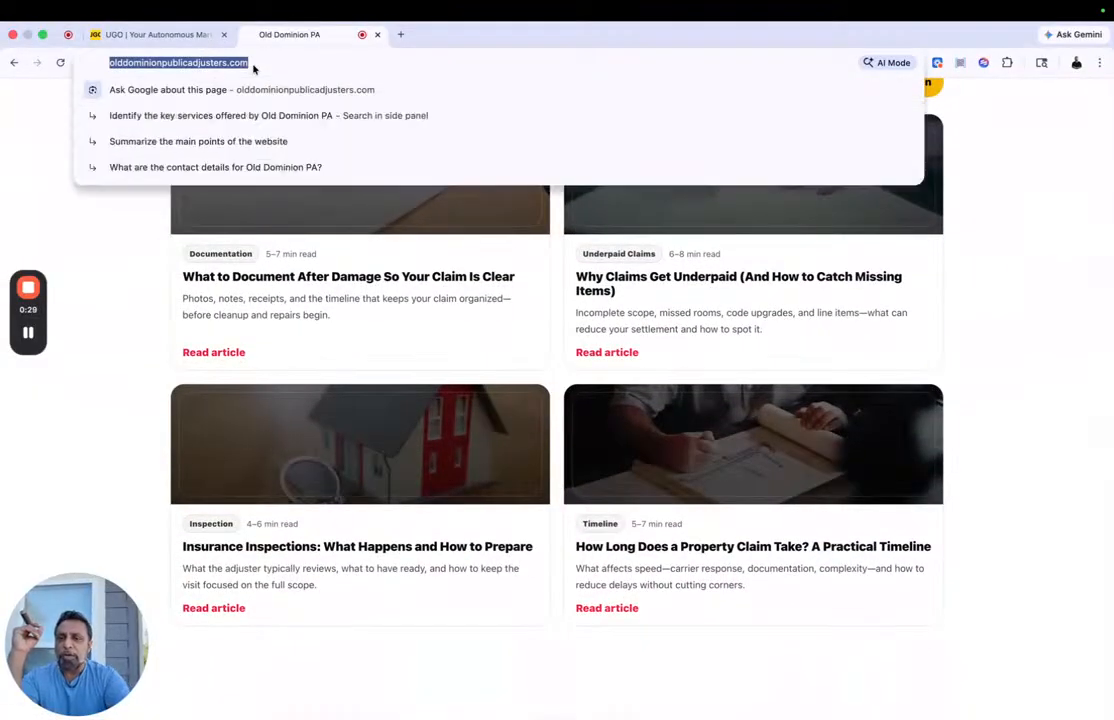
Step: Switch to the UGO brand identity page and clear the existing scan data
click(162, 35)
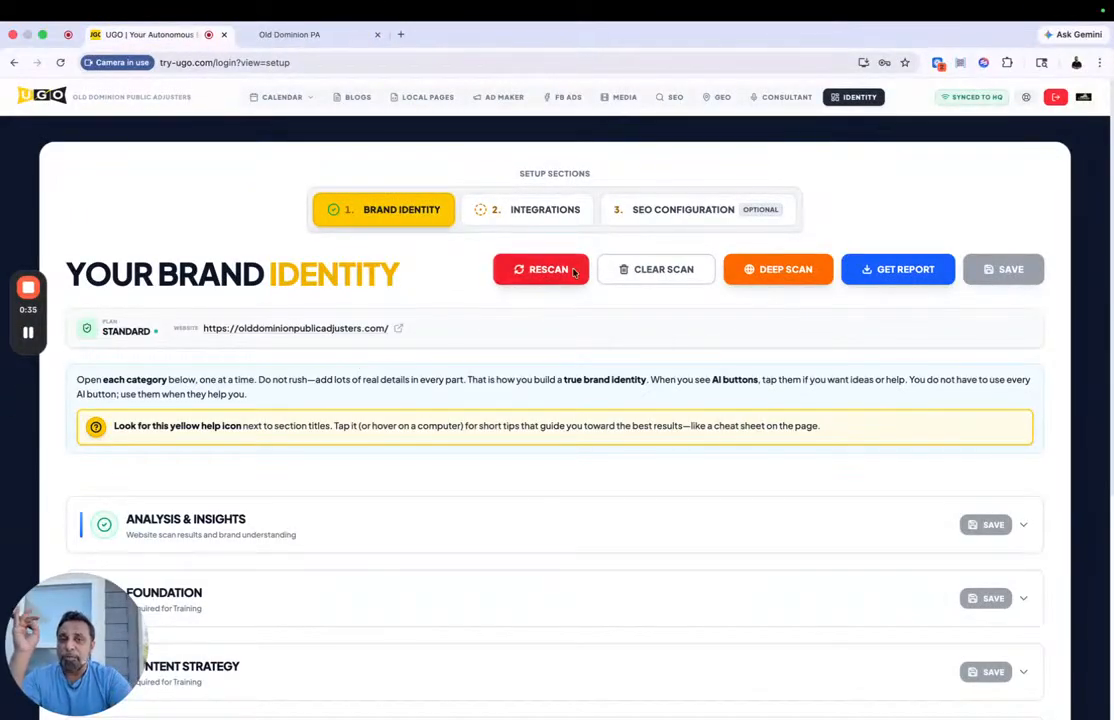
click(650, 272)
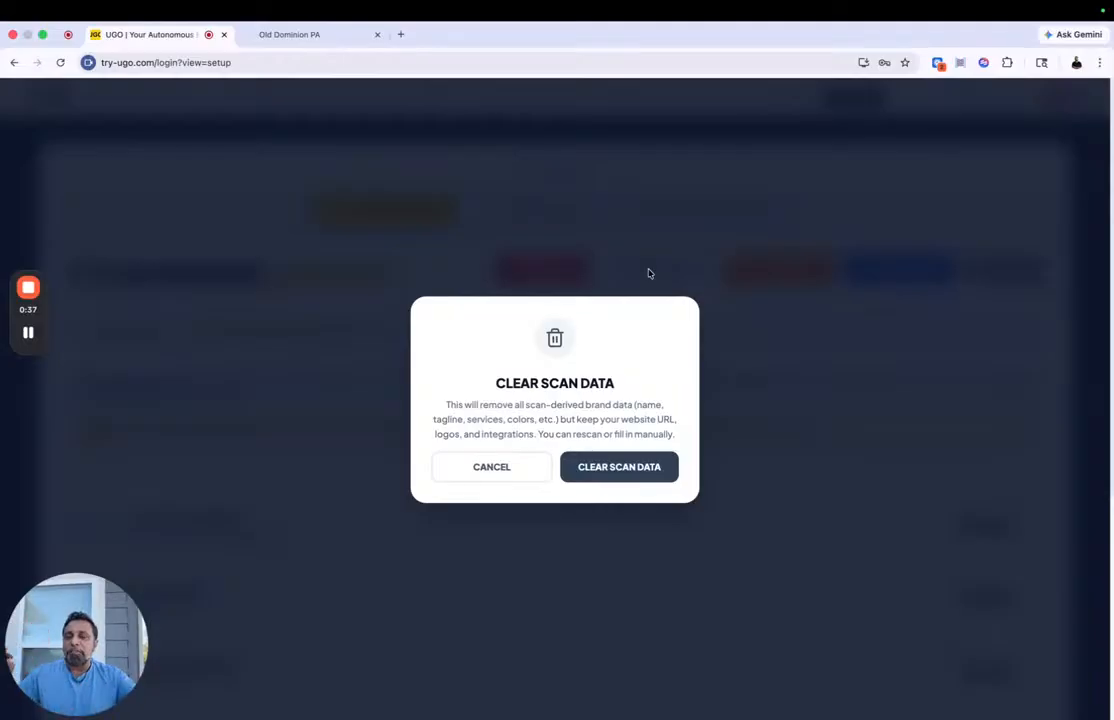
click(618, 467)
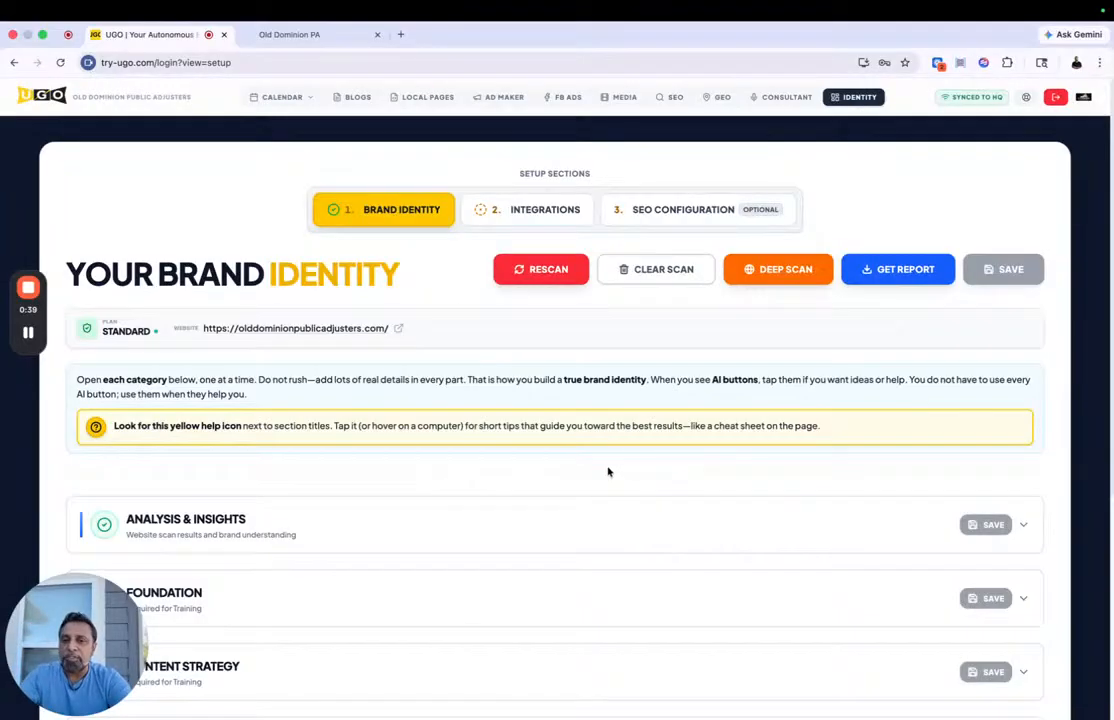
Step: Expand the Analysis & Insights section and check its website quality report, brand DNA and testimonials
click(426, 521)
scroll(426, 521, down, 3)
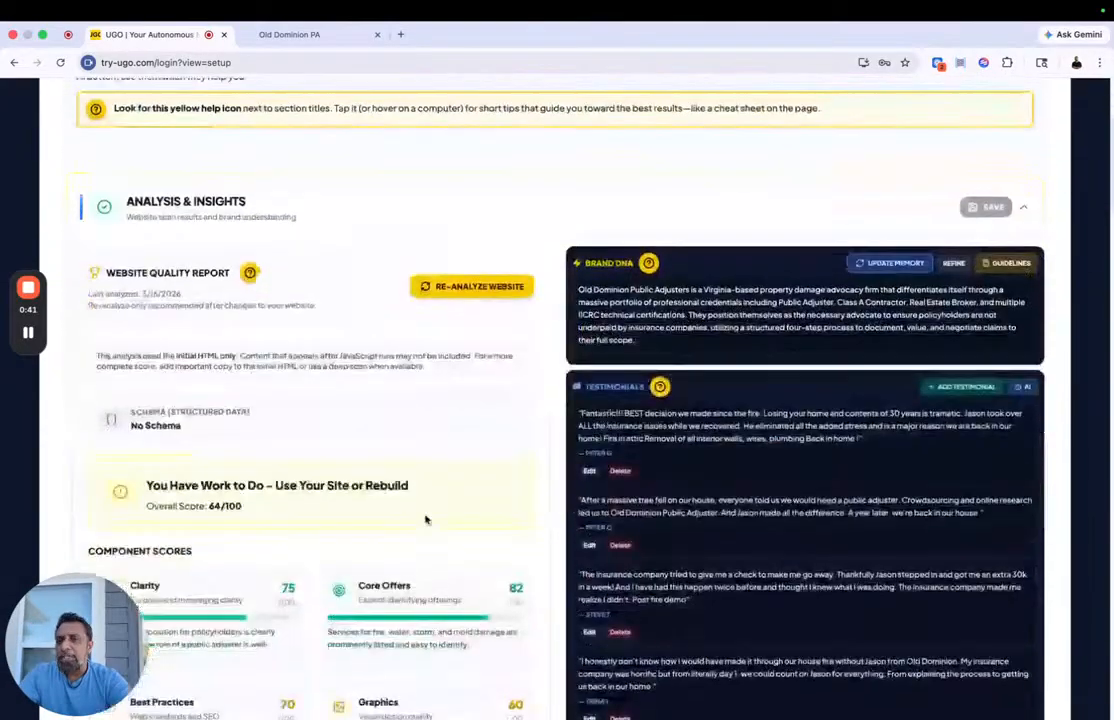
scroll(426, 521, up, 3)
scroll(398, 517, down, 4)
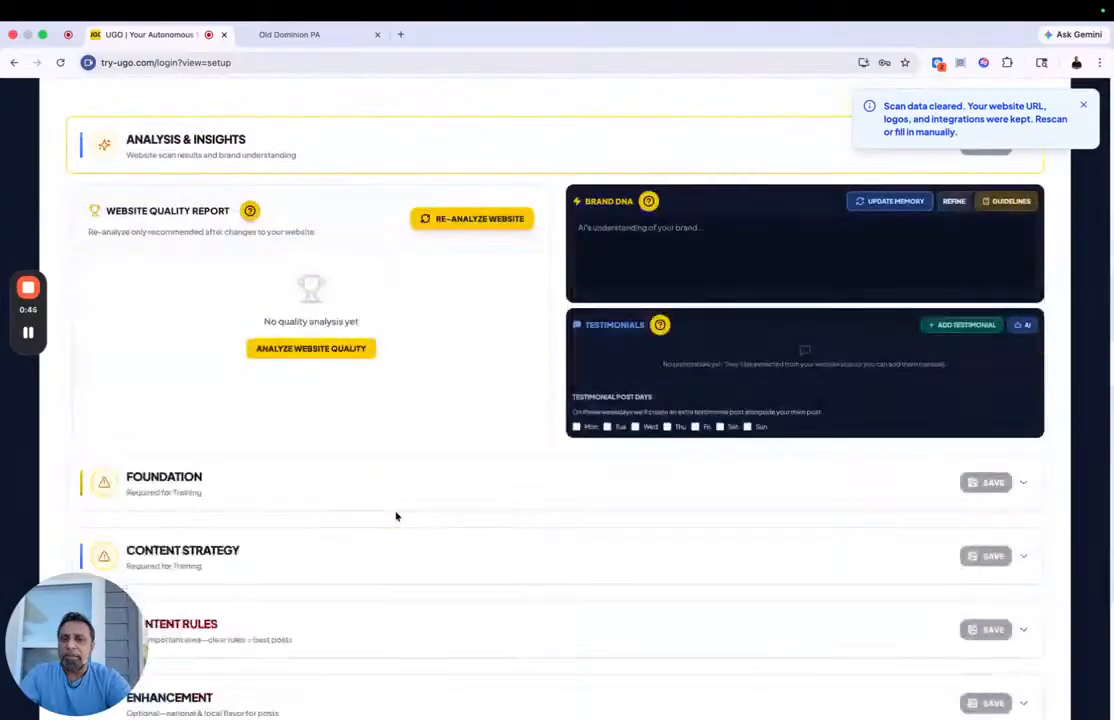
Step: Rescan the olddominionpublicadjusters.com website for the brand identity, accepting the replacement of existing data and settings
scroll(398, 512, up, 4)
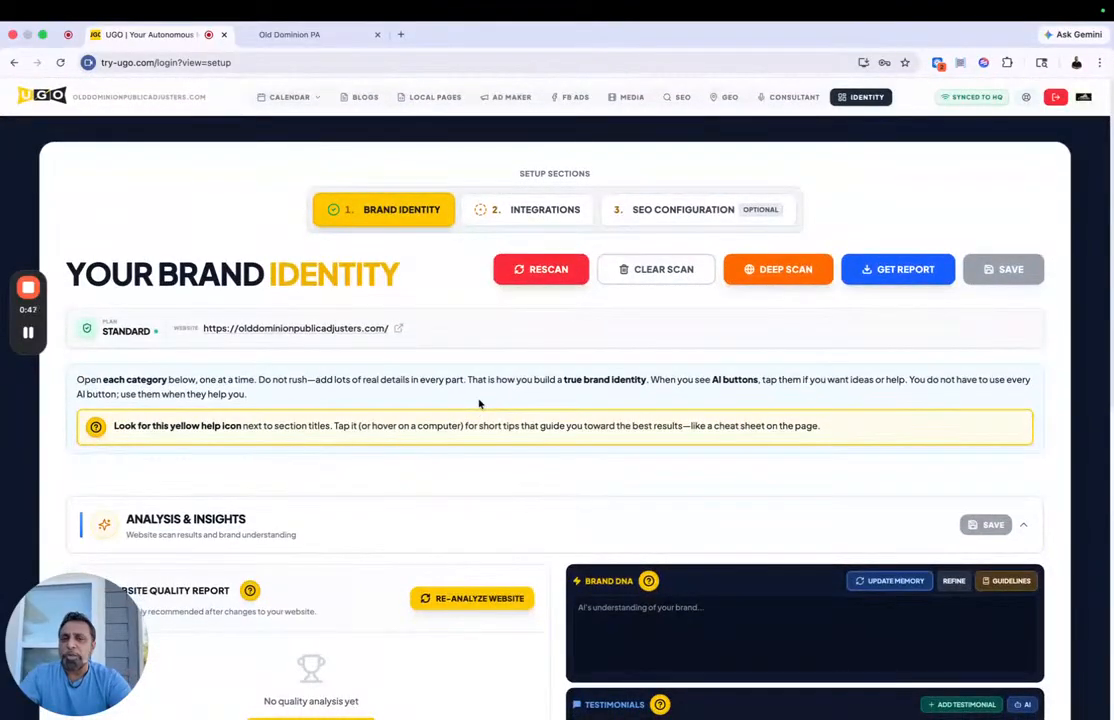
click(530, 272)
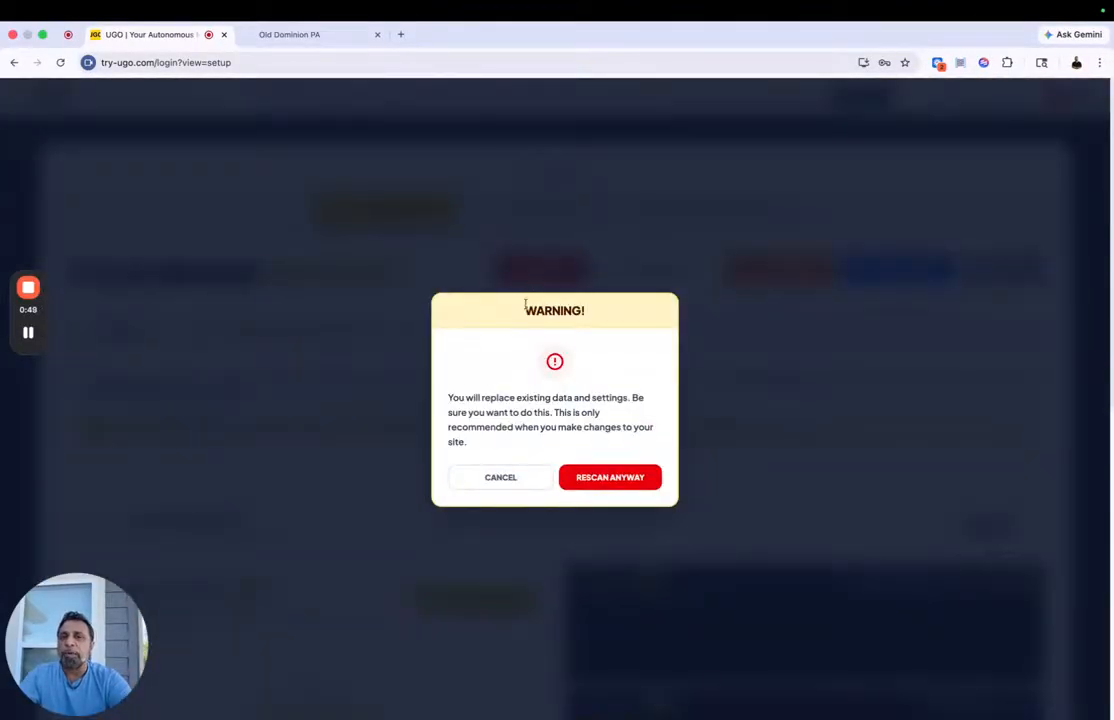
click(592, 477)
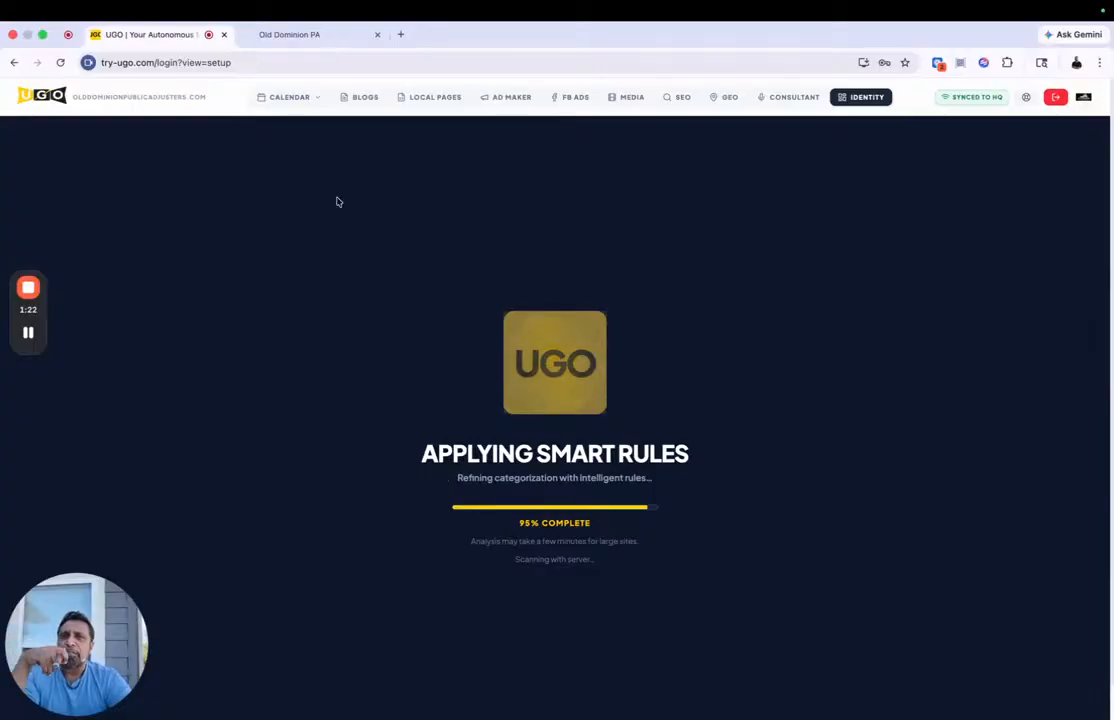
Step: Switch to the Old Dominion website and look back through its FAQs, claim process cards and Google reviews section
click(296, 34)
scroll(462, 402, up, 10)
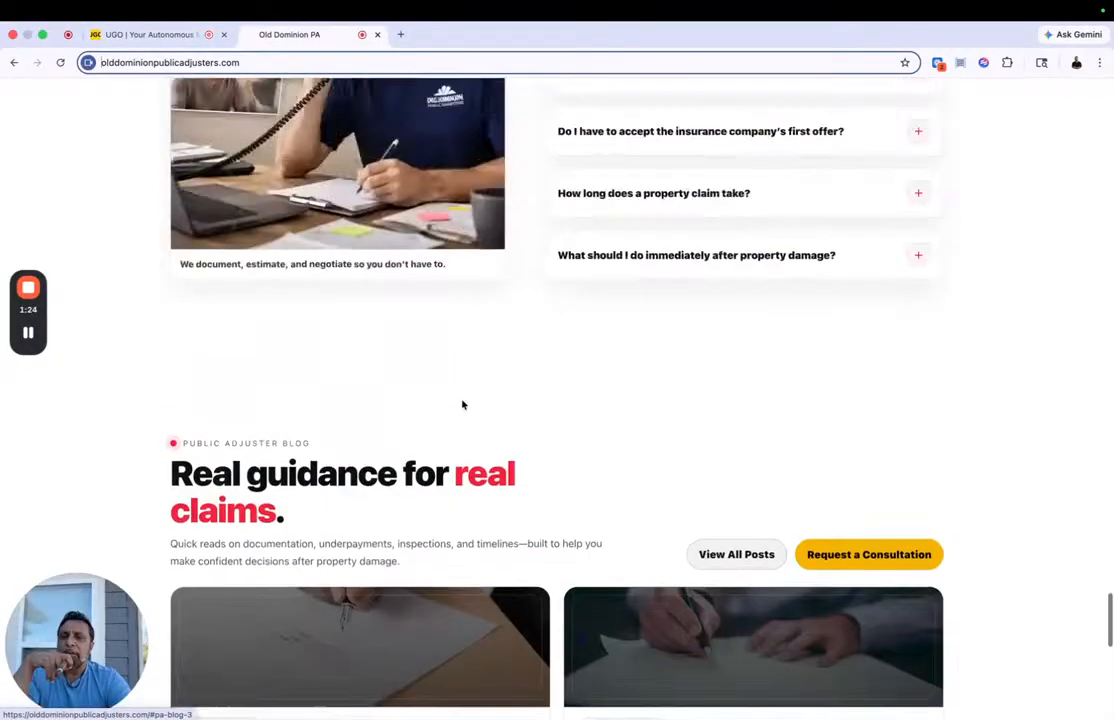
scroll(462, 402, up, 10)
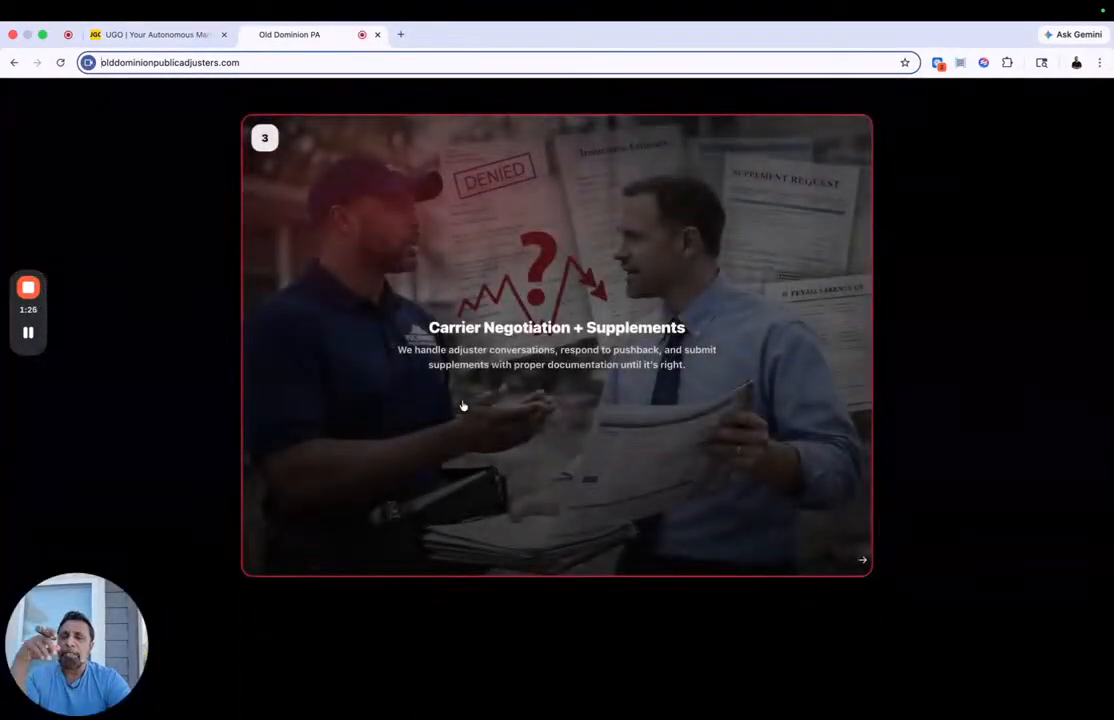
scroll(462, 405, up, 10)
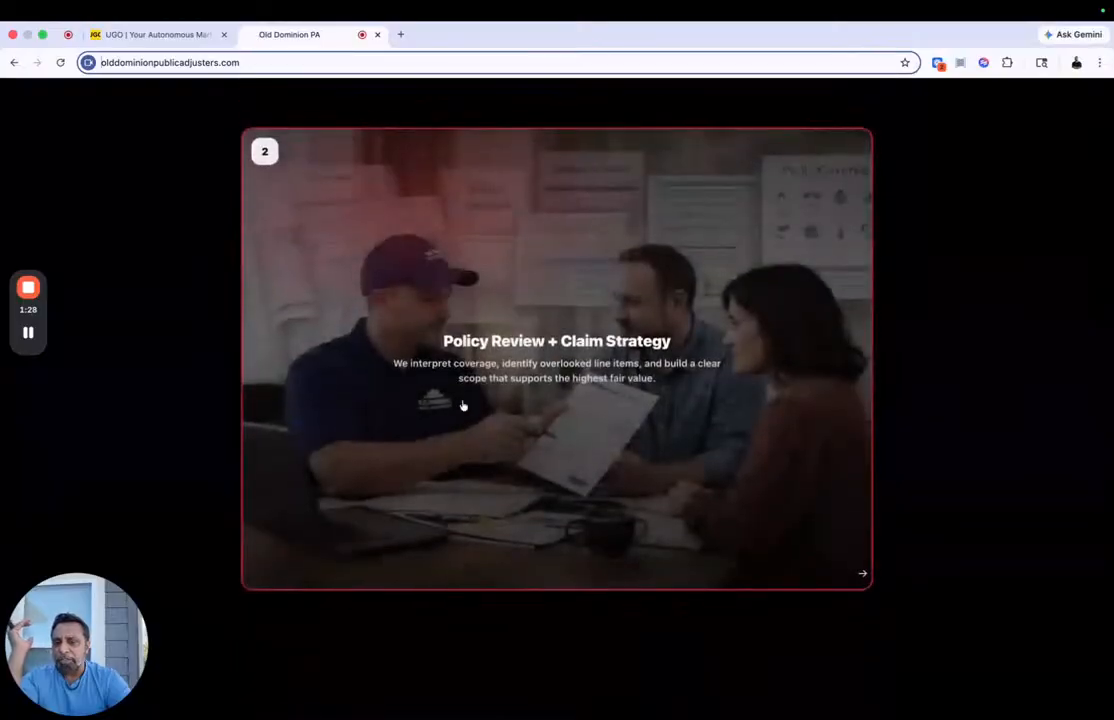
scroll(462, 405, up, 15)
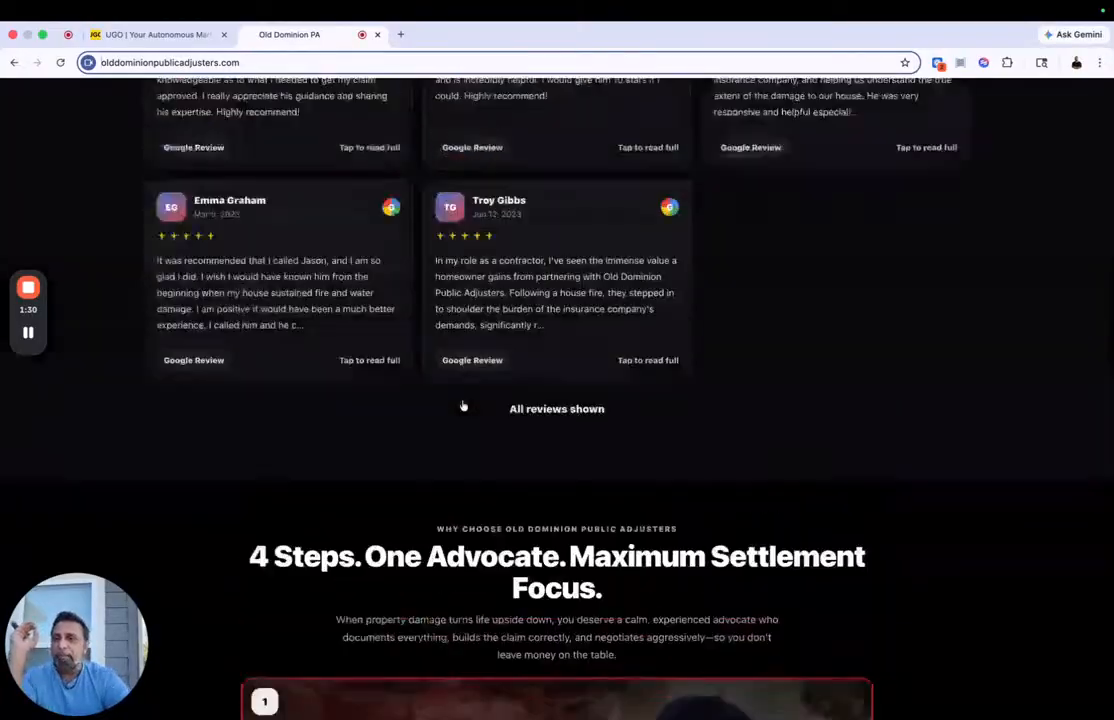
scroll(463, 405, up, 5)
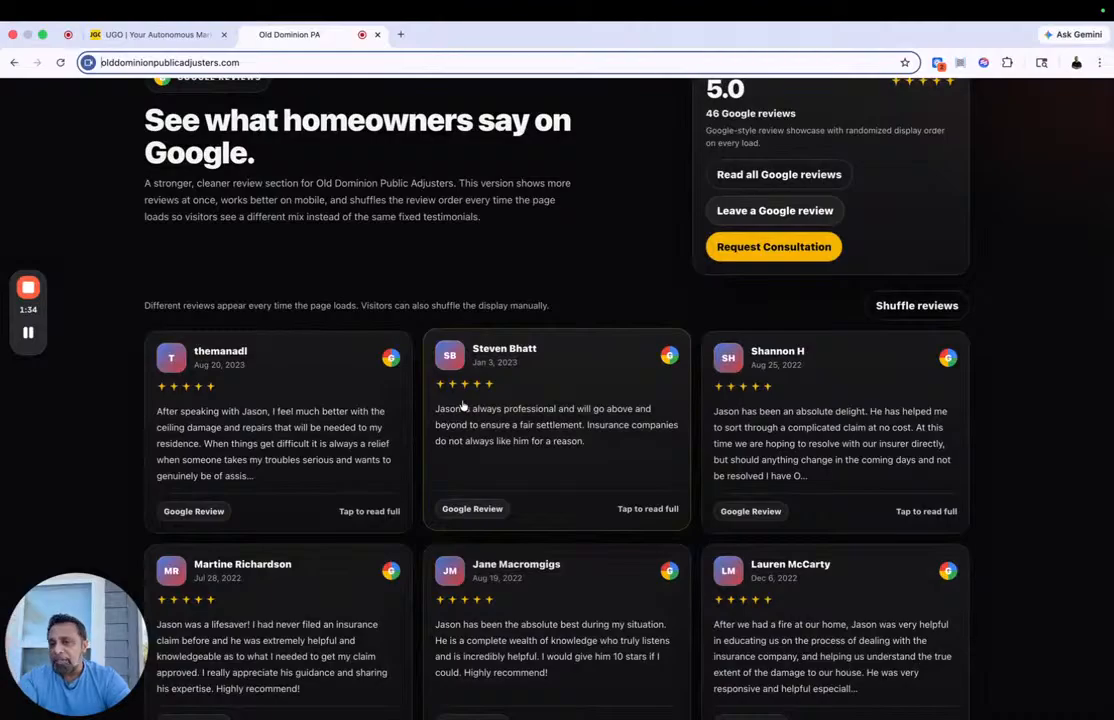
scroll(462, 405, up, 20)
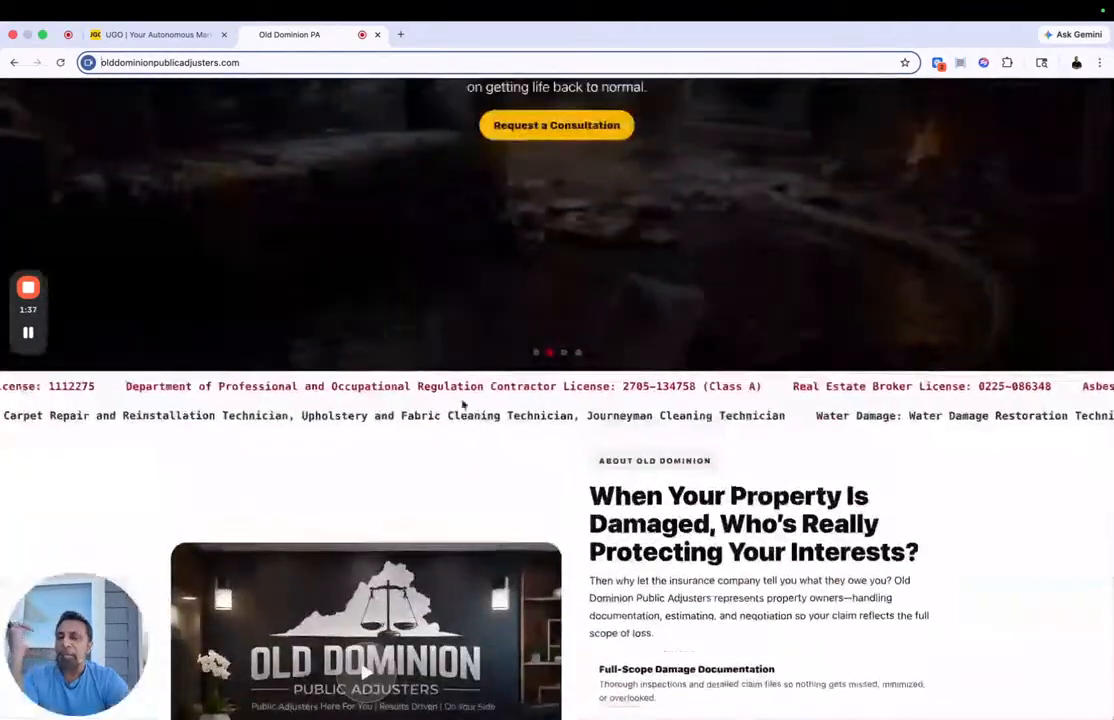
Step: Return to the UGO brand identity page and examine the rescanned brand DNA and testimonials
click(160, 37)
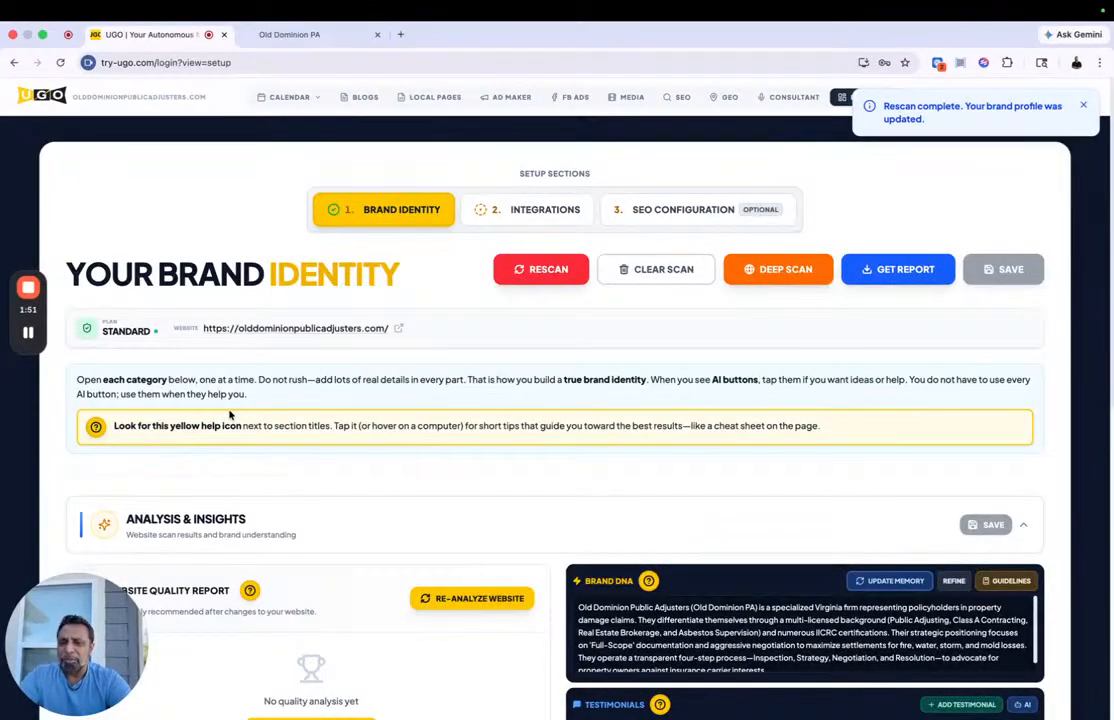
scroll(230, 415, down, 5)
scroll(714, 336, down, 2)
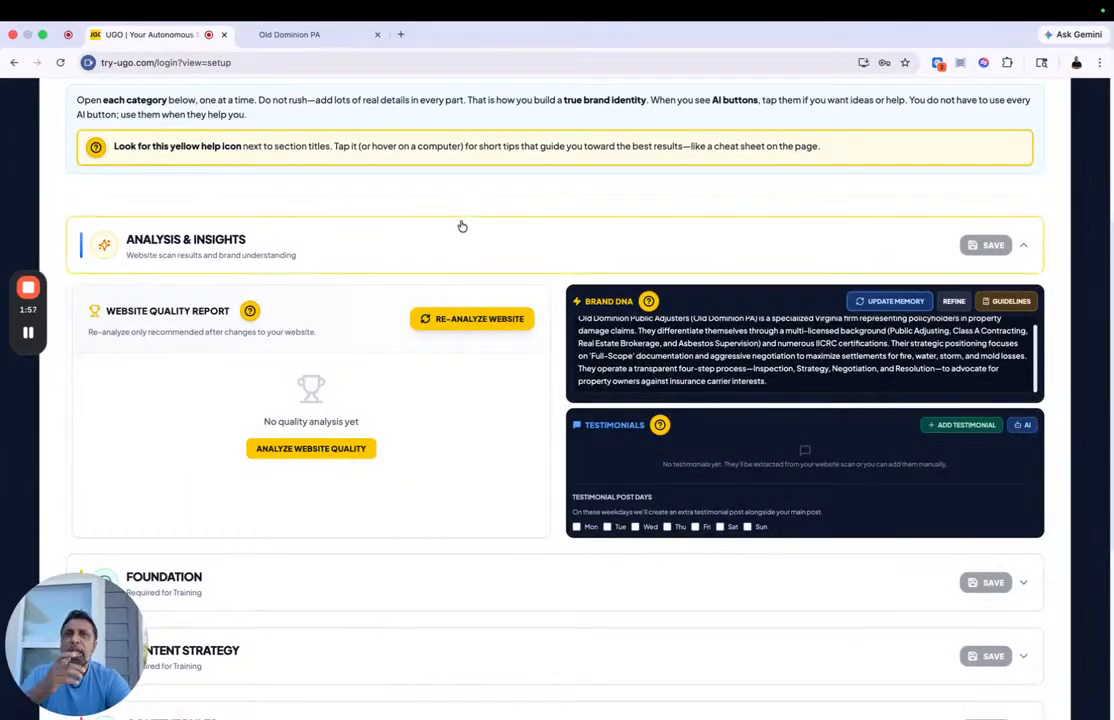
Step: Search Google for "old dominion public adjusters va" in a new browser tab
click(400, 34)
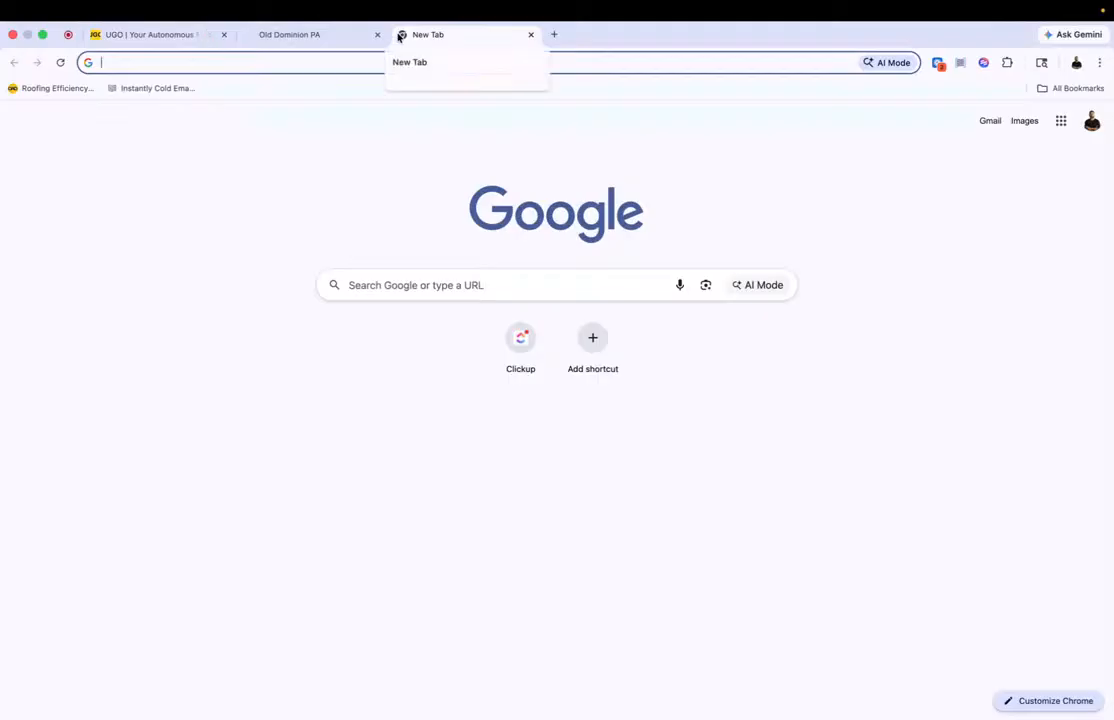
text(old domin)
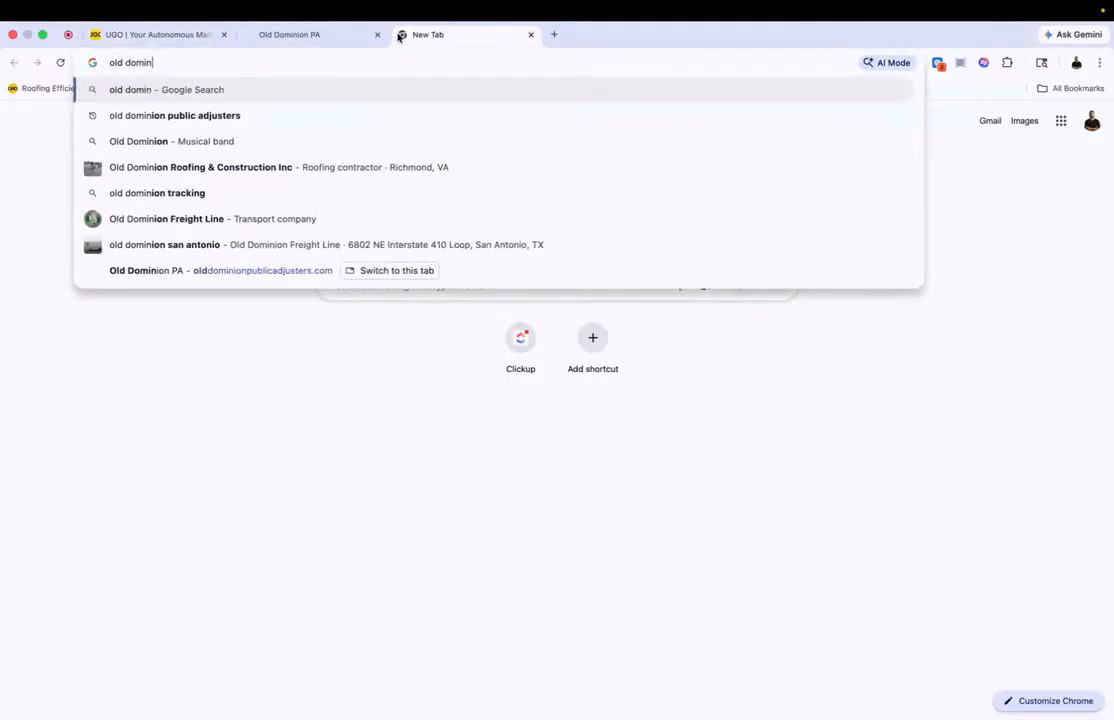
text(inon)
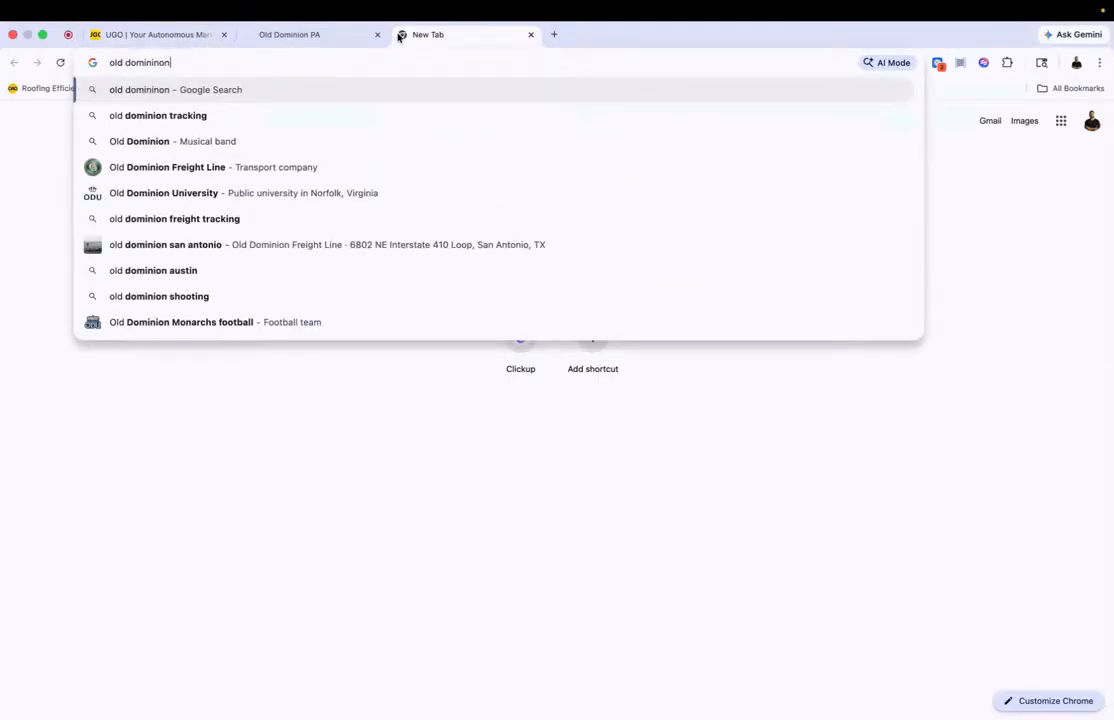
text( public a)
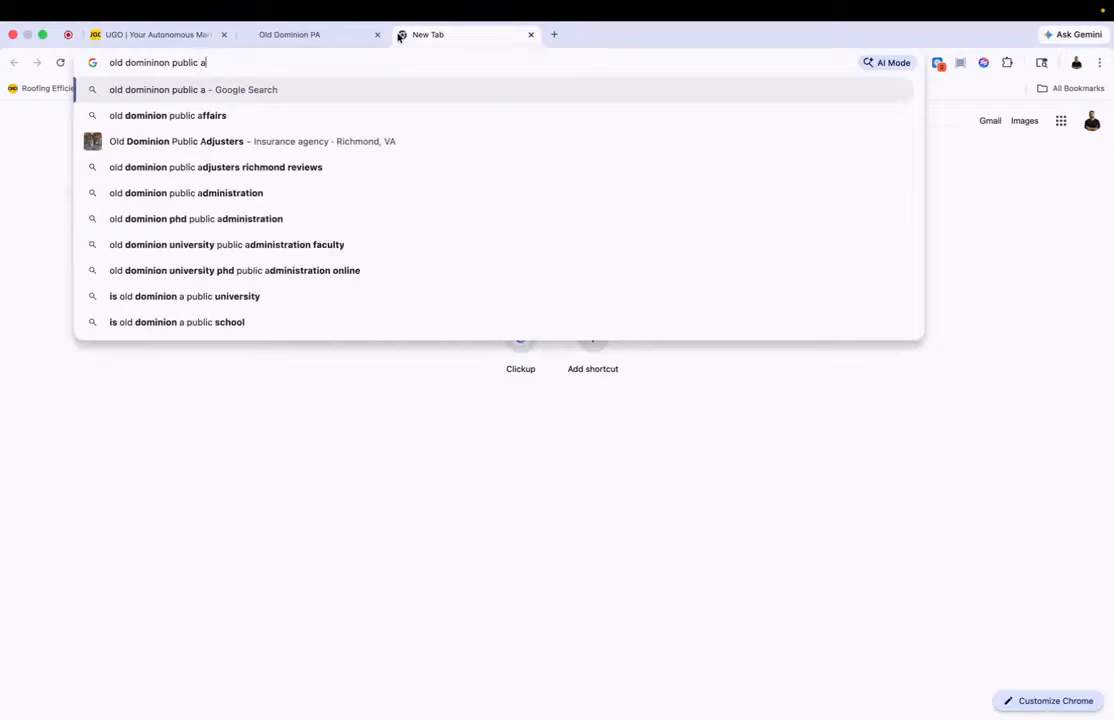
text(djusters )
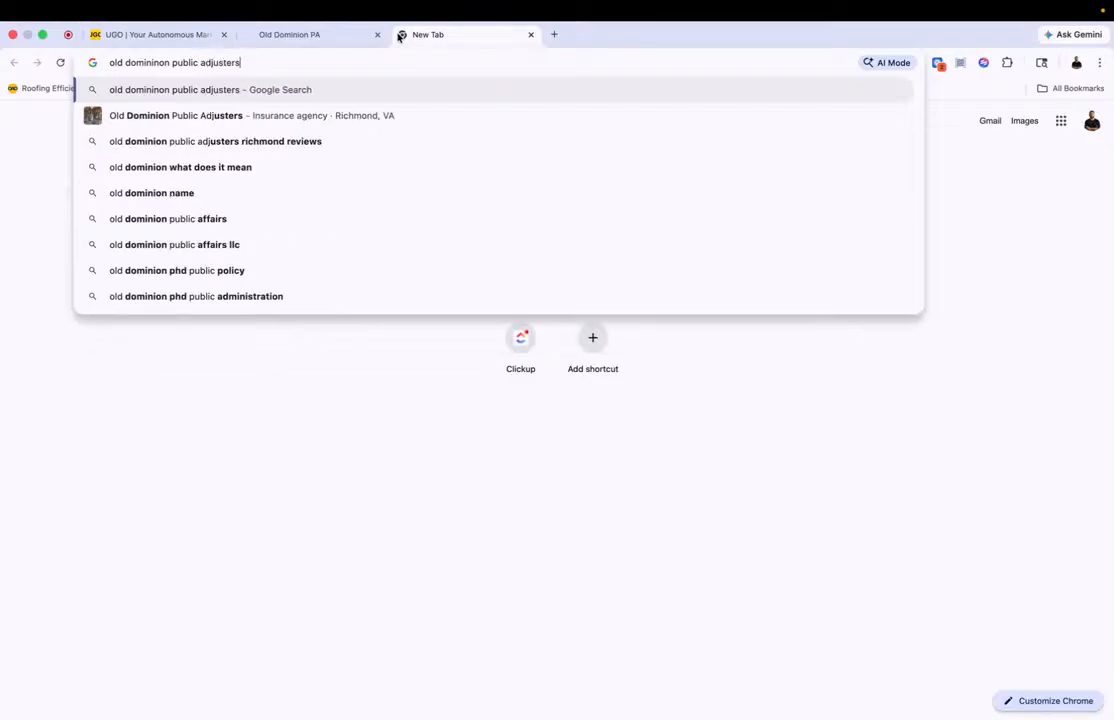
text(va)
key(Return)
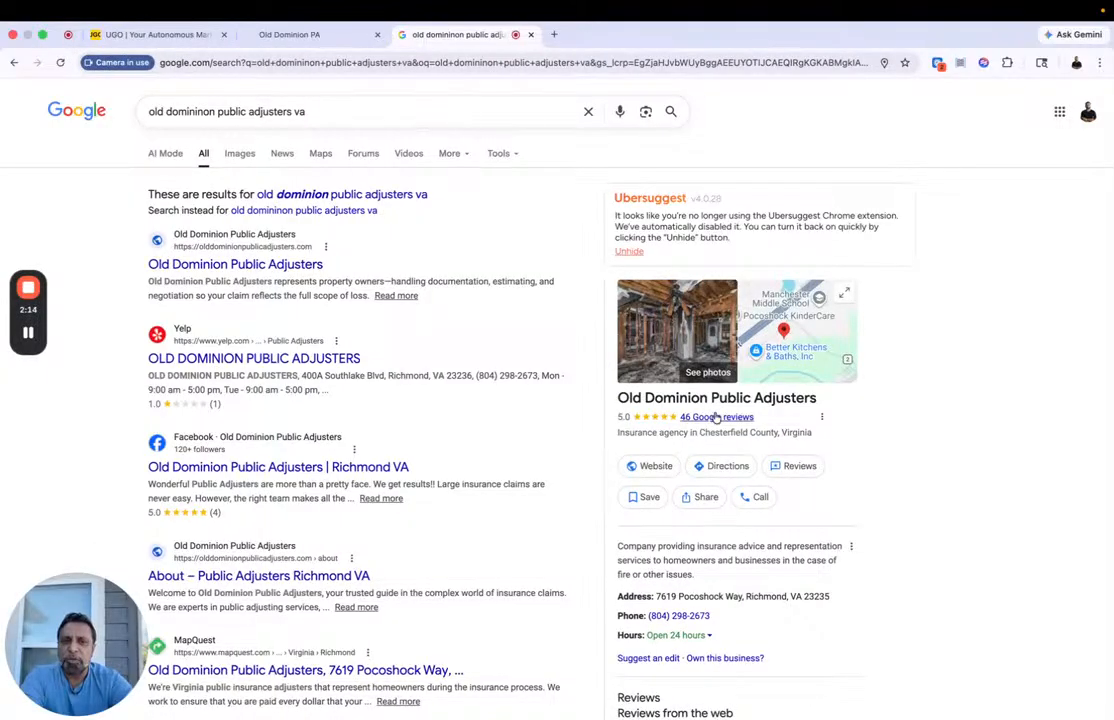
Step: Open the business's Google reviews and copy the text of a long run of reviews
click(713, 417)
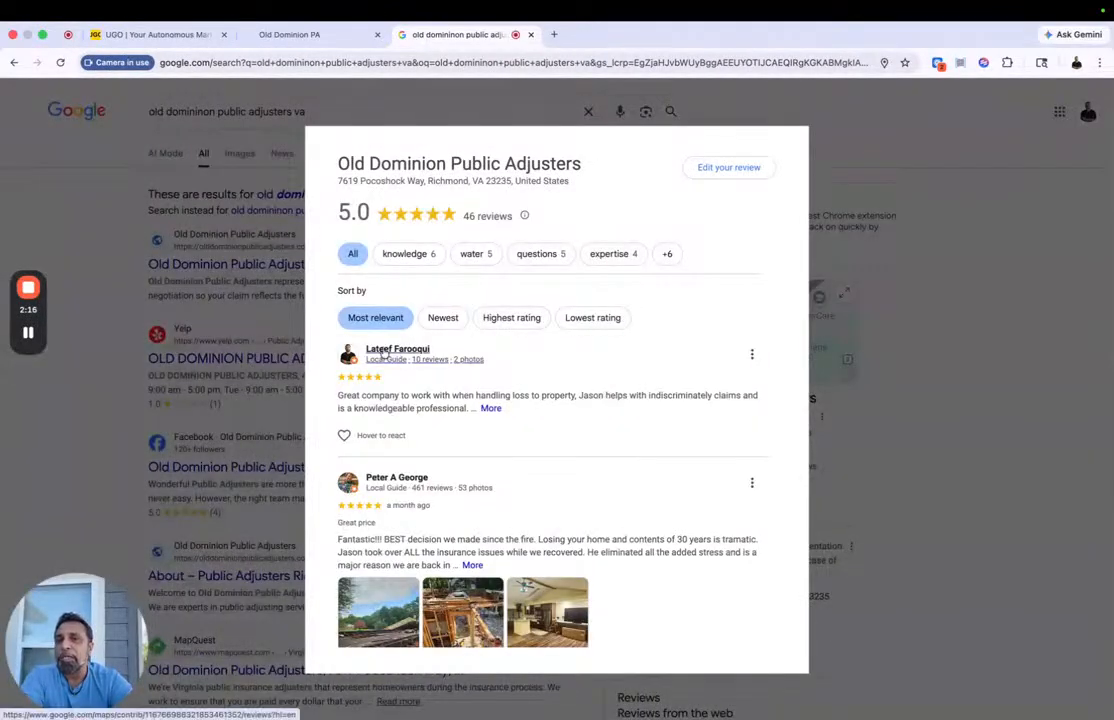
drag(323, 388, 644, 605)
scroll(423, 480, down, 12)
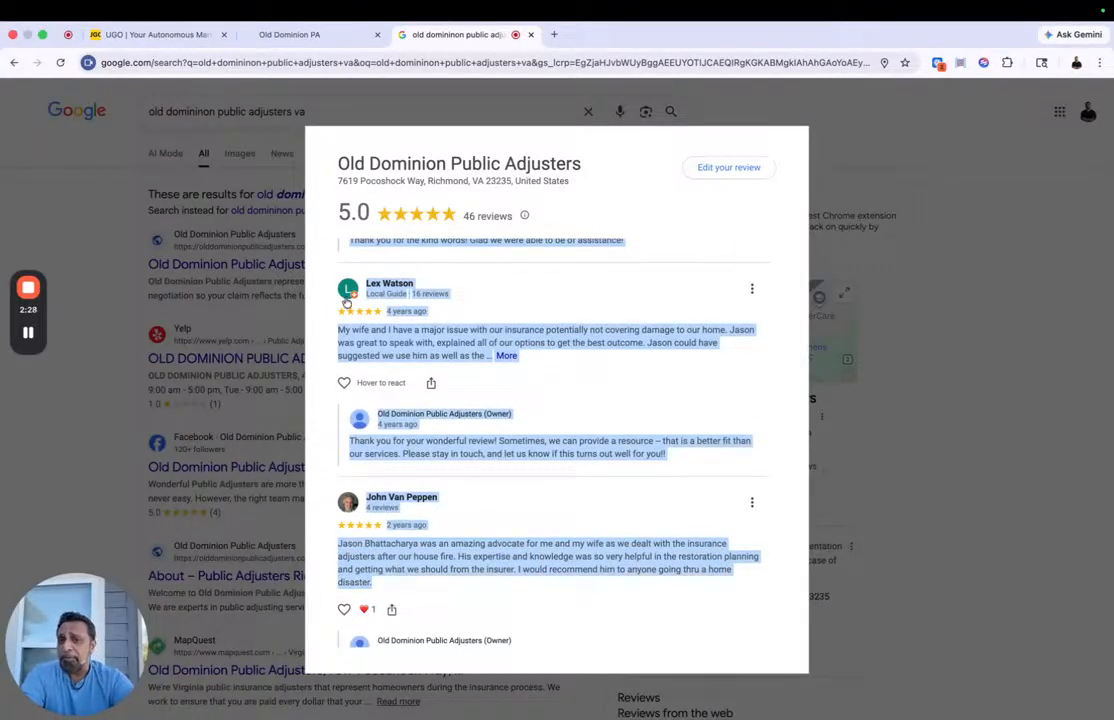
Step: Back in UGO, start adding testimonials, paste the copied Google reviews as page text and extract testimonials from them
click(150, 34)
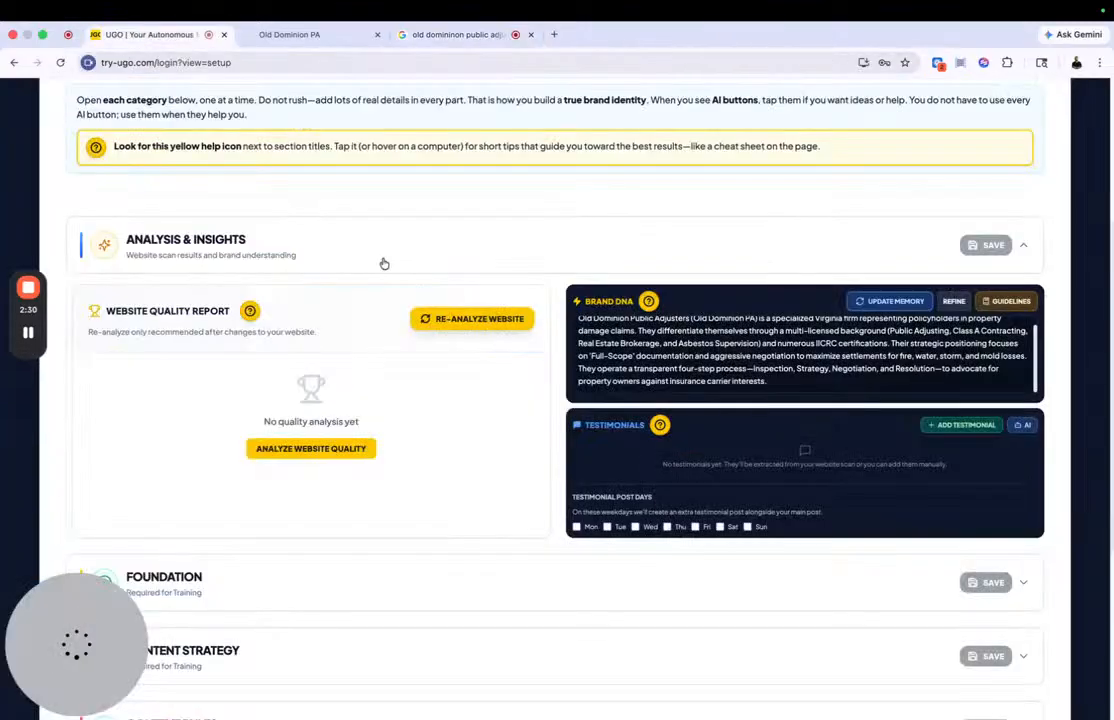
click(929, 427)
click(677, 564)
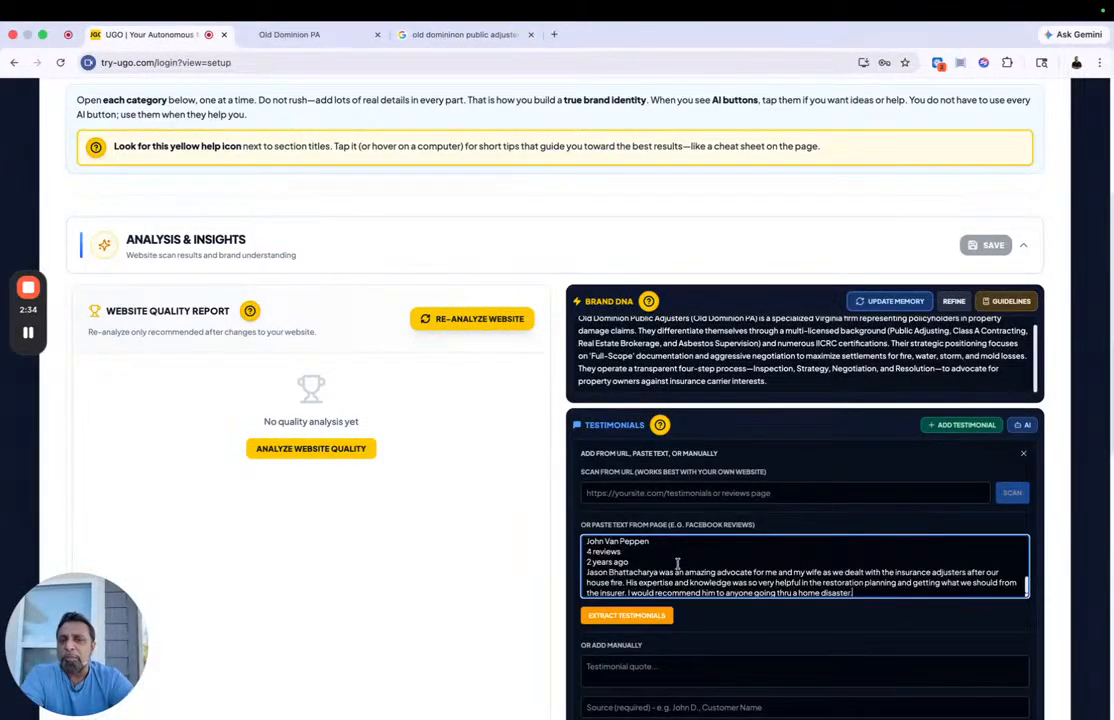
click(626, 616)
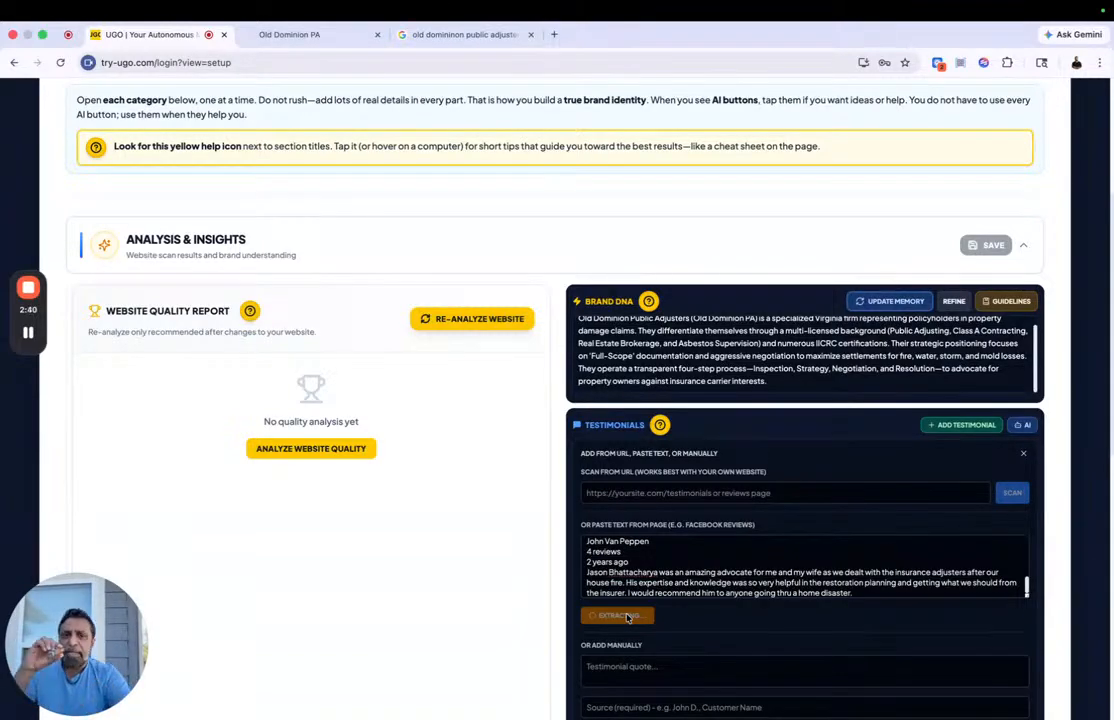
Step: Run the website quality analysis in the Analysis & Insights section
scroll(385, 508, down, 3)
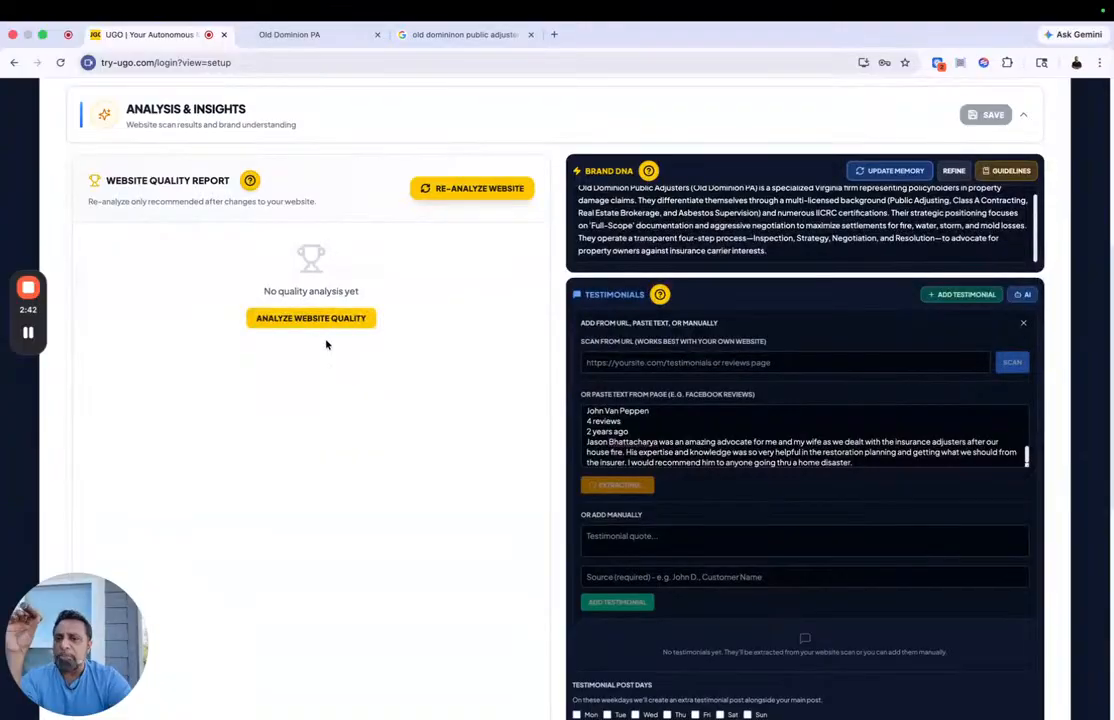
click(323, 320)
scroll(287, 289, down, 1)
scroll(287, 289, up, 5)
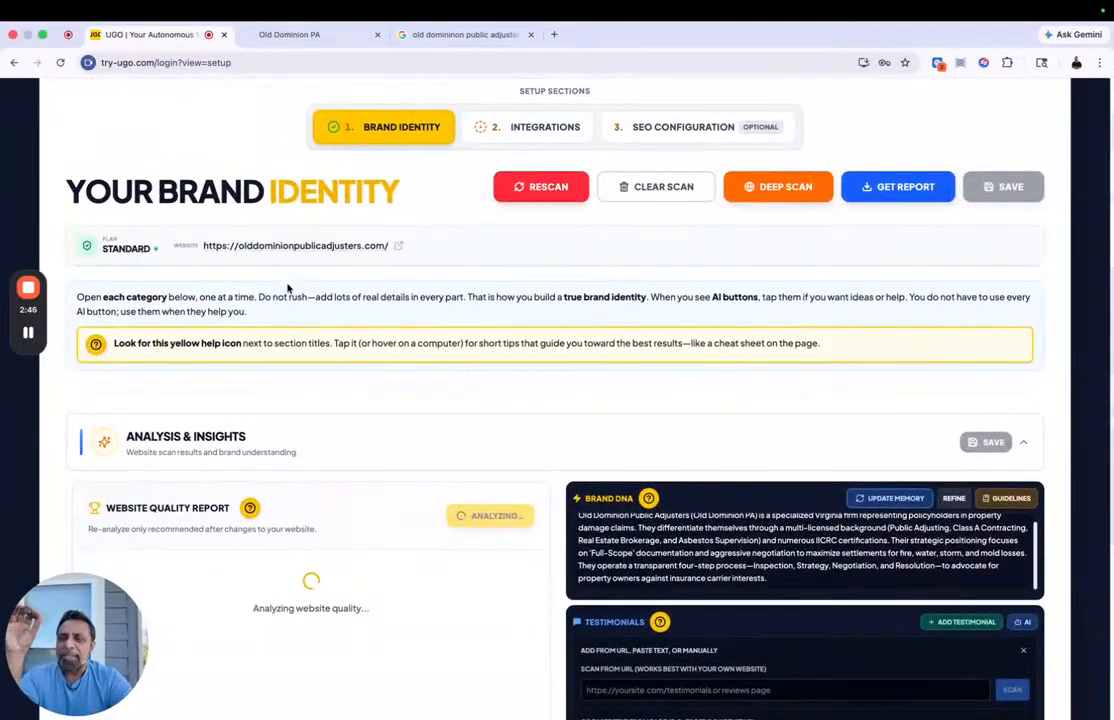
scroll(287, 286, down, 4)
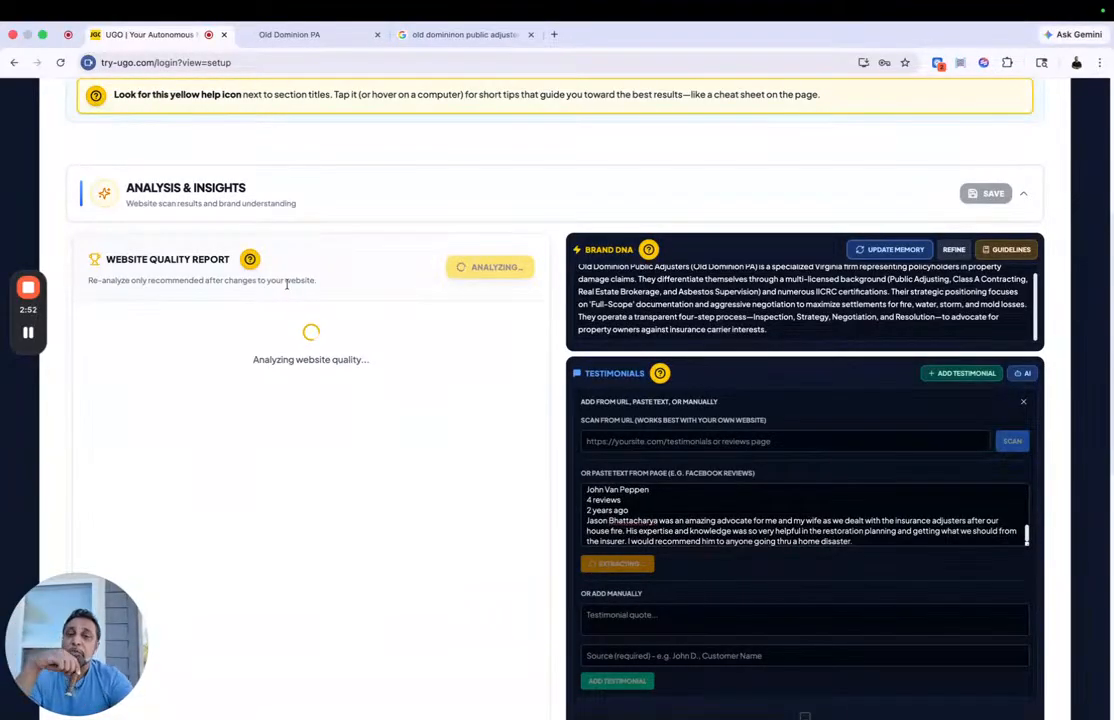
Step: Look over the Old Dominion home page and Google reviews in their browser tabs, and examine the component scores in UGO's website quality report
click(302, 35)
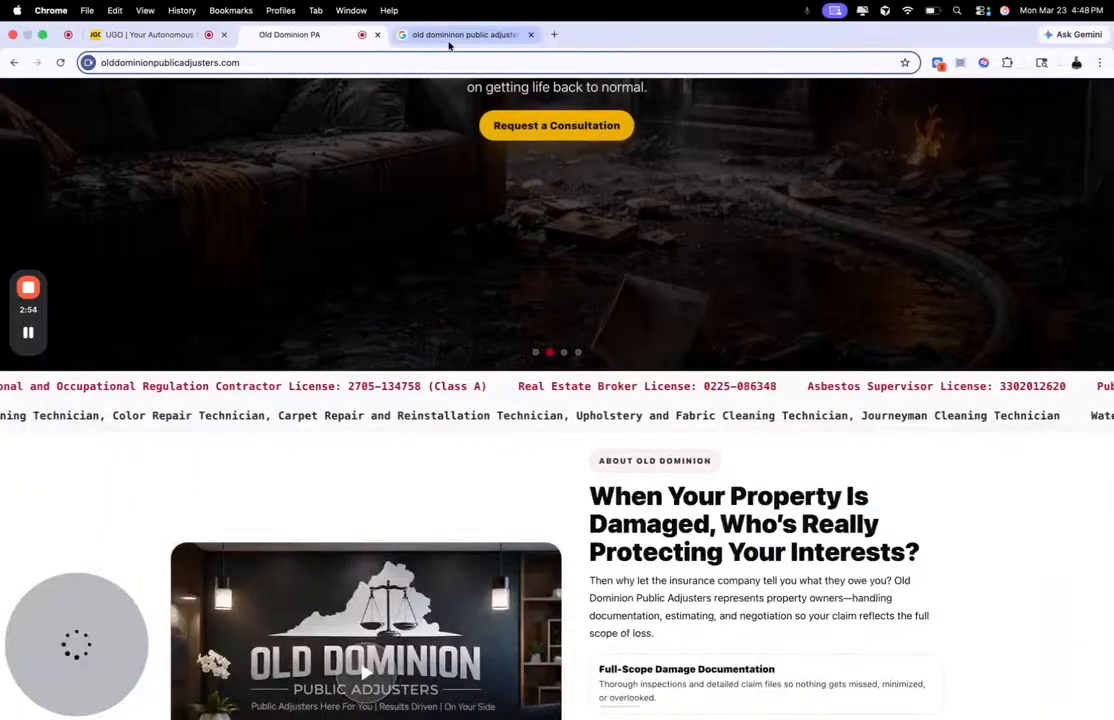
click(450, 36)
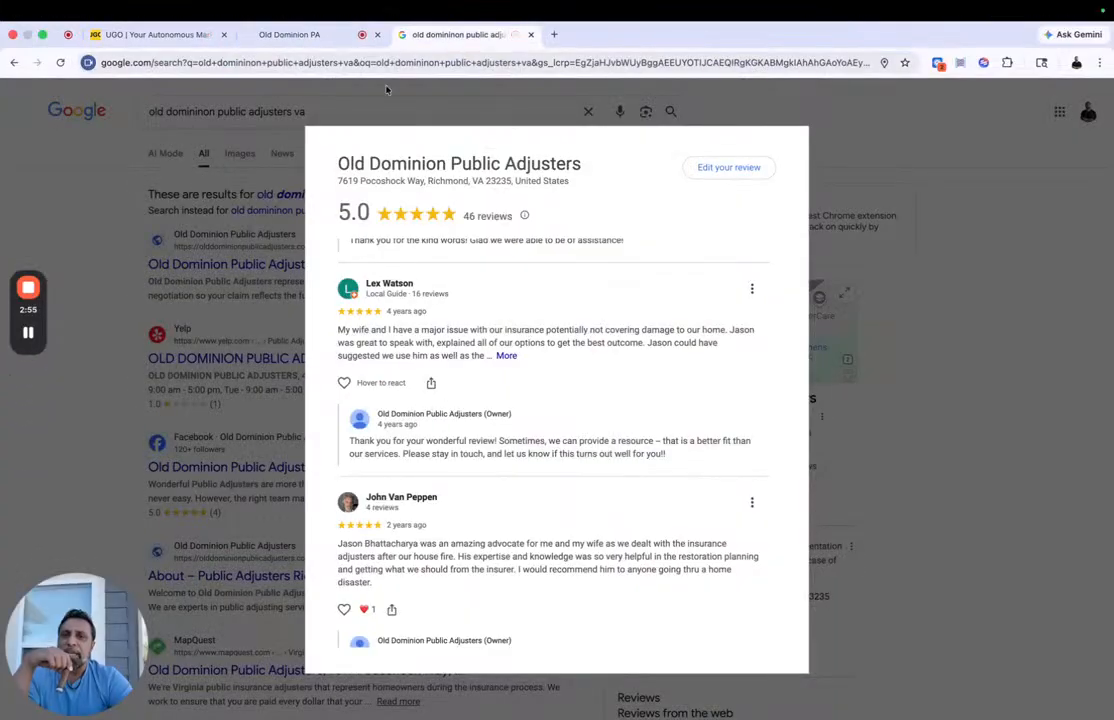
click(292, 35)
scroll(303, 388, up, 5)
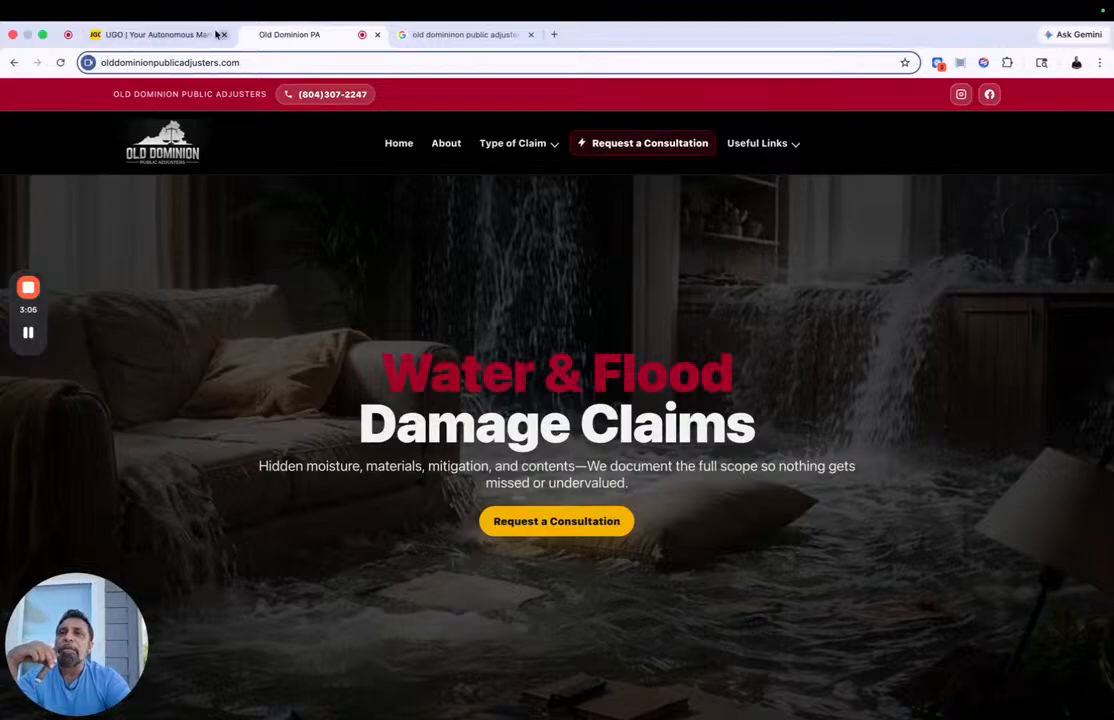
click(152, 36)
scroll(252, 251, down, 5)
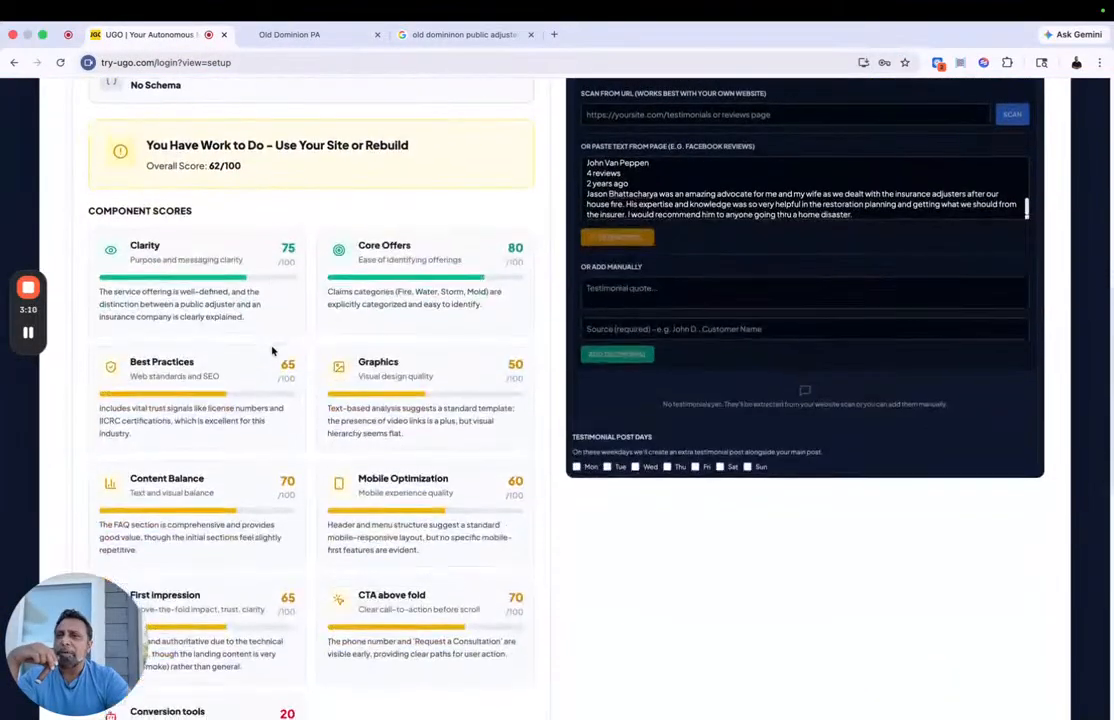
scroll(201, 298, down, 5)
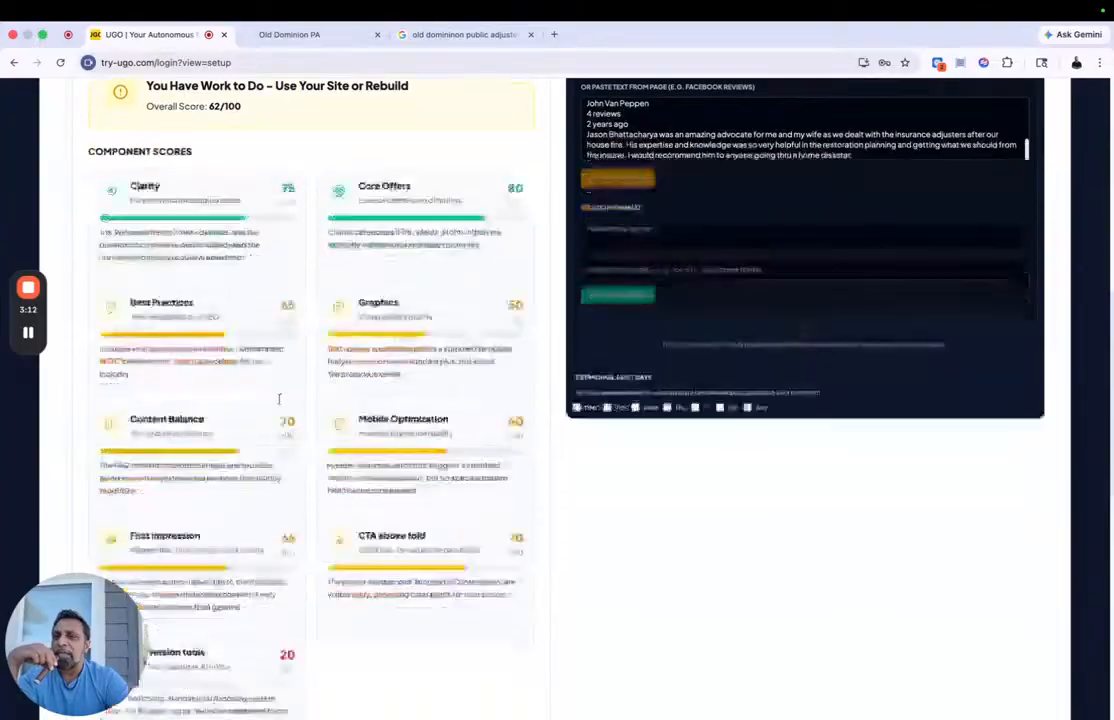
scroll(324, 479, up, 7)
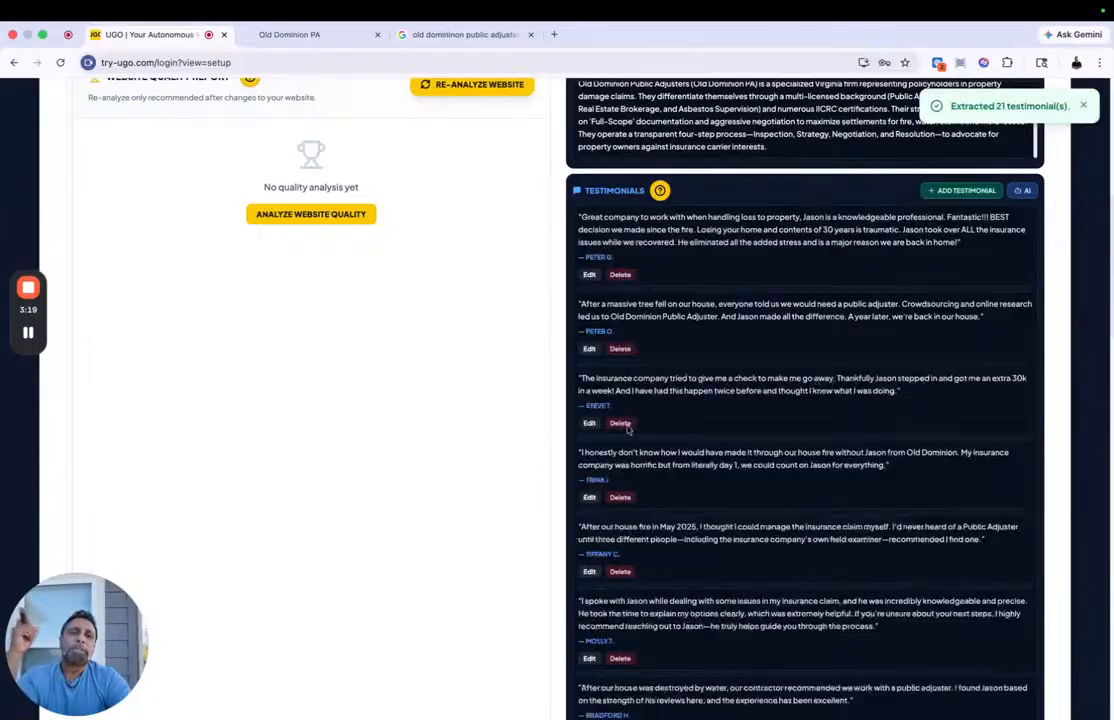
Step: Check the extracted testimonials and re-analyze the website to regenerate its quality report
scroll(627, 444, up, 4)
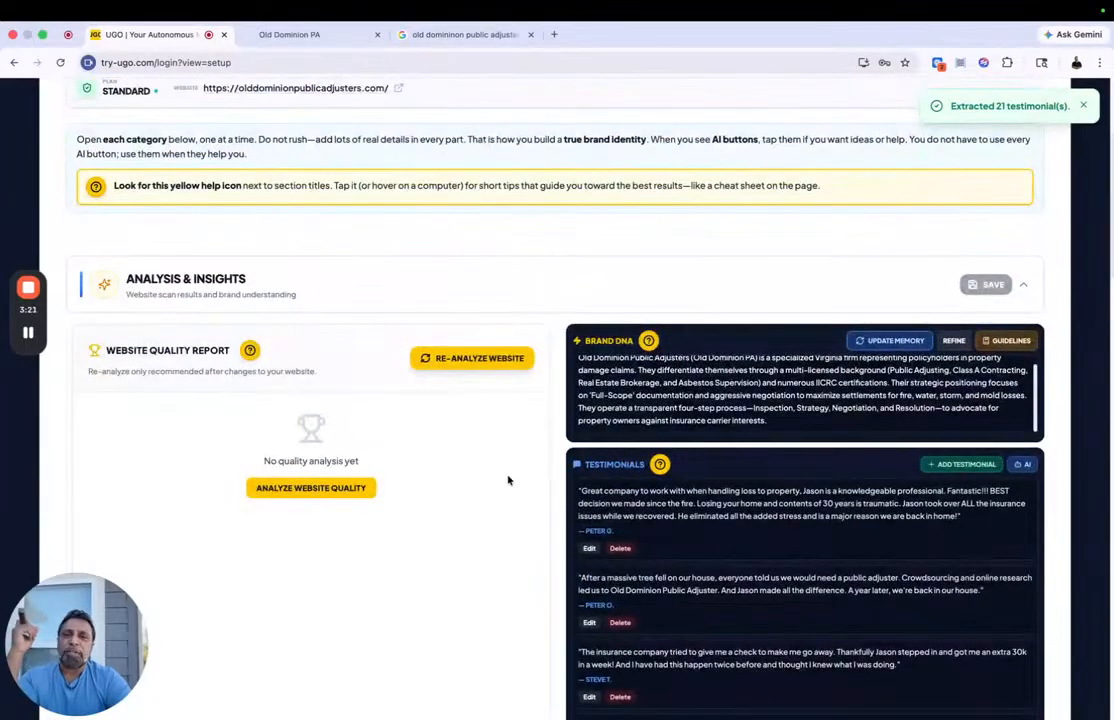
scroll(846, 449, down, 10)
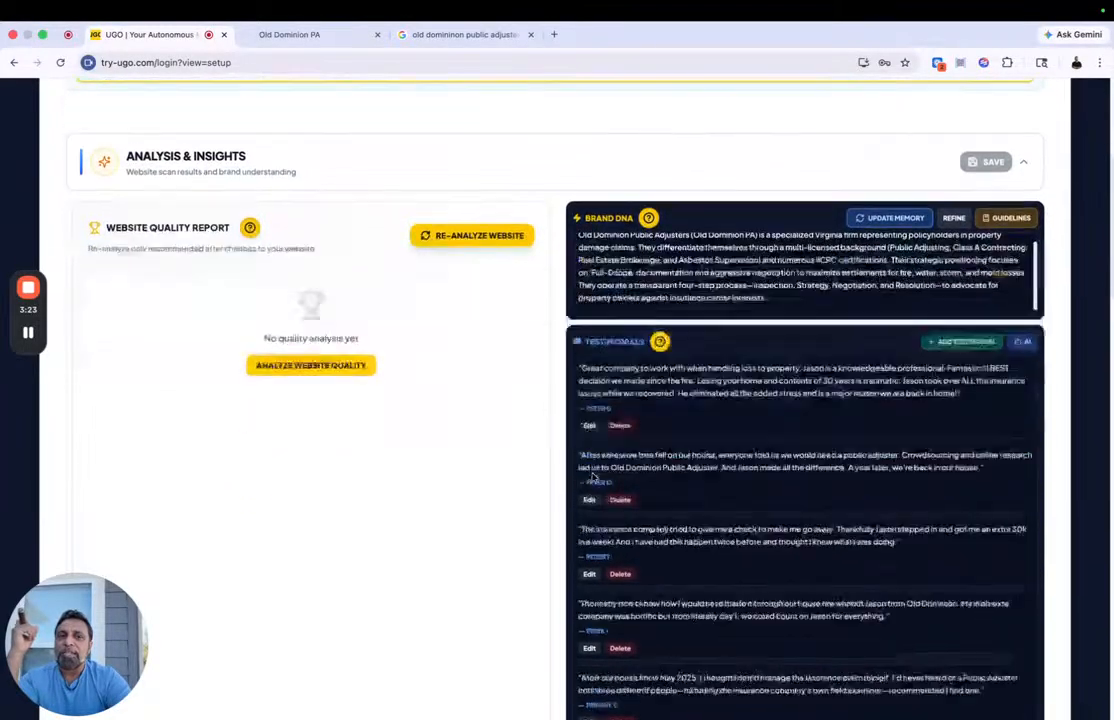
scroll(846, 449, up, 10)
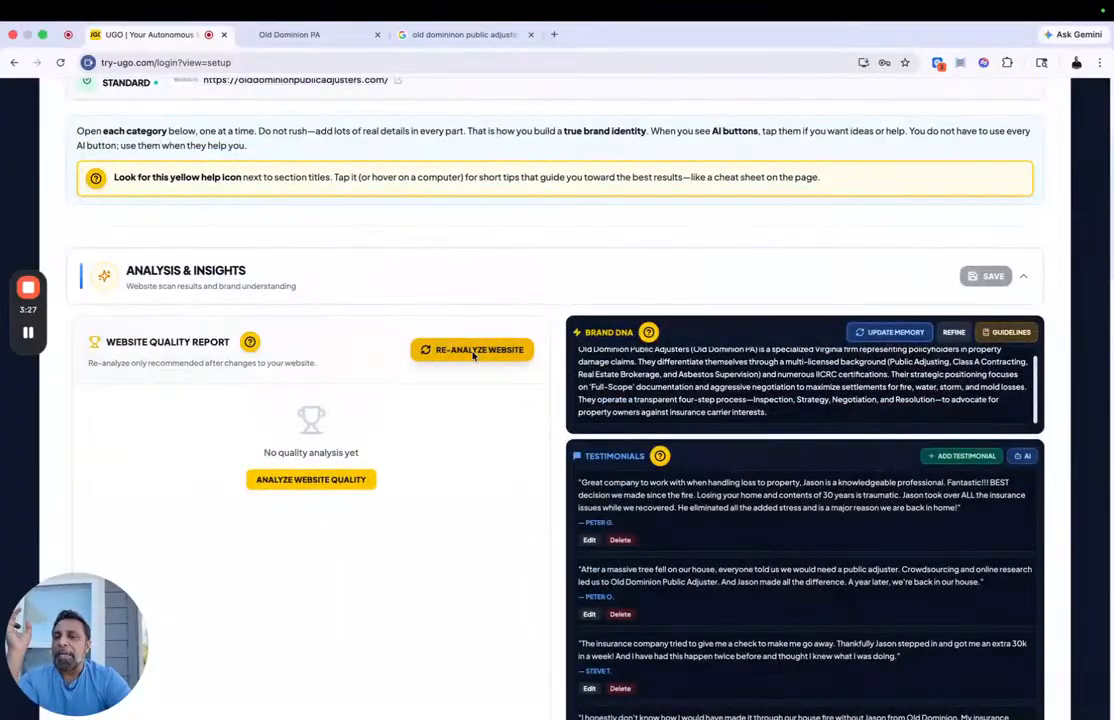
click(473, 352)
scroll(555, 408, down, 1)
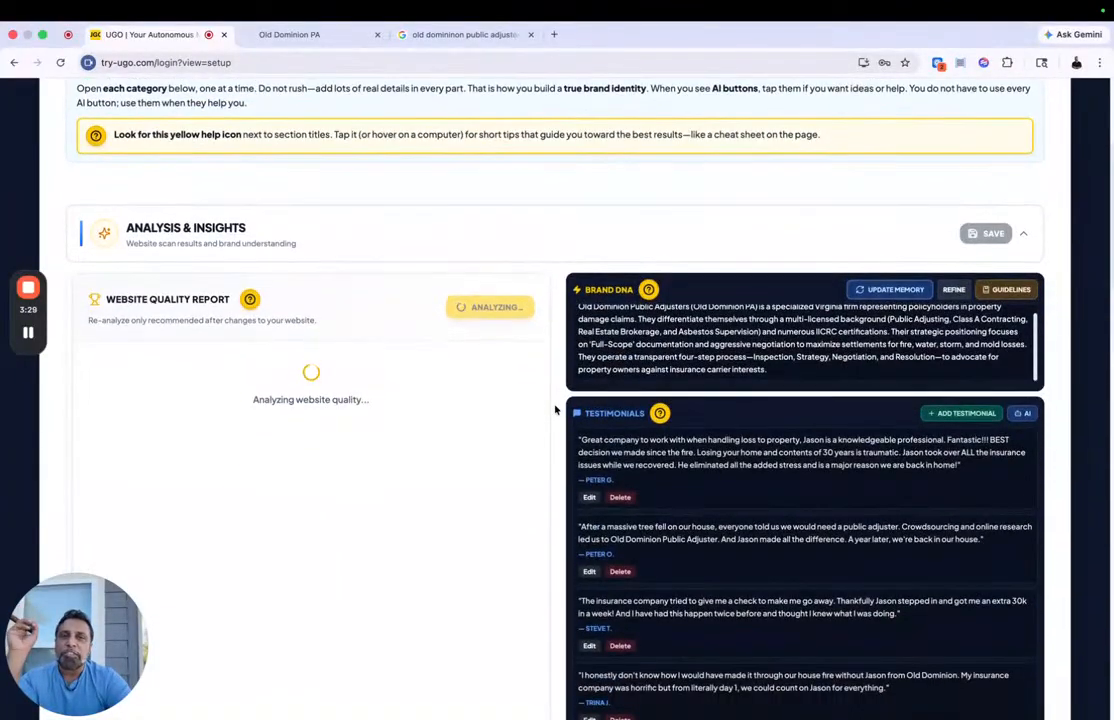
Step: Below the testimonials list, select Tuesday and Thursday as testimonial post days and save the profile
scroll(555, 408, down, 12)
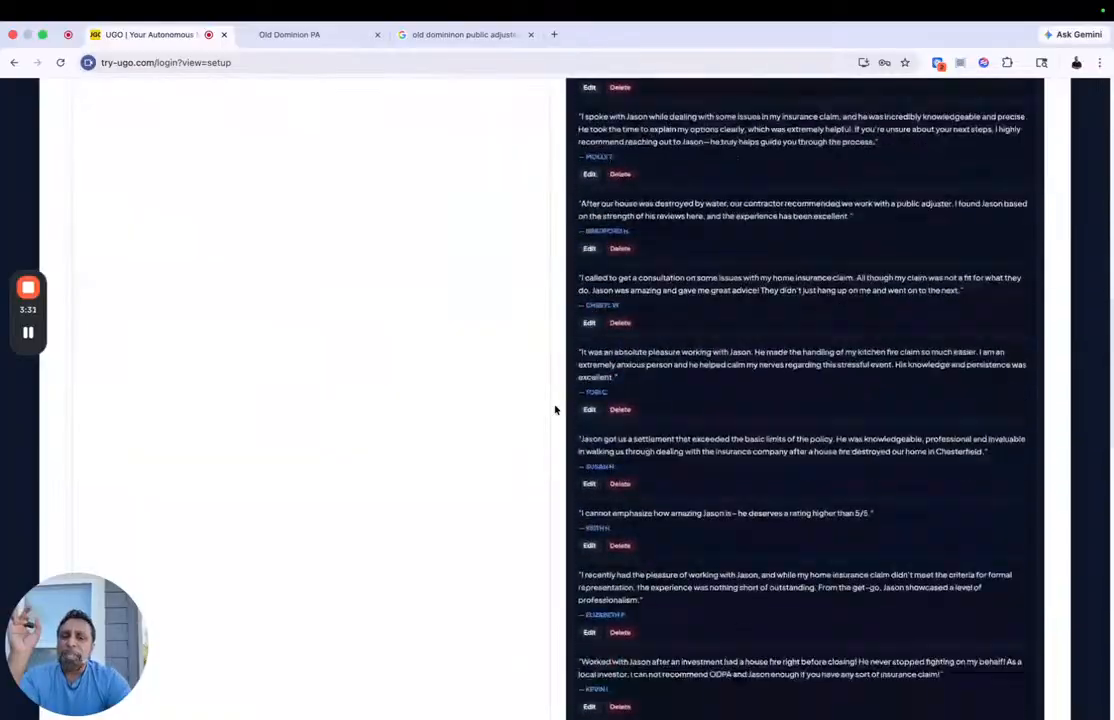
scroll(555, 408, down, 10)
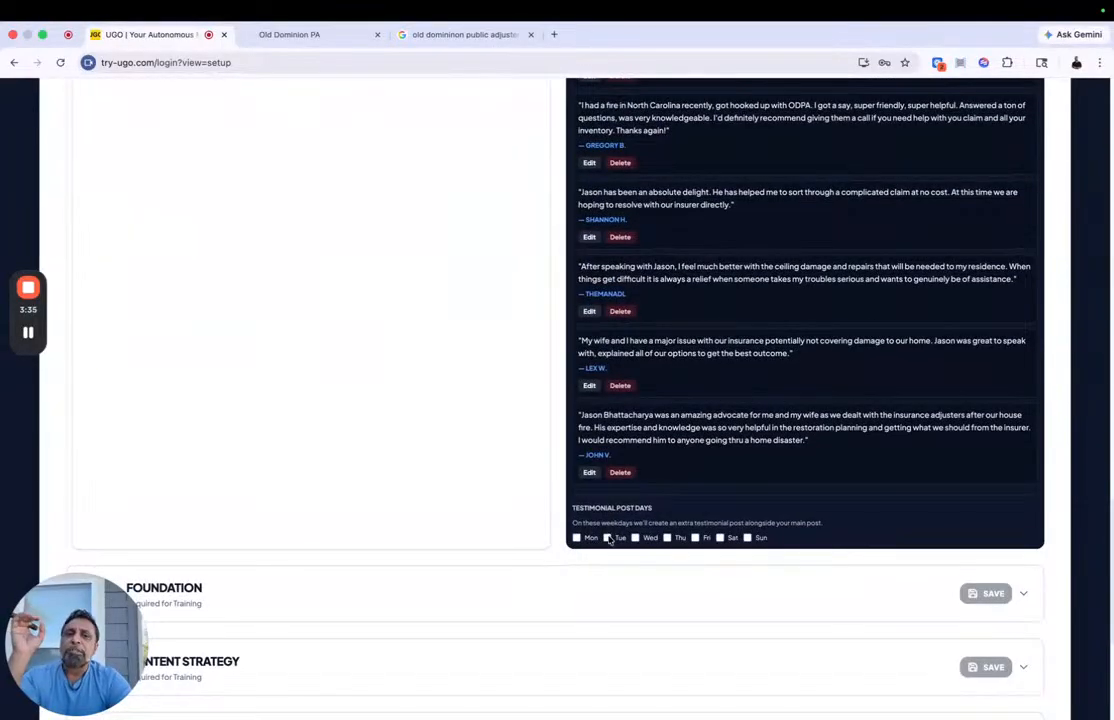
click(607, 538)
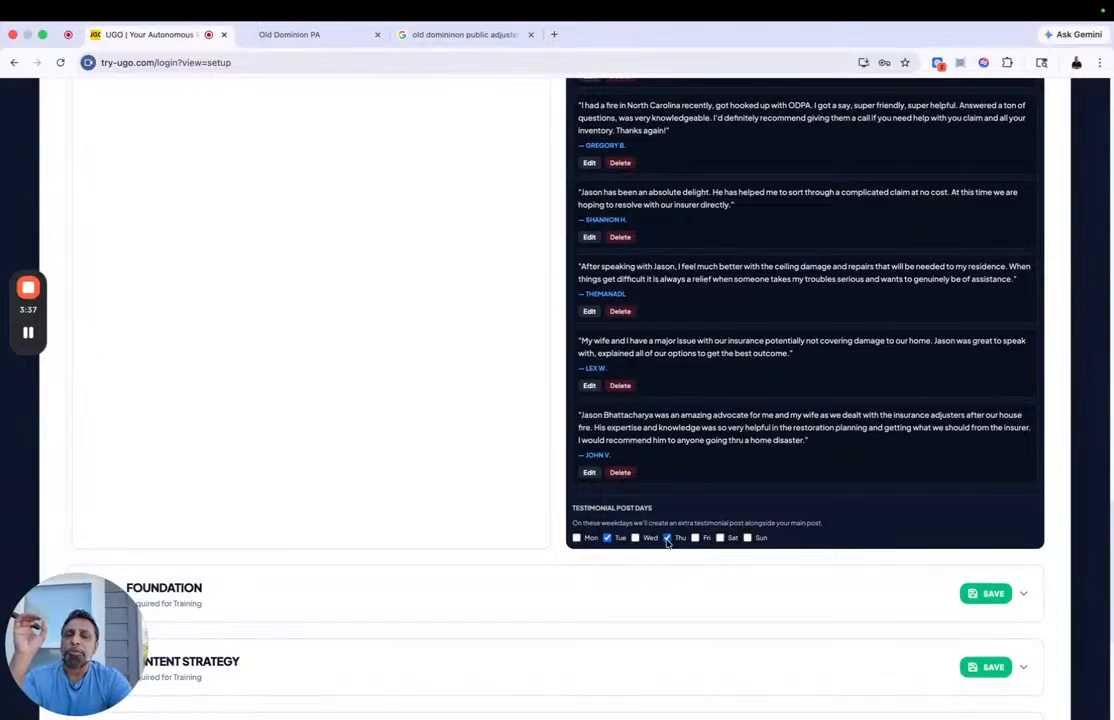
click(977, 594)
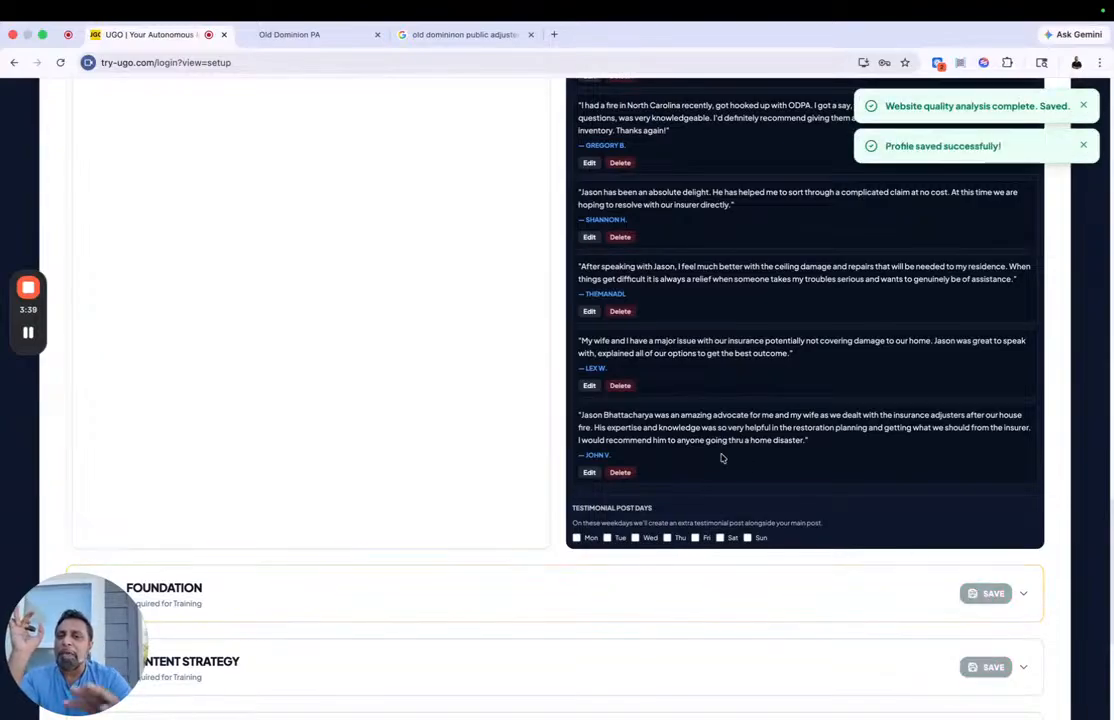
Step: Review the regenerated website quality report and collapse the Analysis & Insights section
scroll(510, 430, down, 1)
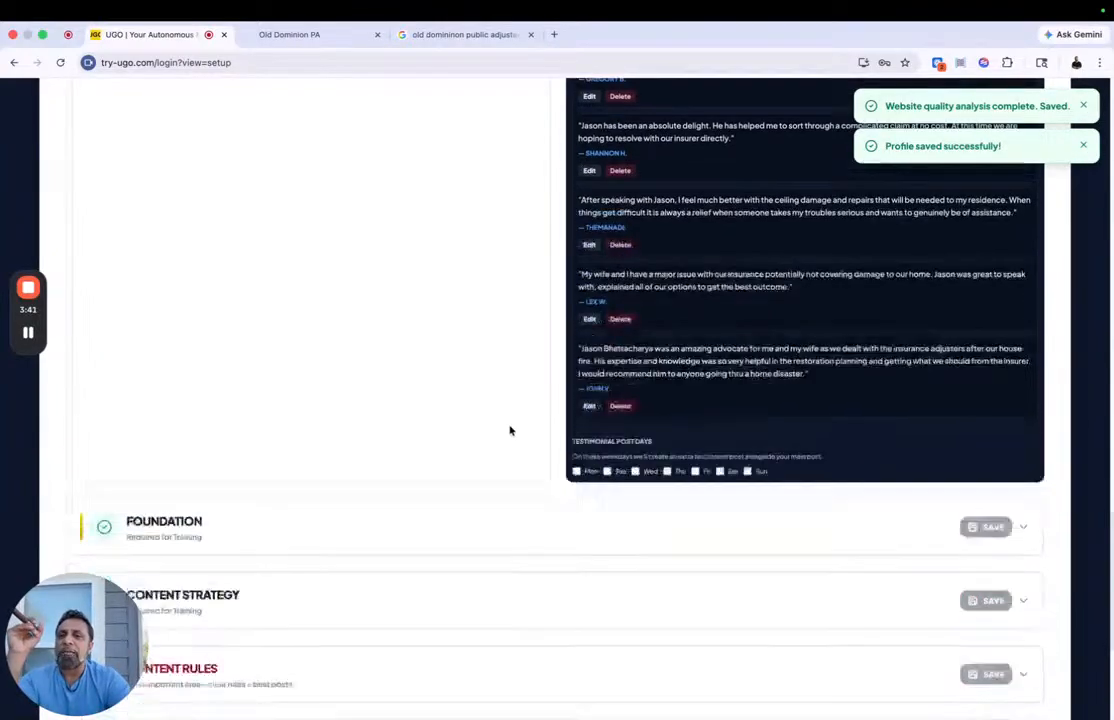
scroll(510, 430, up, 10)
scroll(510, 430, up, 10)
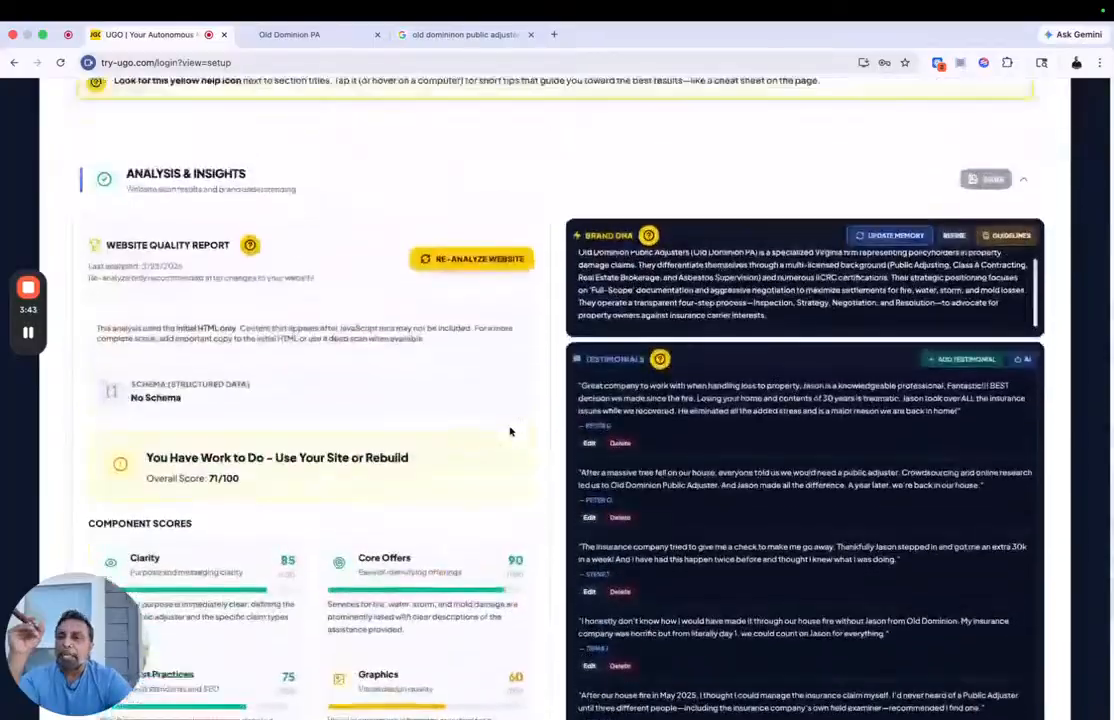
click(369, 329)
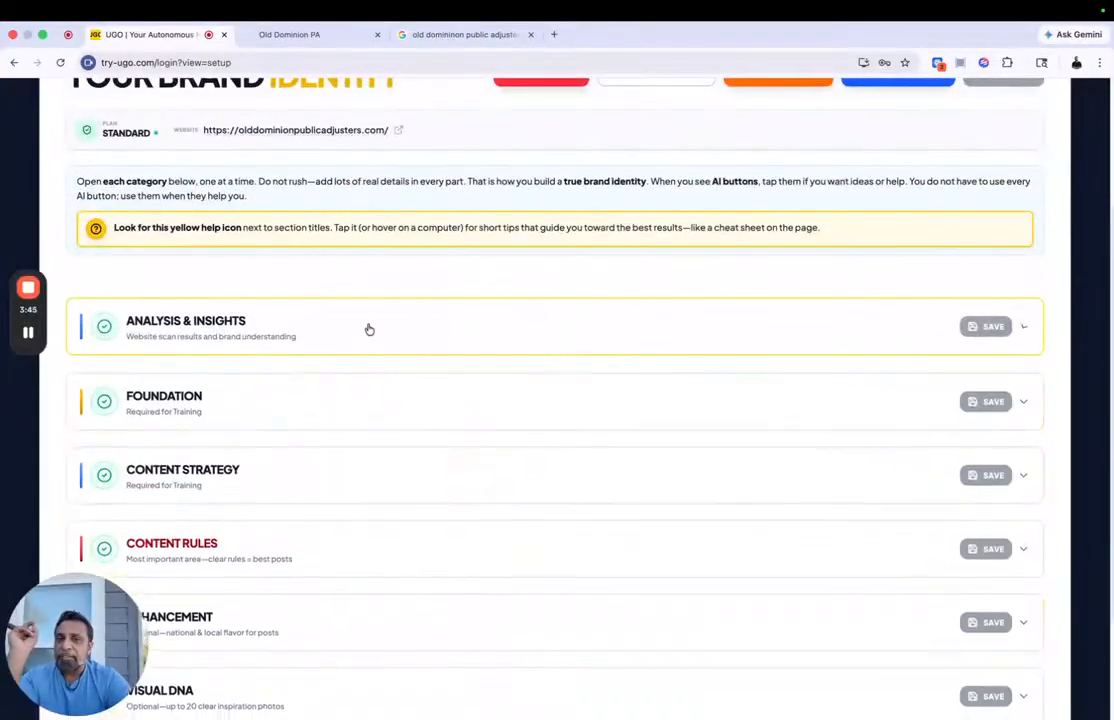
Step: Expand the Foundation section and change the brand name to "Old Dominion Publicadjusters"
click(311, 410)
scroll(311, 410, down, 3)
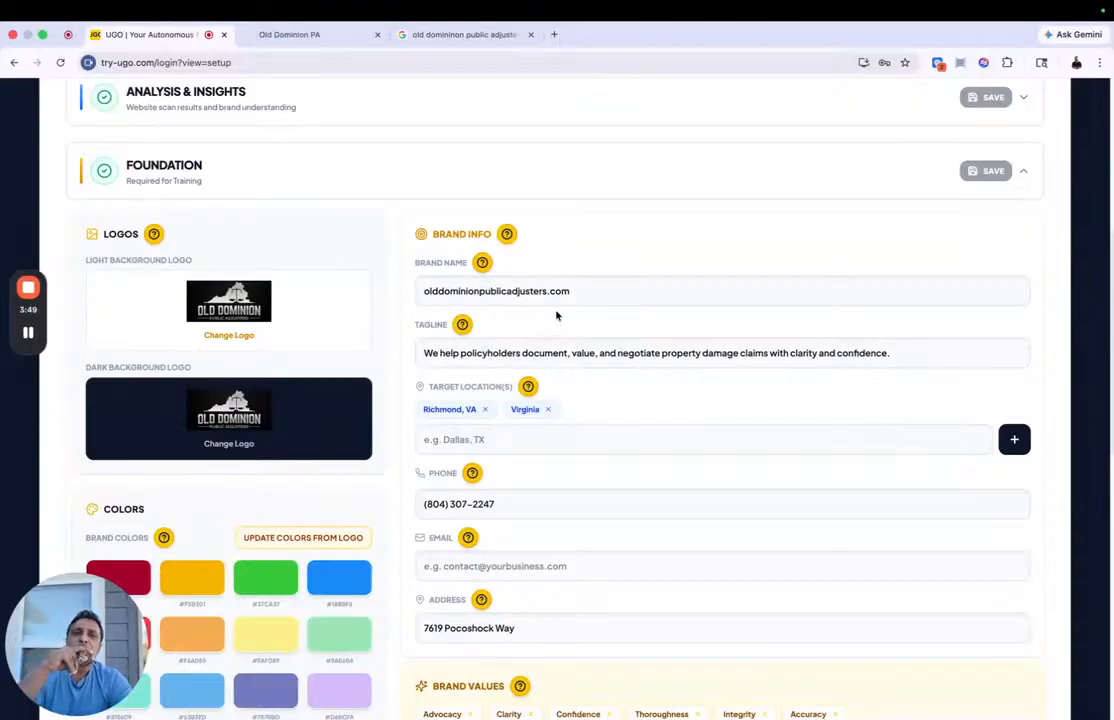
drag(581, 295, 399, 272)
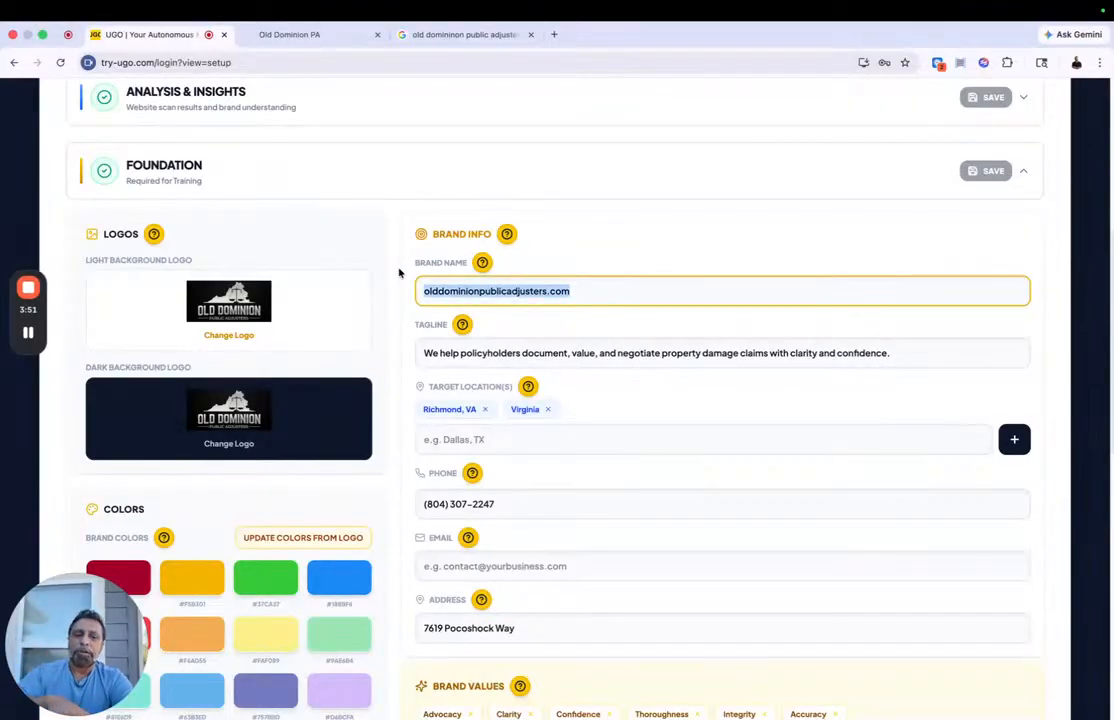
click(433, 293)
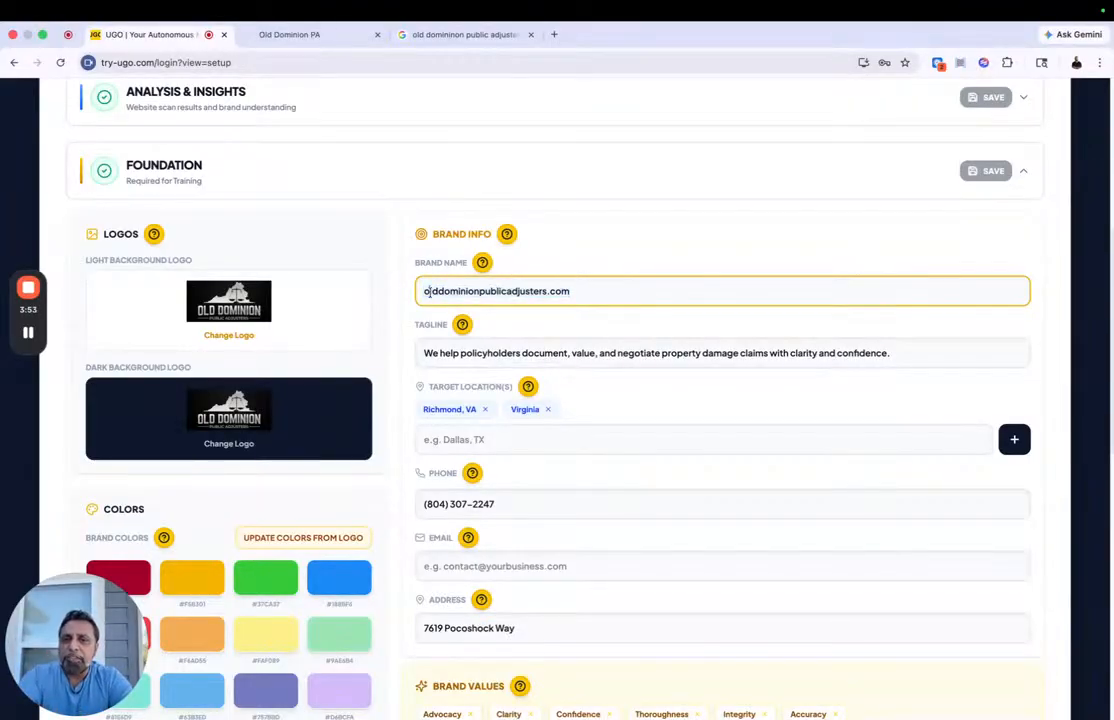
key(BackSpace)
text(O)
click(443, 292)
key(BackSpace)
text(D)
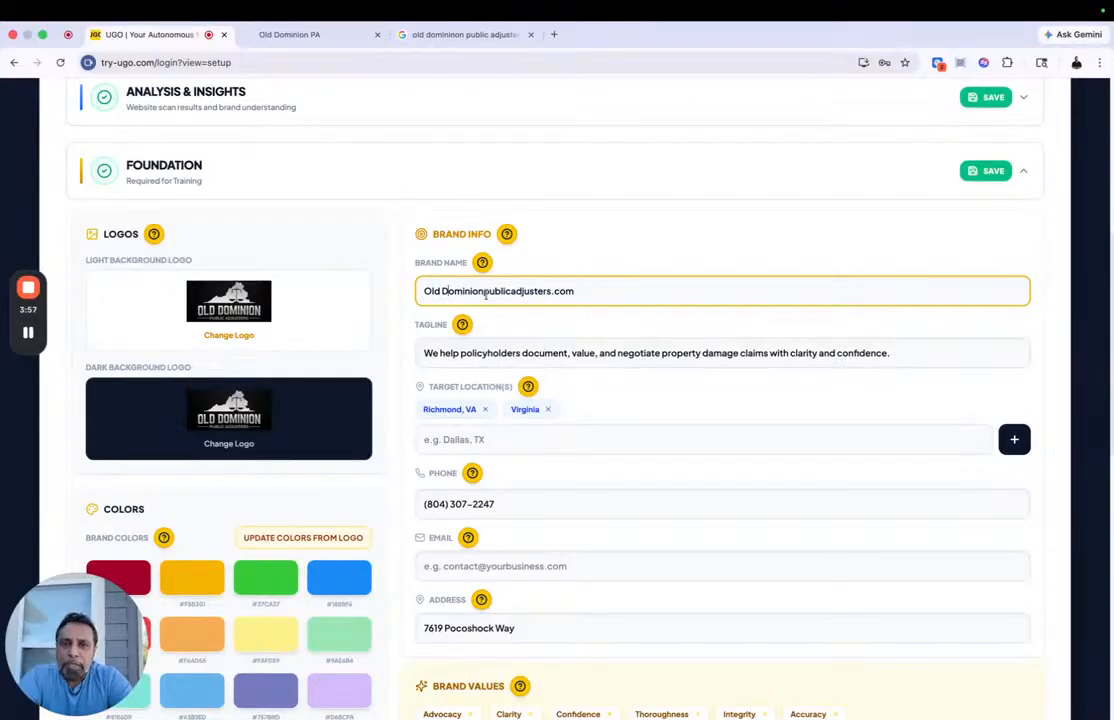
click(493, 292)
key(BackSpace)
text(P)
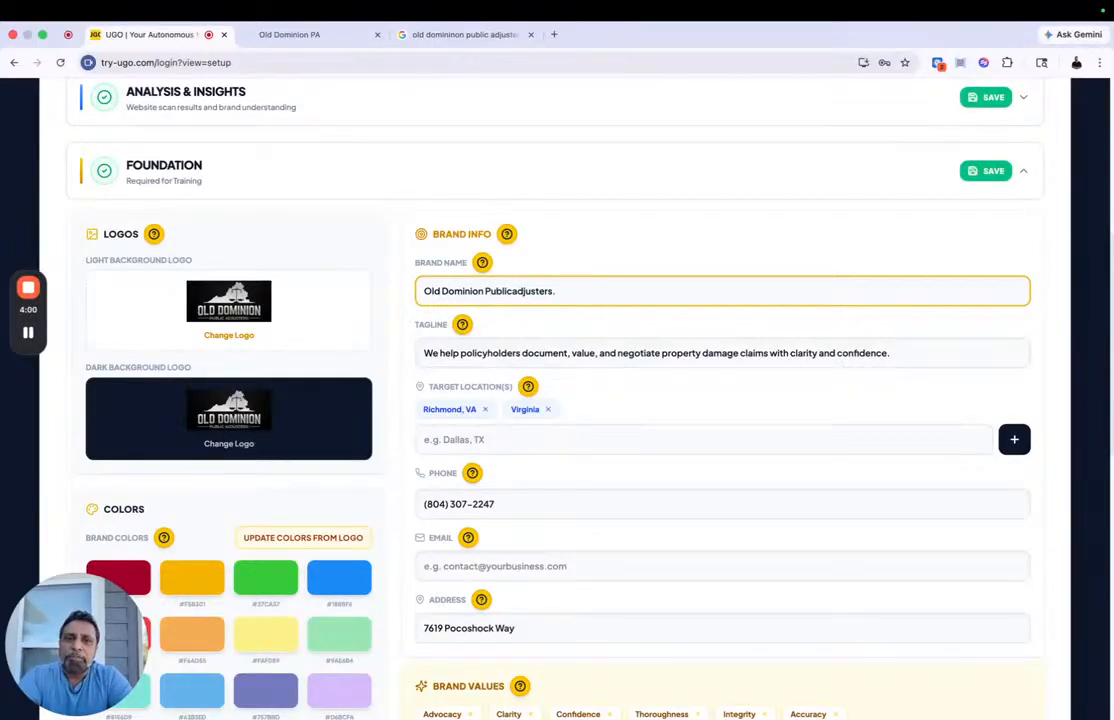
Step: Update the brand colors from the logo and add white (#FFFFFF) to the palette
scroll(570, 431, down, 3)
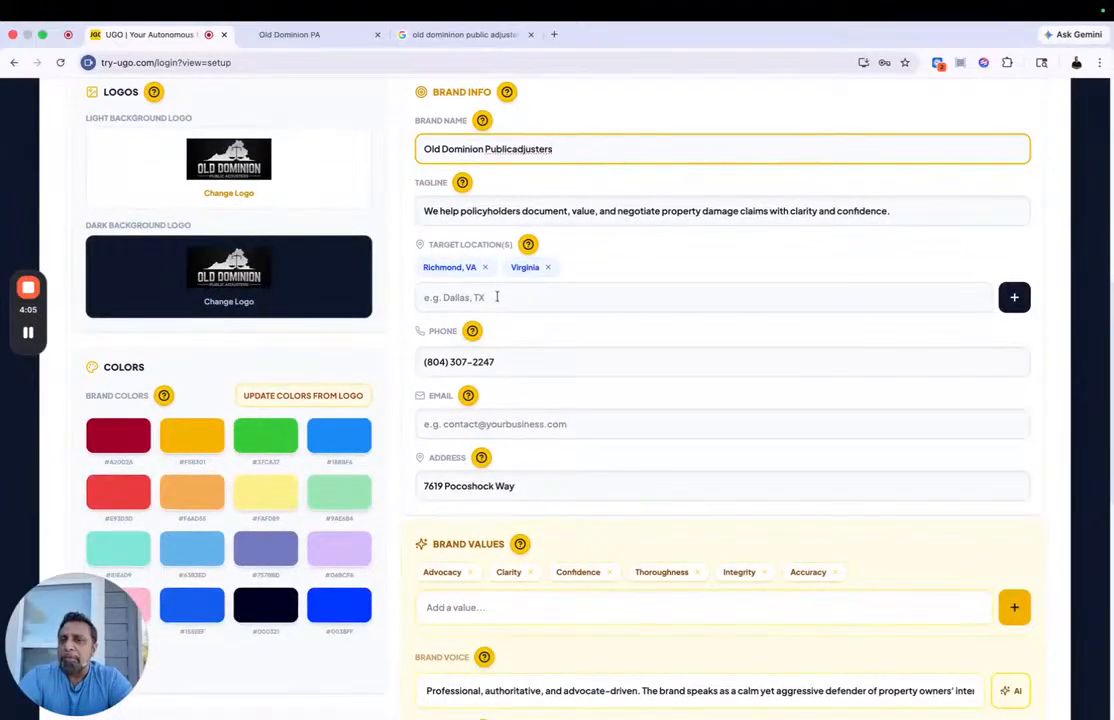
click(296, 396)
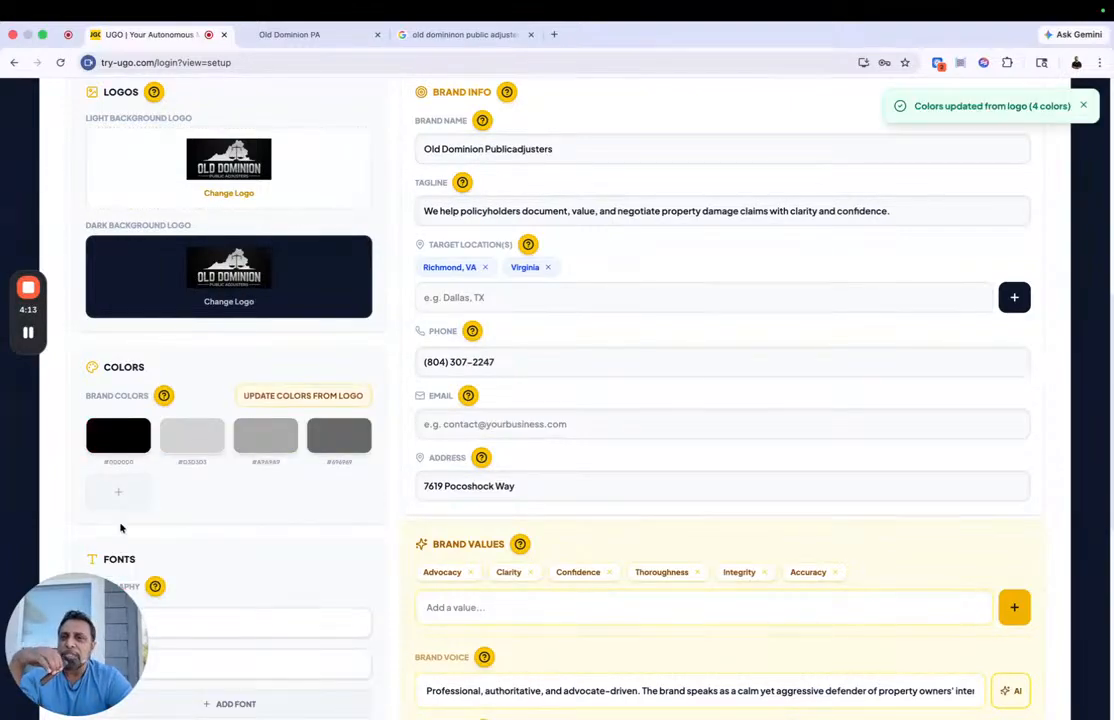
click(118, 491)
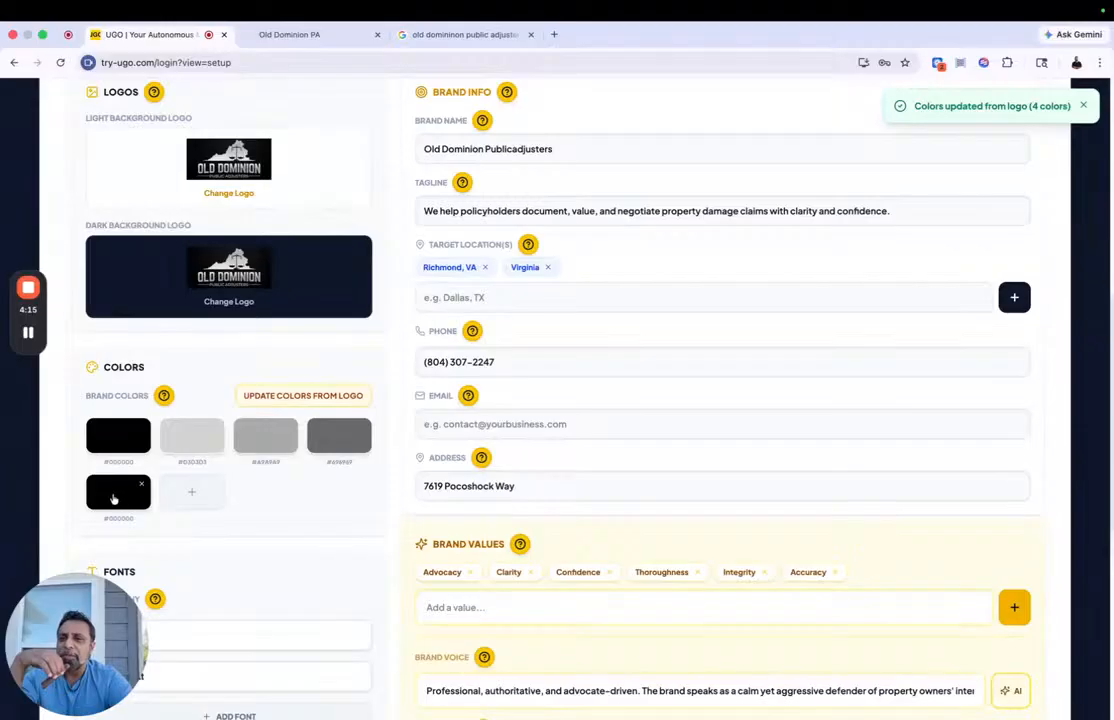
click(113, 498)
click(92, 515)
Step: Add a red brand color, #EC0909 (RGB 236, 9, 9), to the palette
click(187, 490)
click(190, 491)
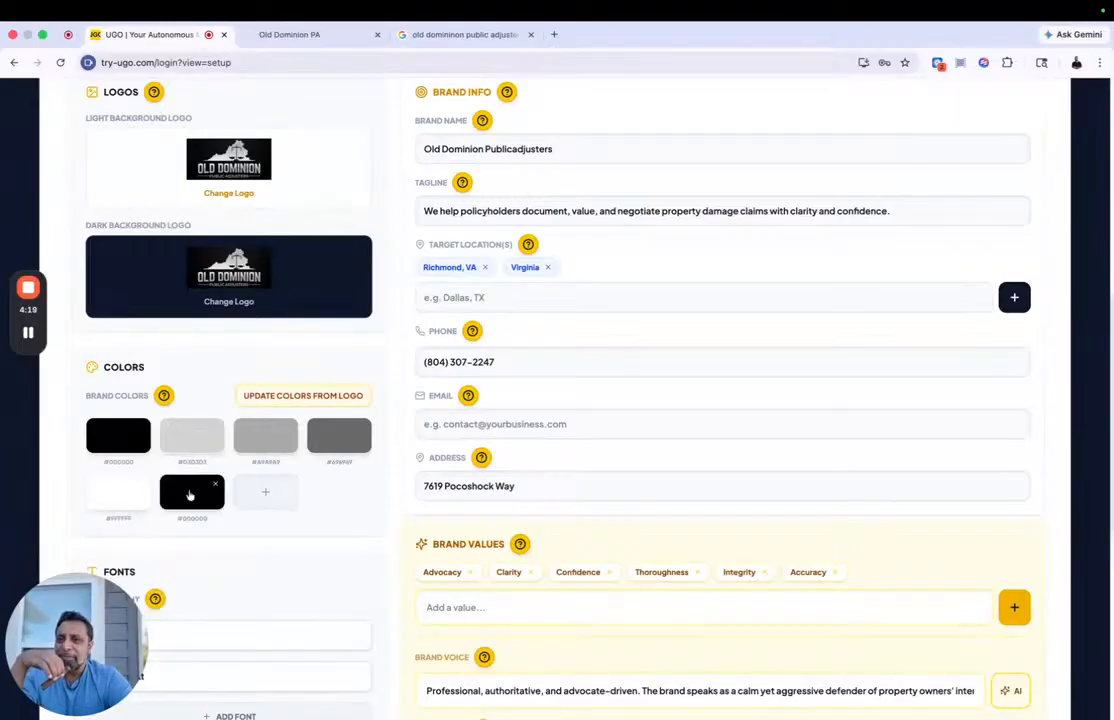
click(190, 495)
click(303, 519)
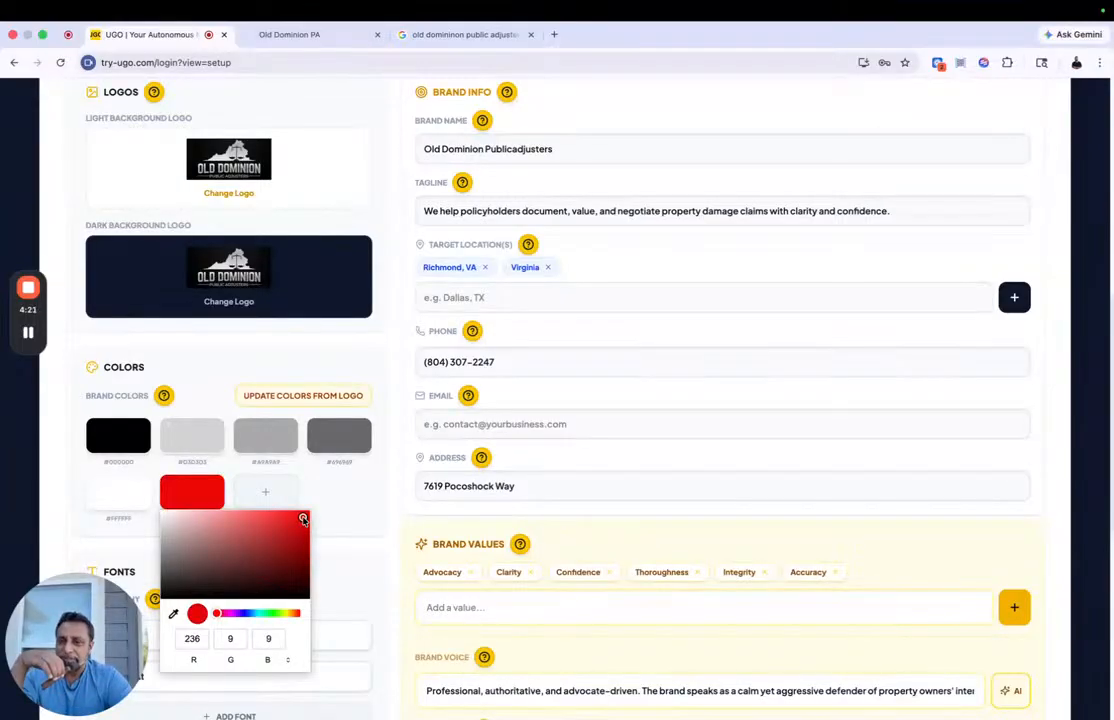
click(357, 515)
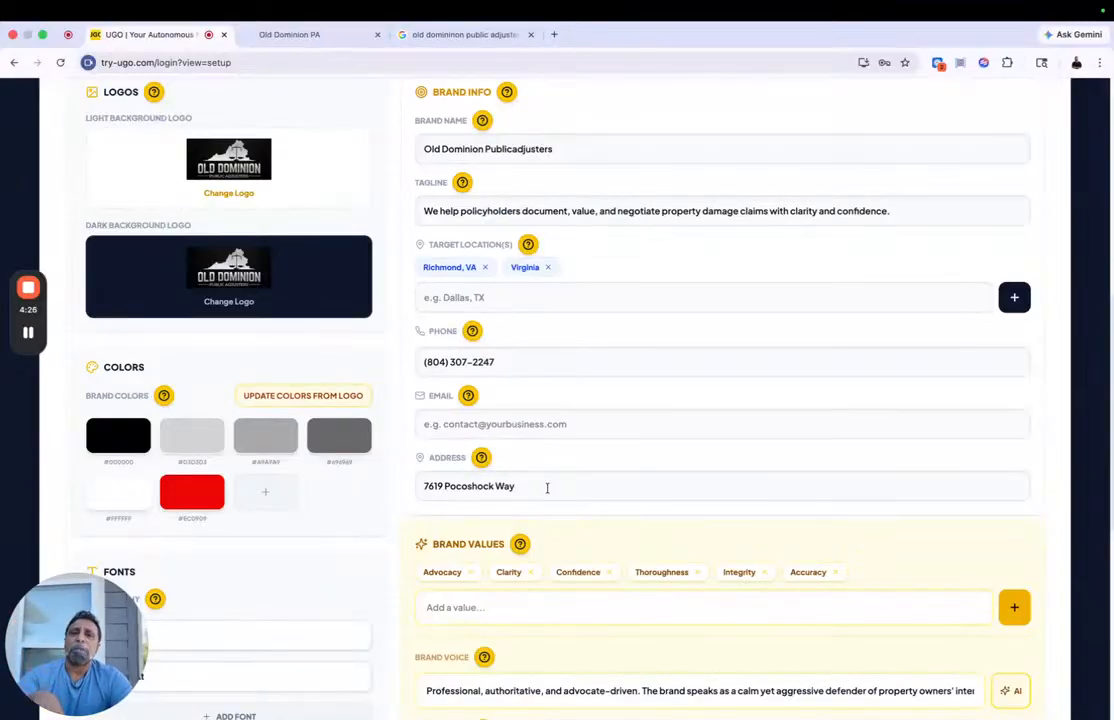
Step: Save the Foundation section and display the help tip for Brand Values
scroll(547, 488, down, 5)
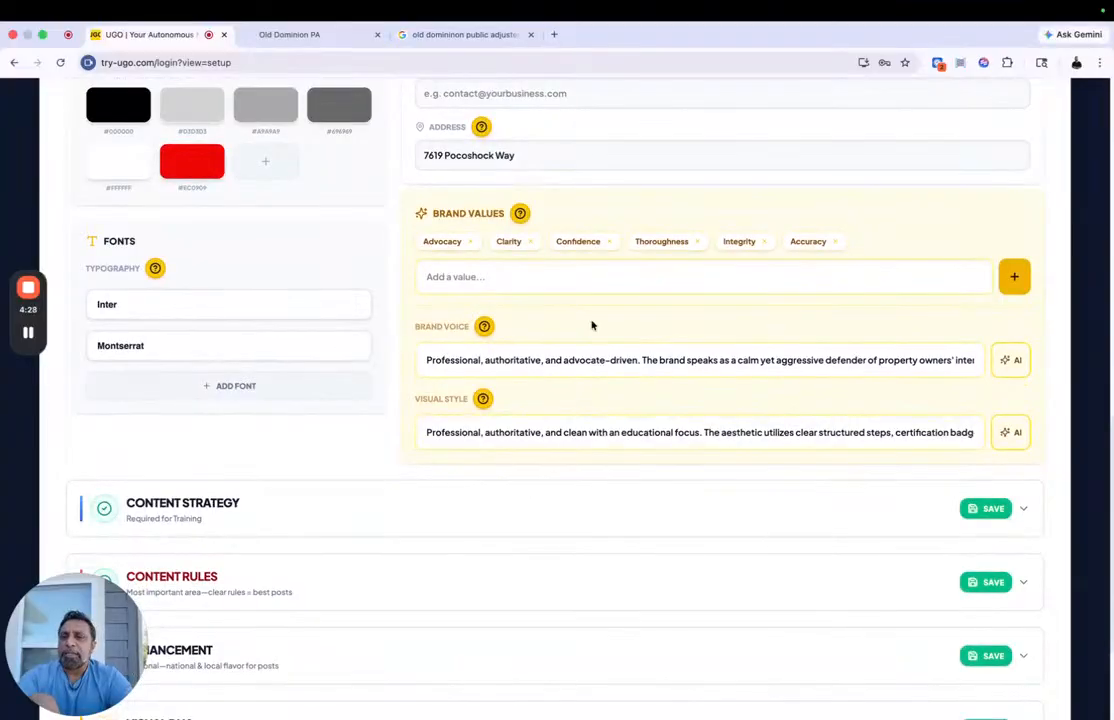
scroll(591, 300, up, 10)
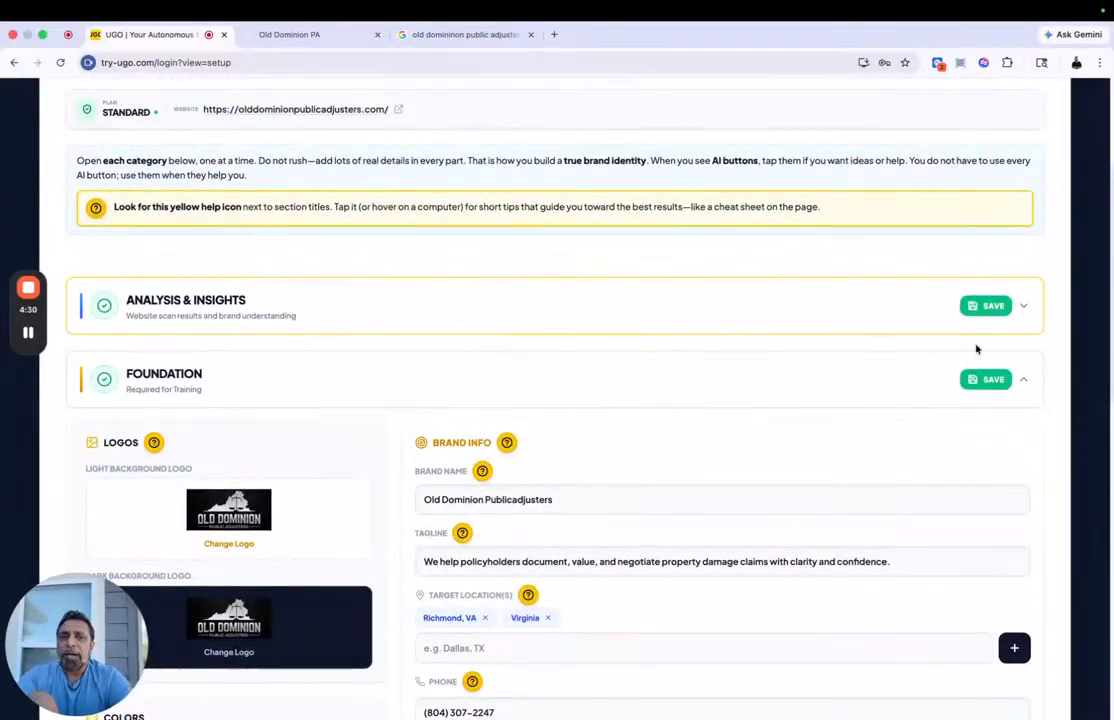
click(988, 381)
scroll(656, 413, down, 9)
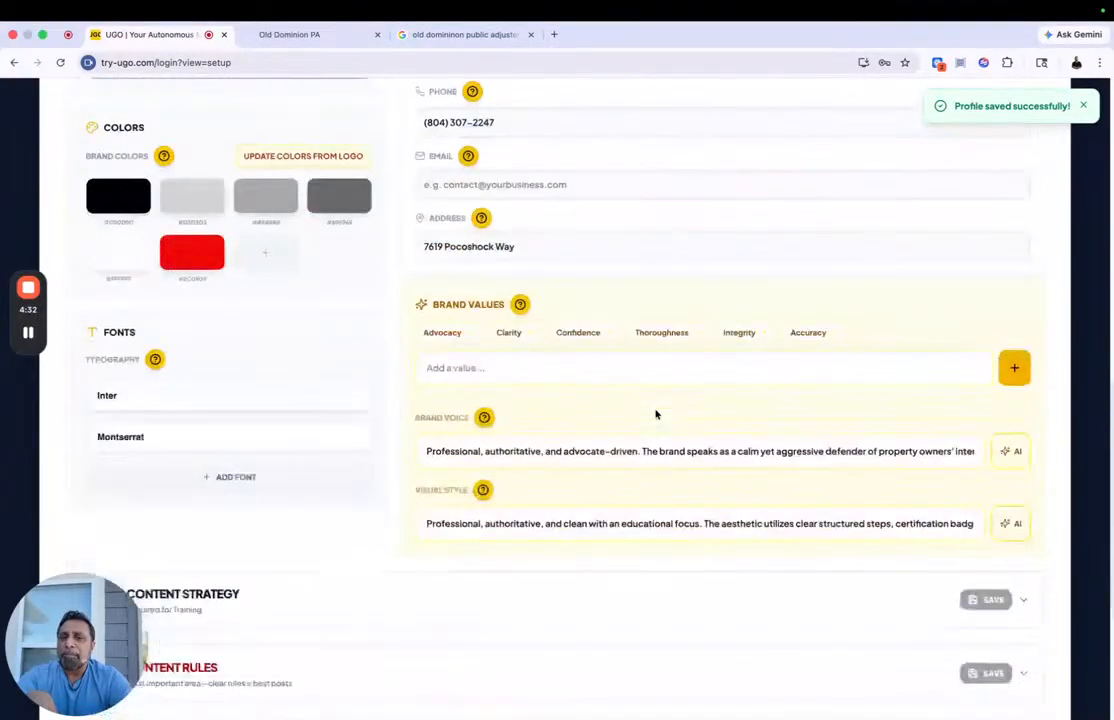
mouse_move(518, 305)
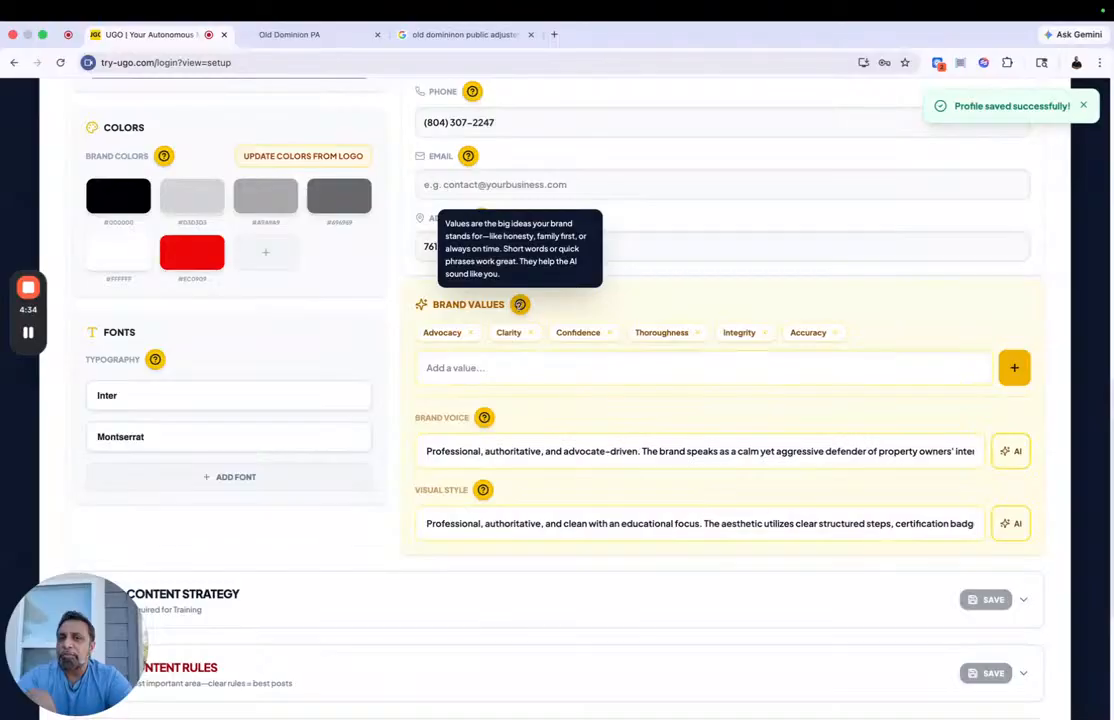
Step: Display the help tips for Brand Voice and Visual Style, and expand the Content Strategy section
mouse_move(486, 414)
mouse_move(482, 489)
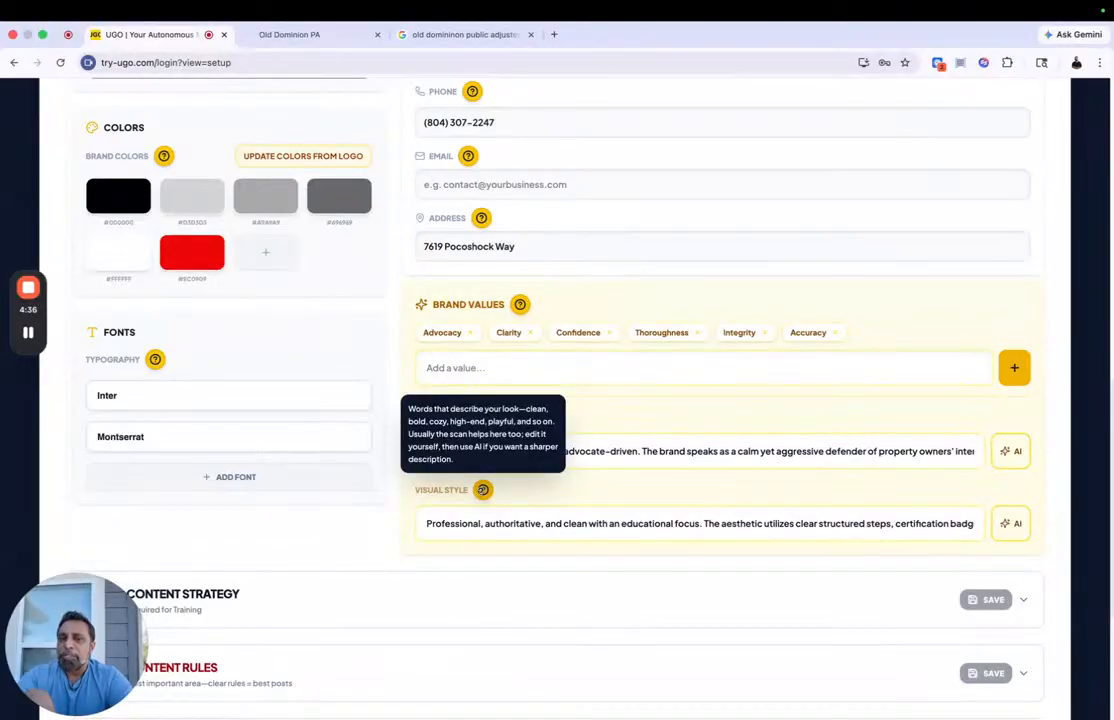
scroll(482, 489, down, 2)
click(421, 470)
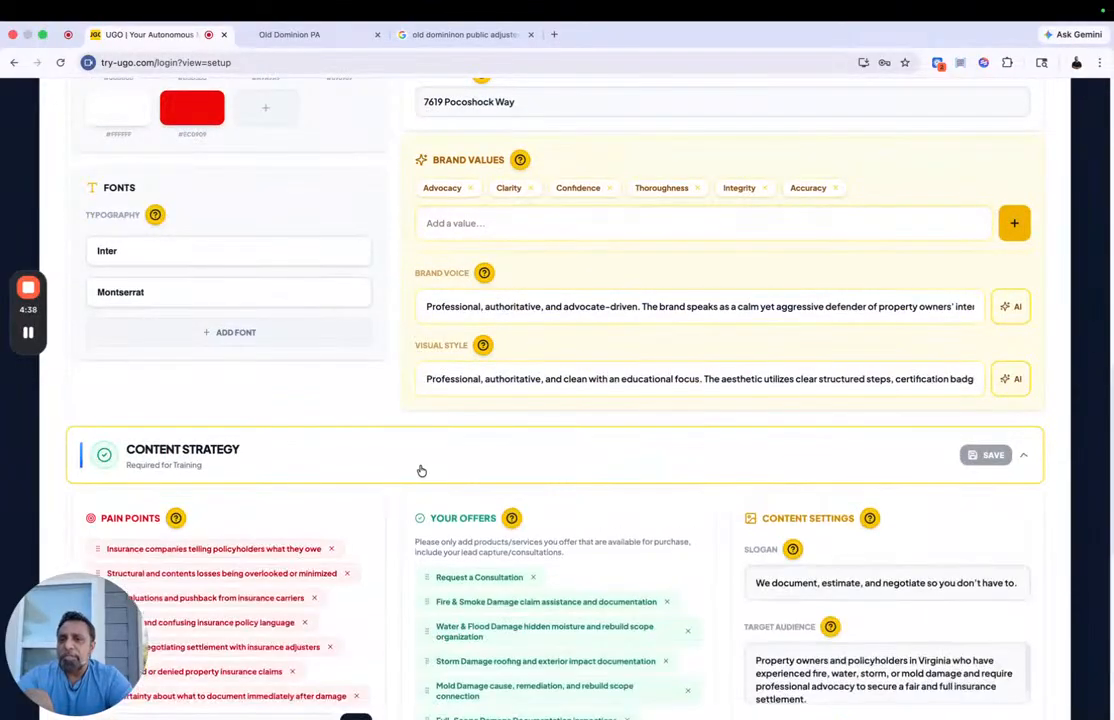
scroll(421, 470, down, 3)
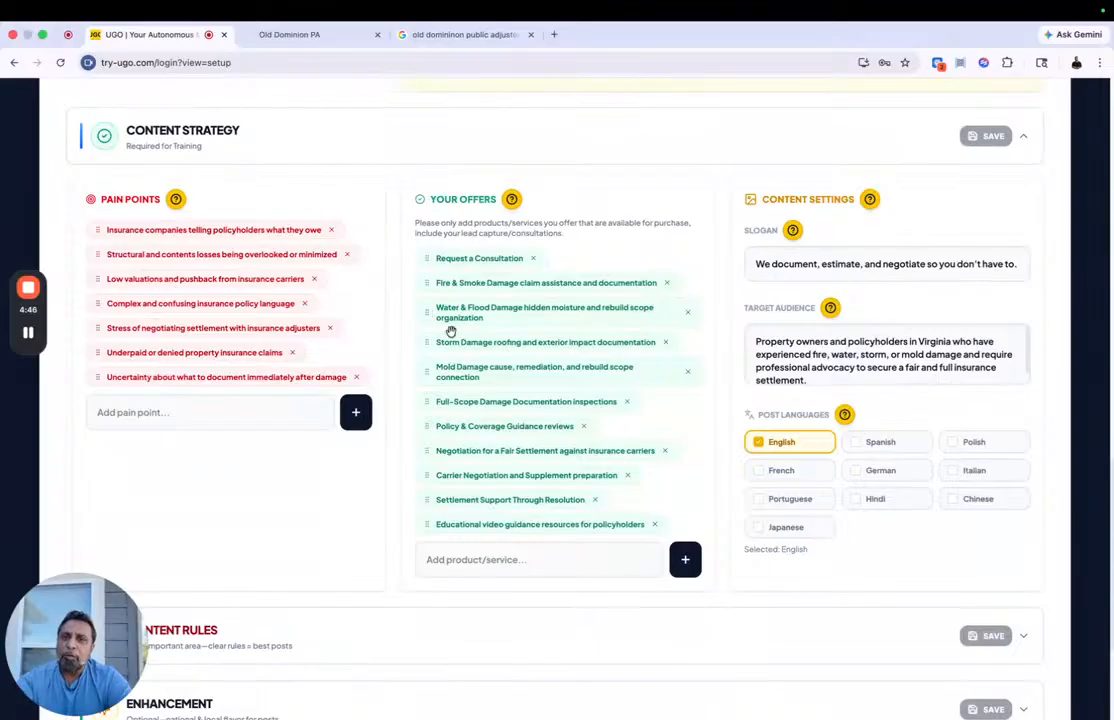
Step: Reorder the offers, placing Request a Consultation below Storm Damage and Educational video guidance resources third, and save Content Strategy
mouse_move(427, 284)
mouse_down()
mouse_move(428, 254)
mouse_move(427, 341)
mouse_move(439, 284)
mouse_up()
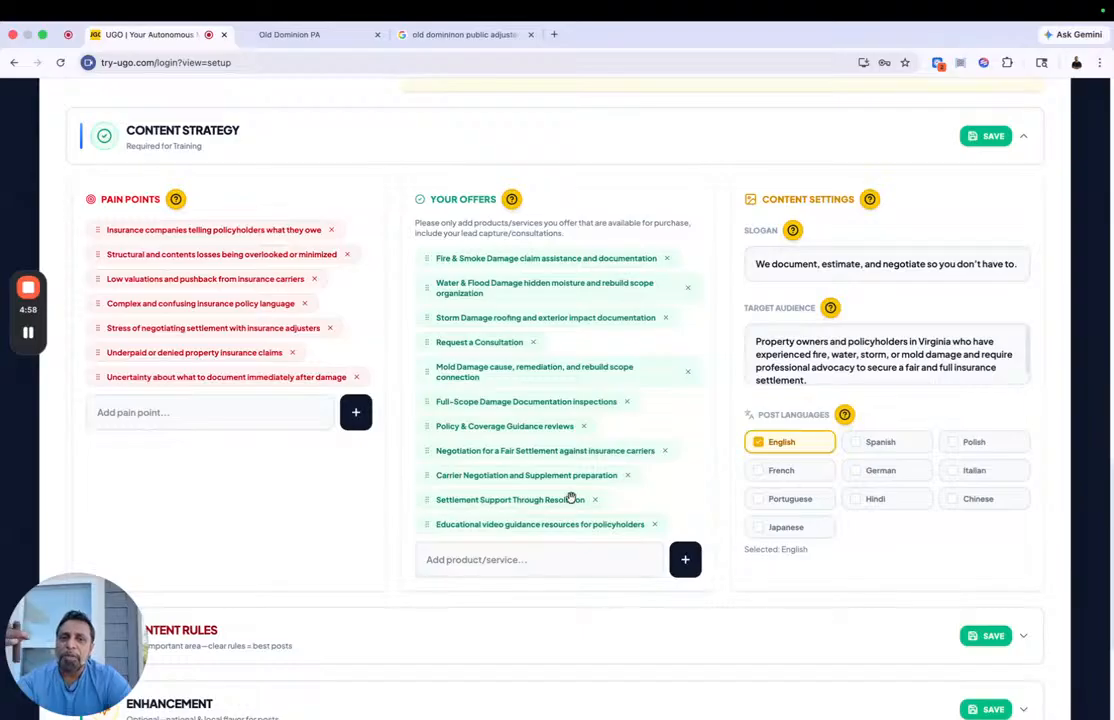
drag(428, 521, 430, 320)
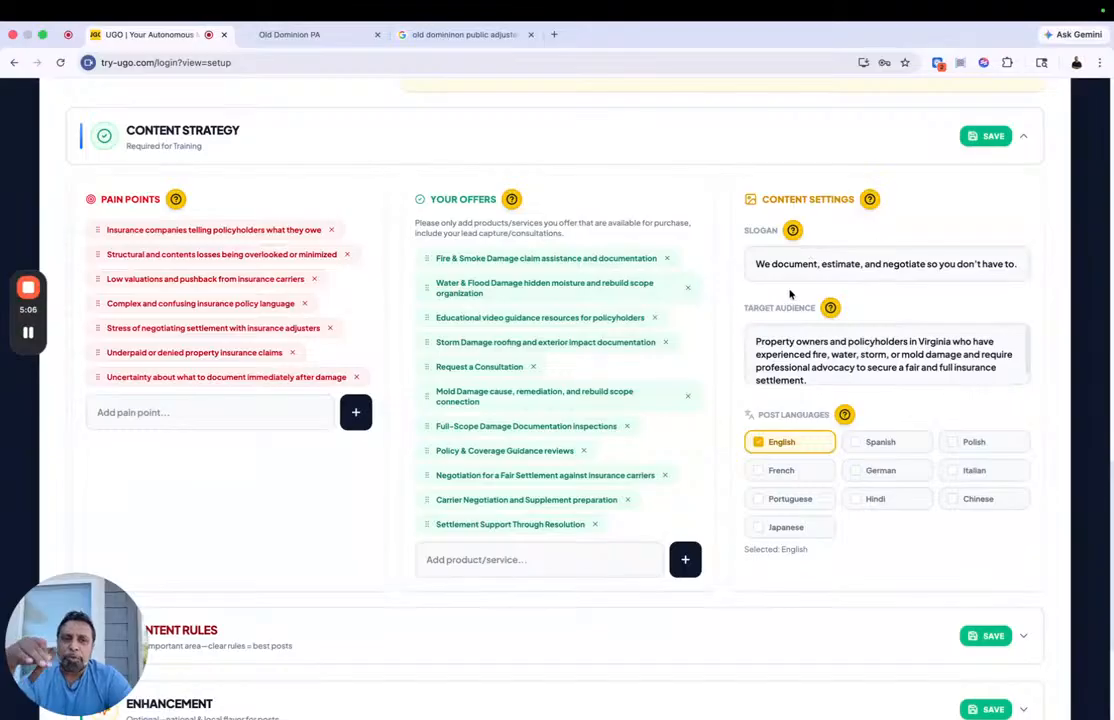
click(988, 137)
Step: Expand the Content Rules section and generate additional suggested words with AI
scroll(418, 543, down, 5)
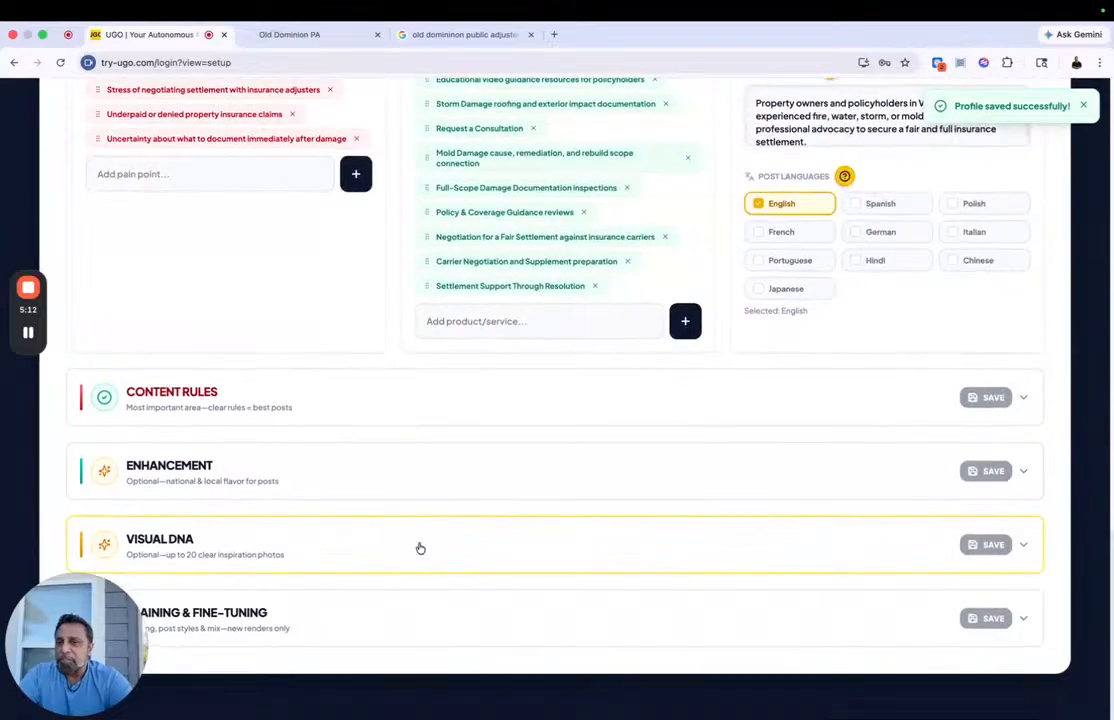
click(426, 407)
scroll(427, 407, down, 10)
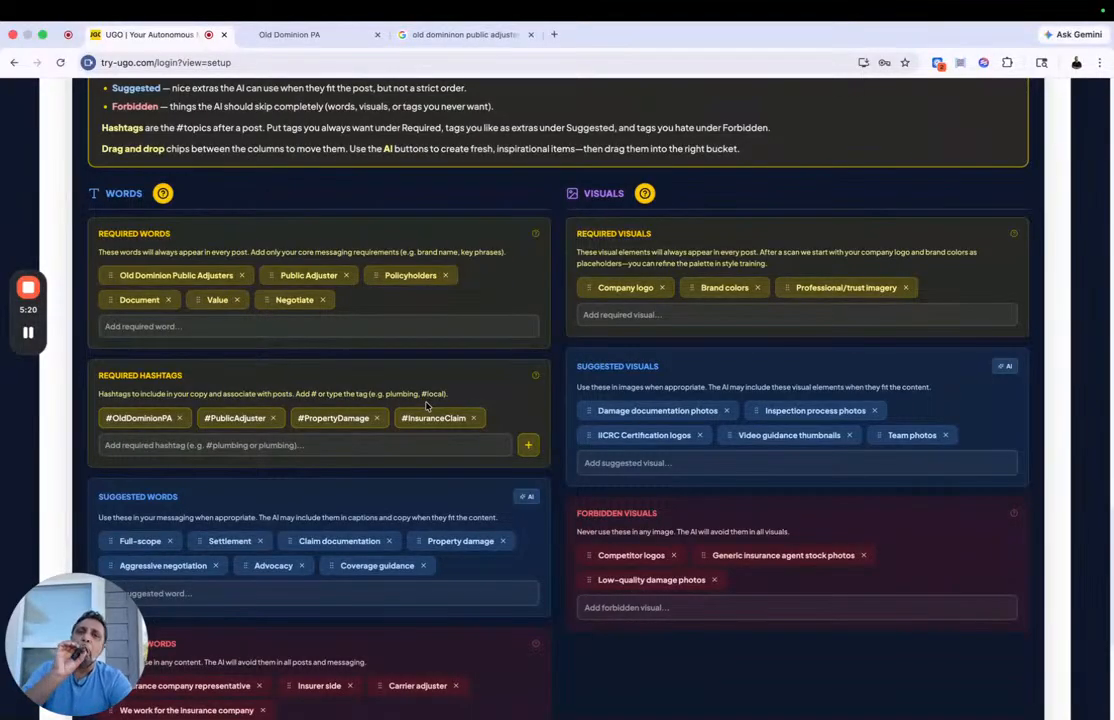
scroll(475, 541, down, 4)
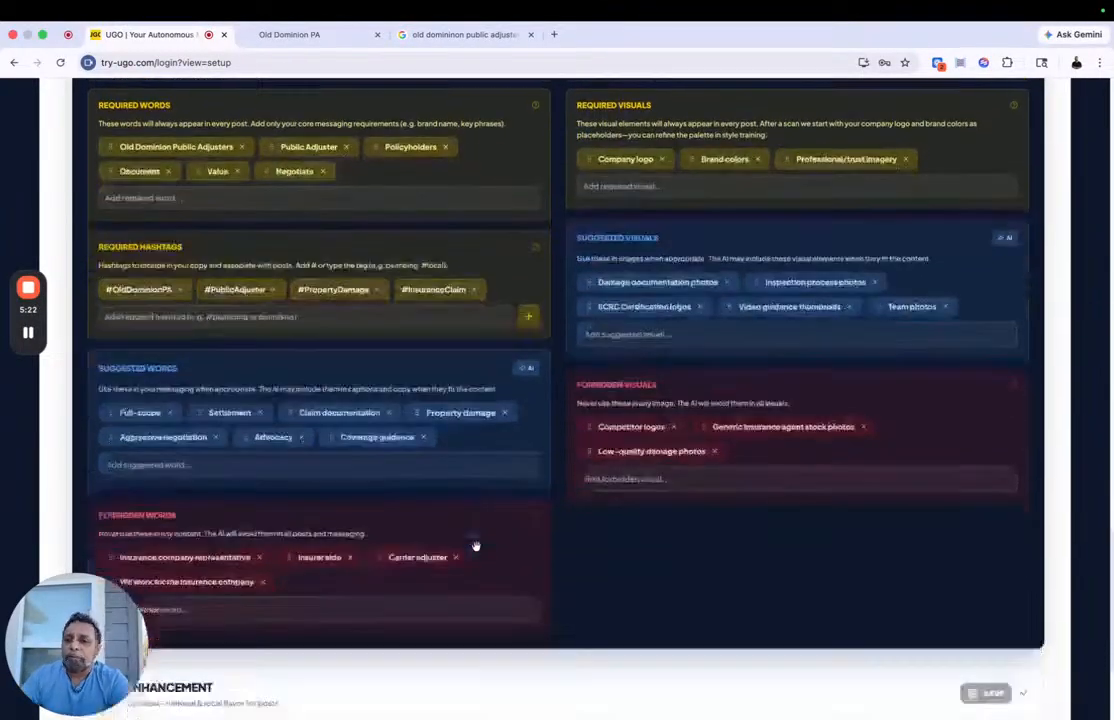
click(529, 301)
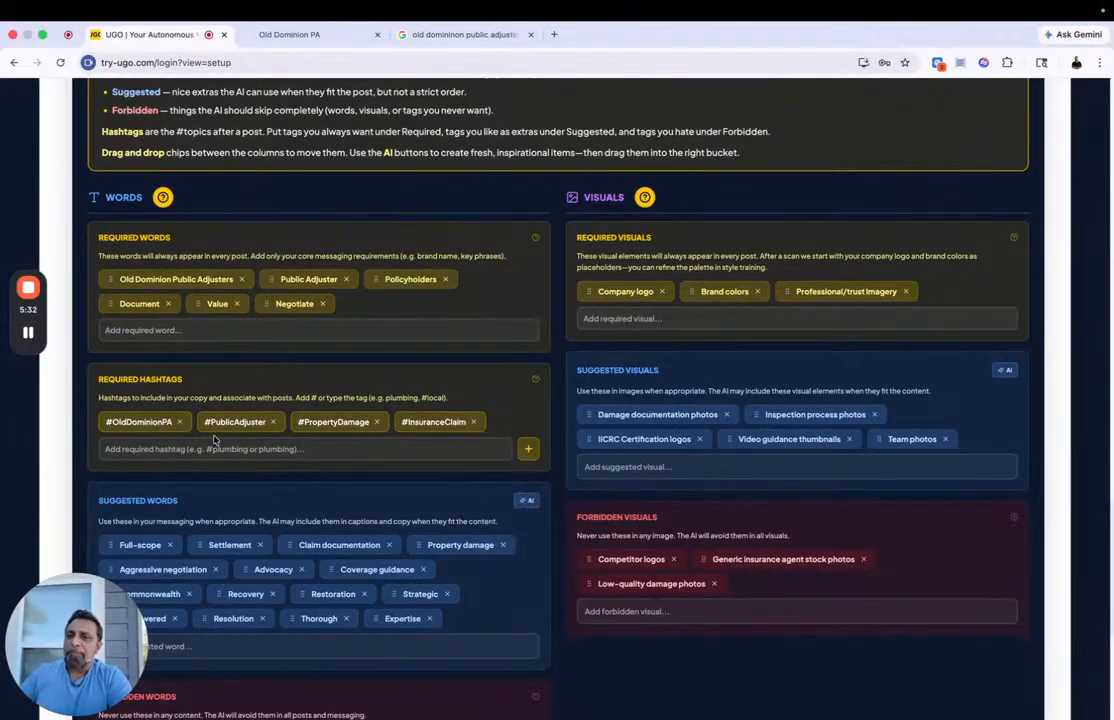
Step: Add "#ugoautonomous" as a required hashtag and generate AI ideas for the suggested visuals
scroll(190, 300, down, 3)
click(206, 331)
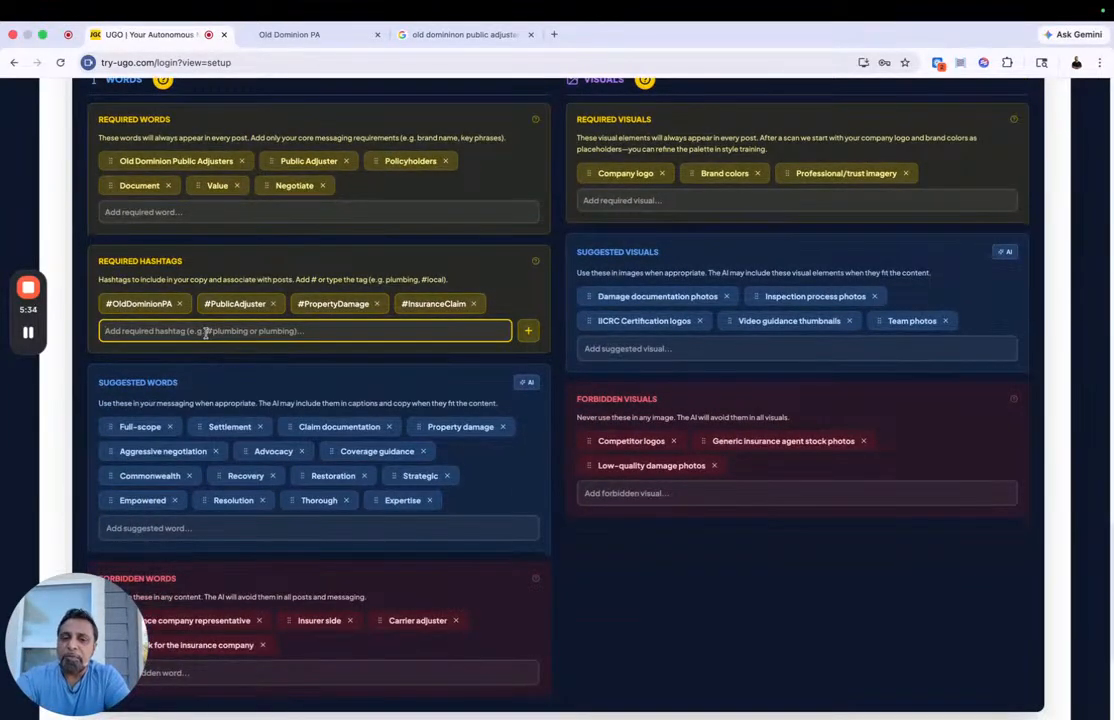
text(#ugoautonomous)
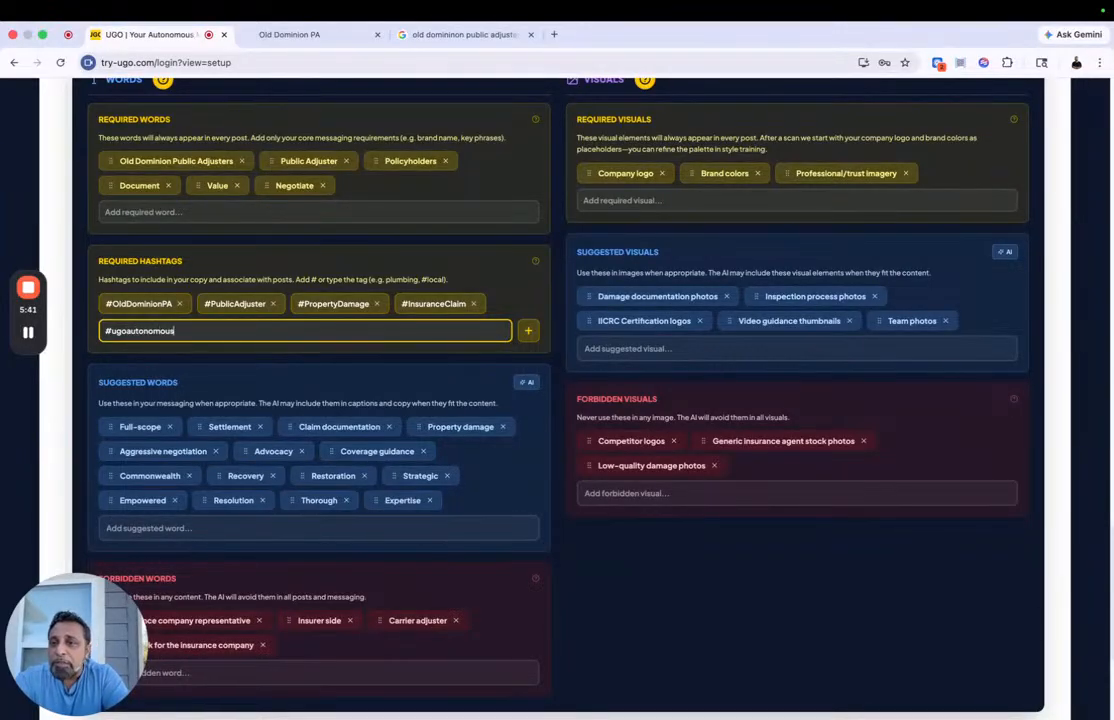
key(Return)
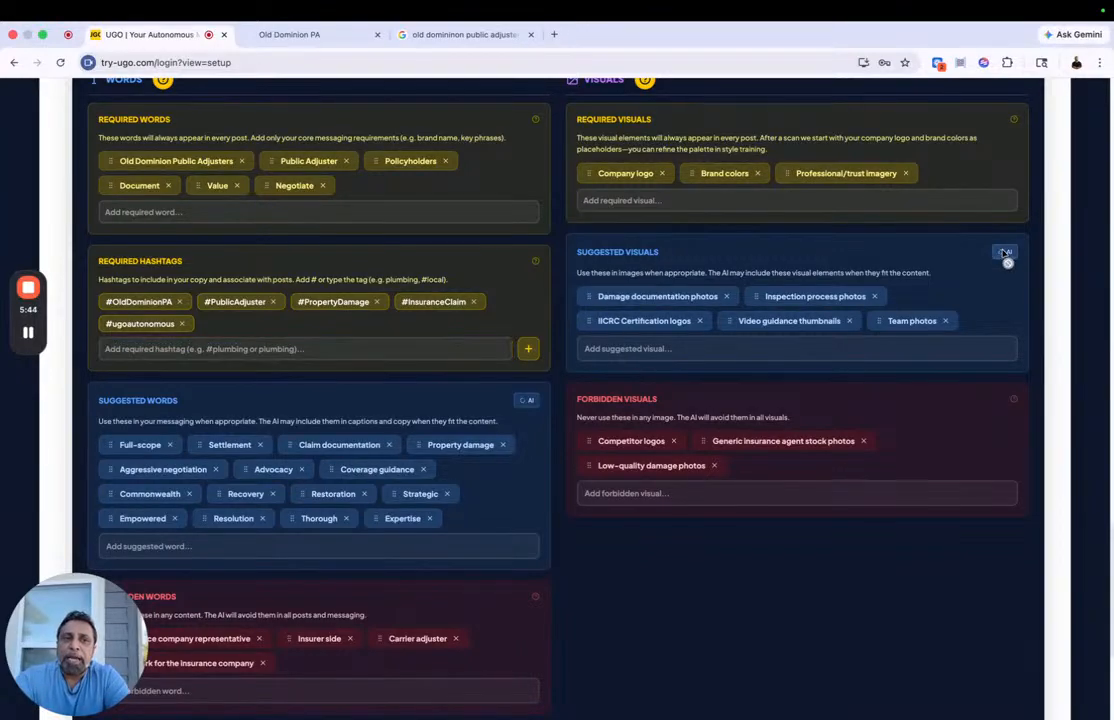
Step: Move "IICRC Certification logos" from the suggested to the required visuals, after Company logo, and save the profile
scroll(331, 465, down, 3)
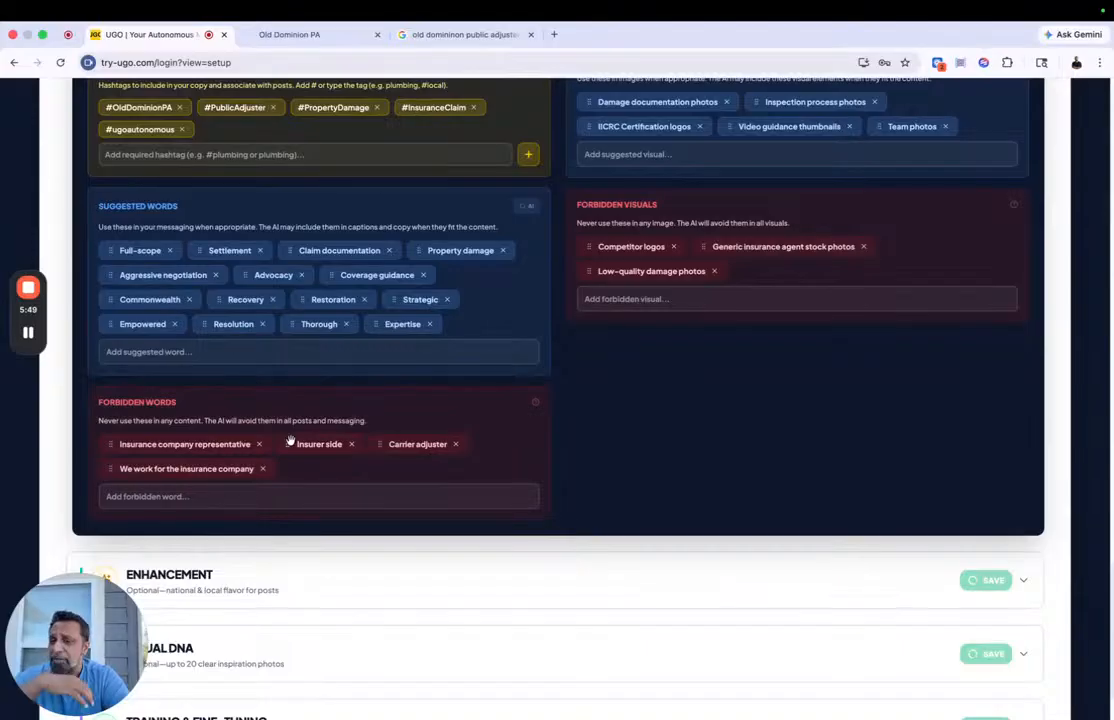
scroll(368, 448, up, 5)
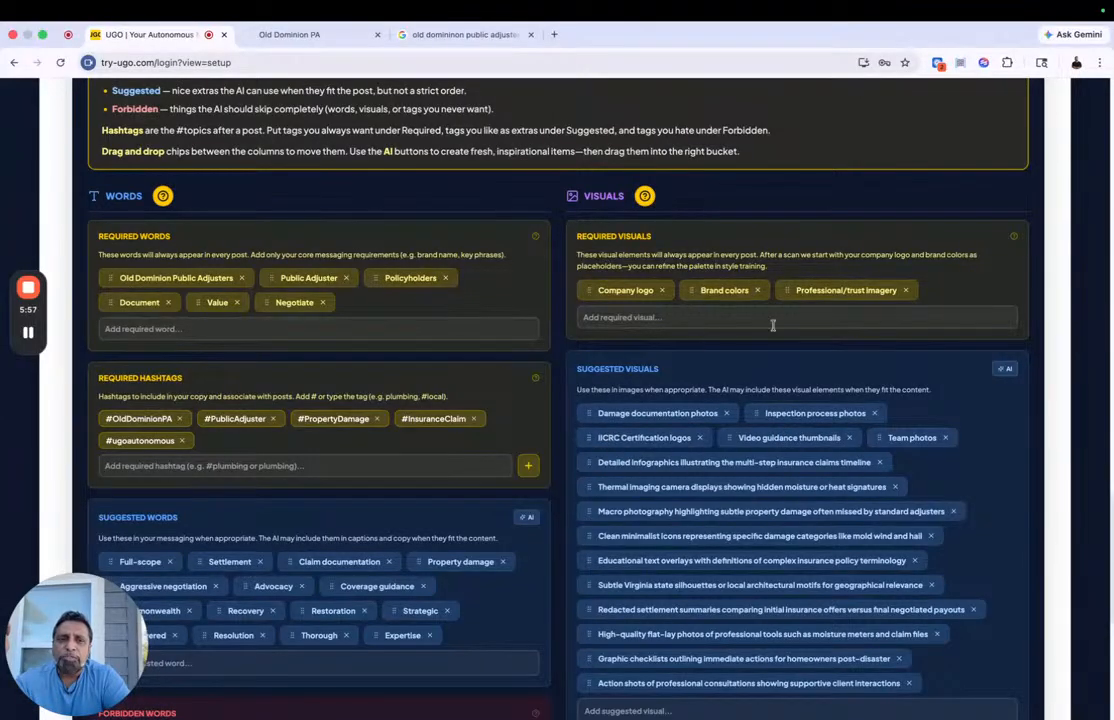
drag(598, 437, 696, 291)
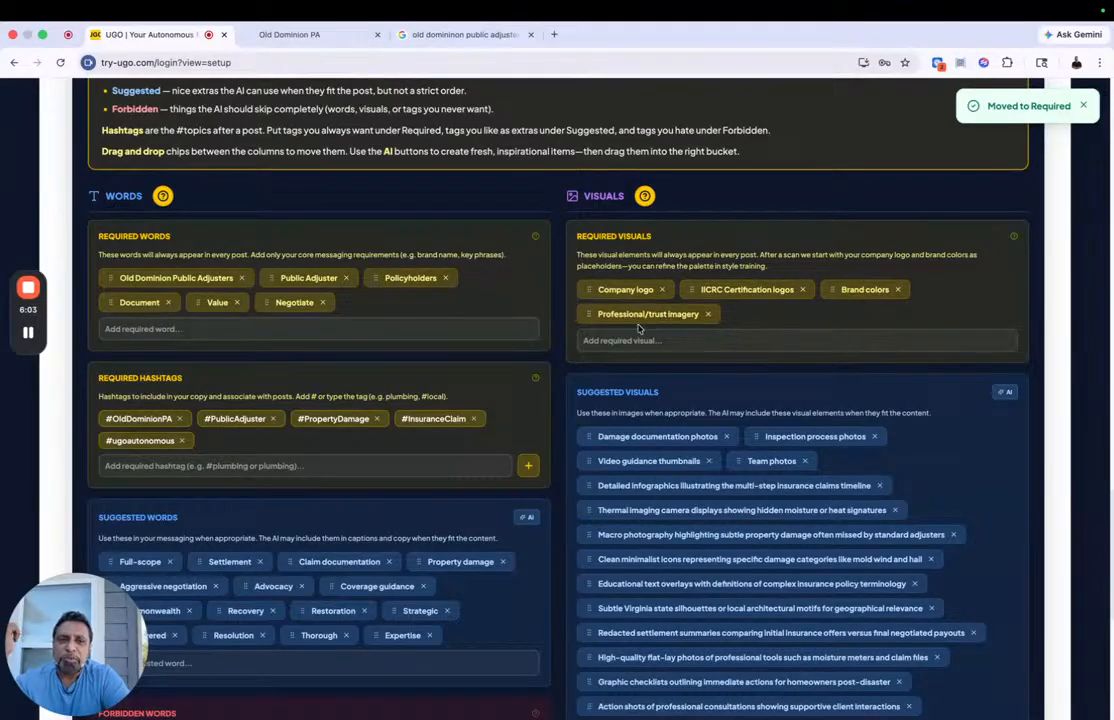
scroll(721, 485, down, 5)
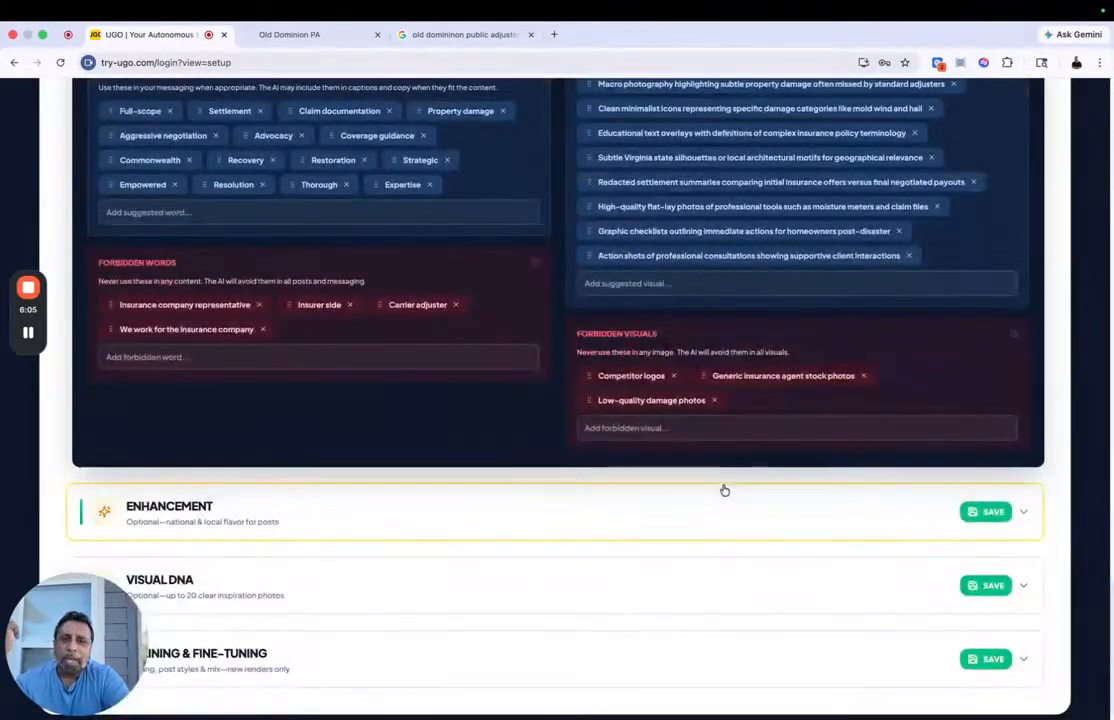
click(988, 513)
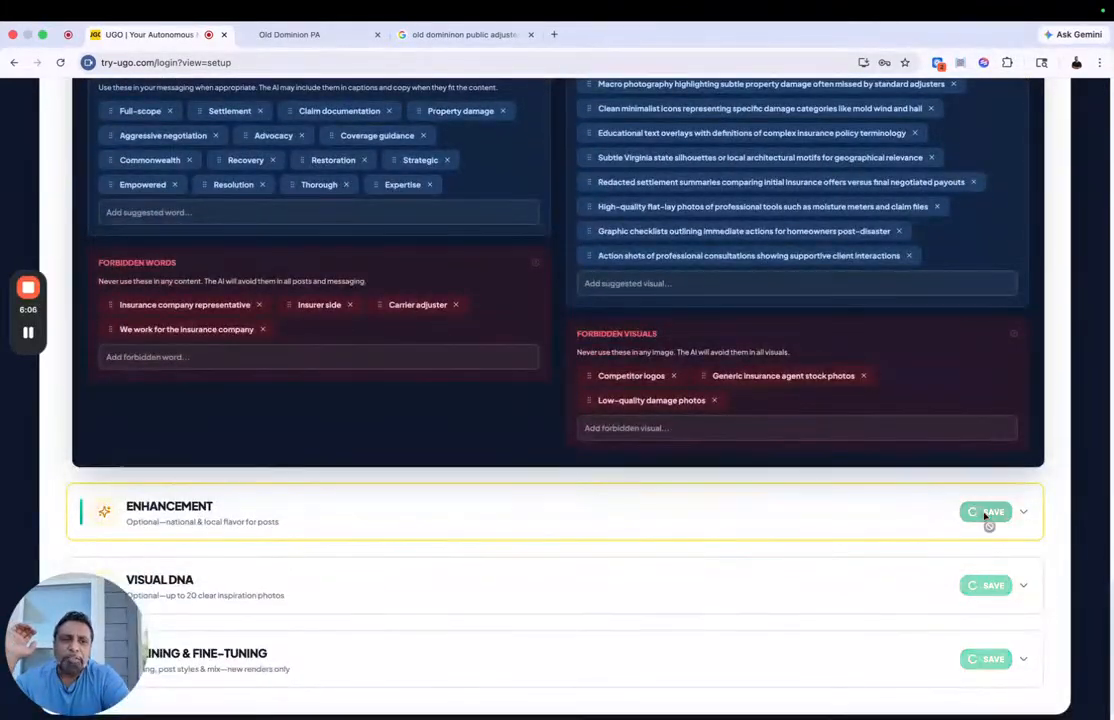
Step: Expand the Enhancement section, enable National Holidays and Local Events, and display the Local Events help tip
click(639, 518)
scroll(563, 450, down, 3)
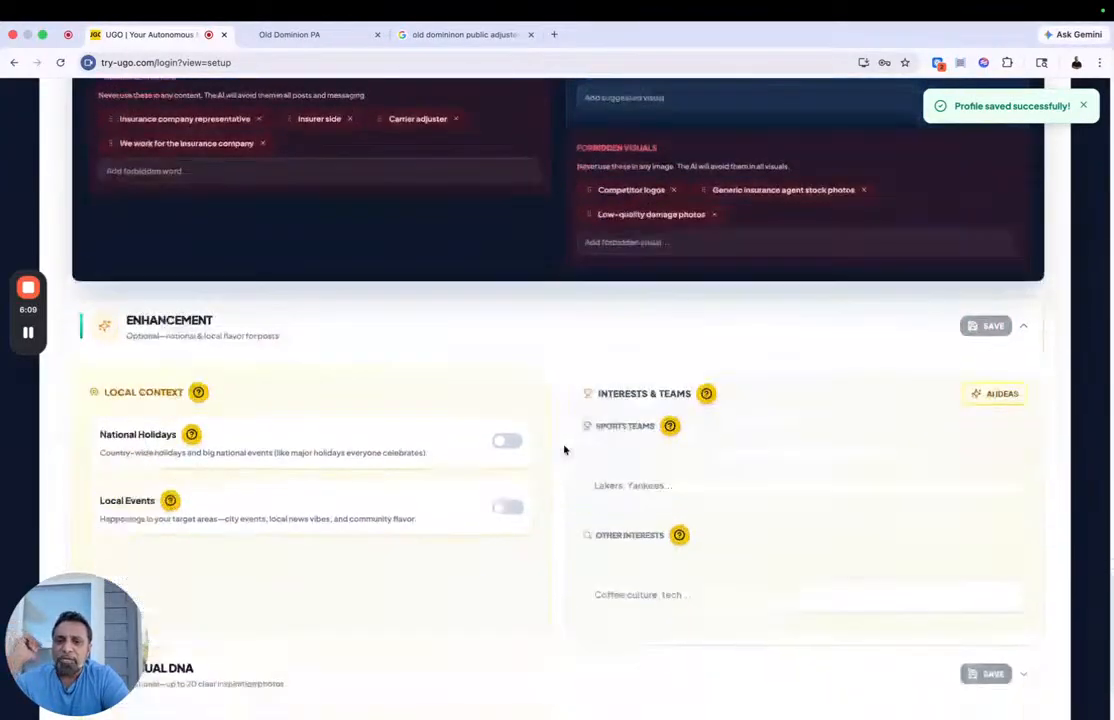
click(507, 333)
click(507, 398)
mouse_move(168, 393)
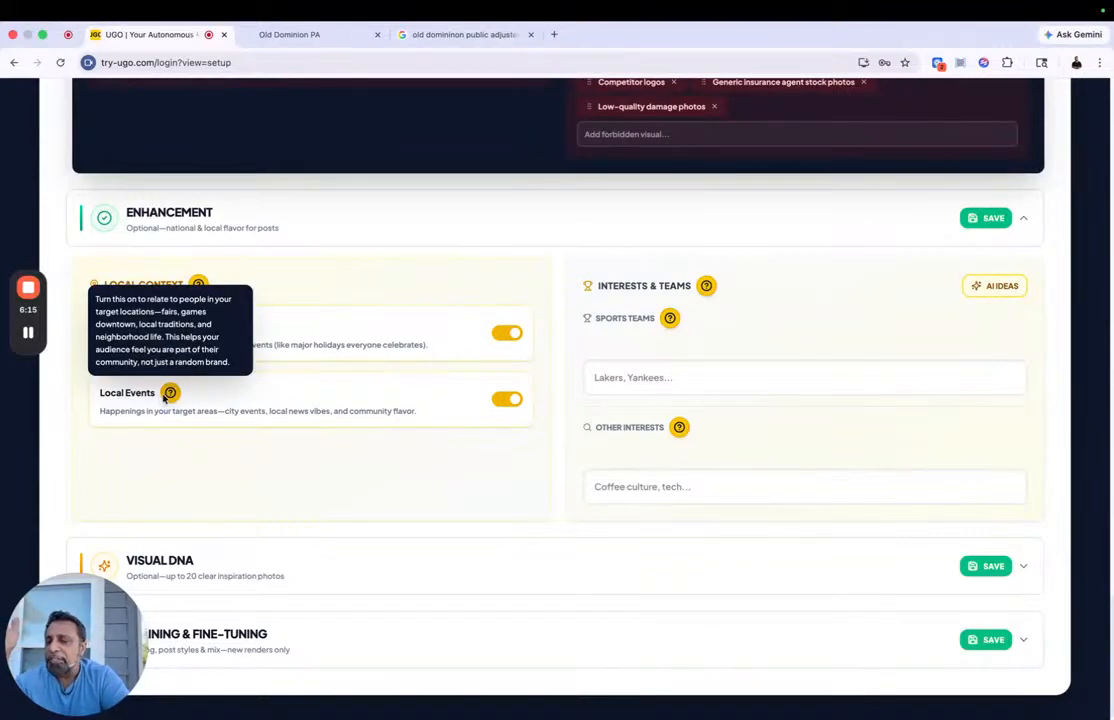
Step: Generate AI ideas for sports teams and other interests, add "Fireman" to the other interests, and save the Enhancement section
click(994, 287)
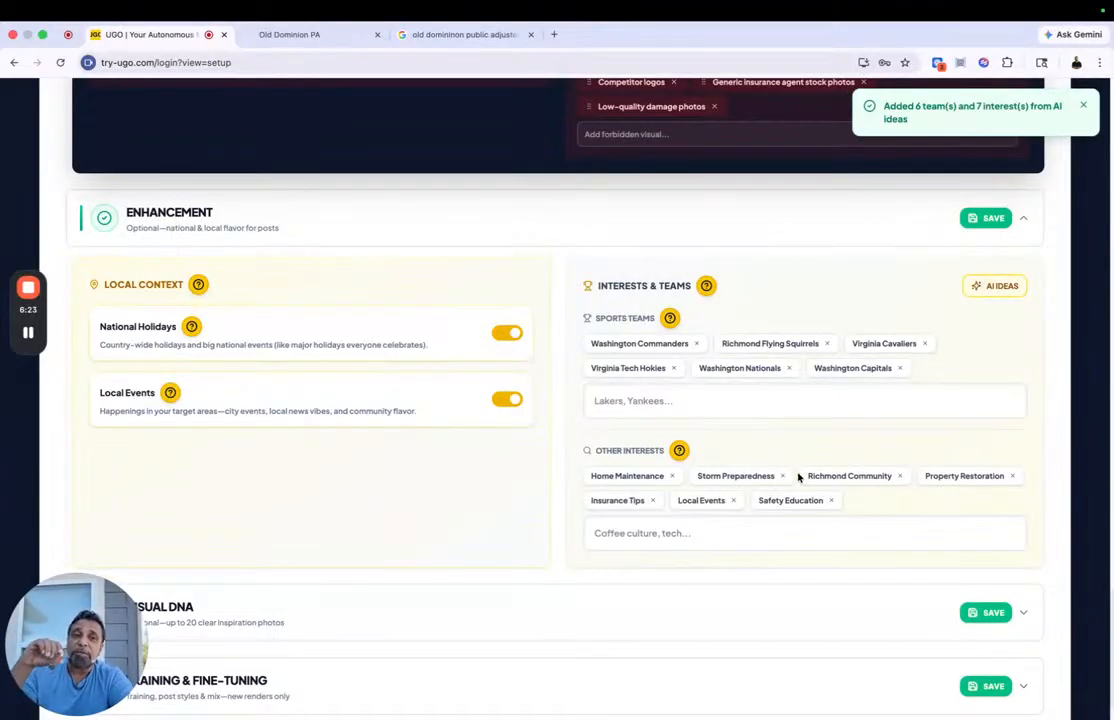
click(987, 219)
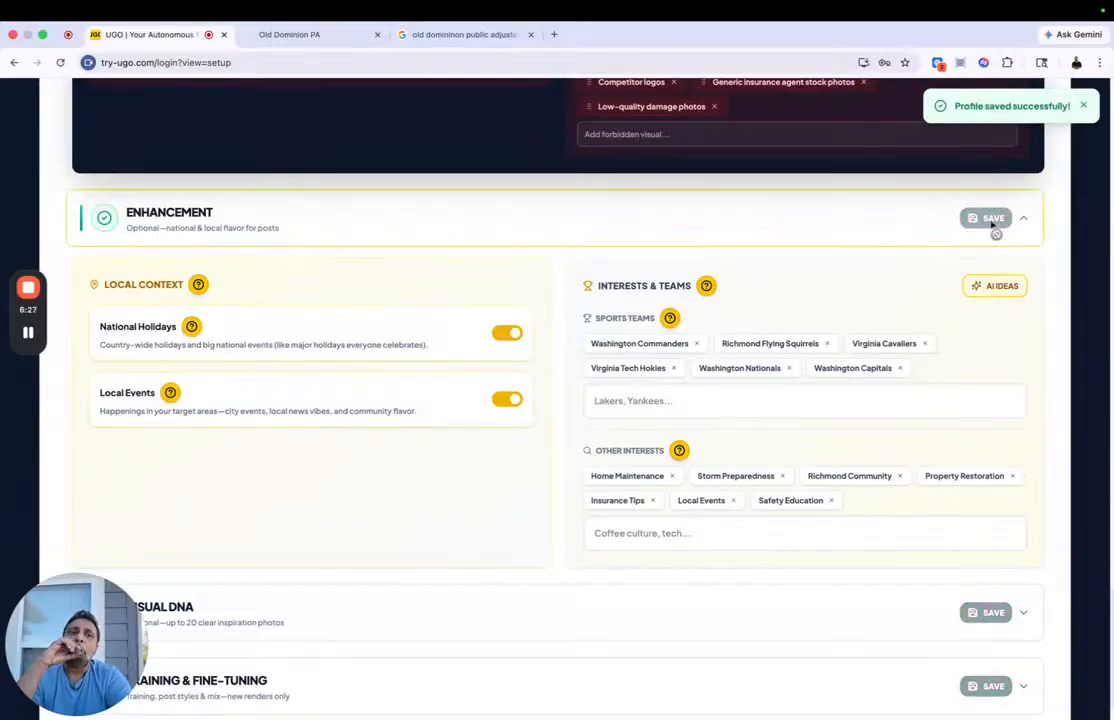
click(615, 537)
text(Fire)
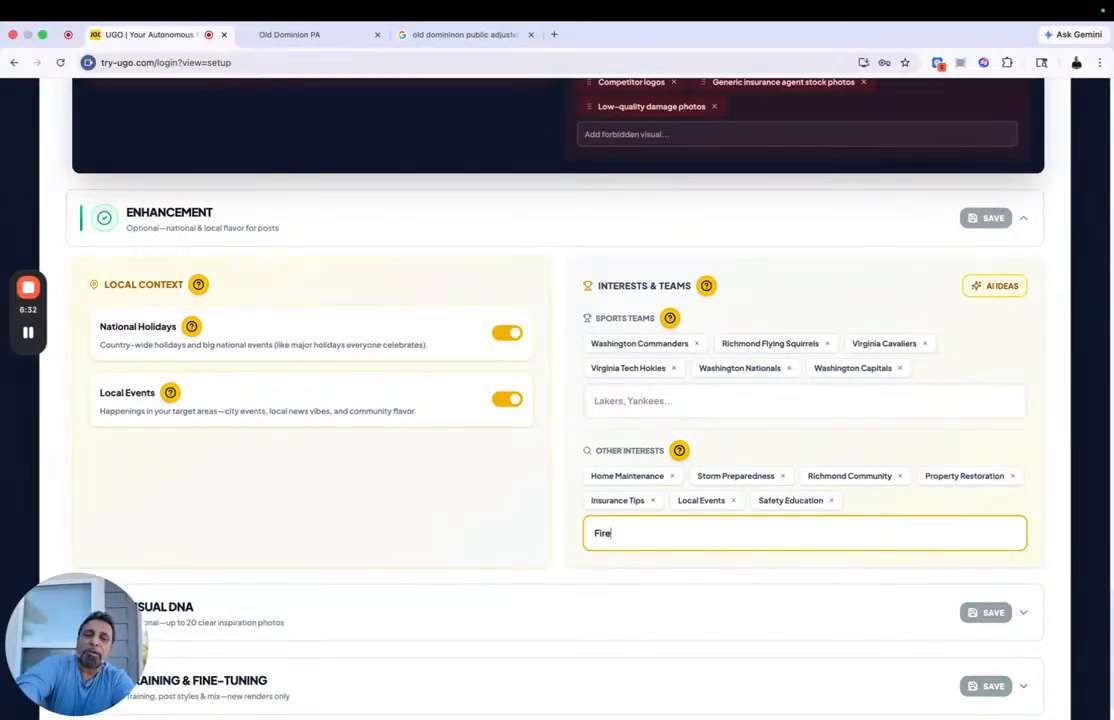
text(man)
key(Return)
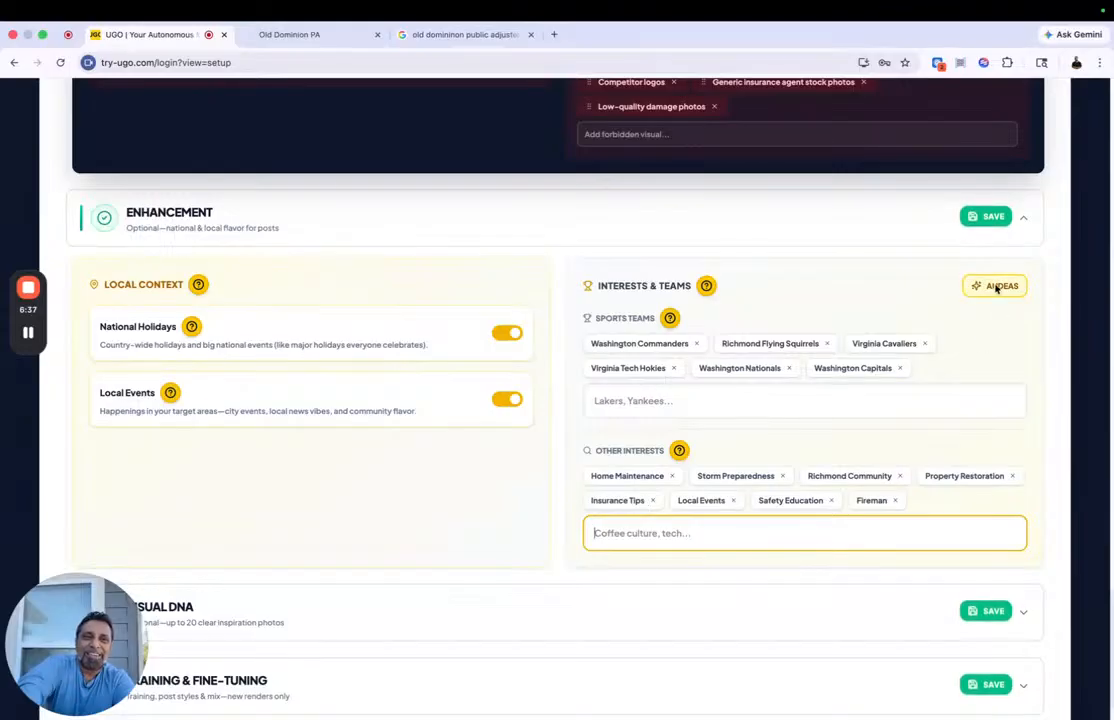
click(993, 222)
Step: Expand the Visual DNA section and view its inspiration images area
scroll(600, 428, down, 2)
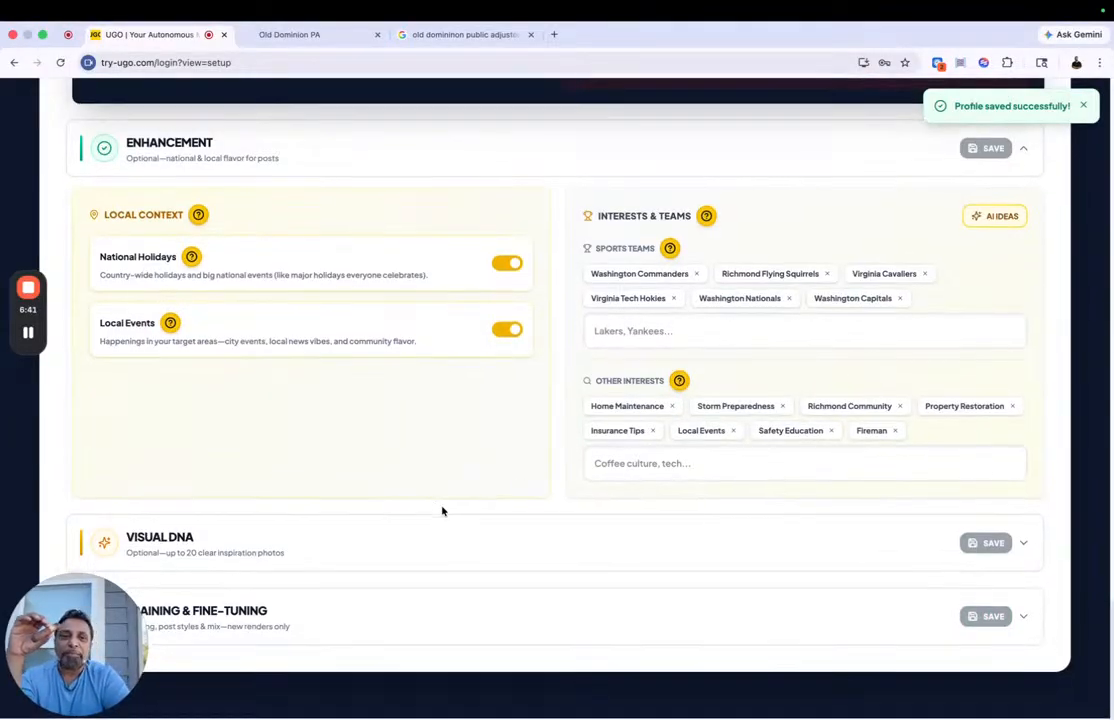
click(435, 540)
scroll(370, 460, down, 3)
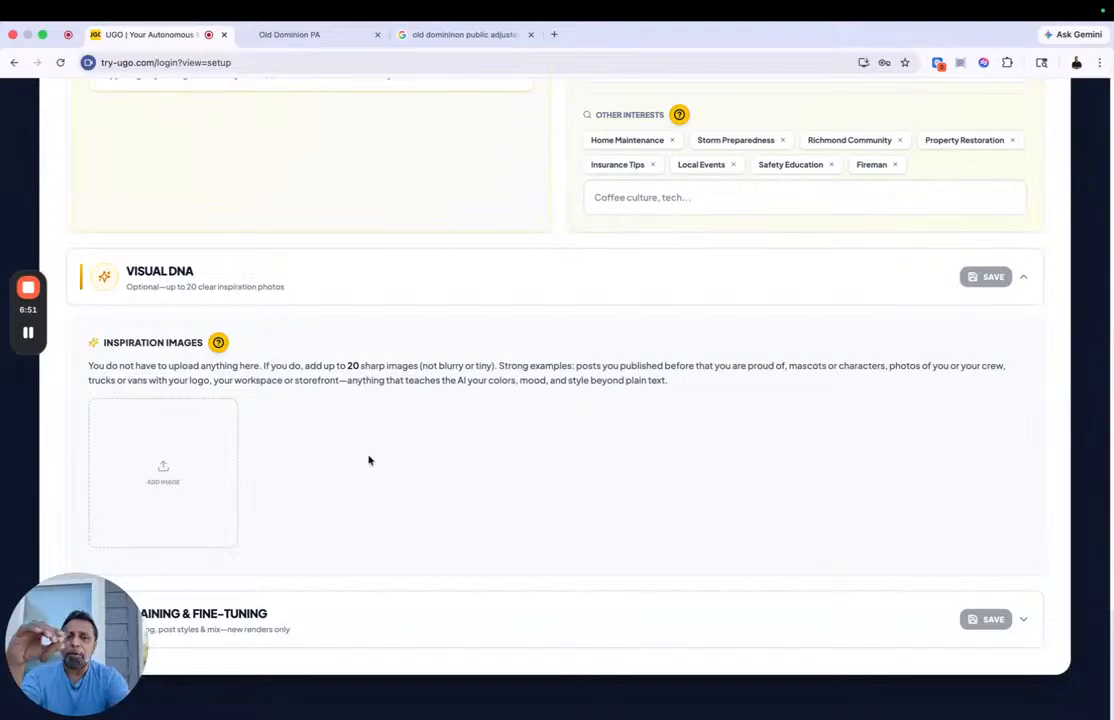
Step: Export the brand identity report as a PDF
scroll(389, 483, up, 20)
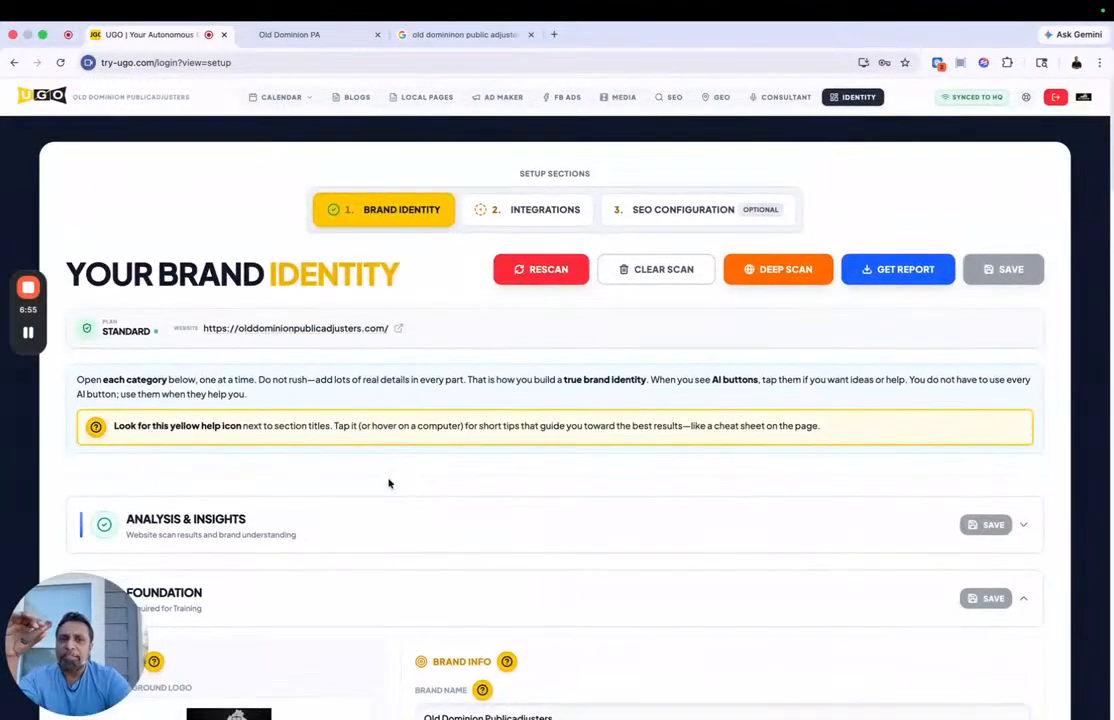
click(903, 271)
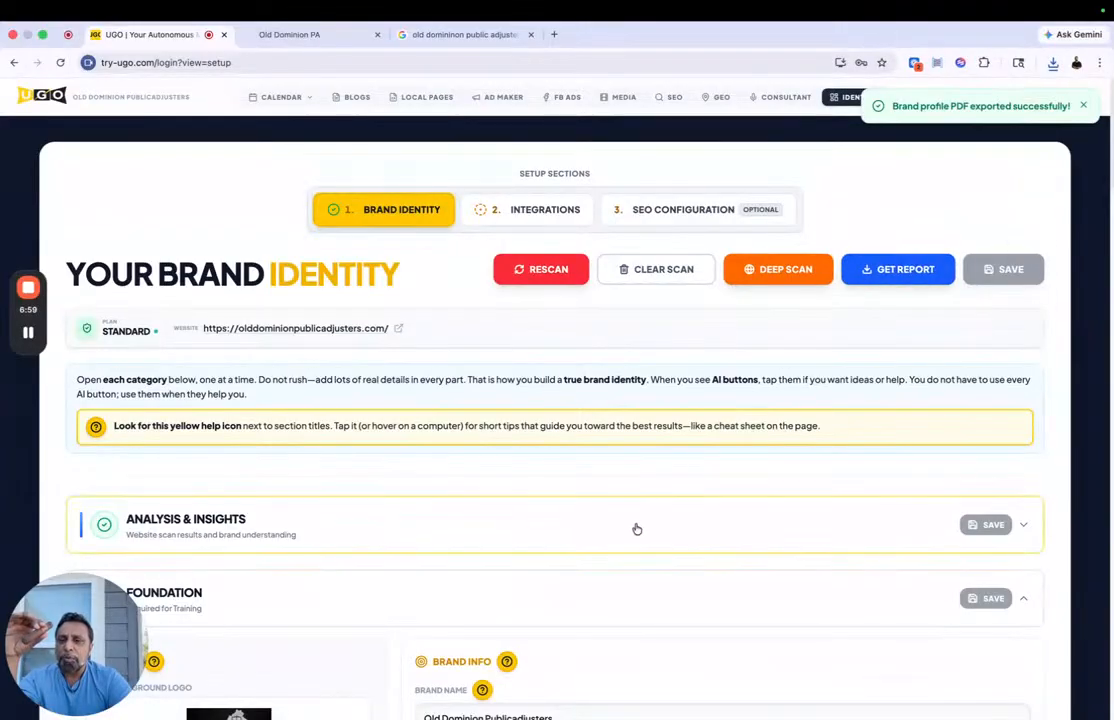
scroll(636, 526, down, 10)
scroll(634, 522, down, 5)
scroll(636, 526, up, 15)
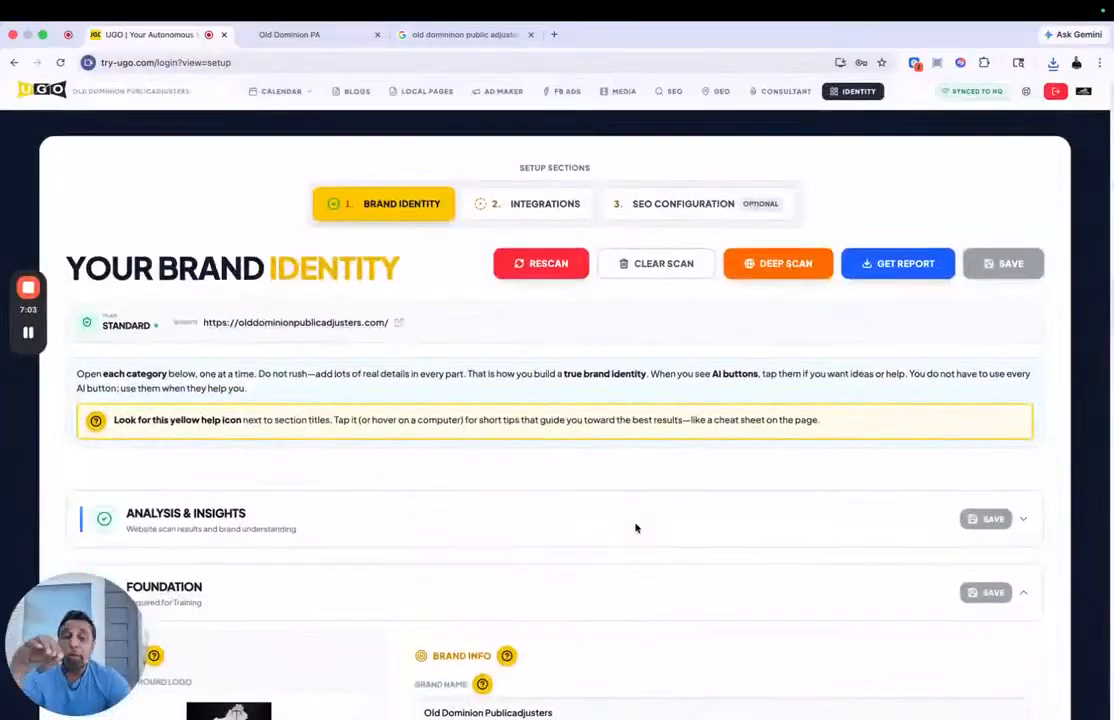
Step: Expand Analysis & Insights and view the brand guidelines import options for the Brand DNA, closing them without importing
click(766, 512)
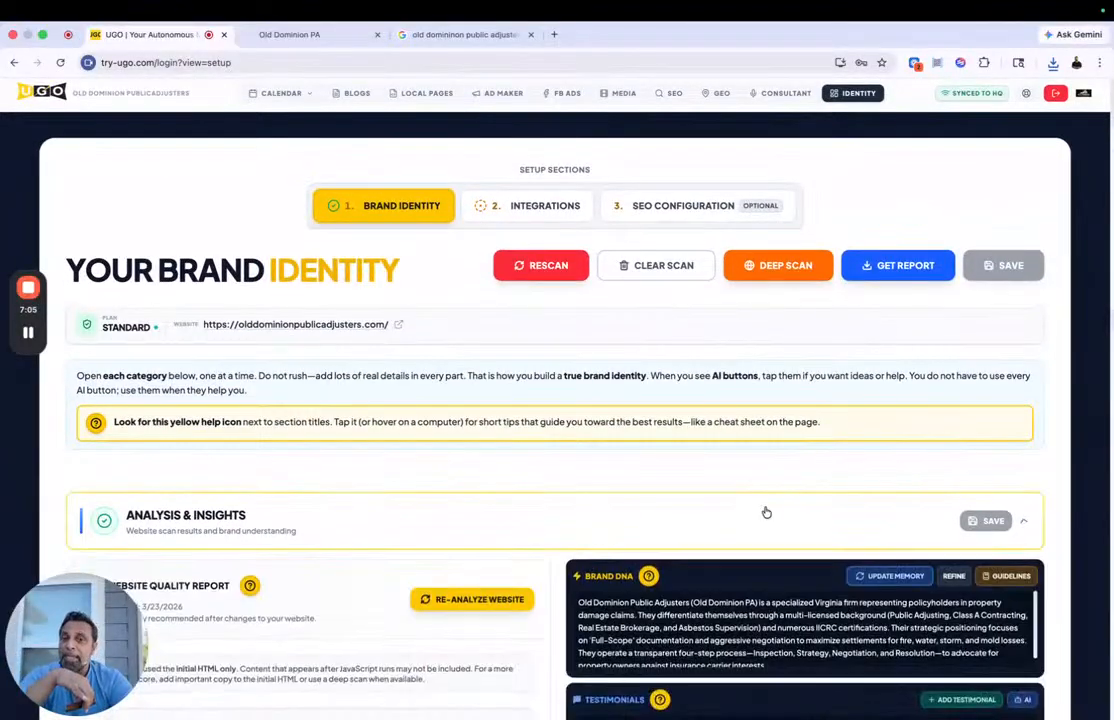
scroll(766, 512, down, 5)
click(1005, 206)
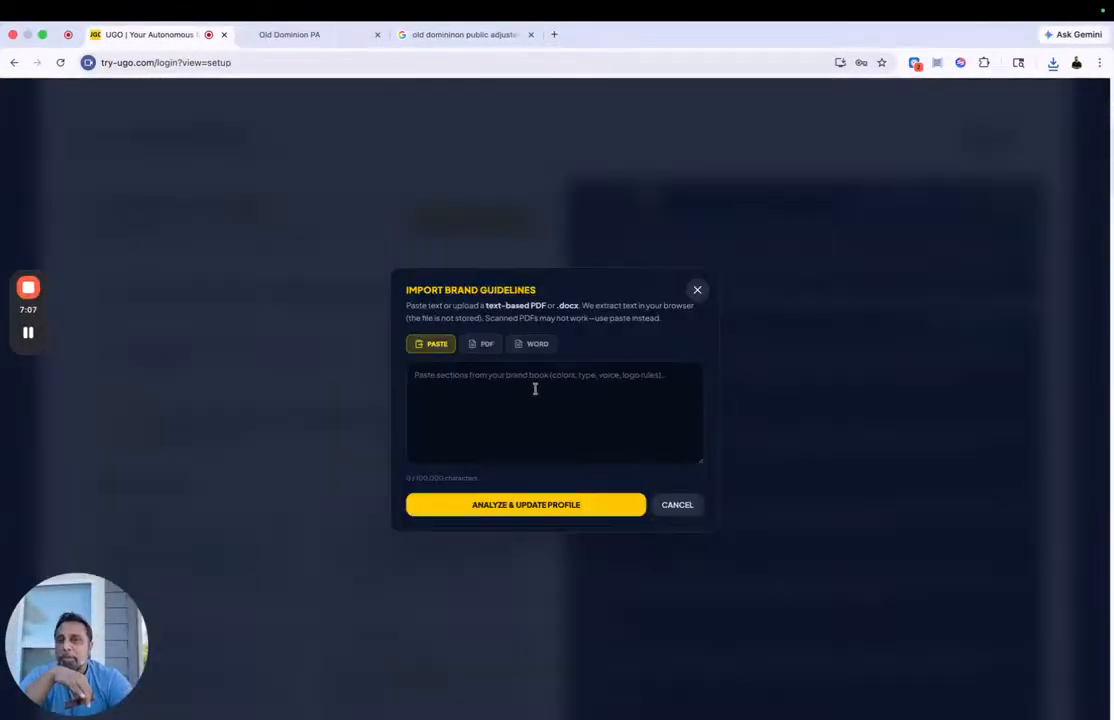
click(697, 290)
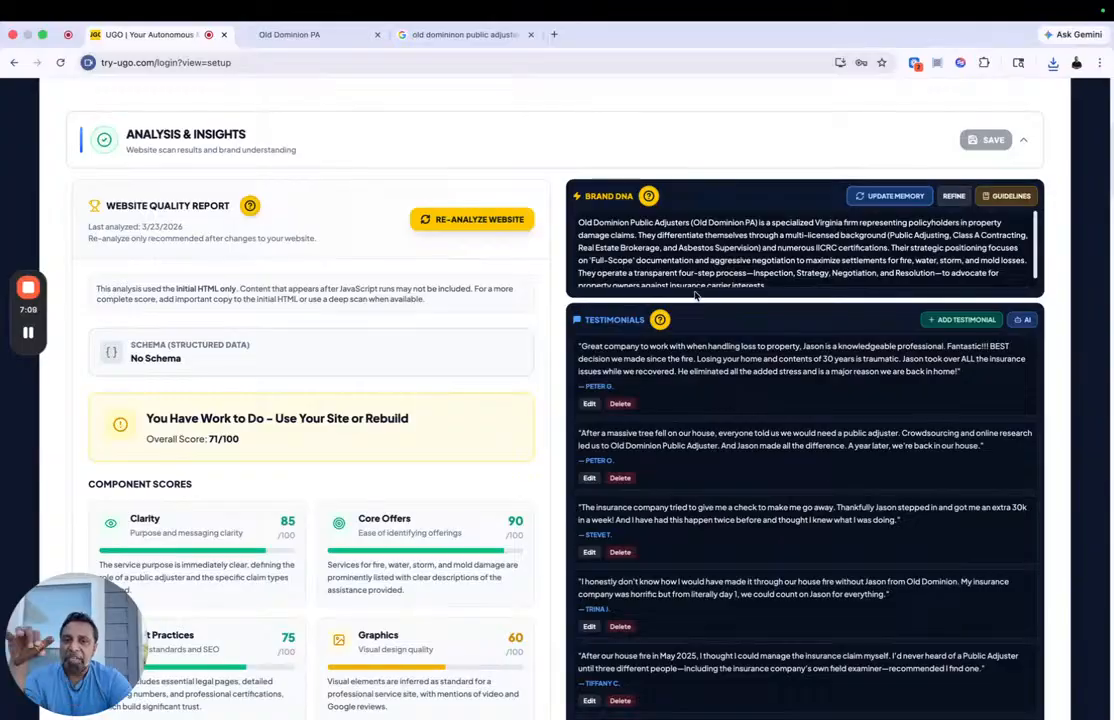
Step: Expand the Training & Fine-Tuning section, launch brand style training, and look over the sample style images
scroll(695, 293, down, 20)
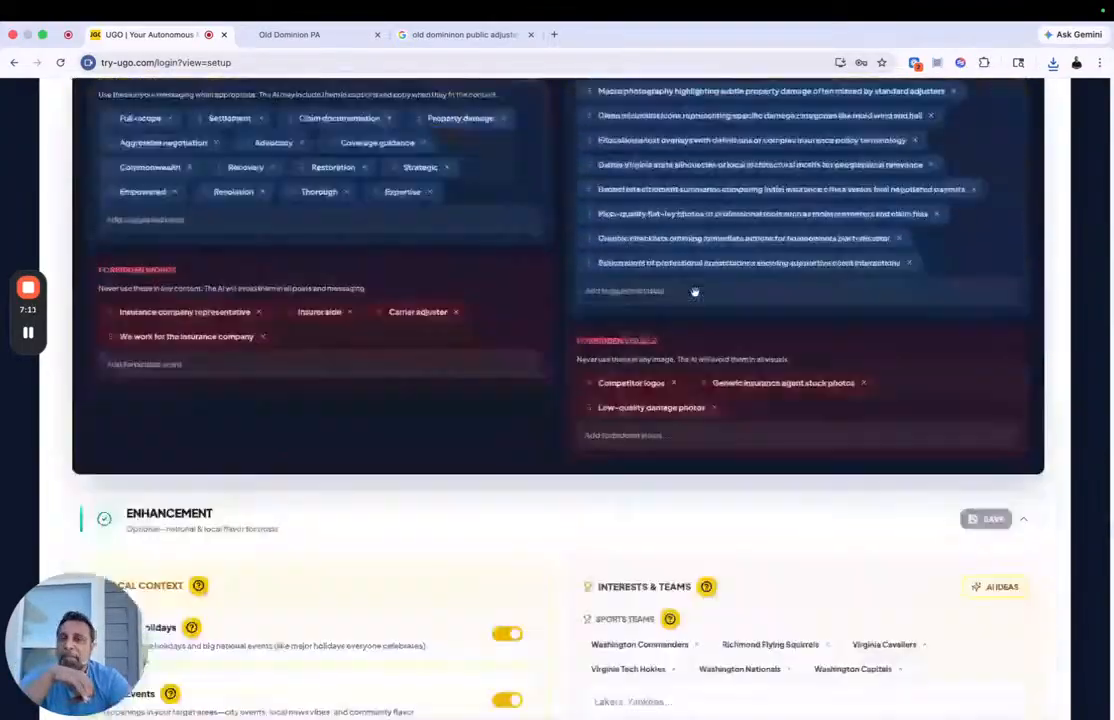
scroll(695, 291, down, 6)
click(397, 627)
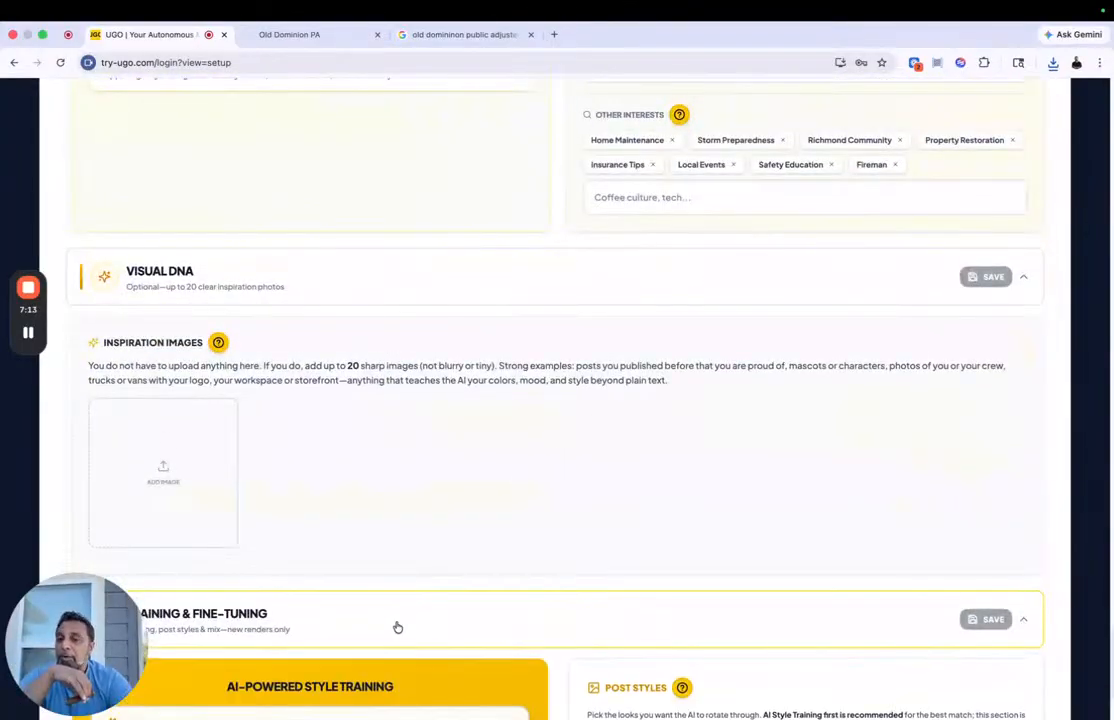
scroll(440, 410, down, 3)
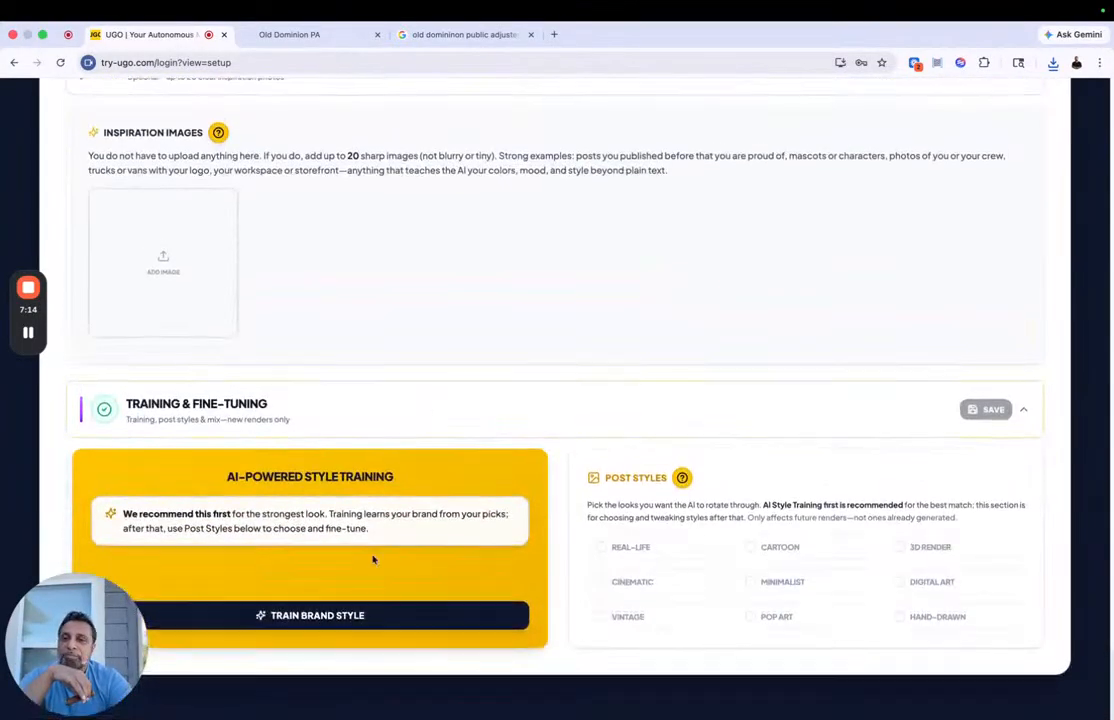
click(343, 624)
scroll(448, 439, up, 3)
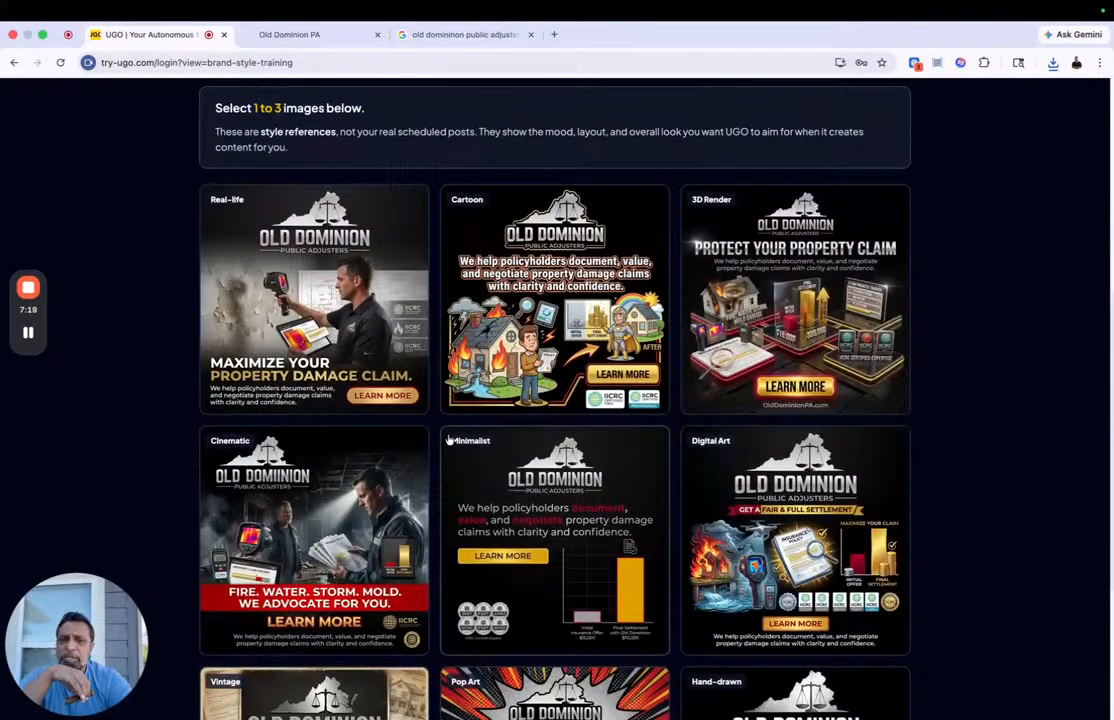
scroll(449, 440, up, 3)
scroll(422, 285, up, 3)
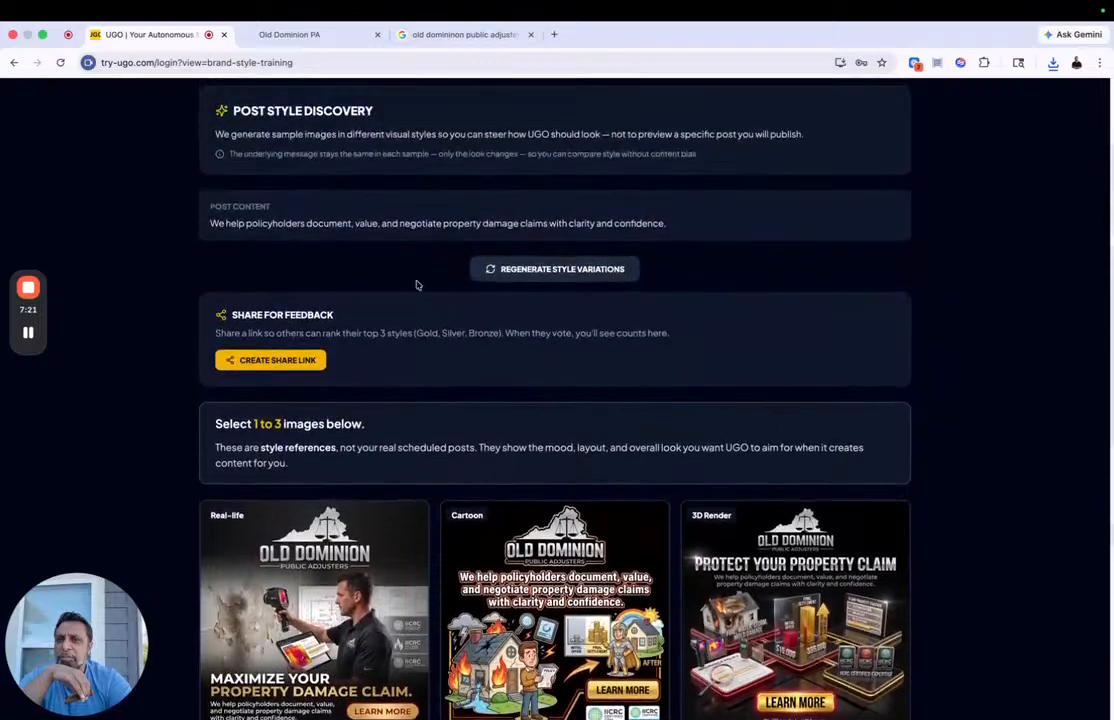
Step: Regenerate the post style variations for the policyholder claims message
click(547, 270)
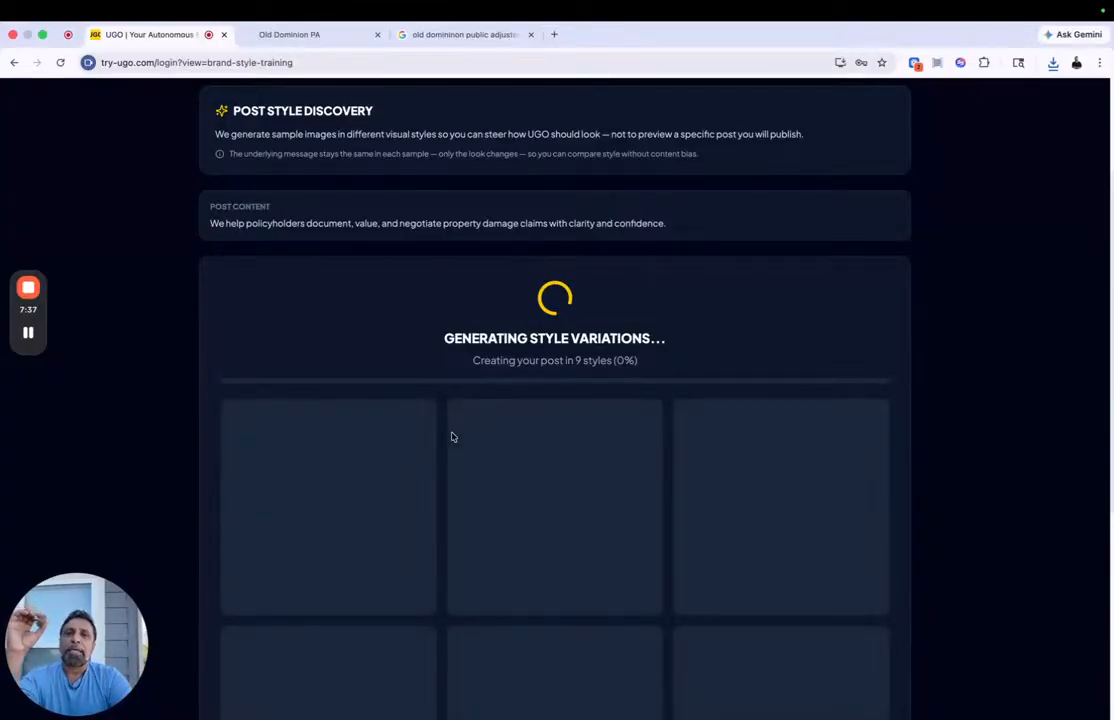
Step: Look through the Old Dominion Public Adjusters website from its hero banner to the Google reviews section, then return to the style training
click(323, 35)
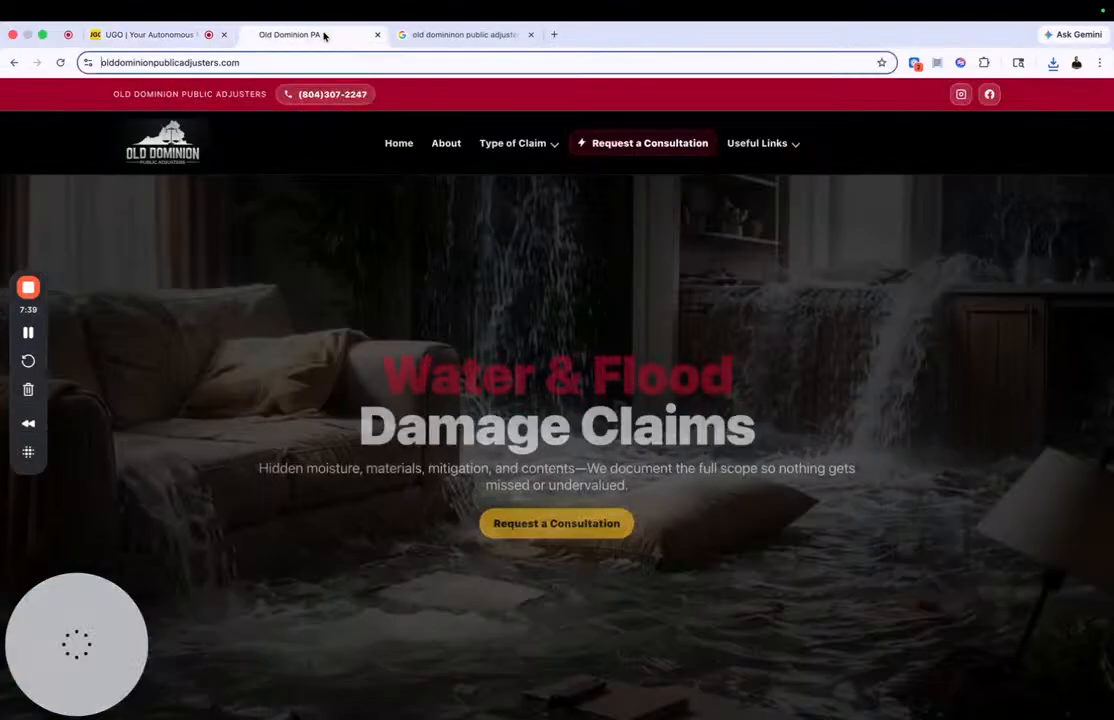
scroll(491, 408, down, 3)
scroll(491, 408, down, 3)
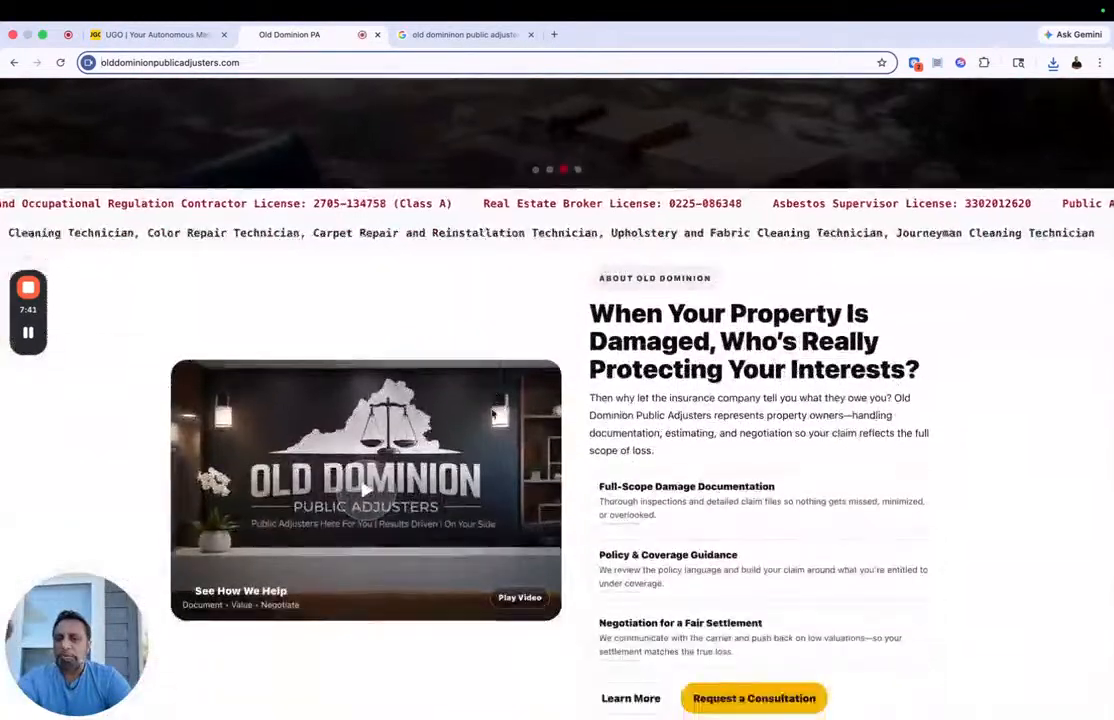
scroll(492, 415, down, 2)
scroll(492, 415, down, 2)
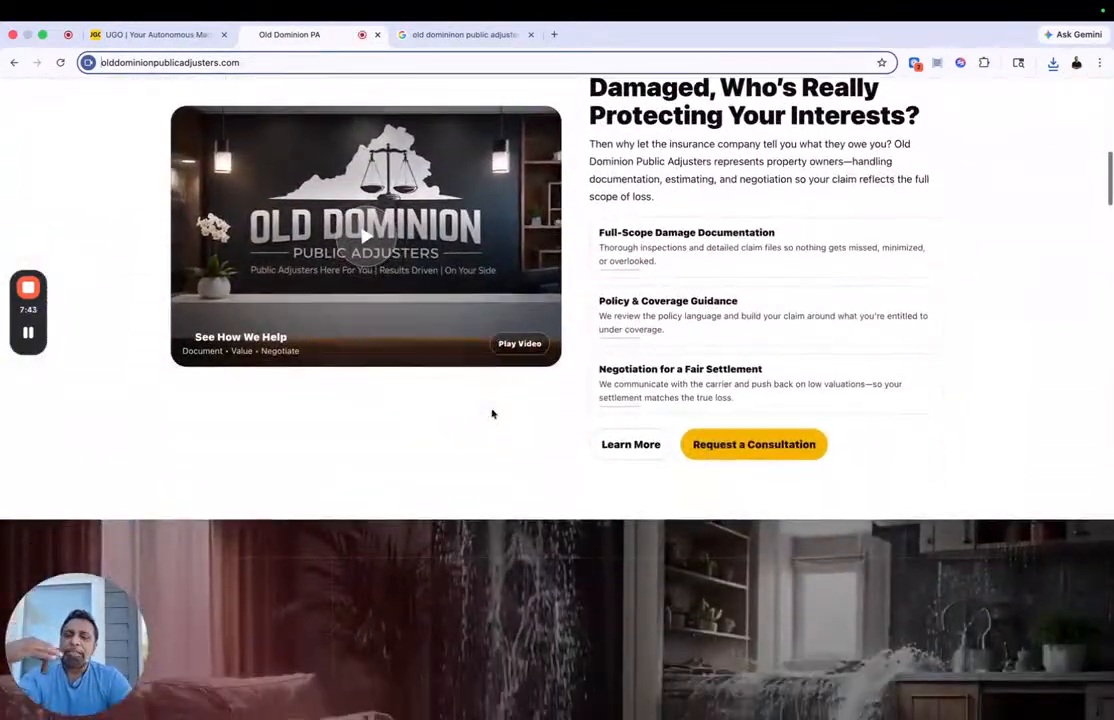
scroll(492, 413, down, 1)
scroll(492, 413, down, 1)
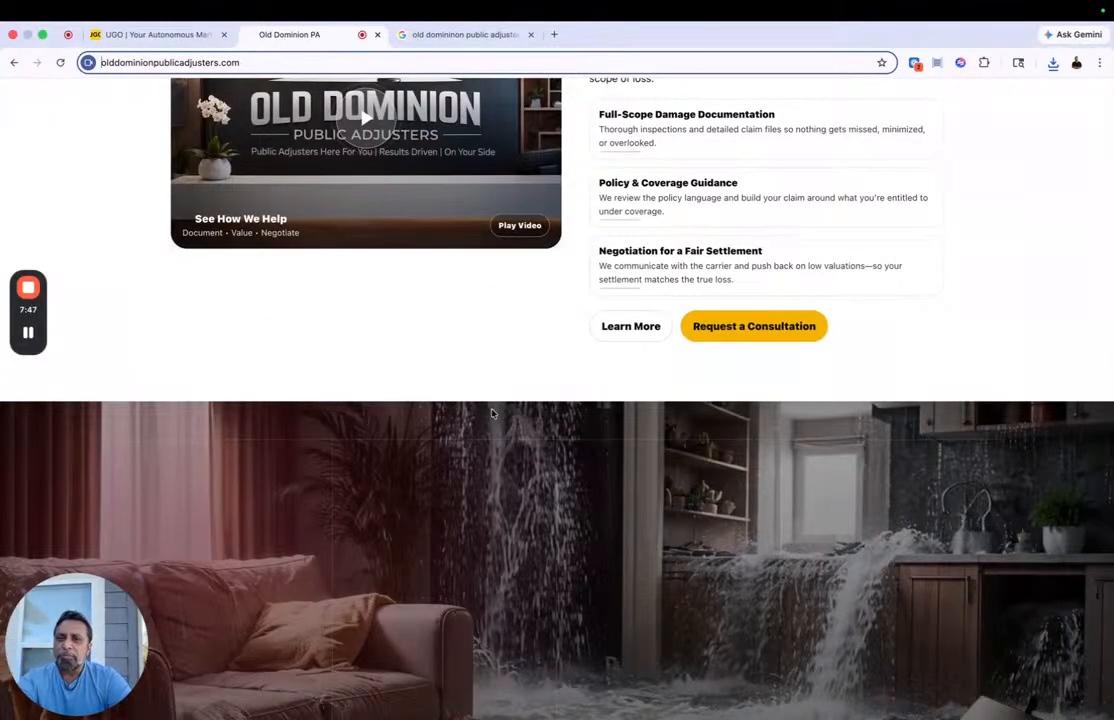
scroll(492, 413, down, 10)
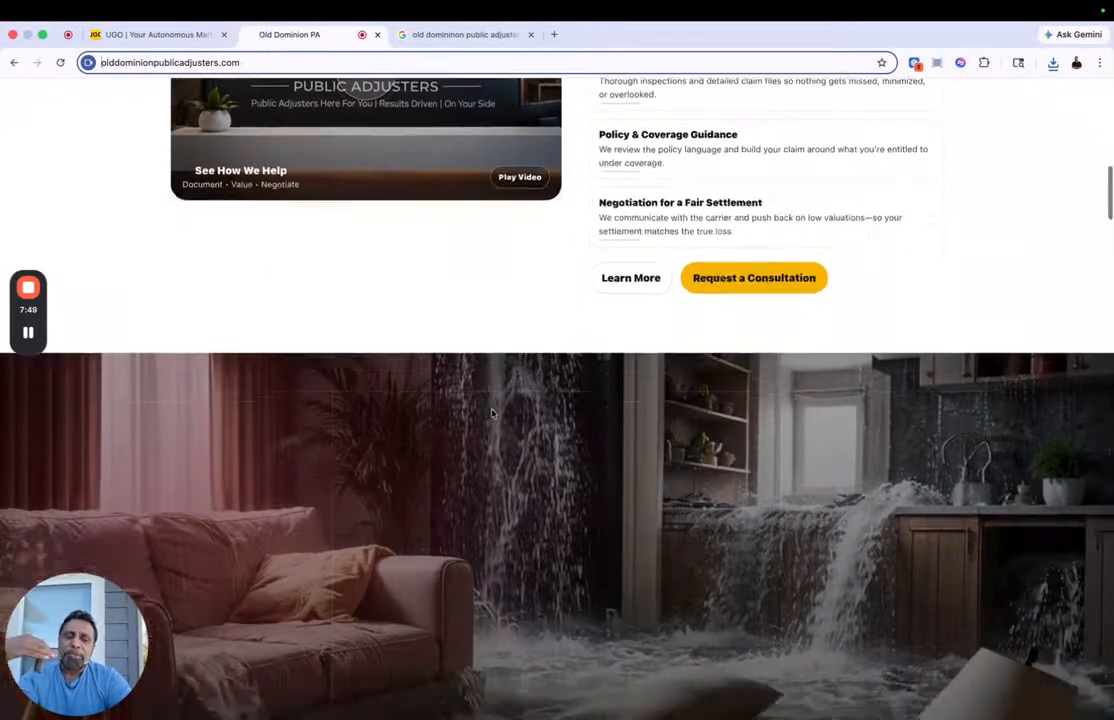
scroll(491, 414, down, 5)
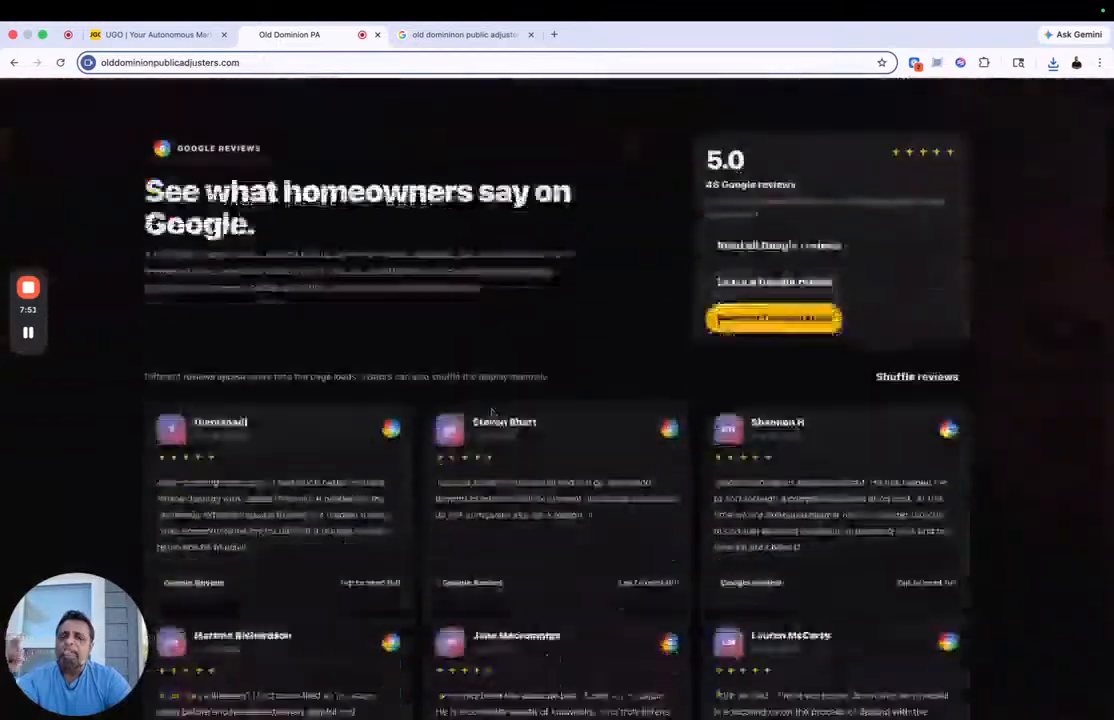
click(153, 36)
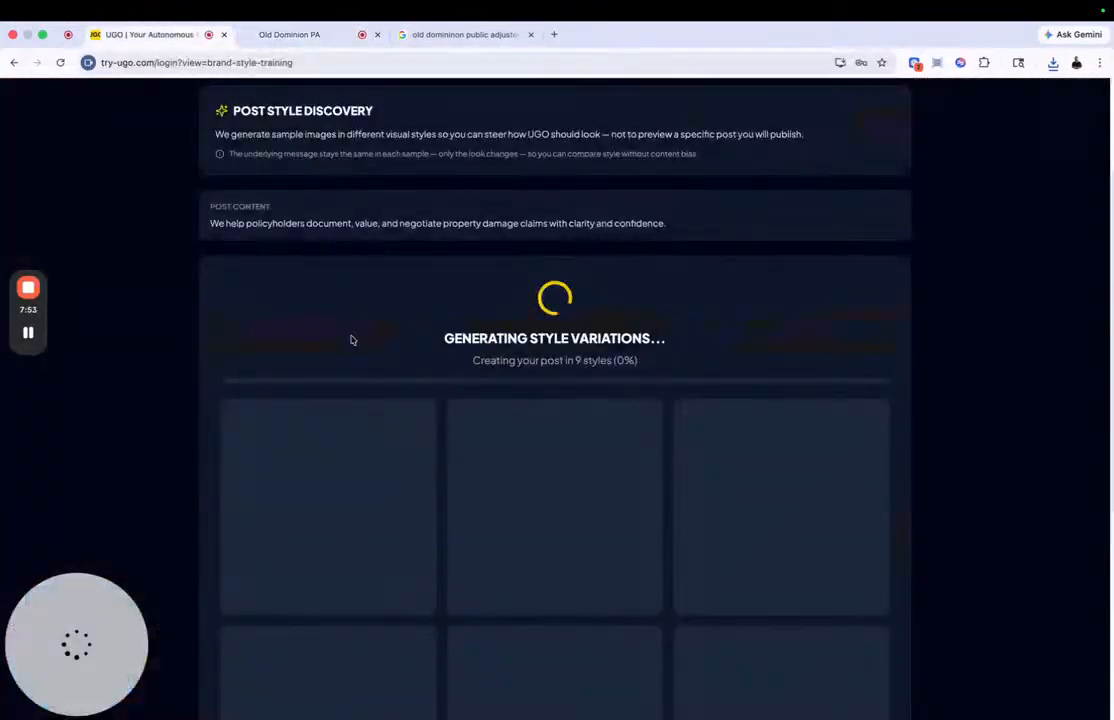
Step: Examine the regenerated style variations, from Real-life and Cartoon through Vintage, Pop Art and Hand-drawn
scroll(351, 341, down, 2)
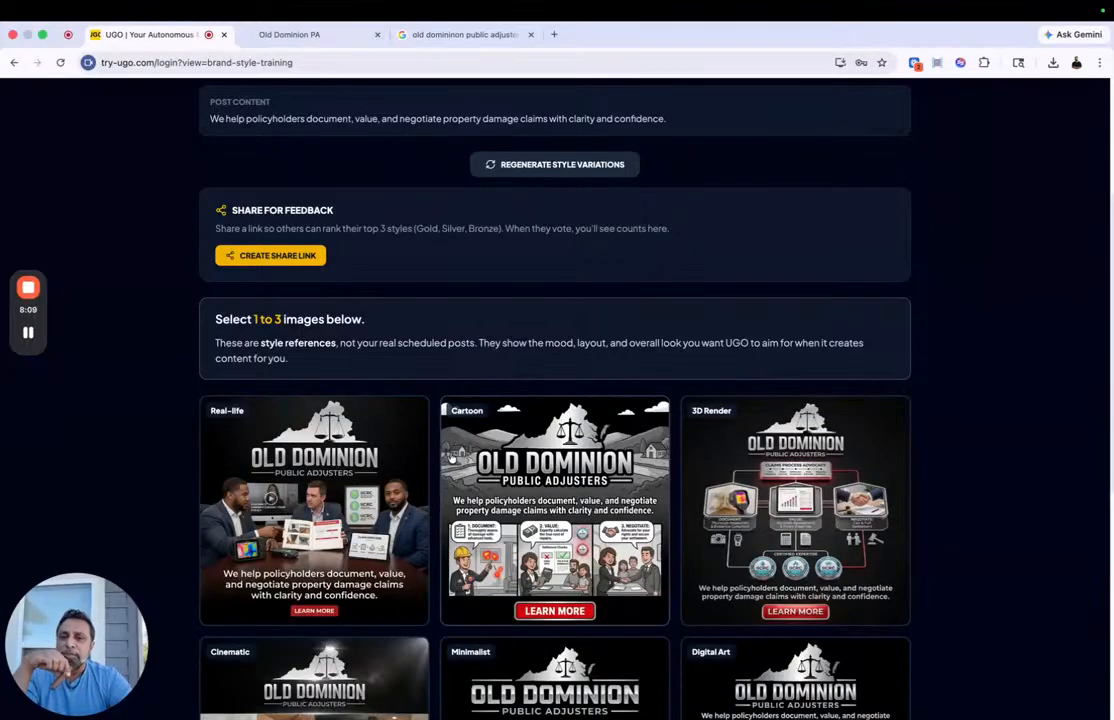
scroll(450, 457, down, 3)
scroll(450, 457, down, 2)
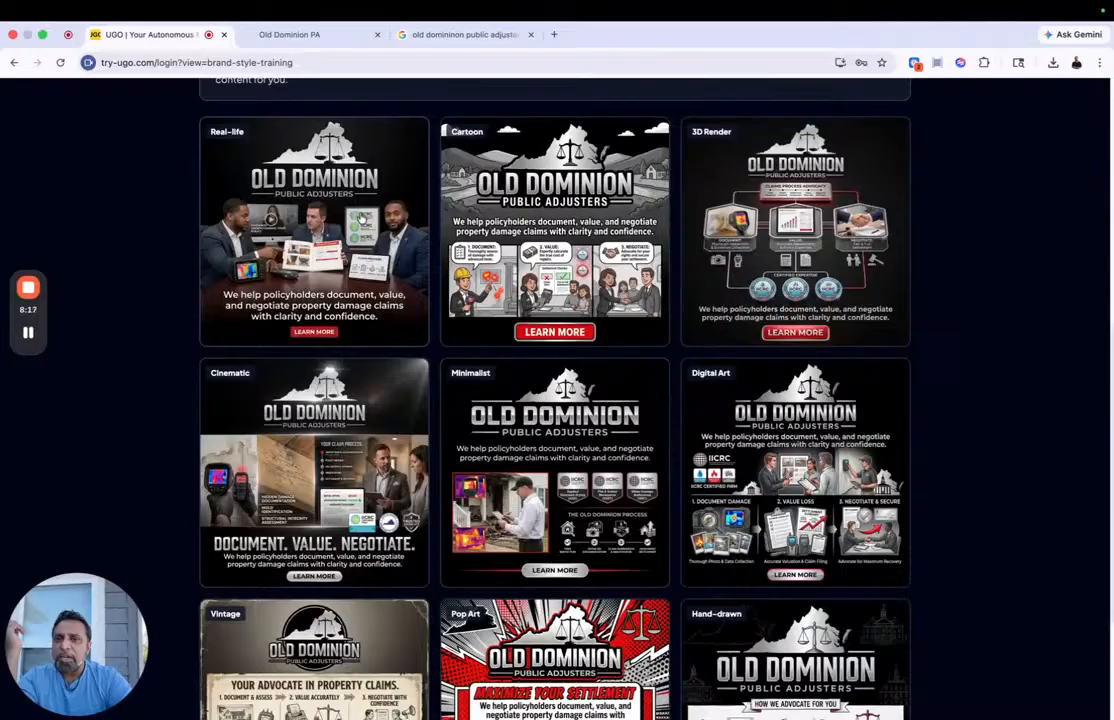
scroll(782, 328, down, 1)
scroll(782, 328, down, 4)
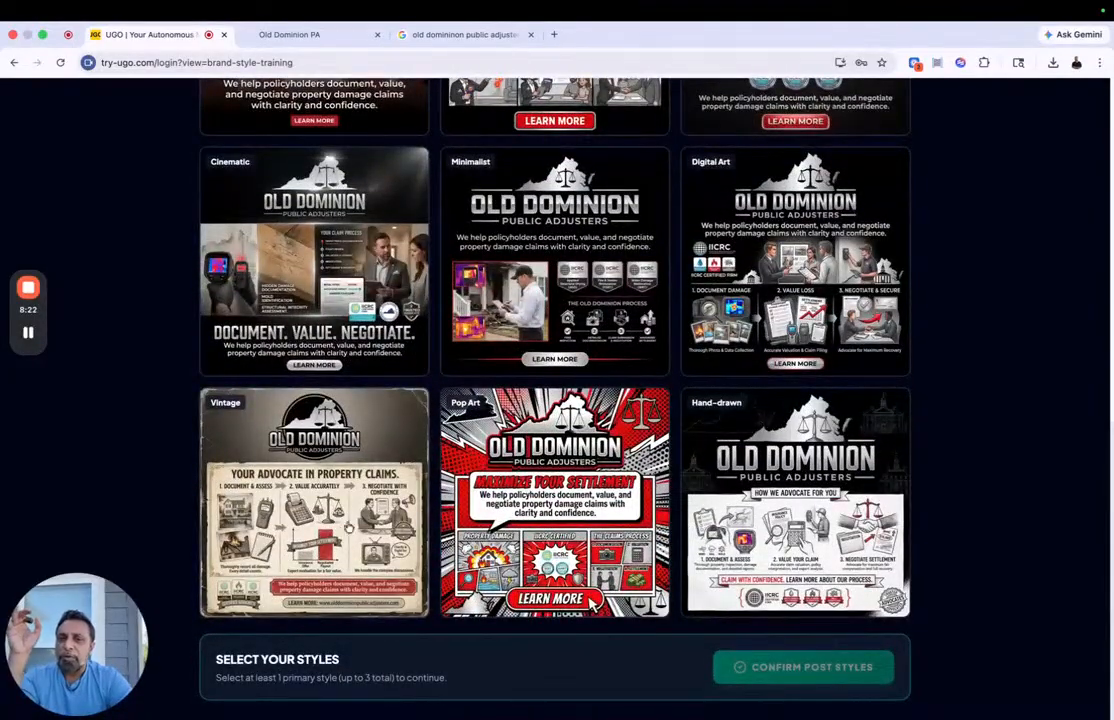
scroll(681, 382, up, 4)
scroll(785, 438, up, 1)
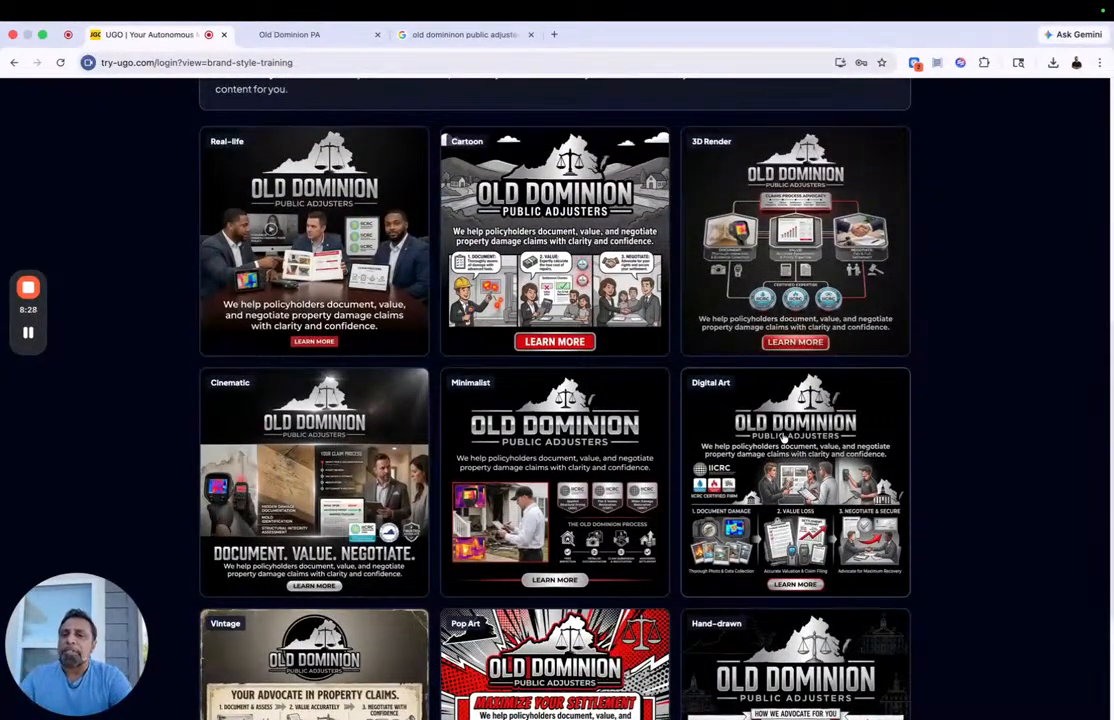
scroll(785, 438, up, 1)
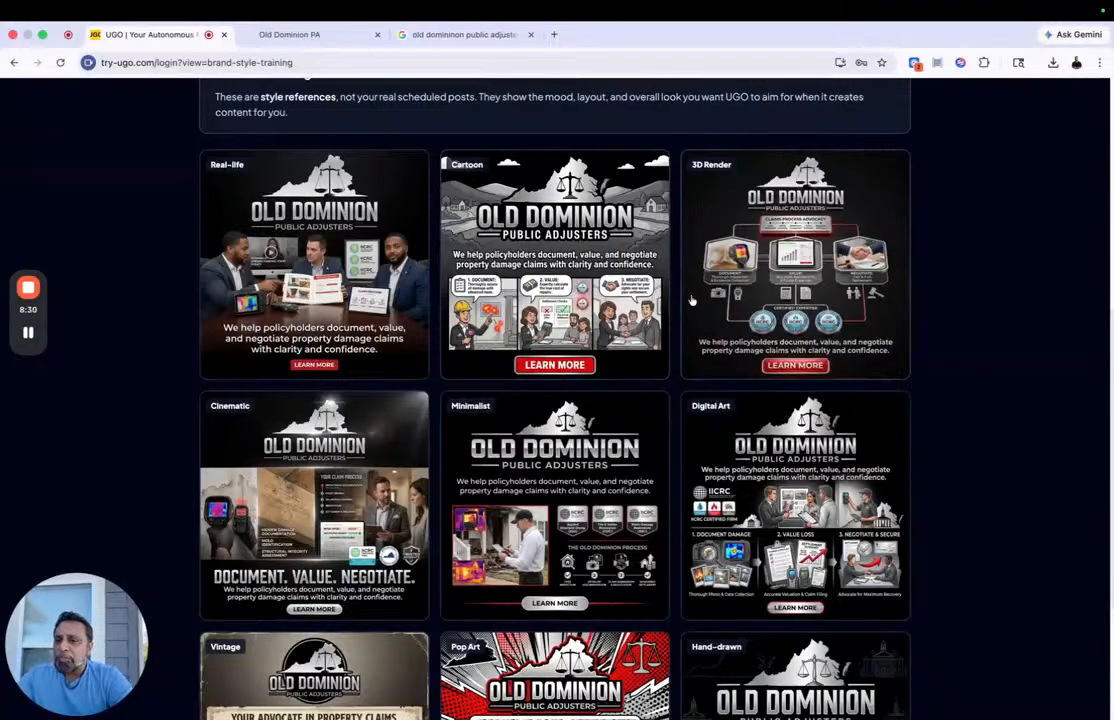
Step: Select Cinematic, Minimalist and Real-life, in that order, as the style references and confirm the post styles
click(310, 515)
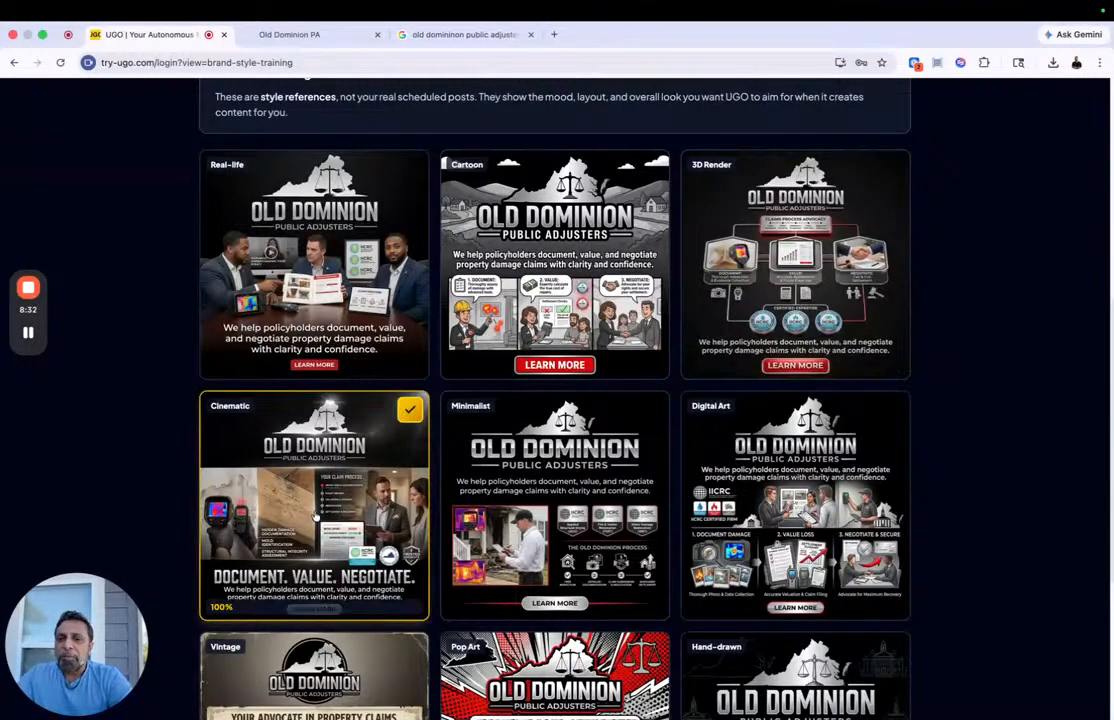
click(505, 505)
click(342, 334)
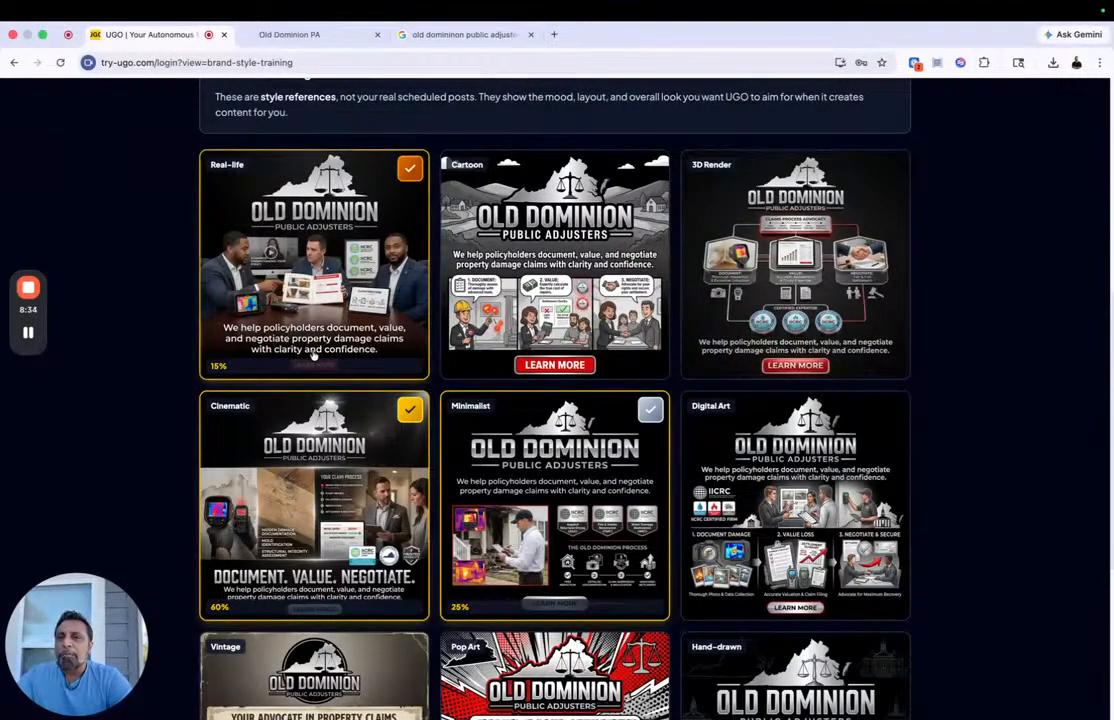
scroll(631, 558, down, 5)
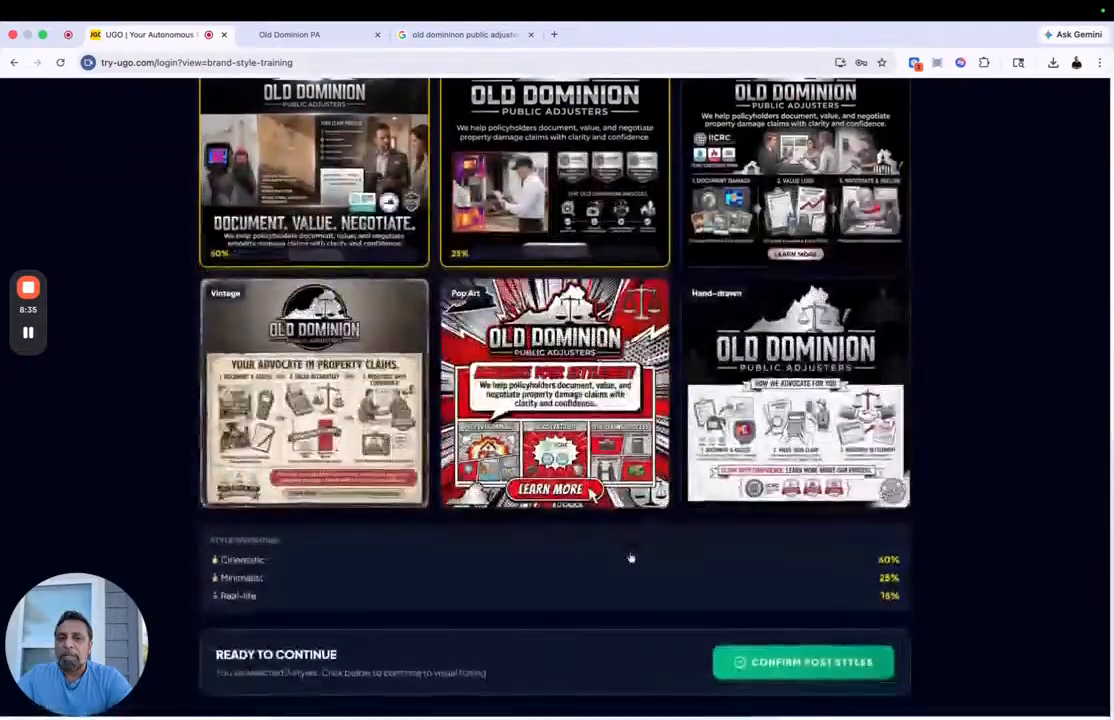
click(773, 668)
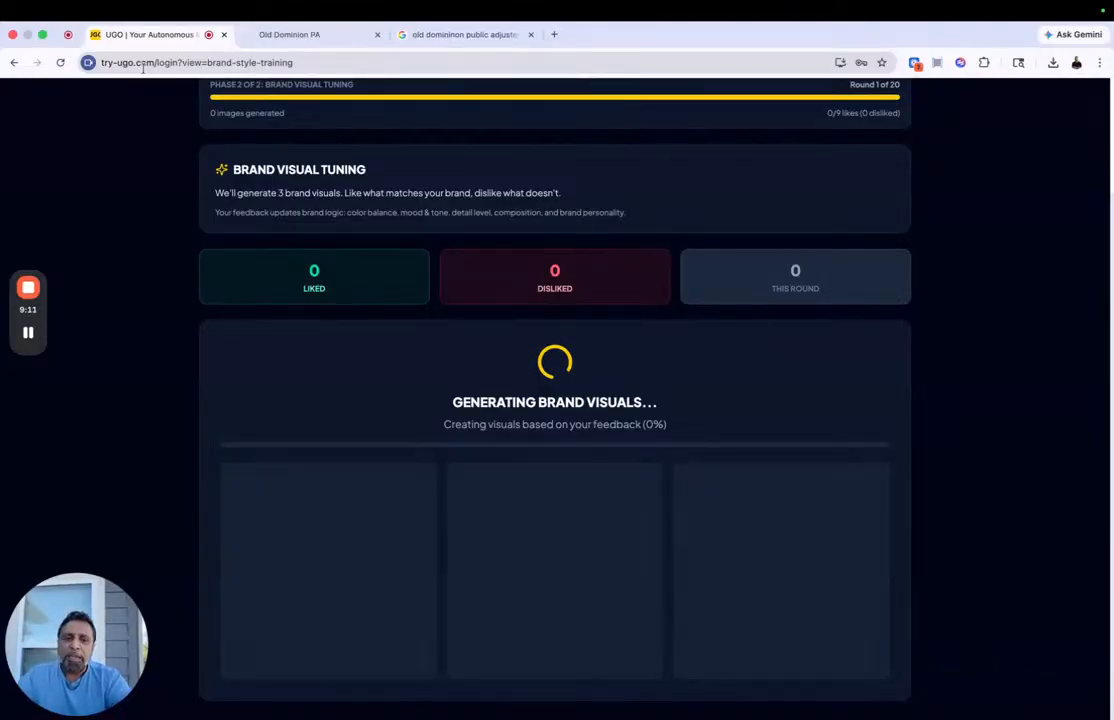
Step: Rate the first round of brand visuals: dislike the first one and like the second and third
key(XF86AudioRaiseVolume)
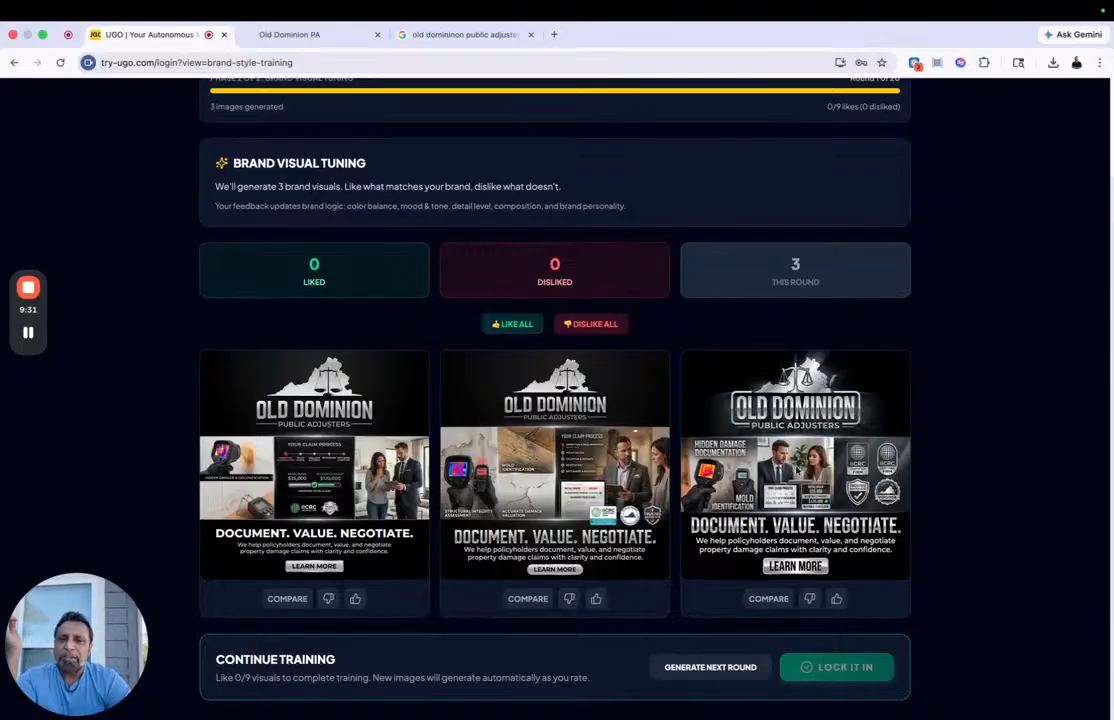
click(328, 598)
click(596, 599)
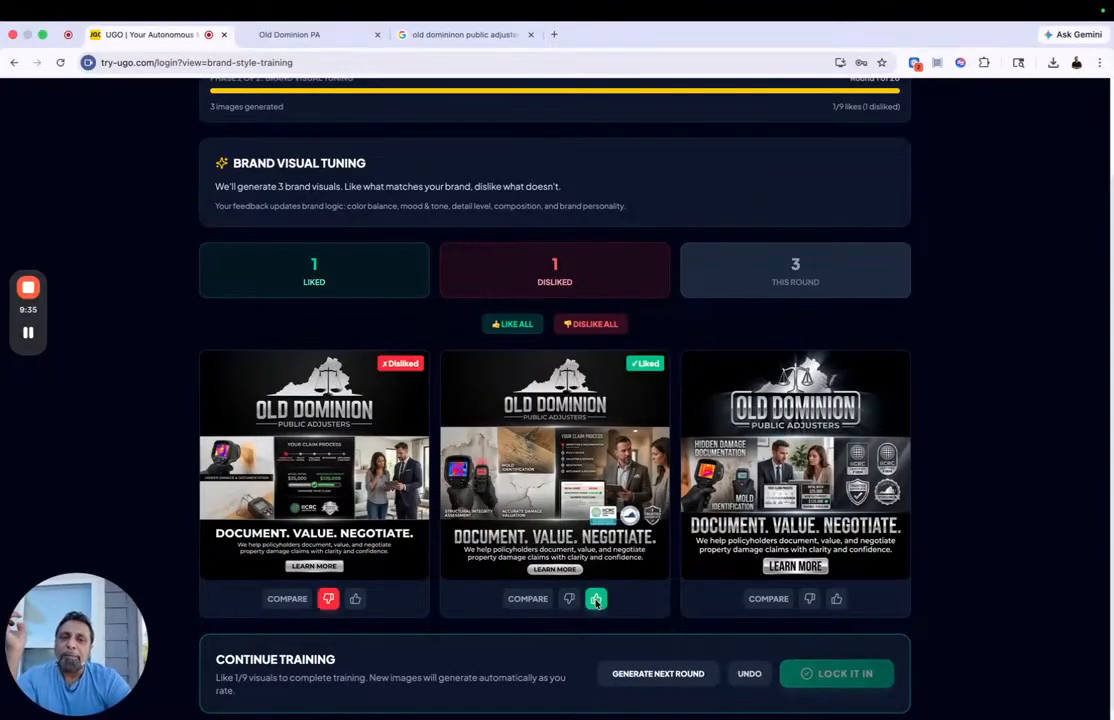
click(835, 599)
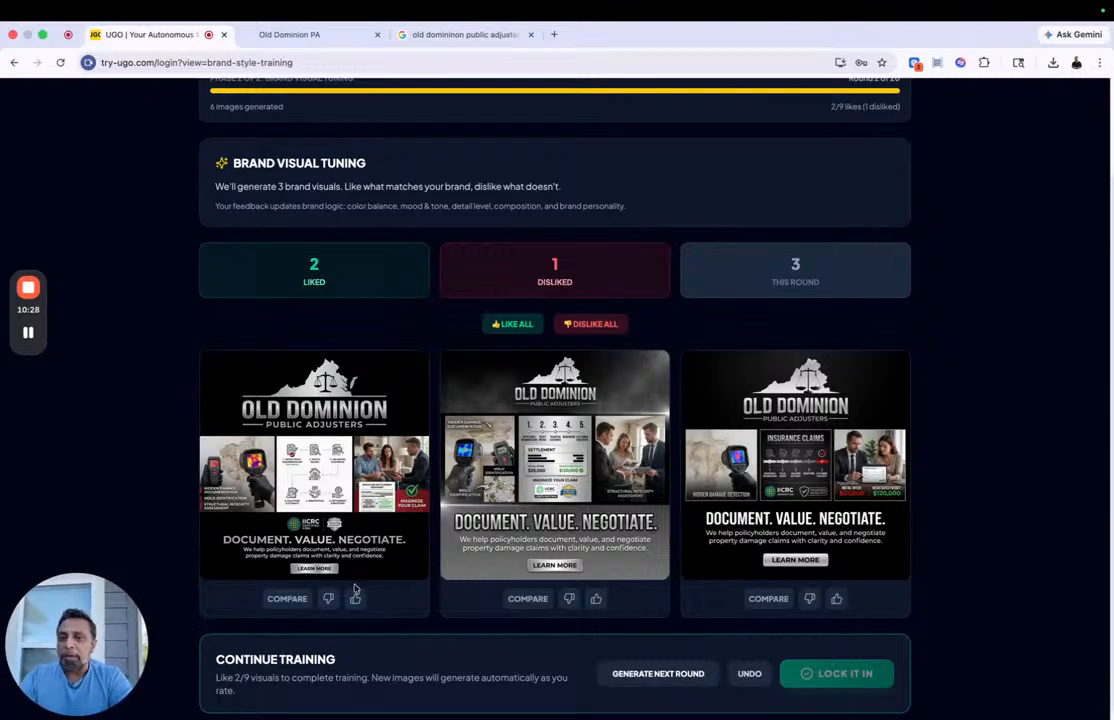
Step: Rate the second round of brand visuals: like the second and third ones and dislike the first
click(596, 598)
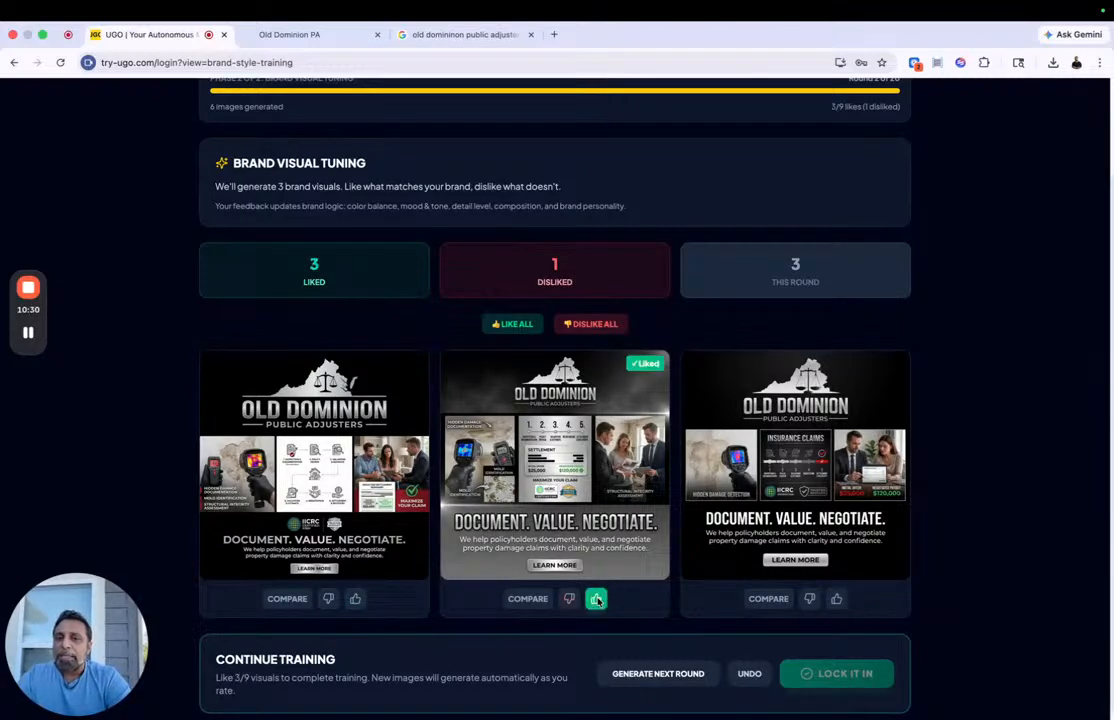
click(328, 598)
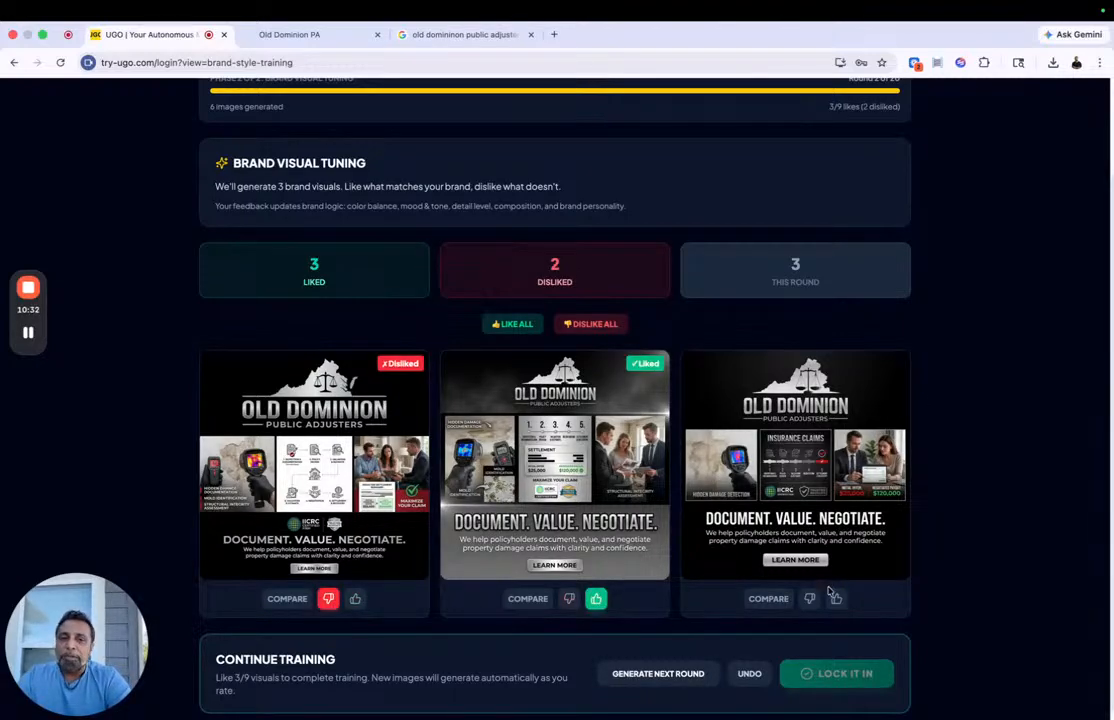
click(838, 598)
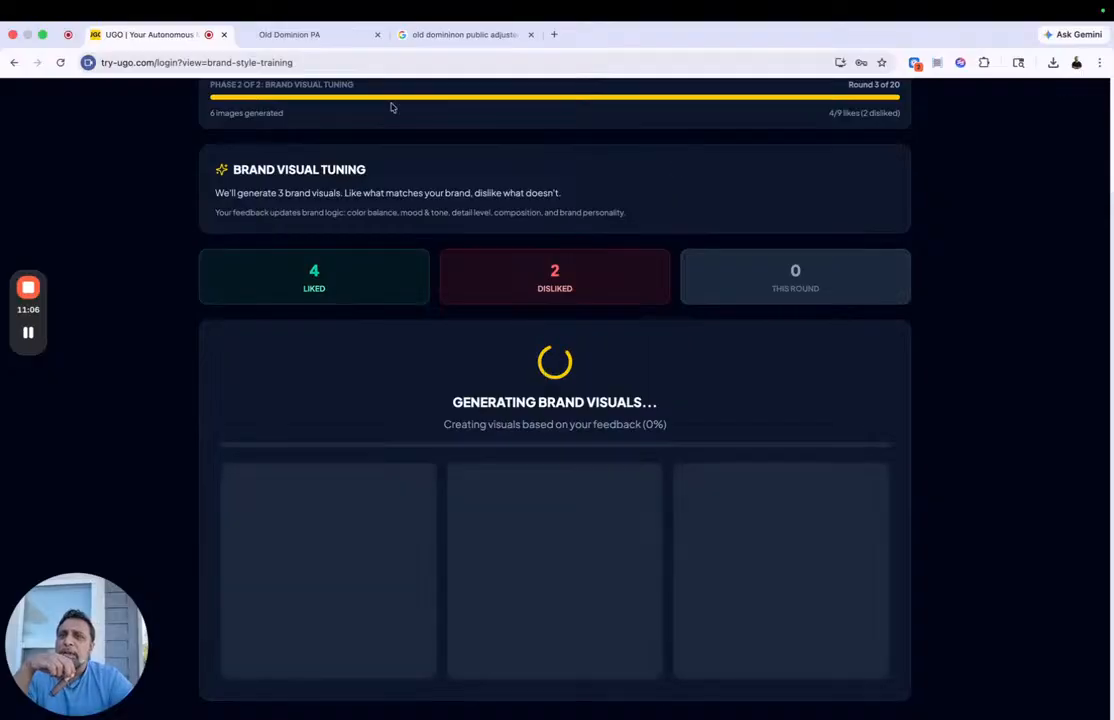
Step: Check the company website's homepage for reference and like all visuals of the third tuning round
click(298, 34)
scroll(421, 273, up, 20)
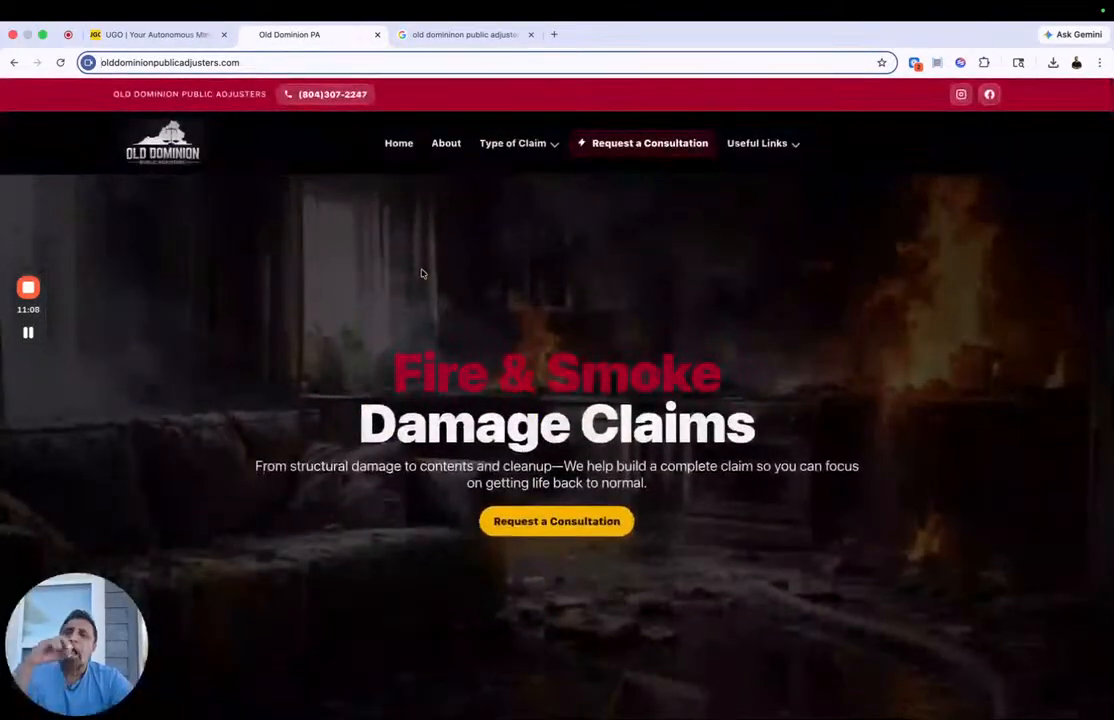
click(145, 36)
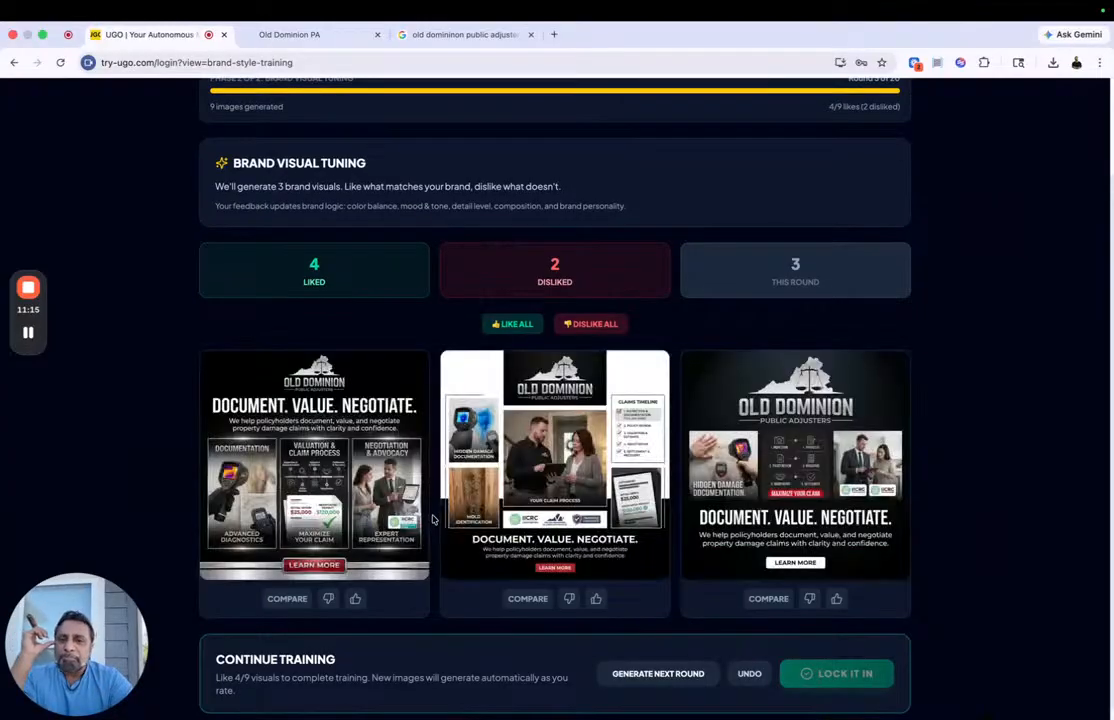
scroll(433, 519, down, 1)
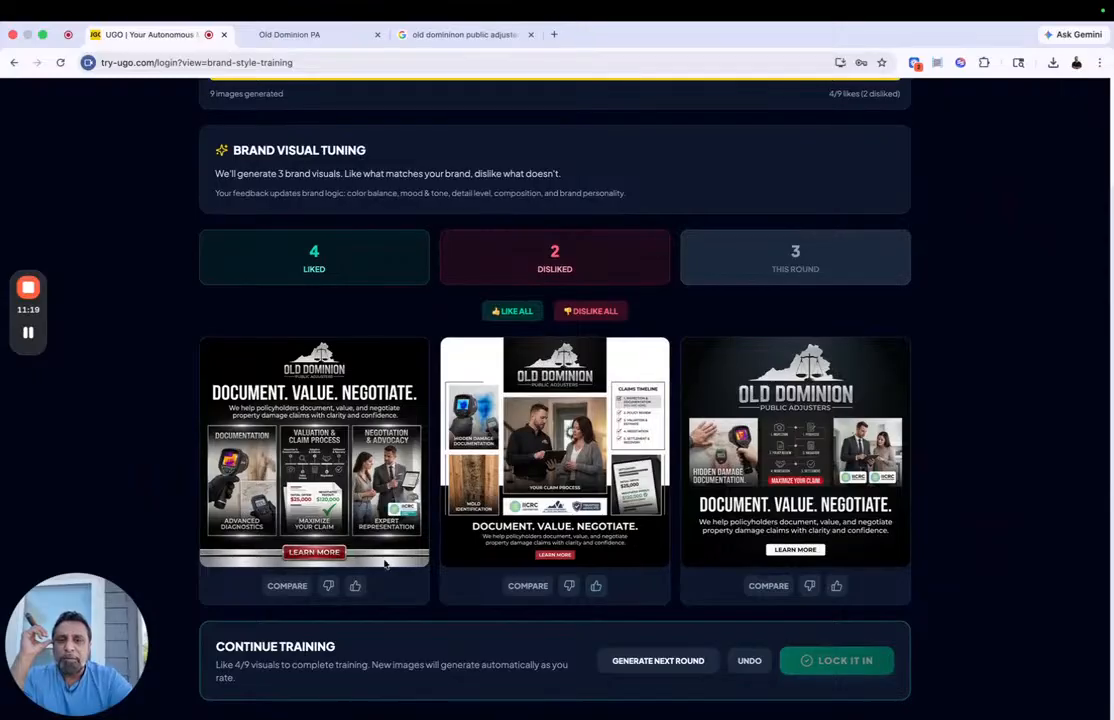
click(508, 311)
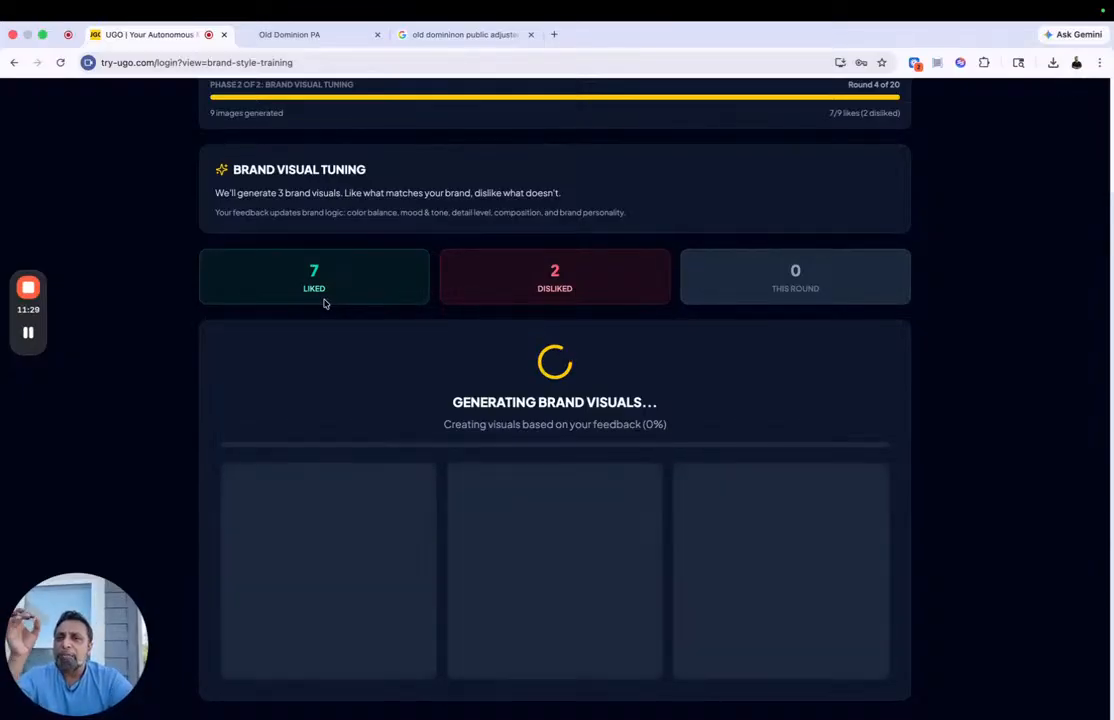
Step: Dislike all brand visuals generated in the fourth tuning round
scroll(324, 303, up, 3)
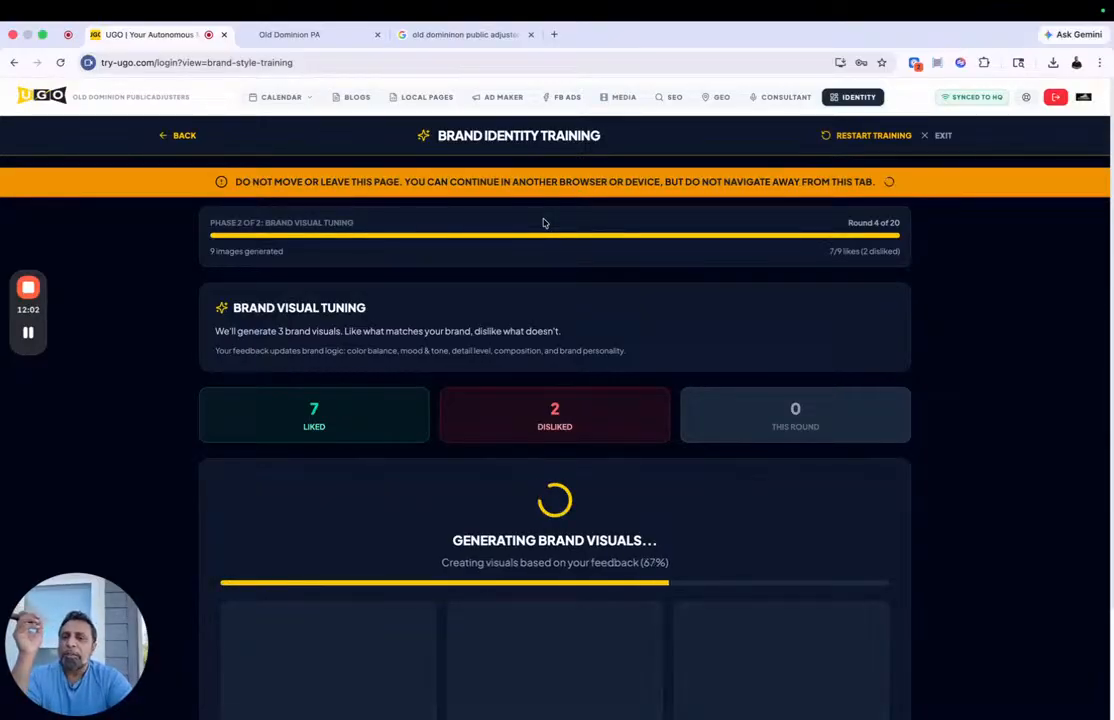
scroll(543, 222, down, 2)
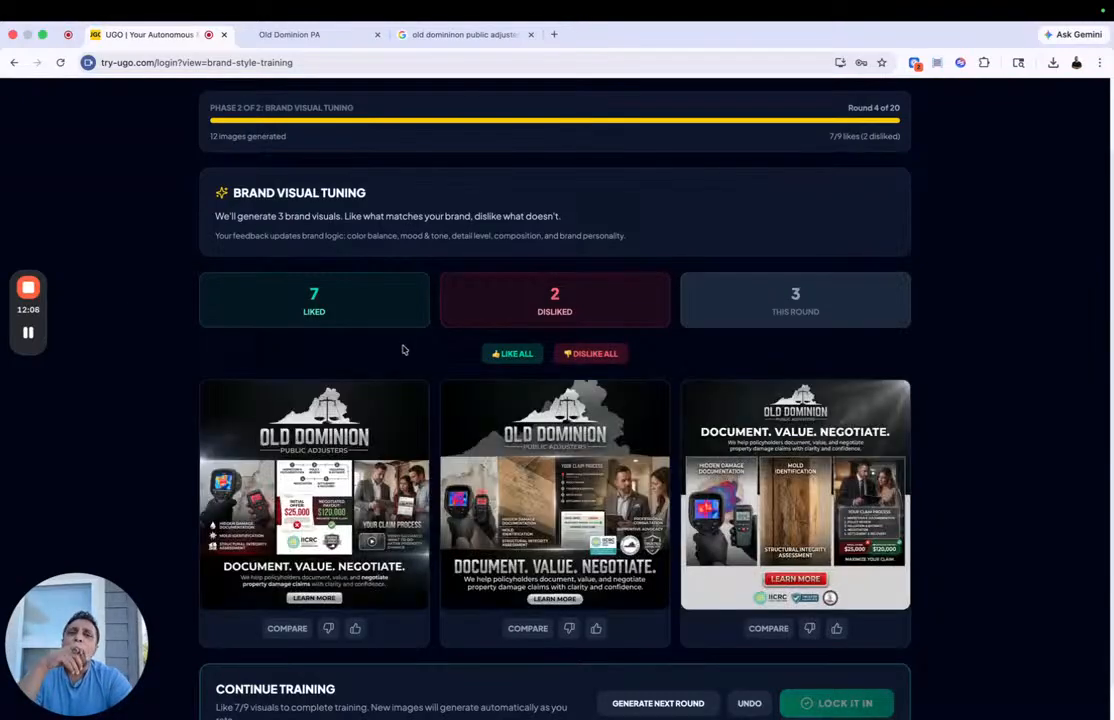
click(597, 355)
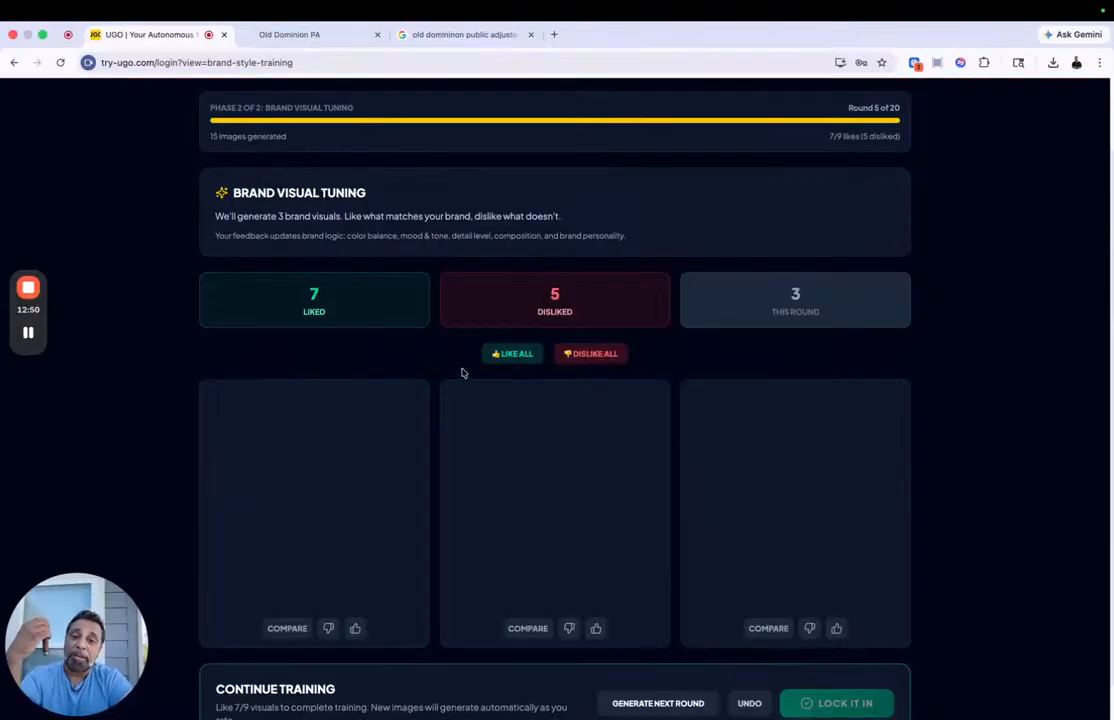
Step: Rate the fifth round of brand visuals: like the third and second ones and dislike the first
scroll(462, 373, down, 1)
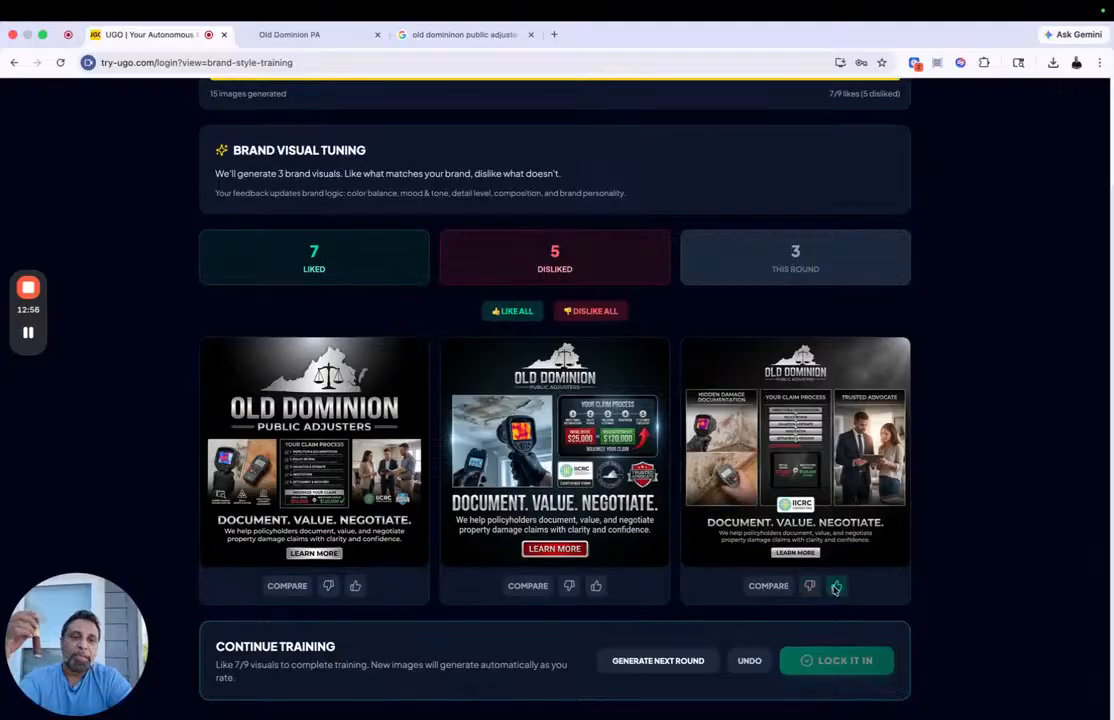
click(836, 588)
click(596, 586)
click(328, 598)
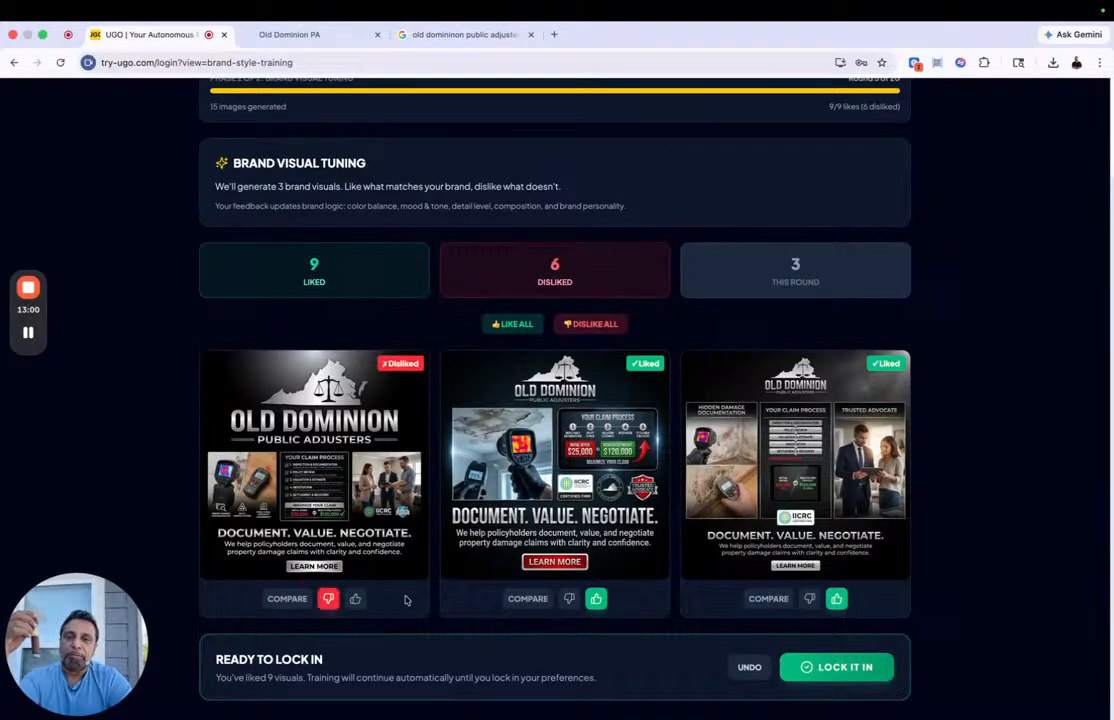
Step: Lock in the trained brand style preferences and return to the brand identity page to view its section list
click(858, 673)
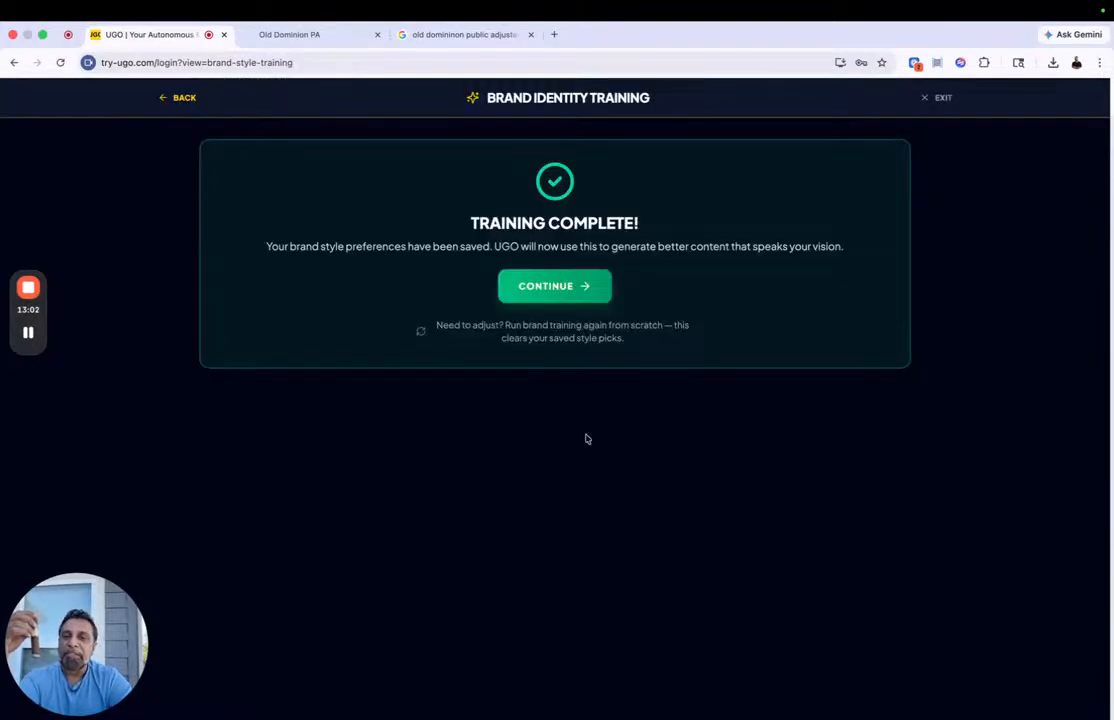
click(566, 286)
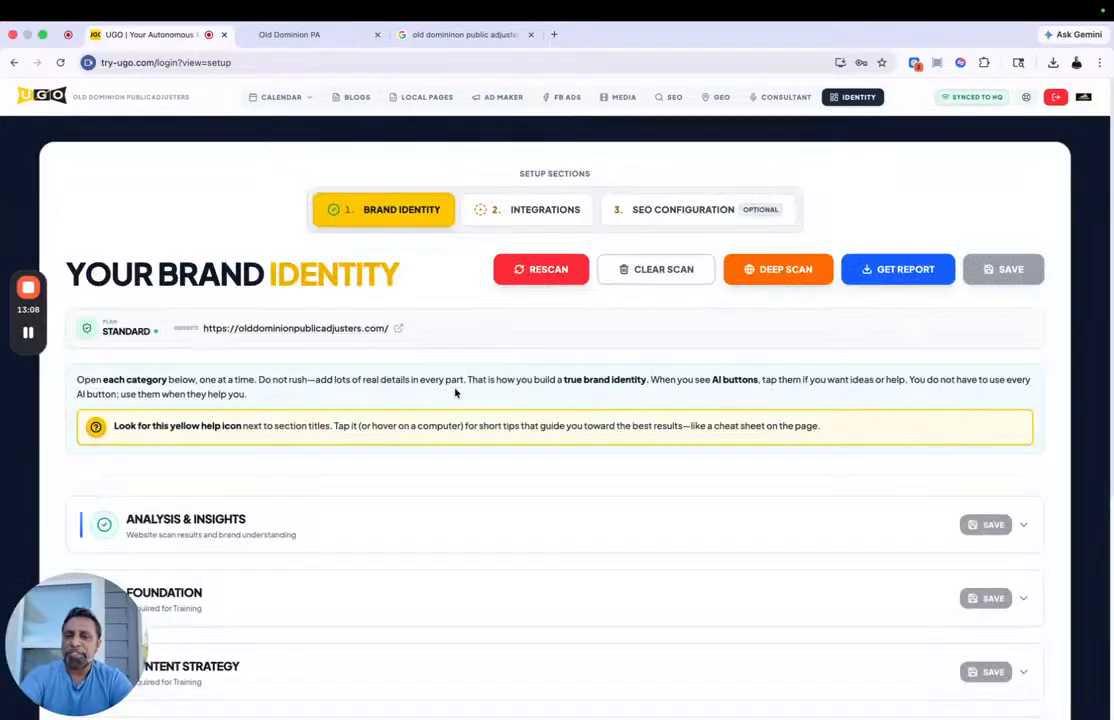
scroll(563, 452, down, 4)
scroll(563, 452, down, 2)
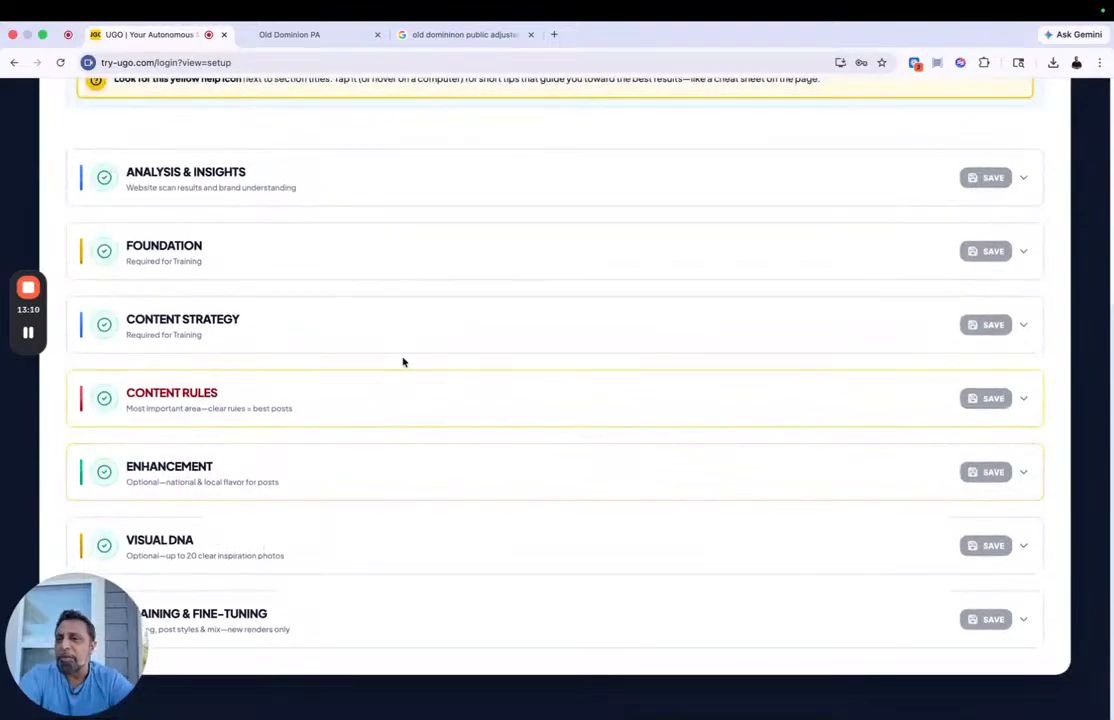
Step: In the content rules, move Professional/trust imagery from required to suggested visuals and put Team photos first among the suggestions
click(351, 396)
scroll(710, 383, down, 5)
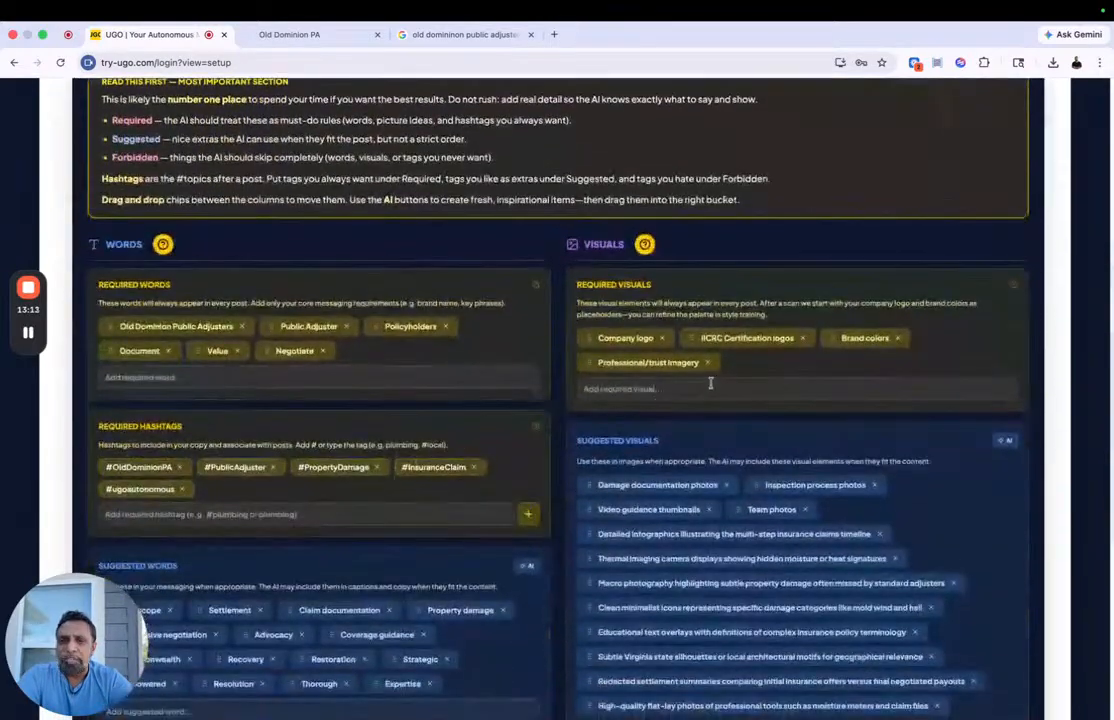
drag(651, 363, 670, 477)
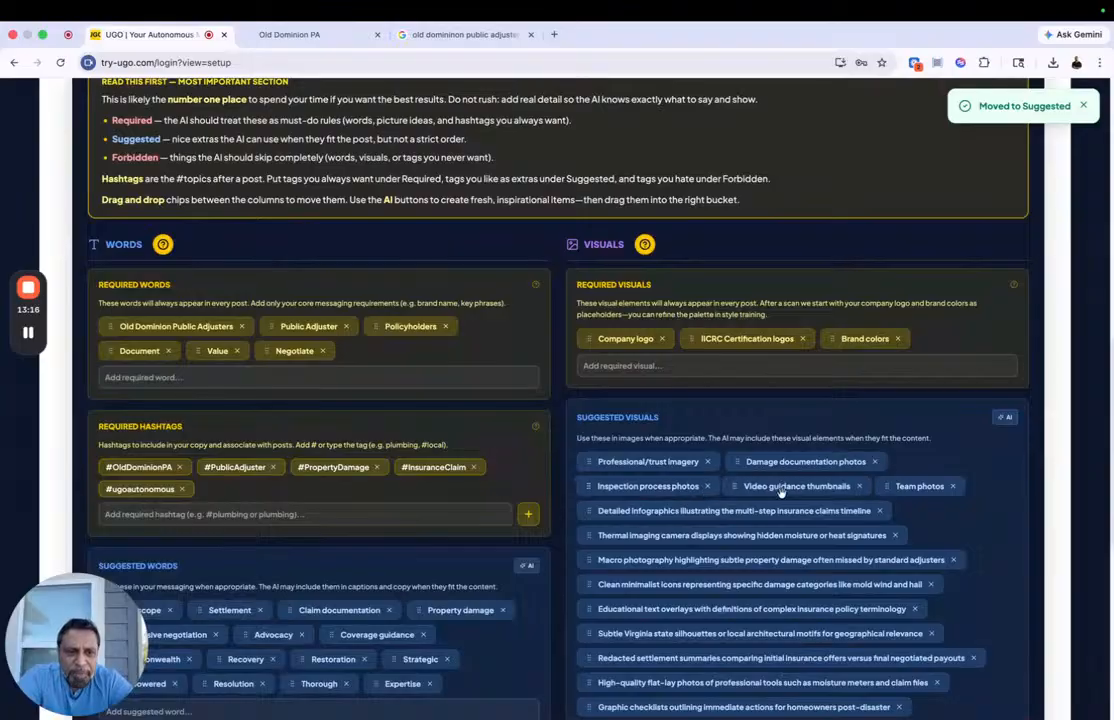
drag(882, 488, 612, 462)
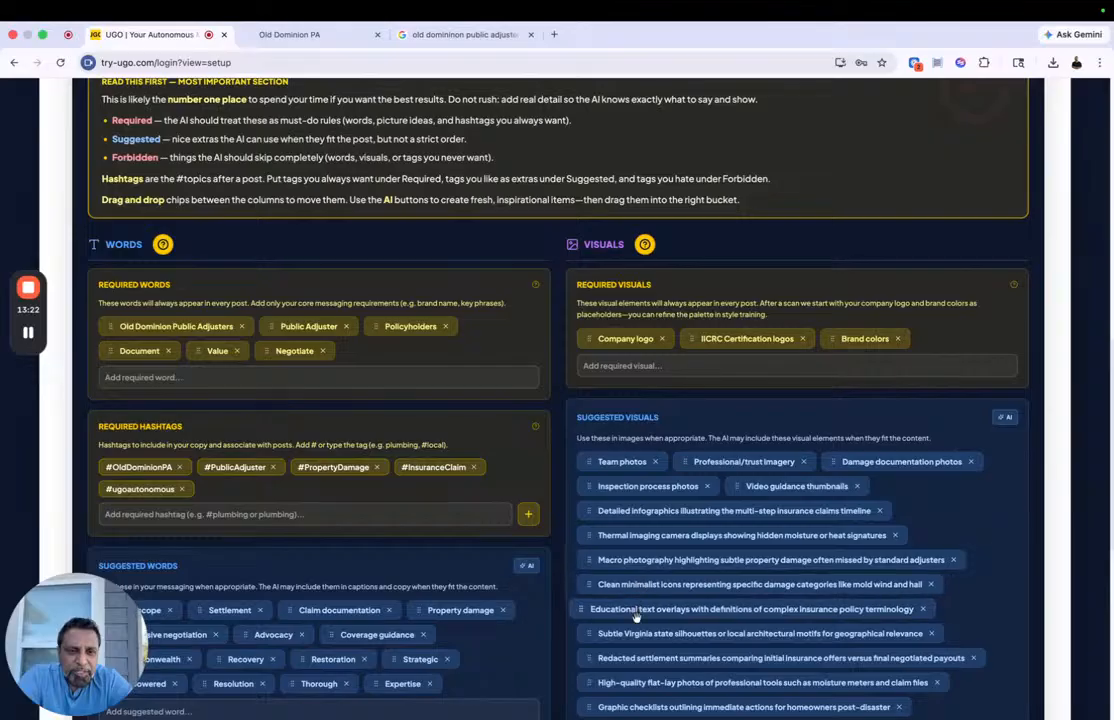
Step: Add "Fire Damage Inspections for Homes" as a suggested visual and move it up next to Team photos
scroll(632, 632, down, 2)
click(639, 655)
text(Fire Damage In)
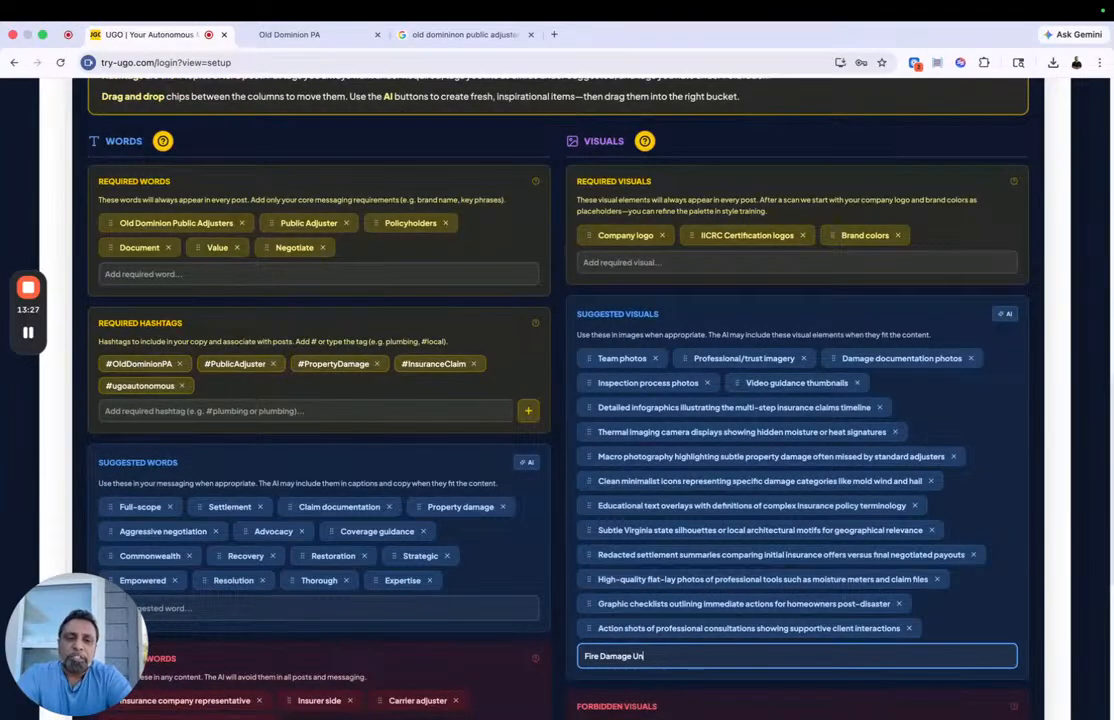
text(spections for Homes)
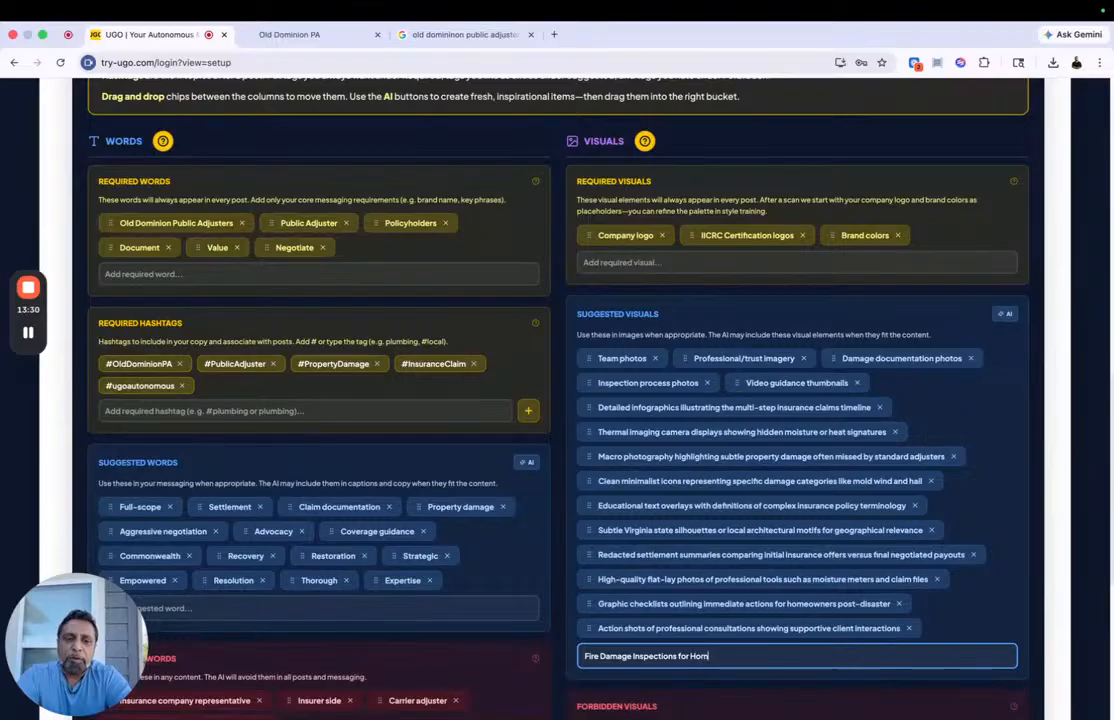
key(Return)
drag(611, 657, 640, 268)
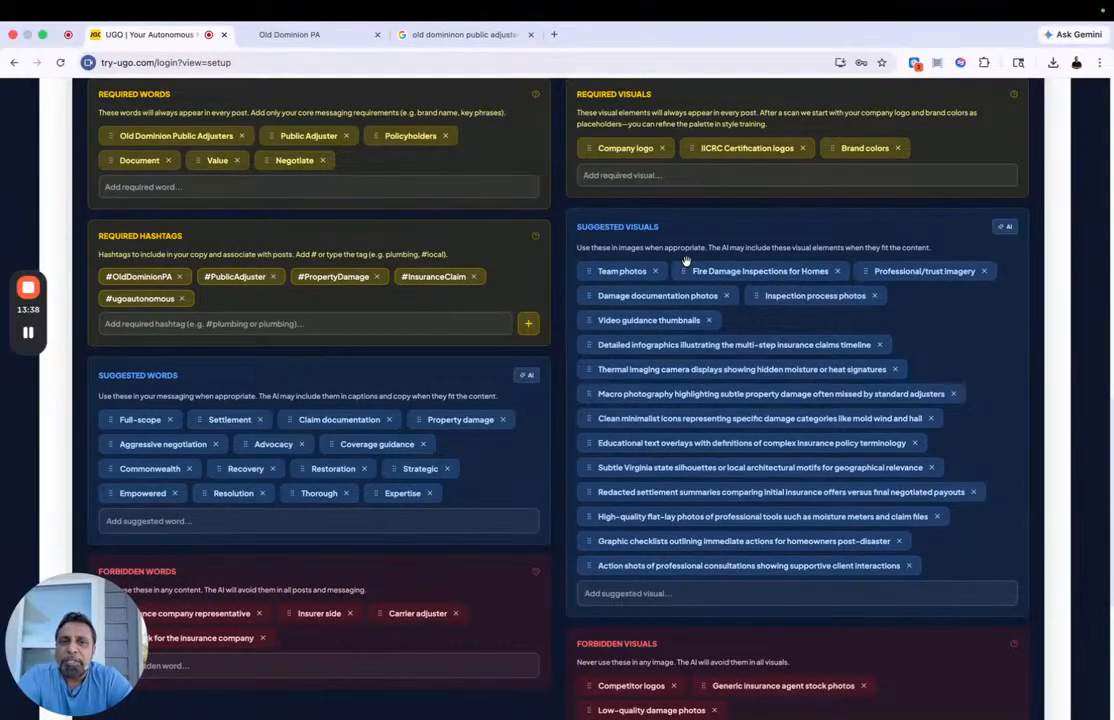
Step: Add "Water Mitigation Before and After Photos" as a suggested visual and move it to the start of the list
click(704, 593)
text(Water Mitiga)
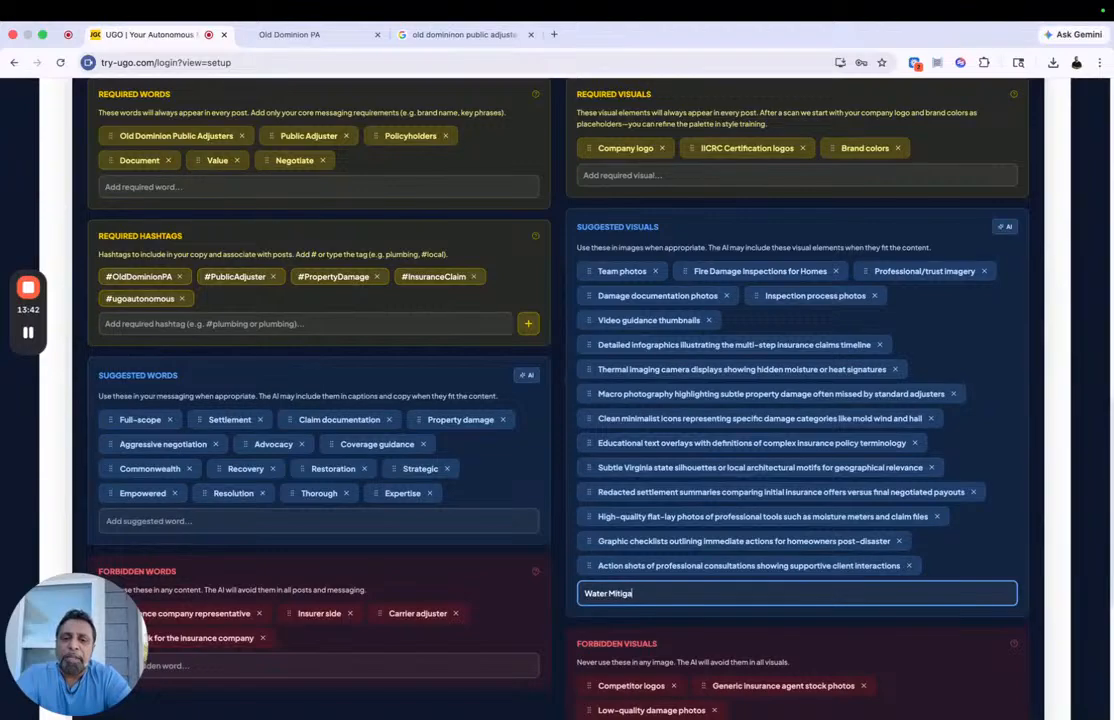
text(tion Before and After)
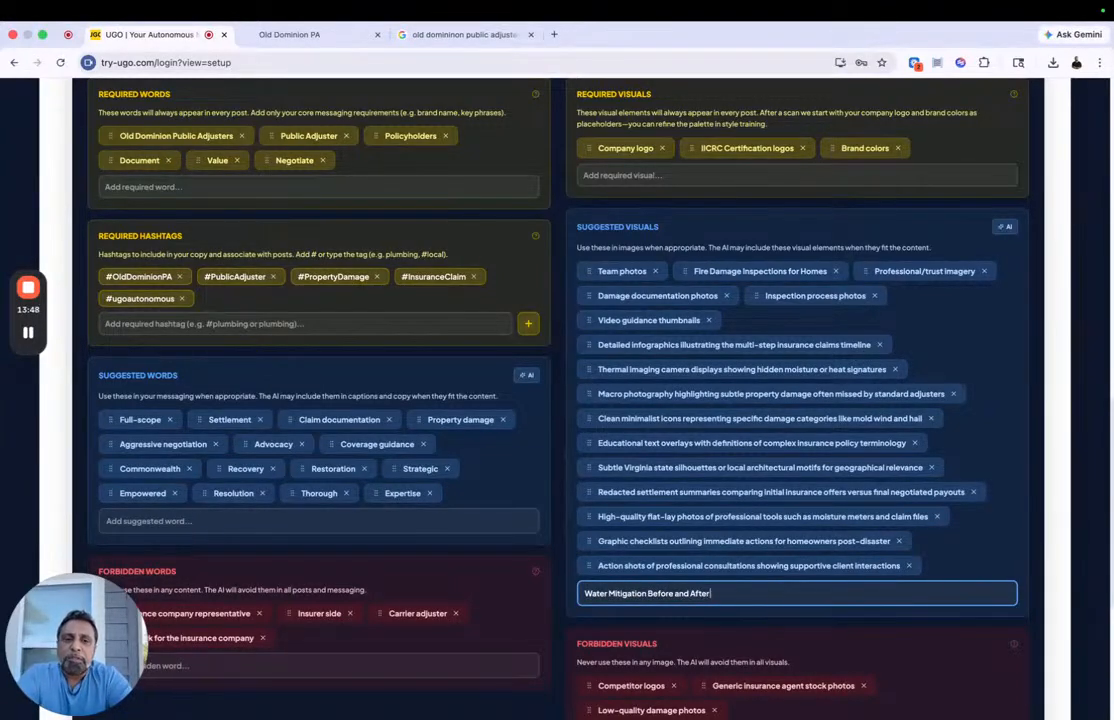
text( Photo)
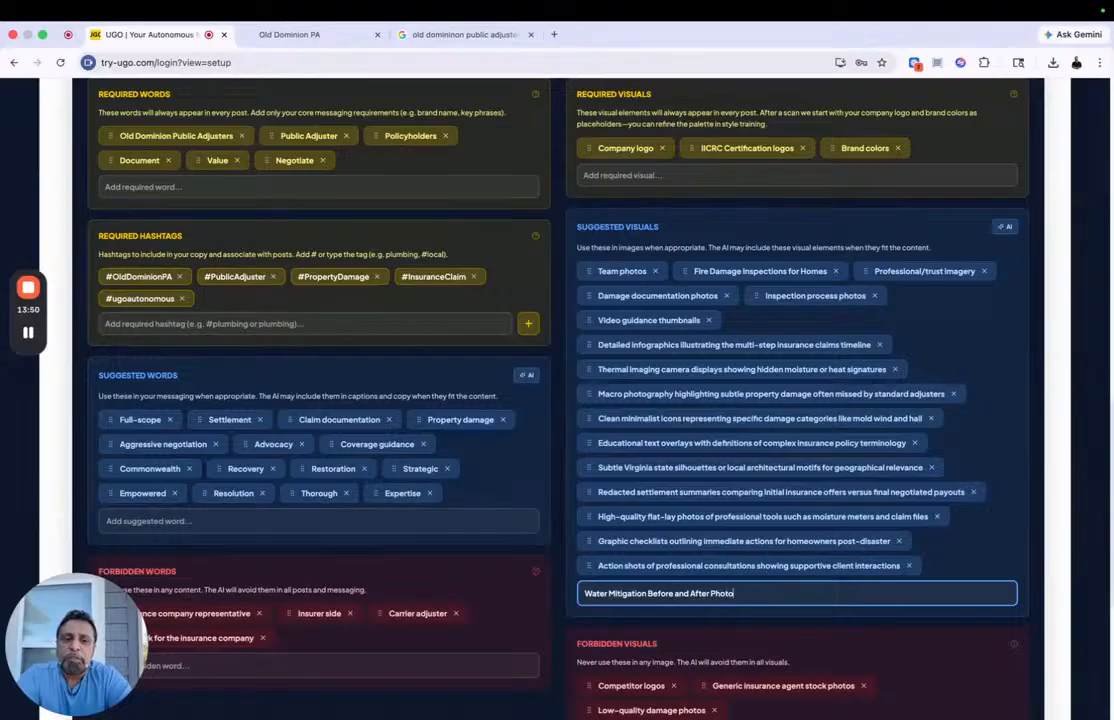
text(s)
key(Return)
drag(586, 591, 808, 288)
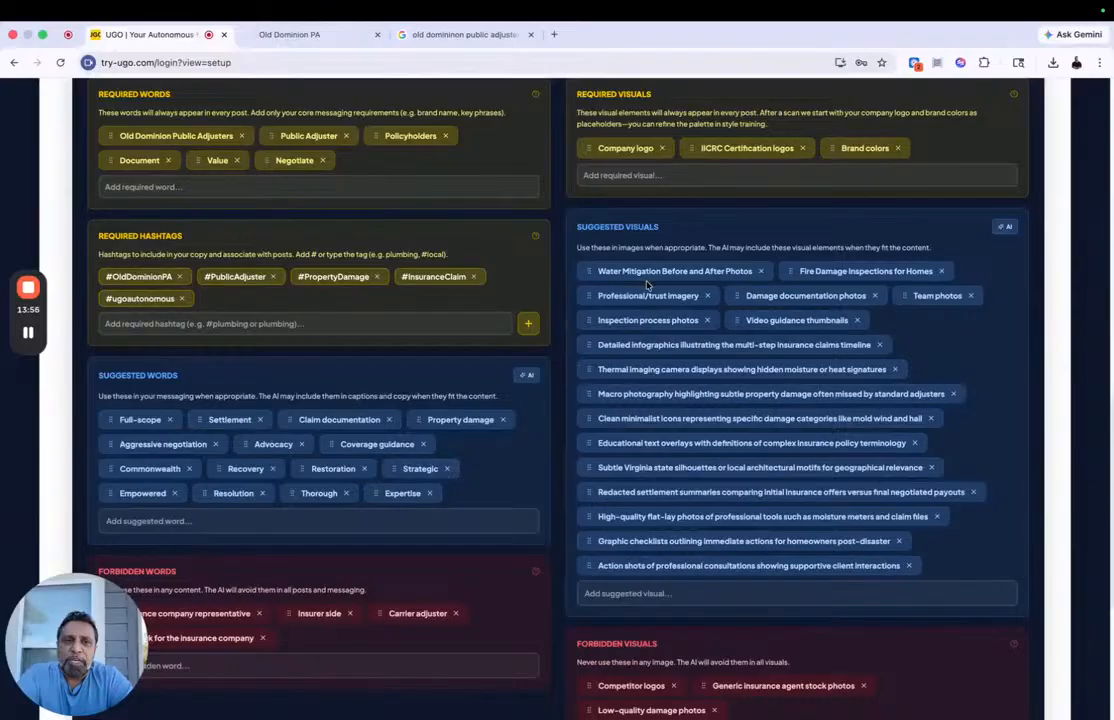
Step: Add "Fire Loss Before and After Property Photos" as the first suggested visual and save the brand profile
click(660, 594)
text(Fire)
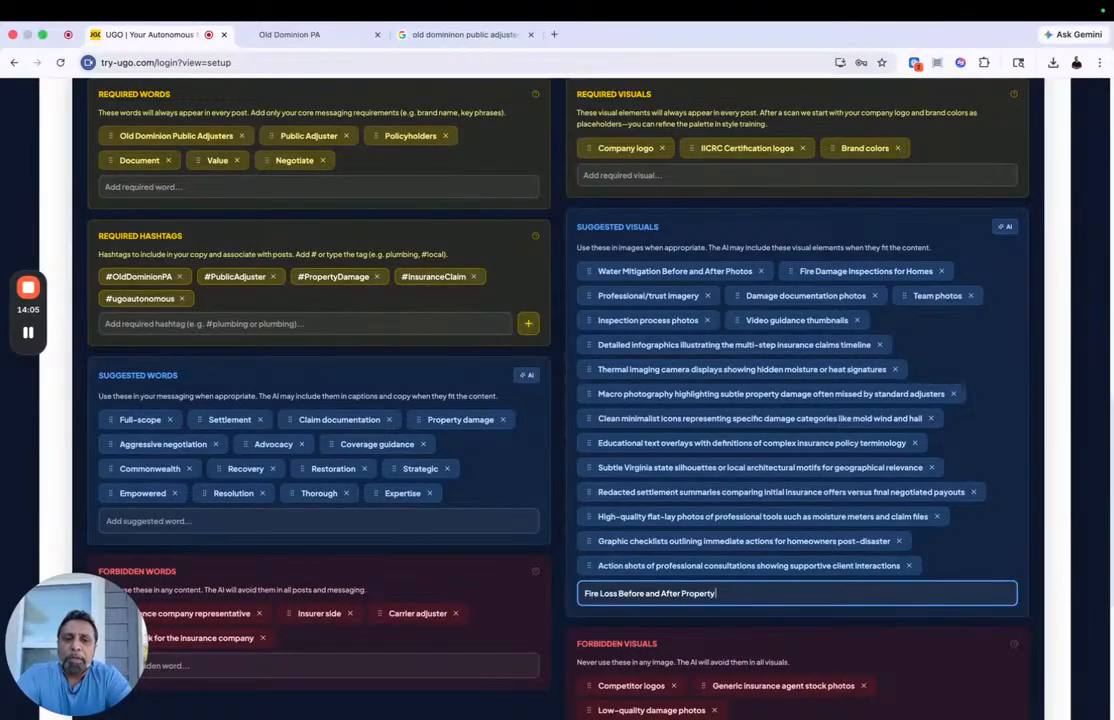
text(Loss Before and After Property Photos)
key(Return)
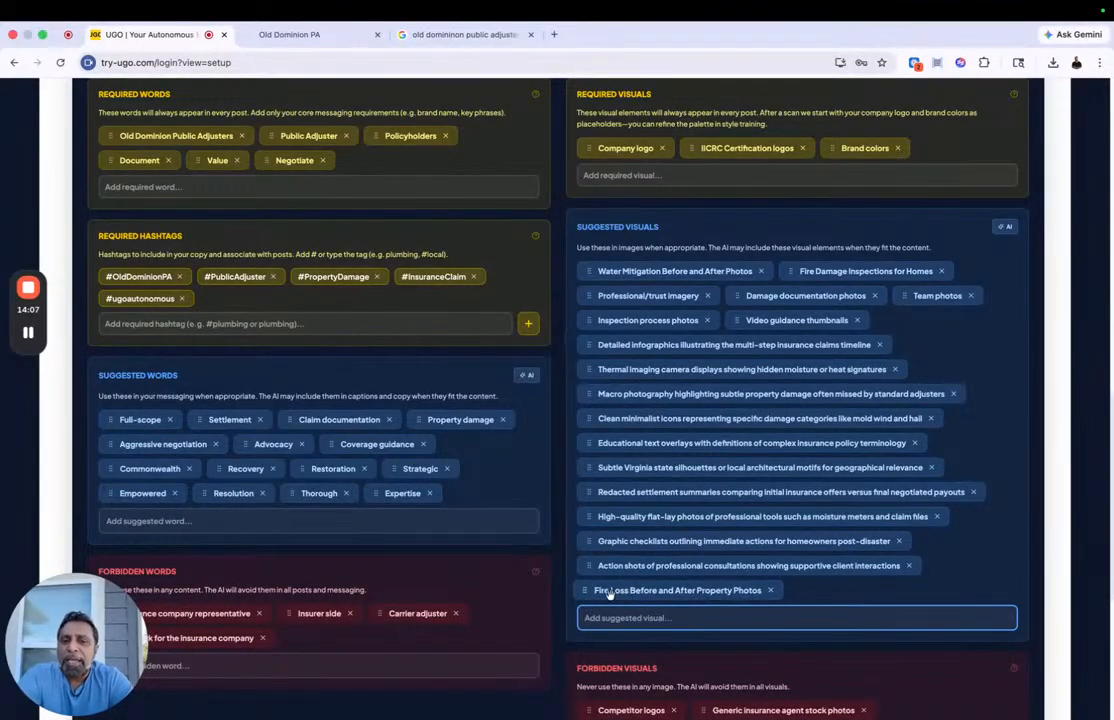
drag(612, 590, 624, 278)
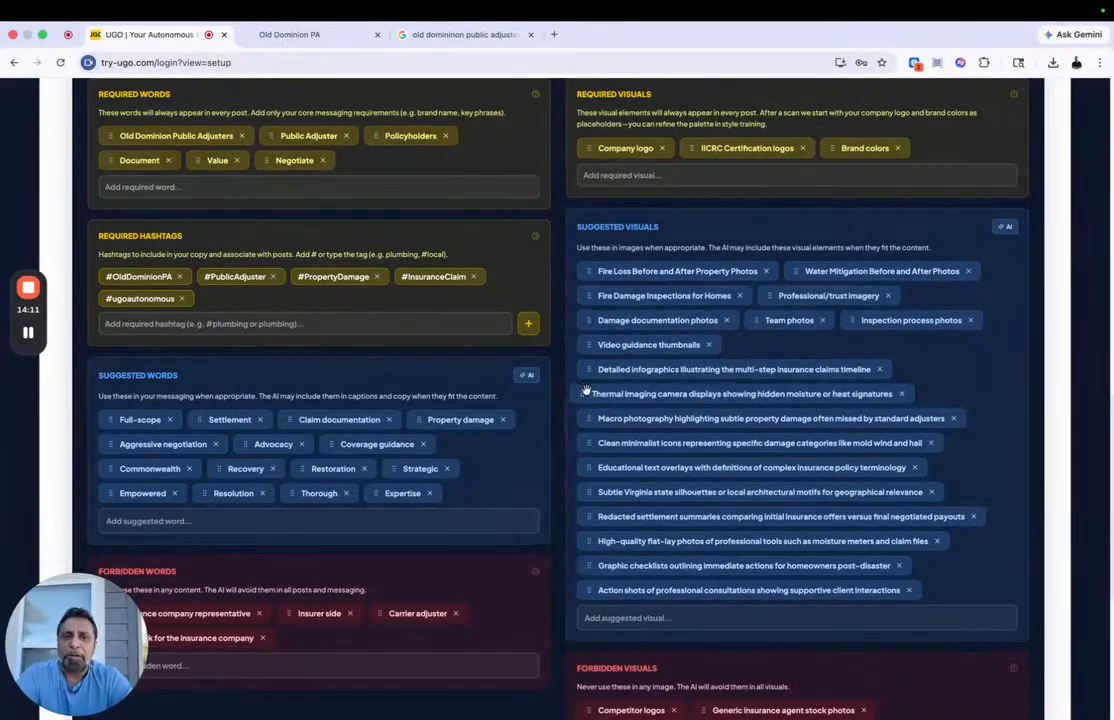
scroll(714, 482, down, 5)
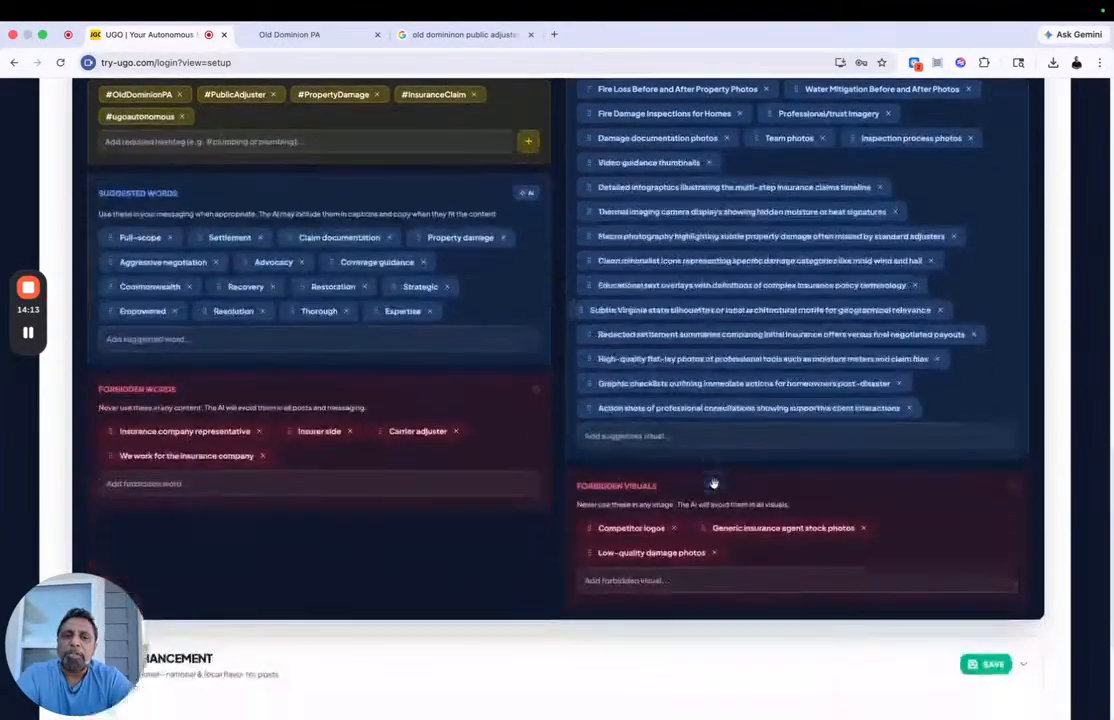
click(985, 614)
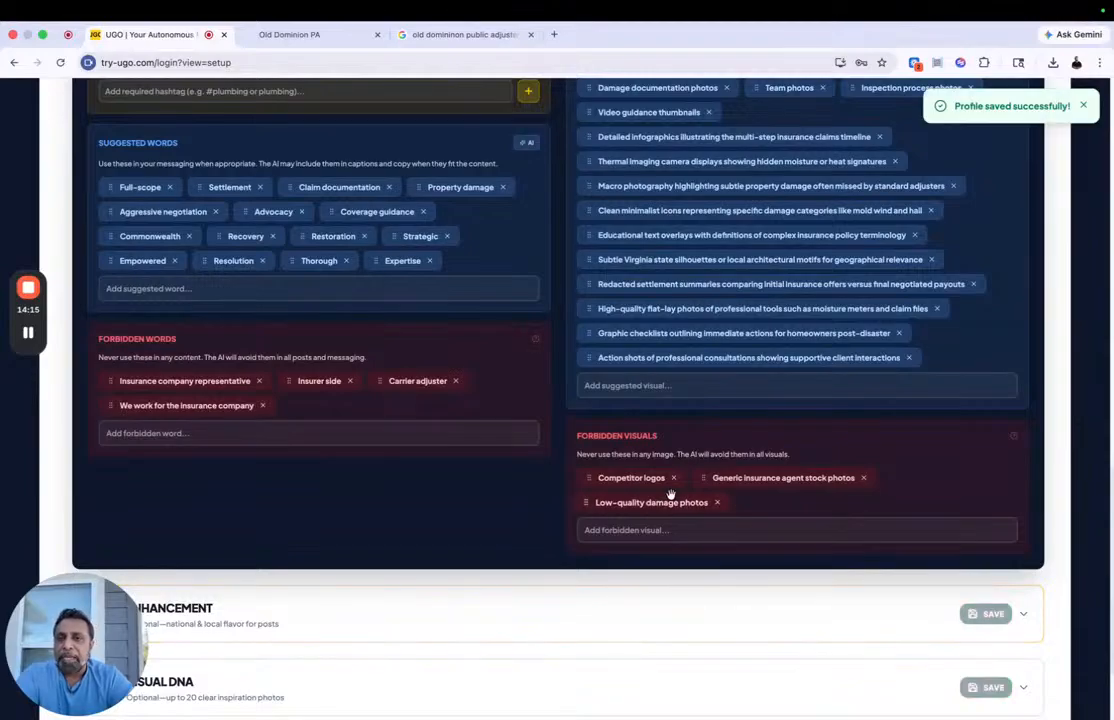
Step: Review the Integrations setup section and test the GoHighLevel connection for social publishing
scroll(670, 494, up, 1)
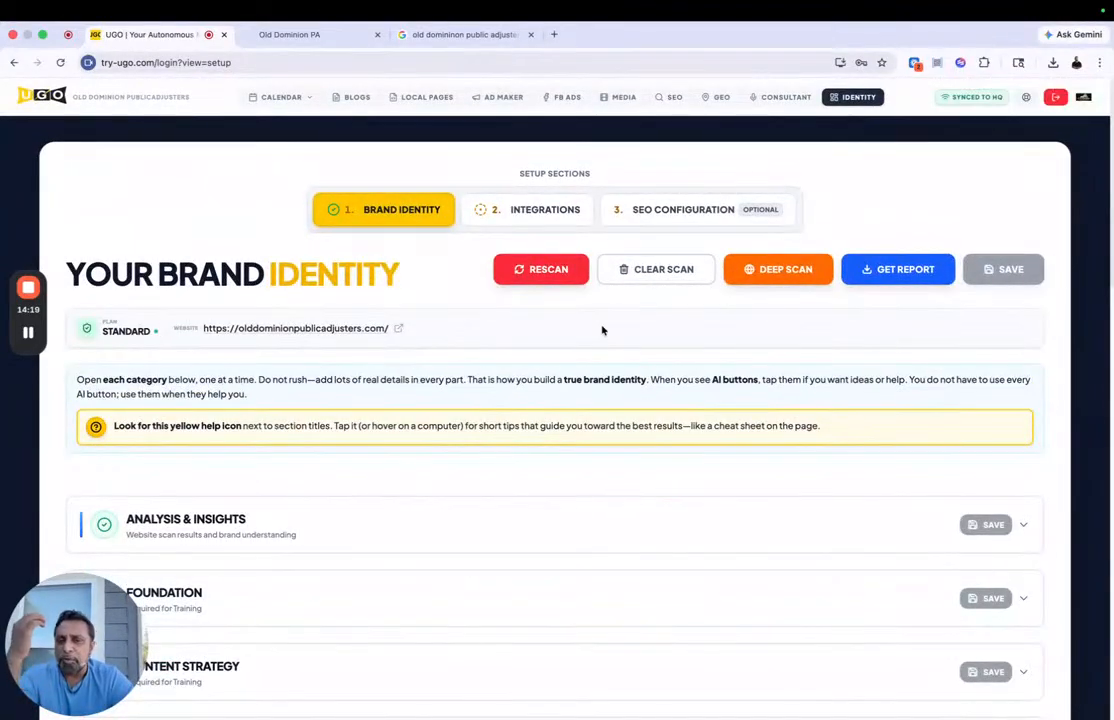
click(537, 210)
scroll(425, 446, down, 4)
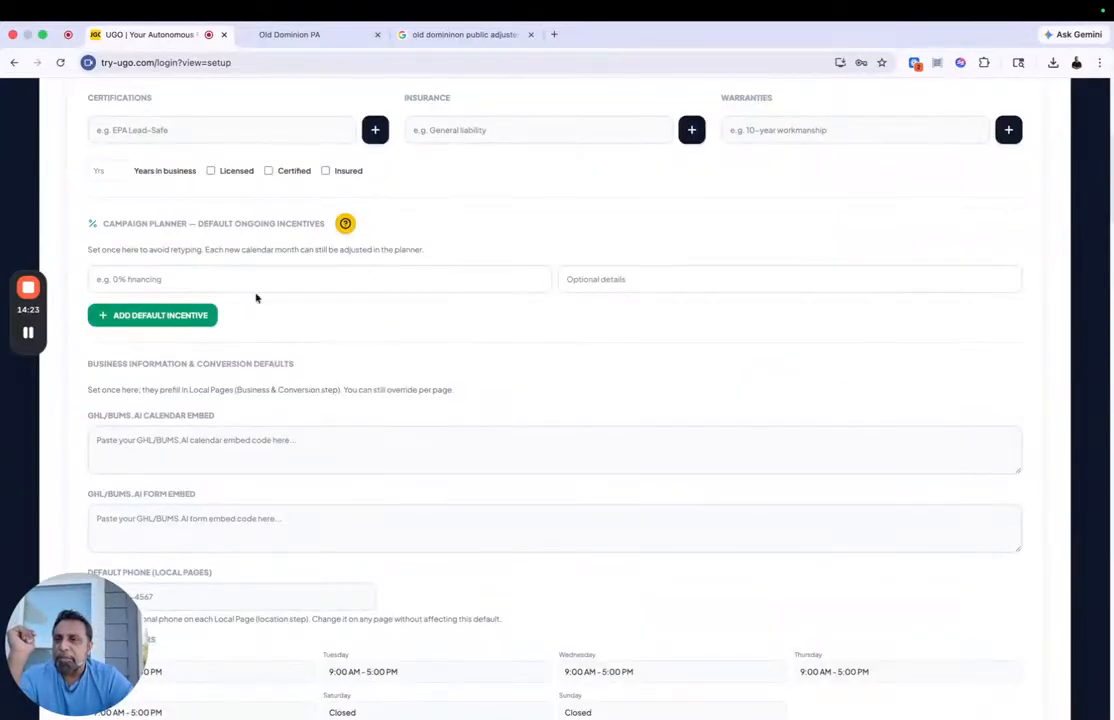
scroll(283, 306, up, 2)
scroll(283, 305, down, 3)
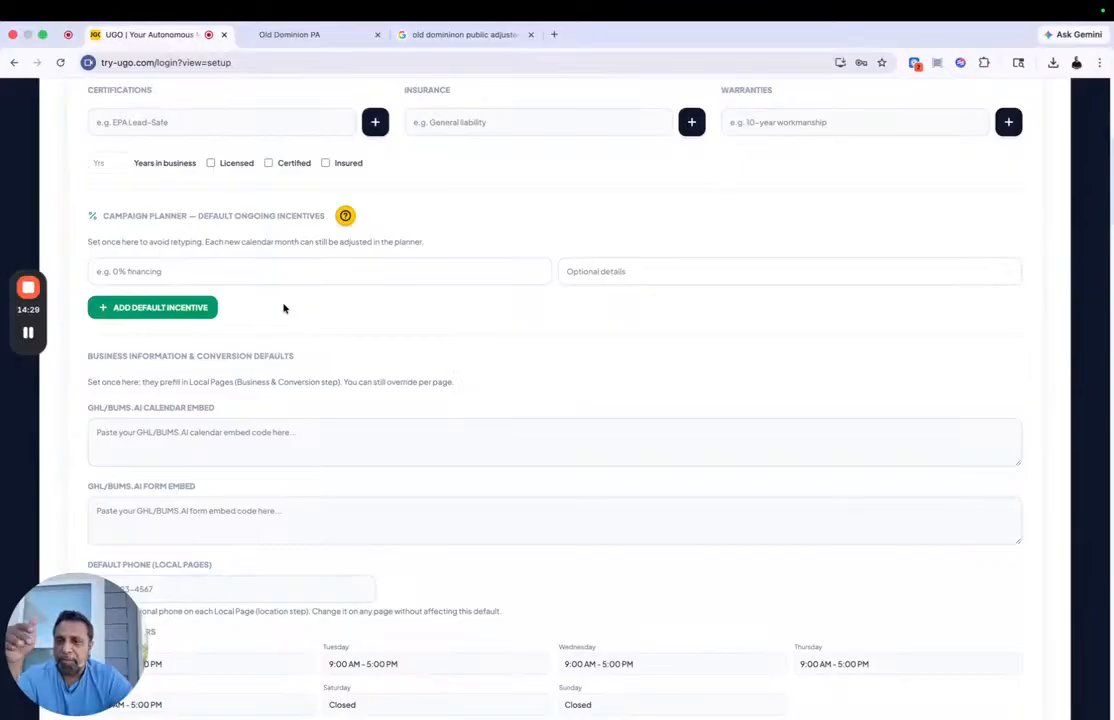
scroll(283, 308, down, 1)
scroll(283, 308, down, 9)
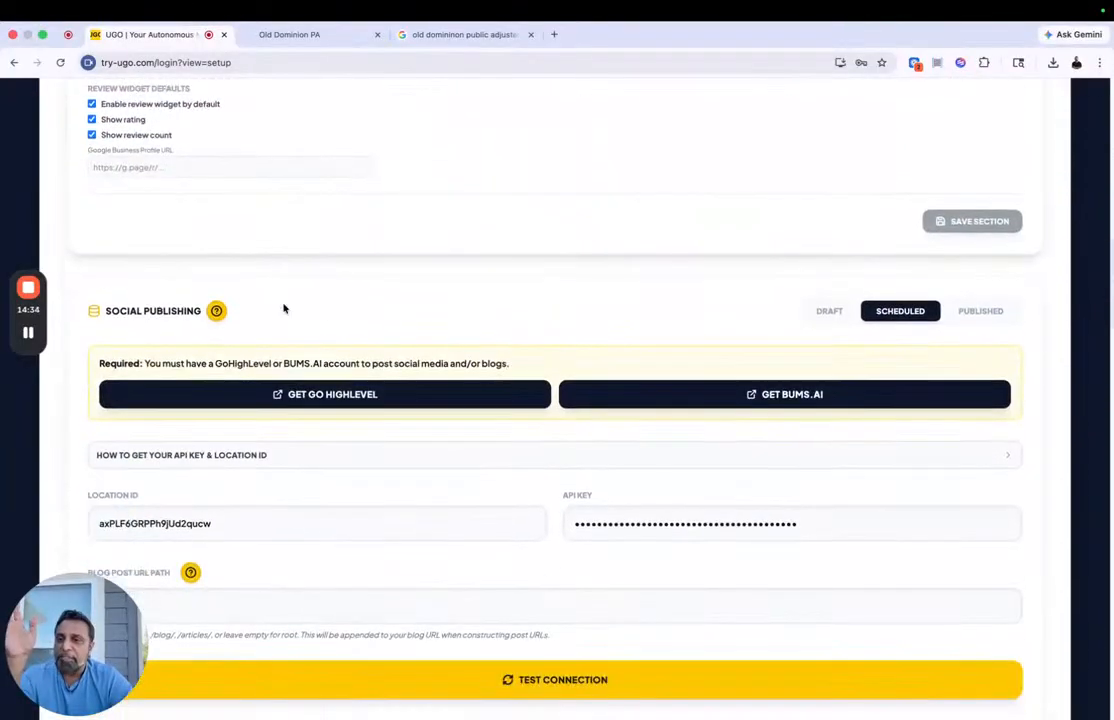
scroll(283, 308, down, 3)
scroll(575, 460, down, 2)
scroll(565, 463, down, 3)
click(467, 235)
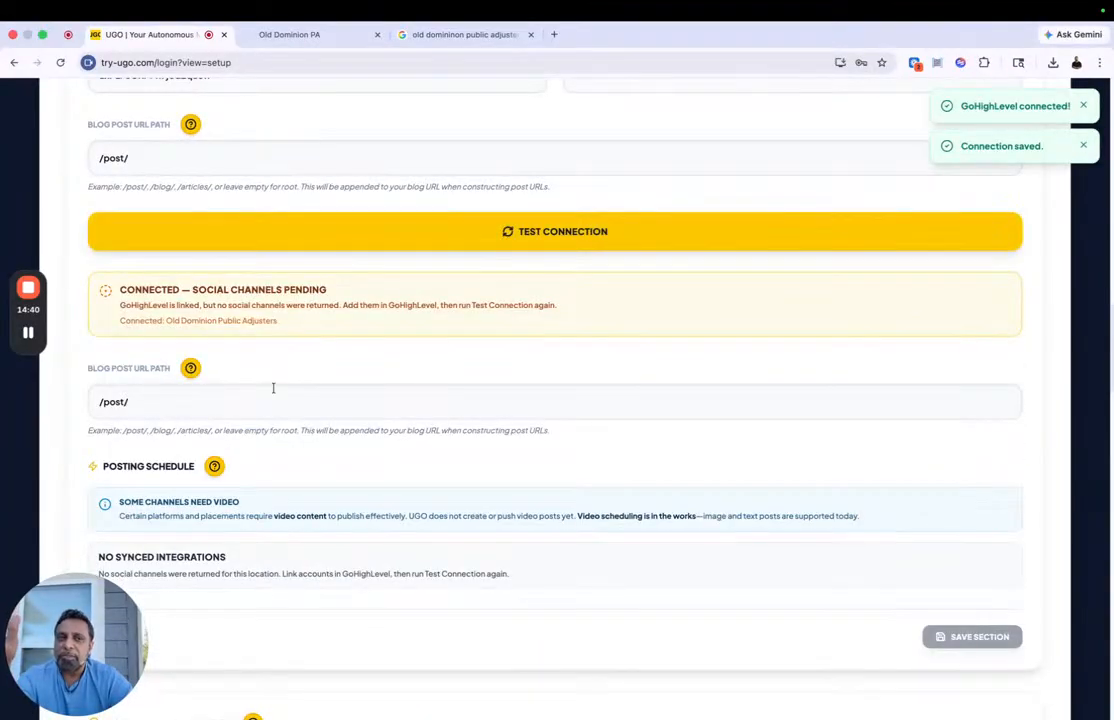
scroll(391, 288, down, 3)
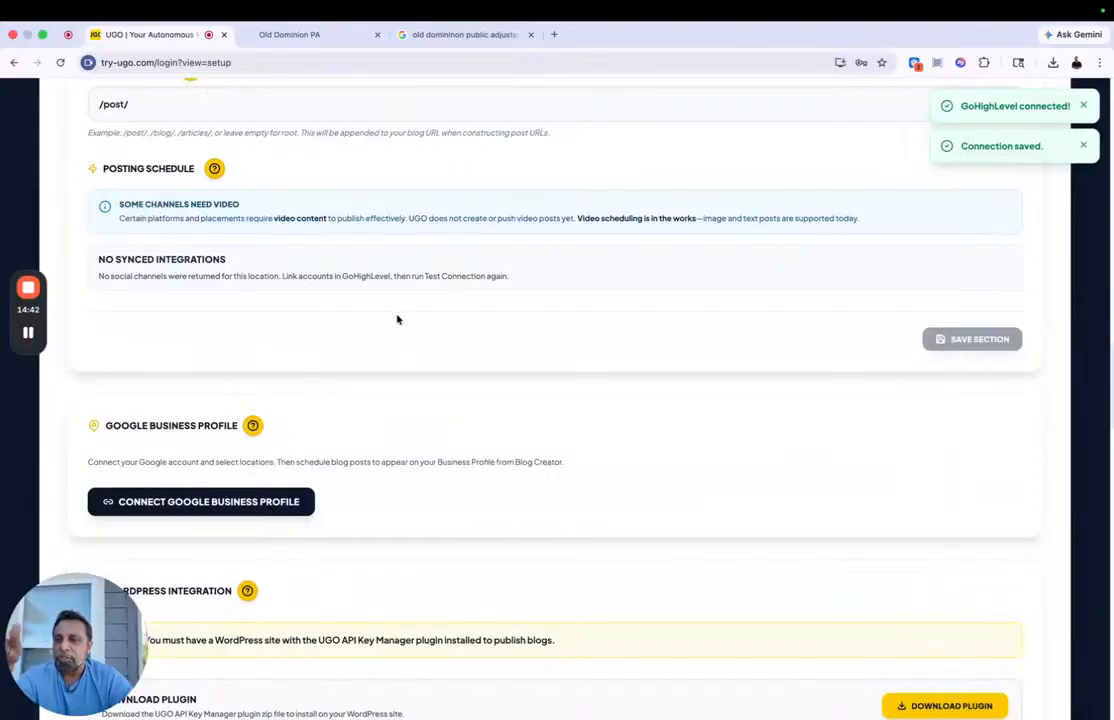
scroll(397, 319, up, 1)
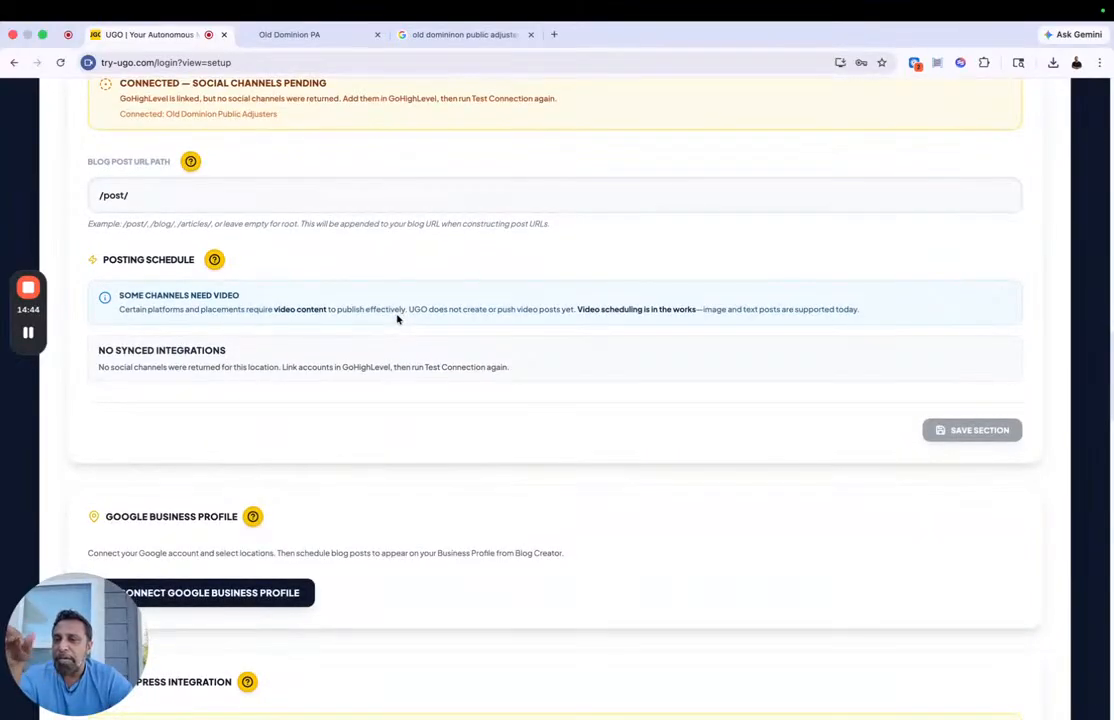
Step: In the monthly campaign planner, select the Fire & Smoke Damage, Water & Flood Damage, Educational video guidance and Storm Damage services to promote
scroll(397, 319, up, 20)
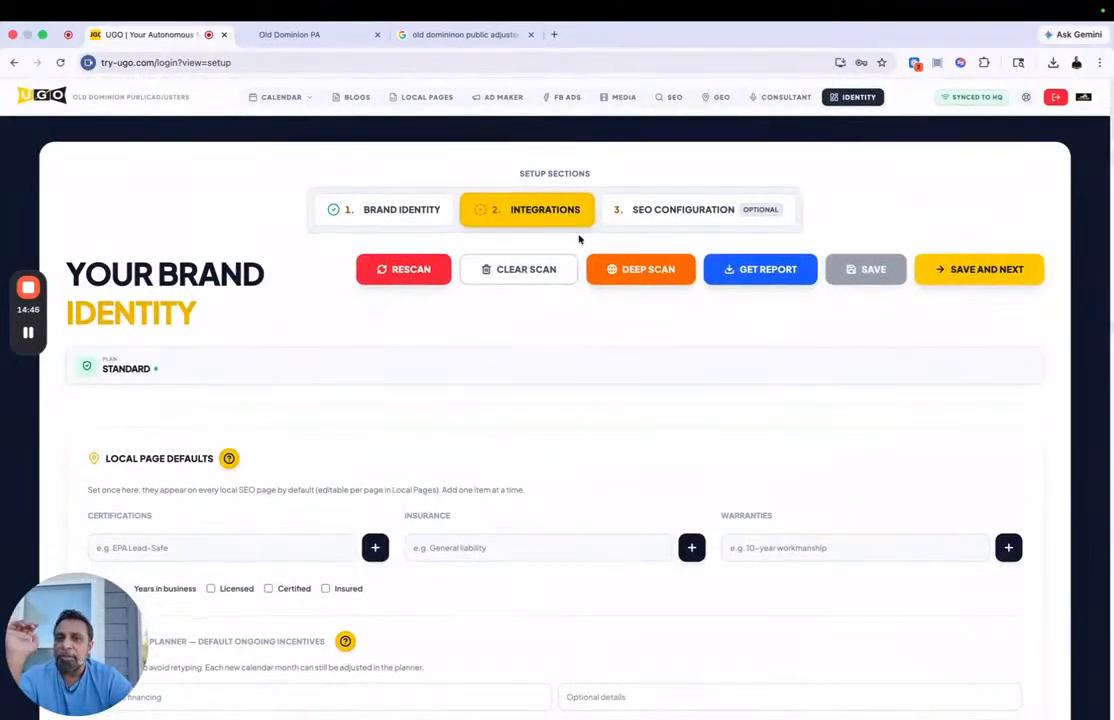
click(281, 97)
click(275, 135)
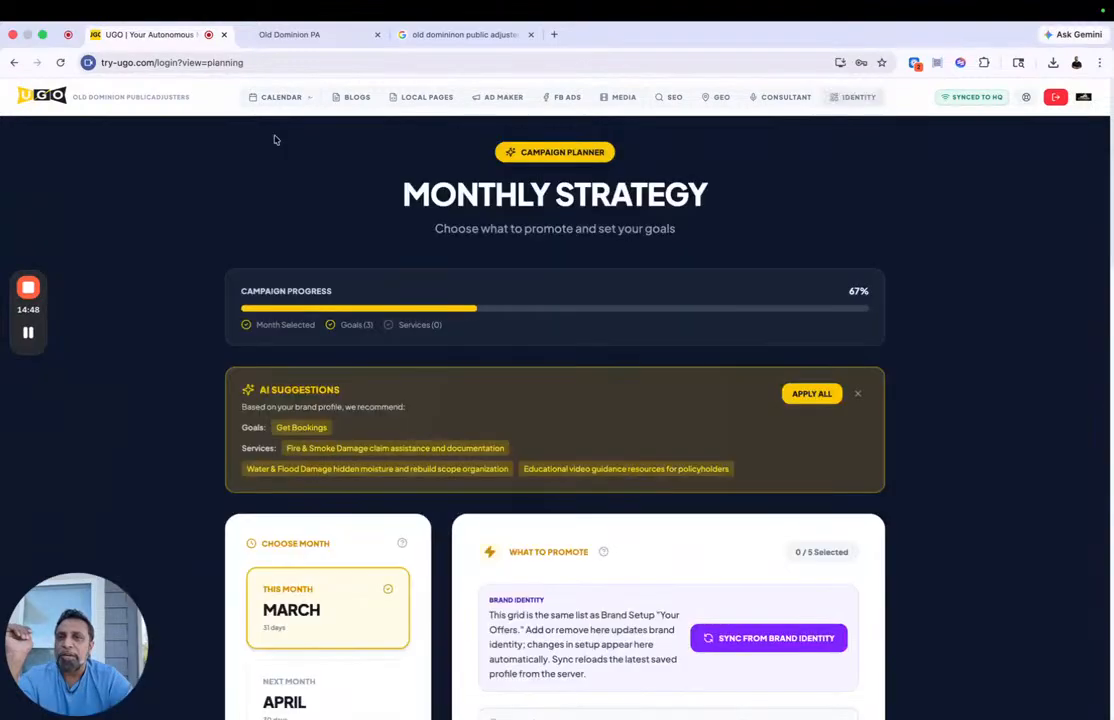
scroll(751, 159, down, 5)
click(502, 392)
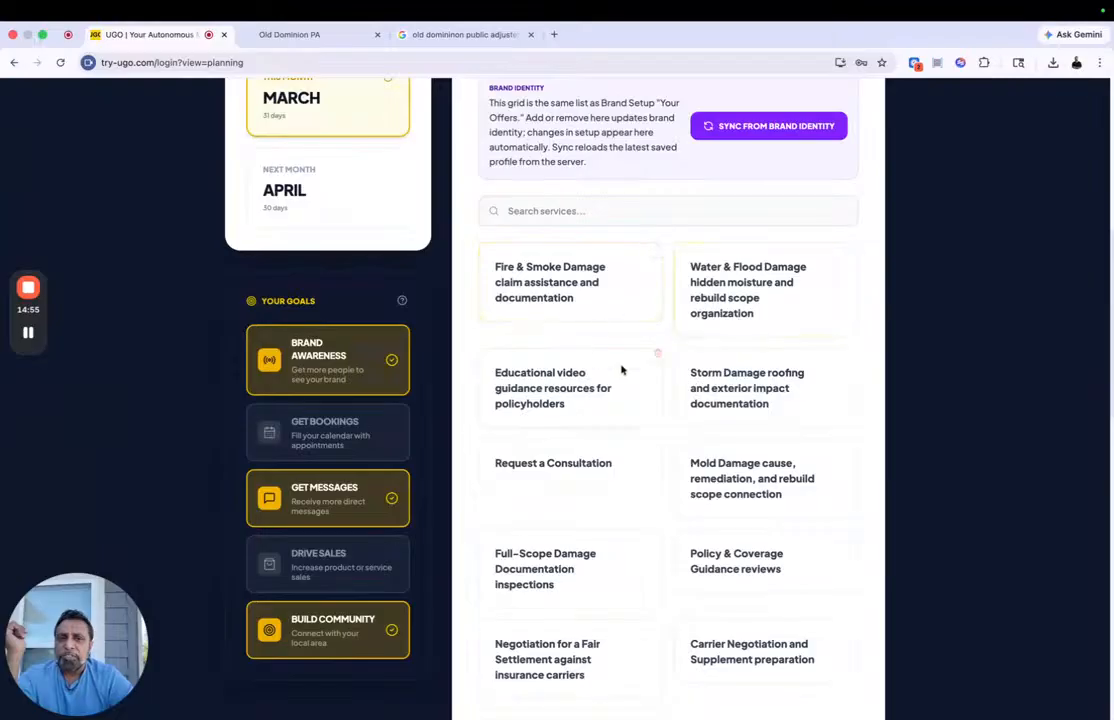
click(557, 284)
click(729, 310)
click(555, 387)
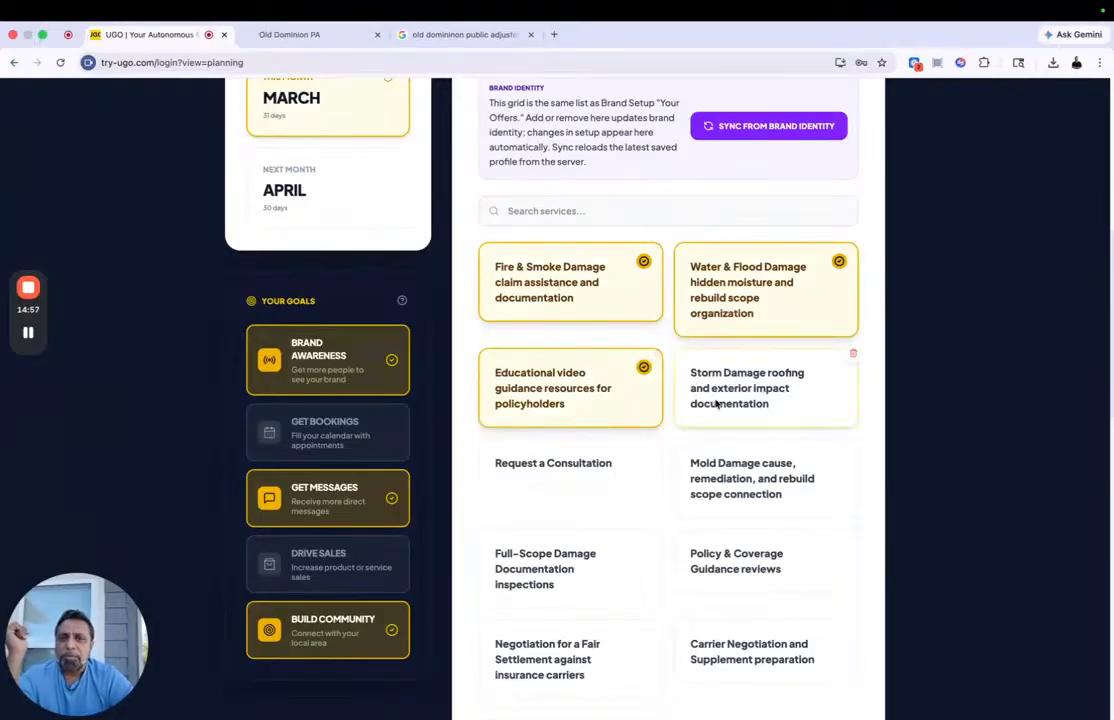
Step: Create the March campaign from the chosen goals and services and open its content calendar
scroll(403, 298, up, 5)
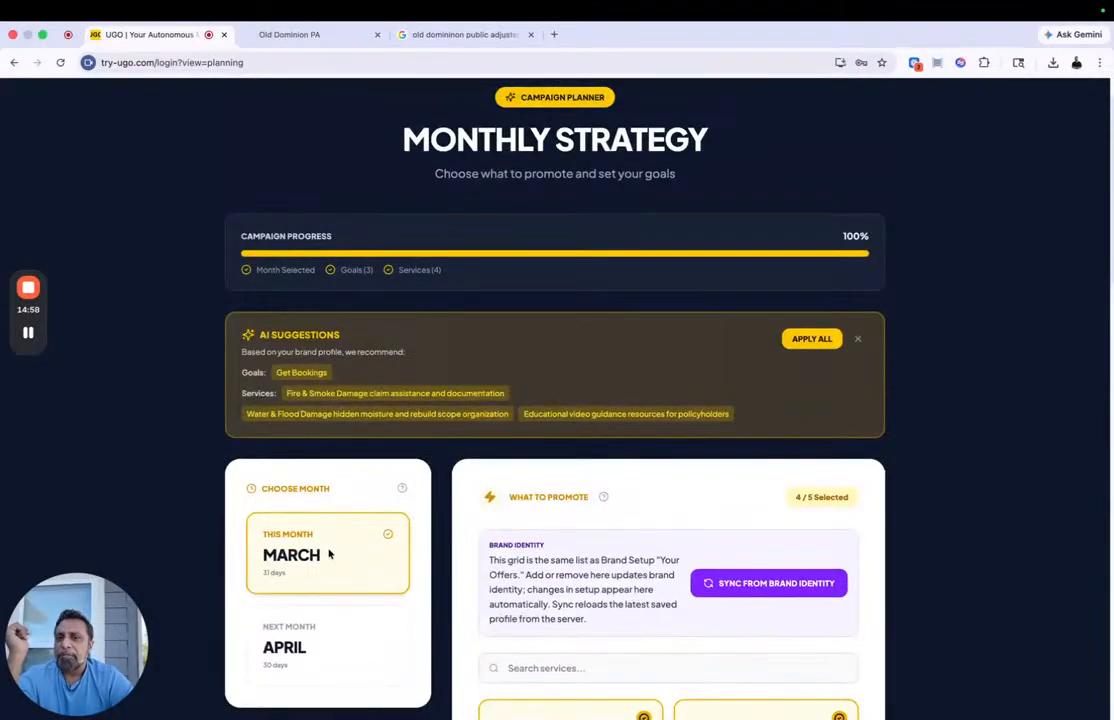
scroll(329, 554, down, 6)
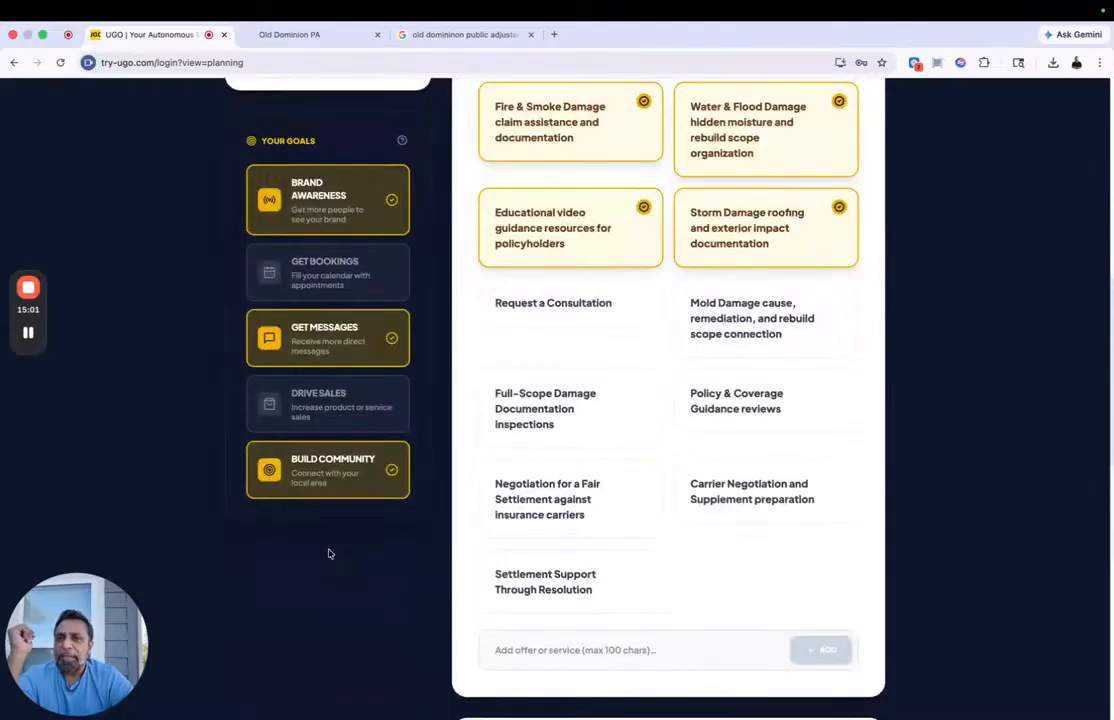
scroll(276, 155, up, 2)
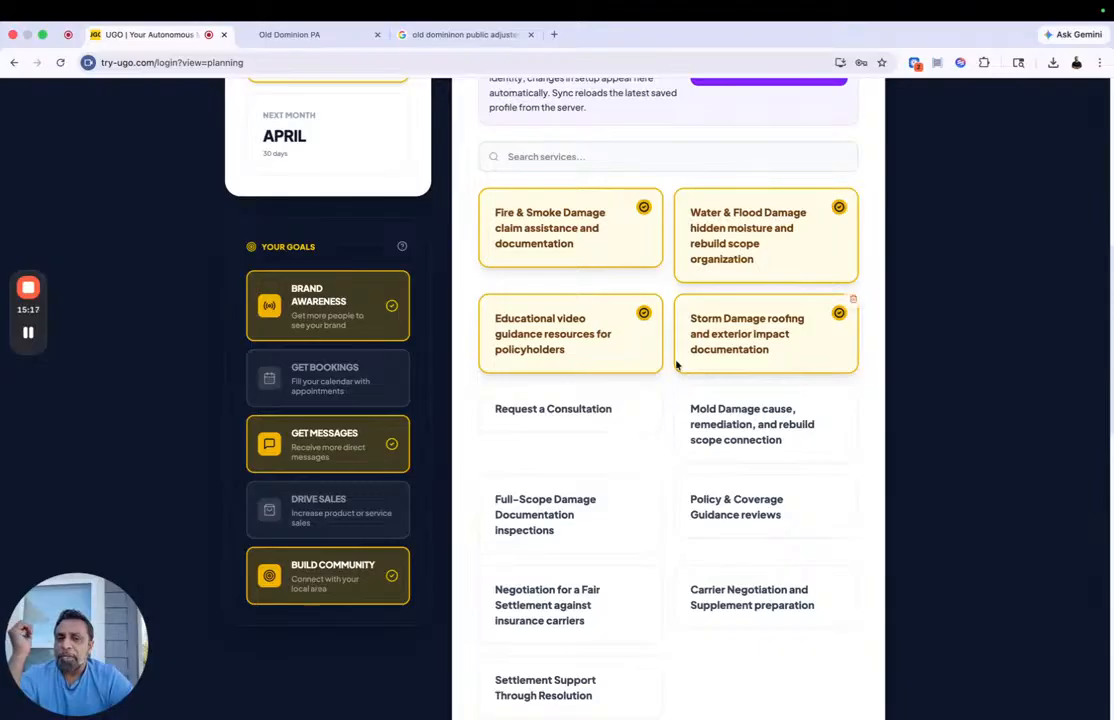
scroll(676, 291, down, 5)
scroll(785, 472, down, 3)
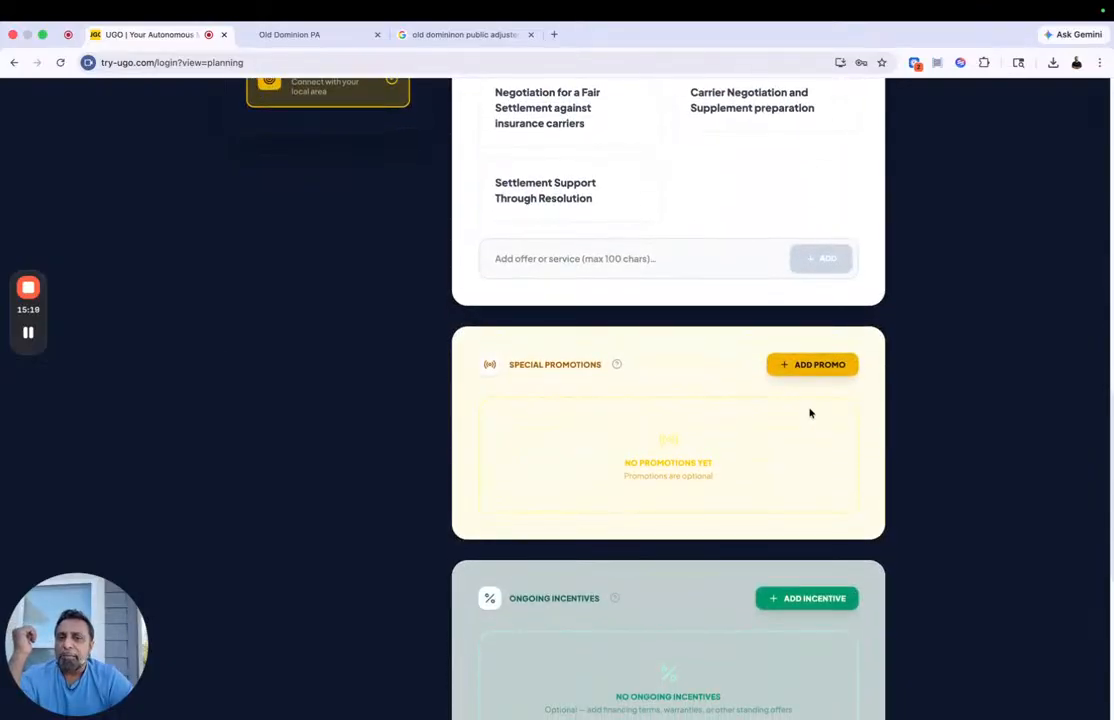
scroll(766, 568, down, 4)
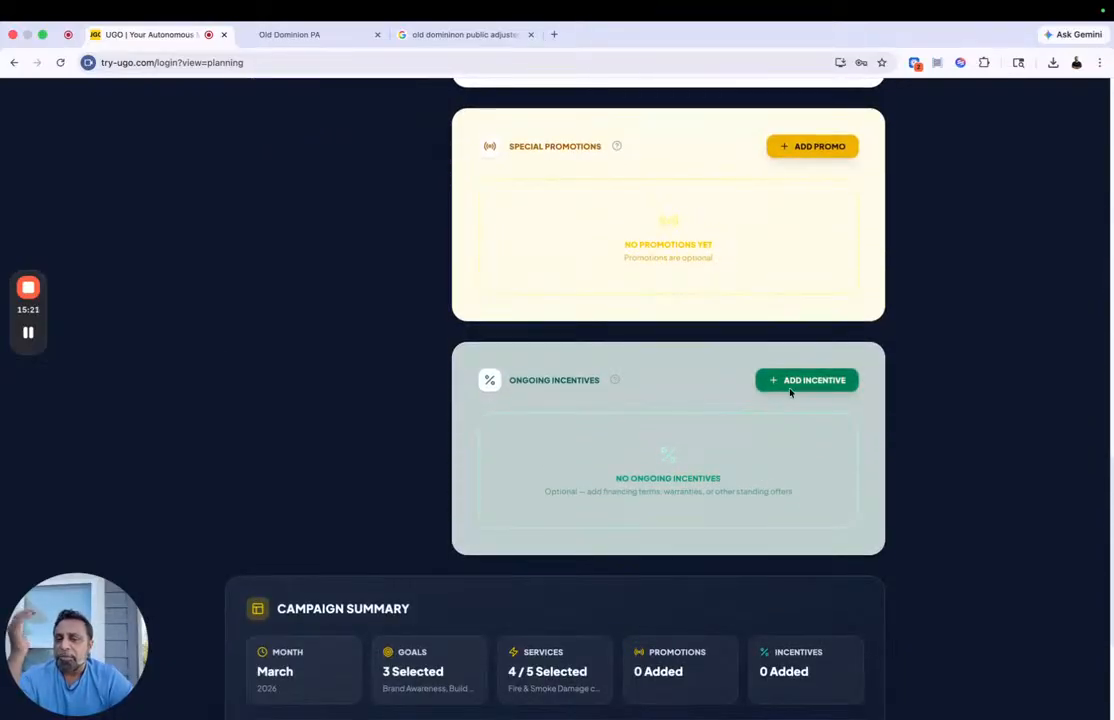
scroll(790, 392, down, 5)
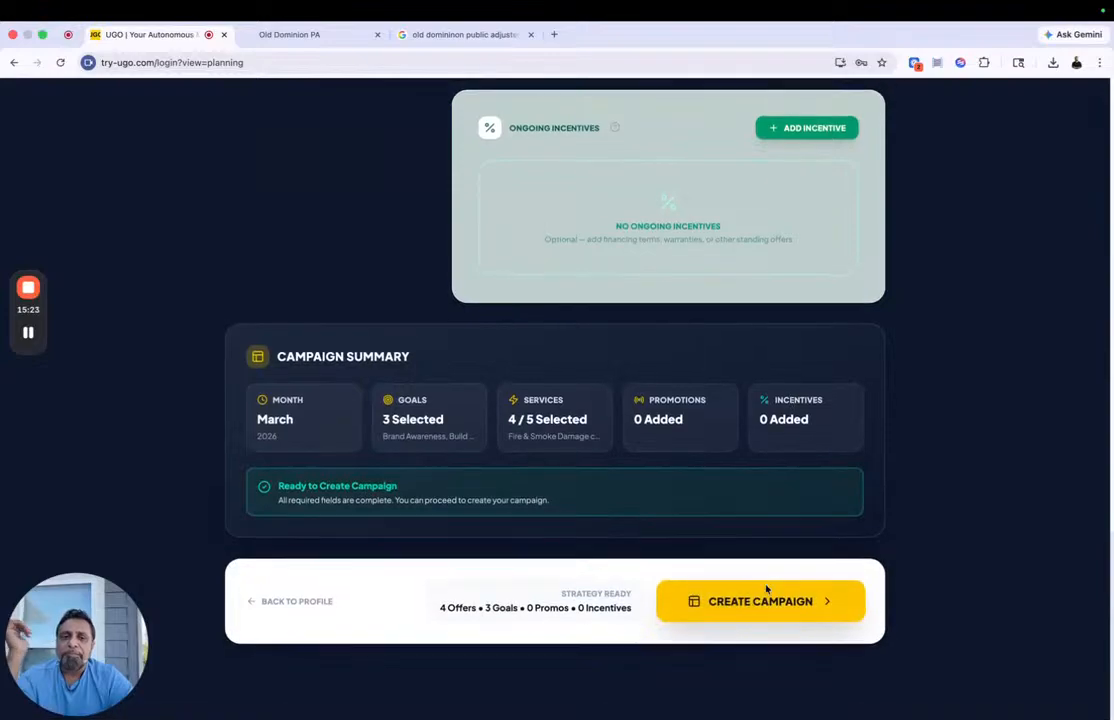
click(760, 601)
click(640, 524)
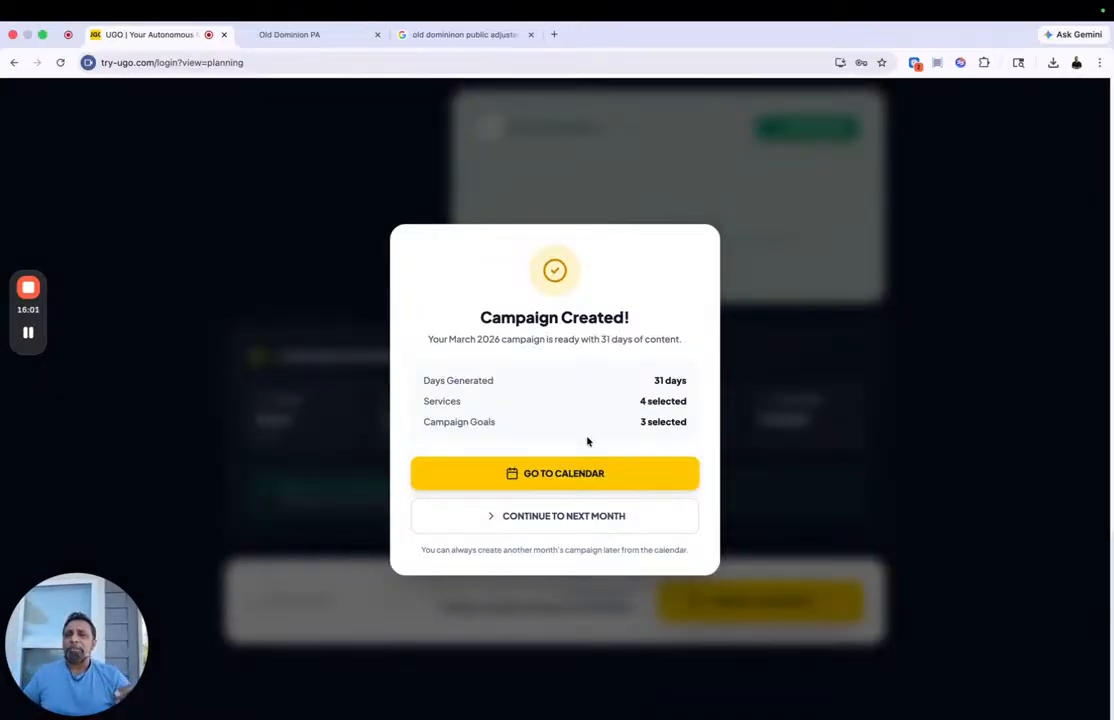
click(578, 474)
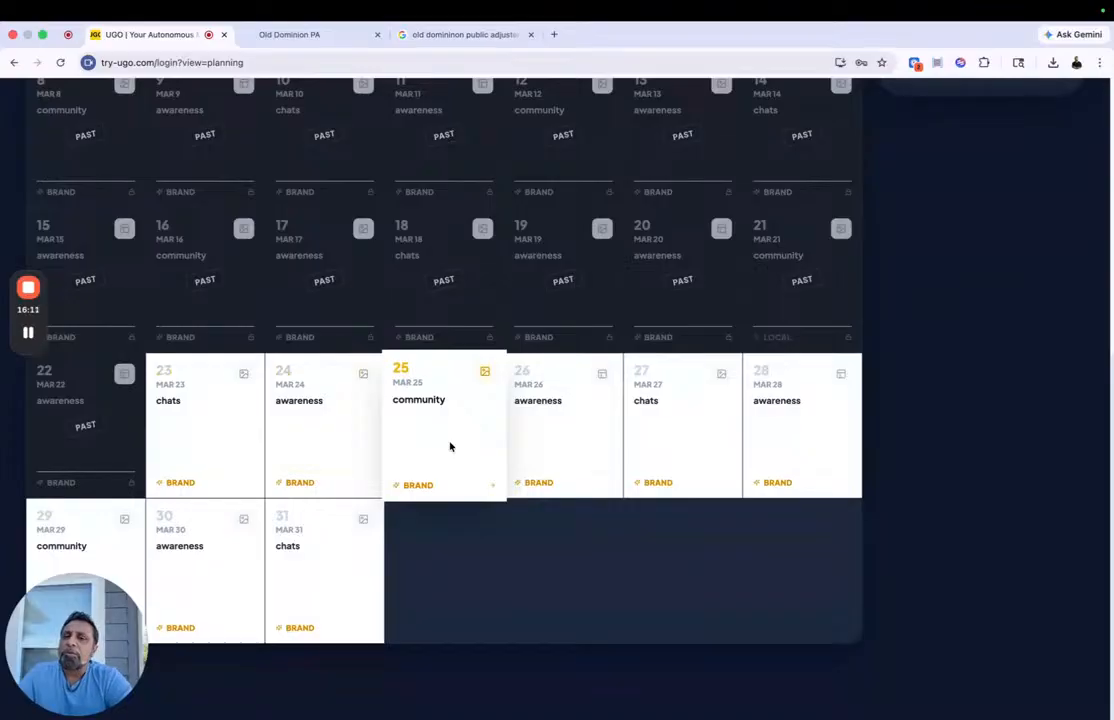
scroll(450, 447, up, 10)
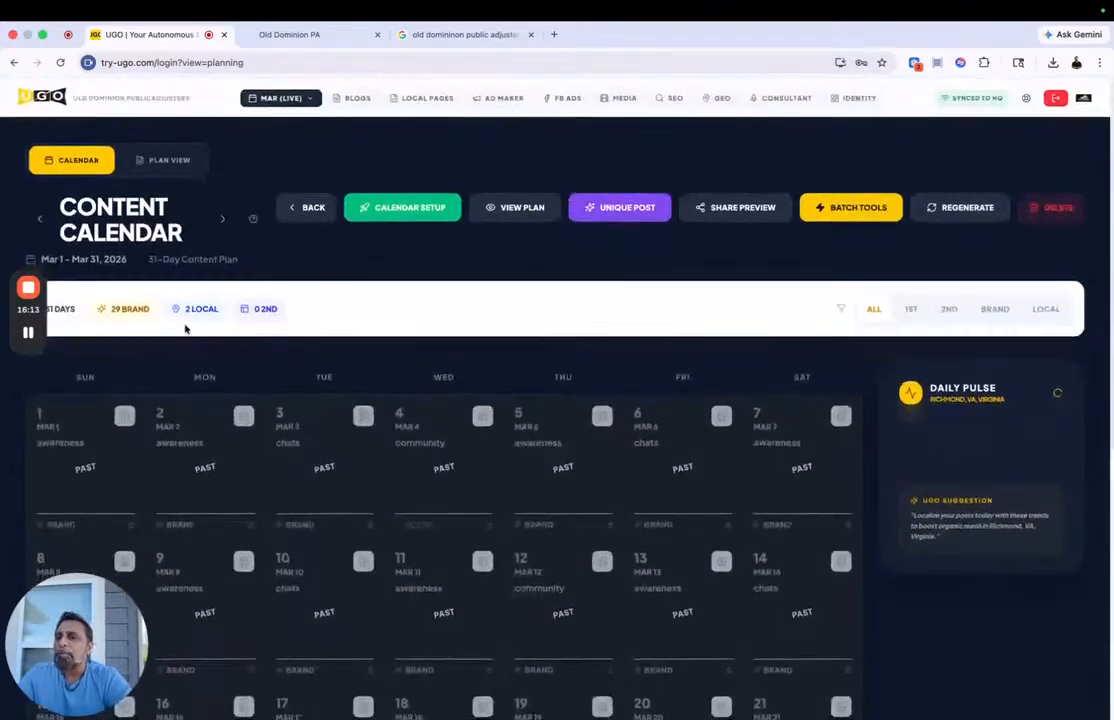
Step: Open the plan view of the March campaign and generate its strategic insights
click(162, 158)
scroll(320, 355, down, 4)
scroll(350, 370, down, 5)
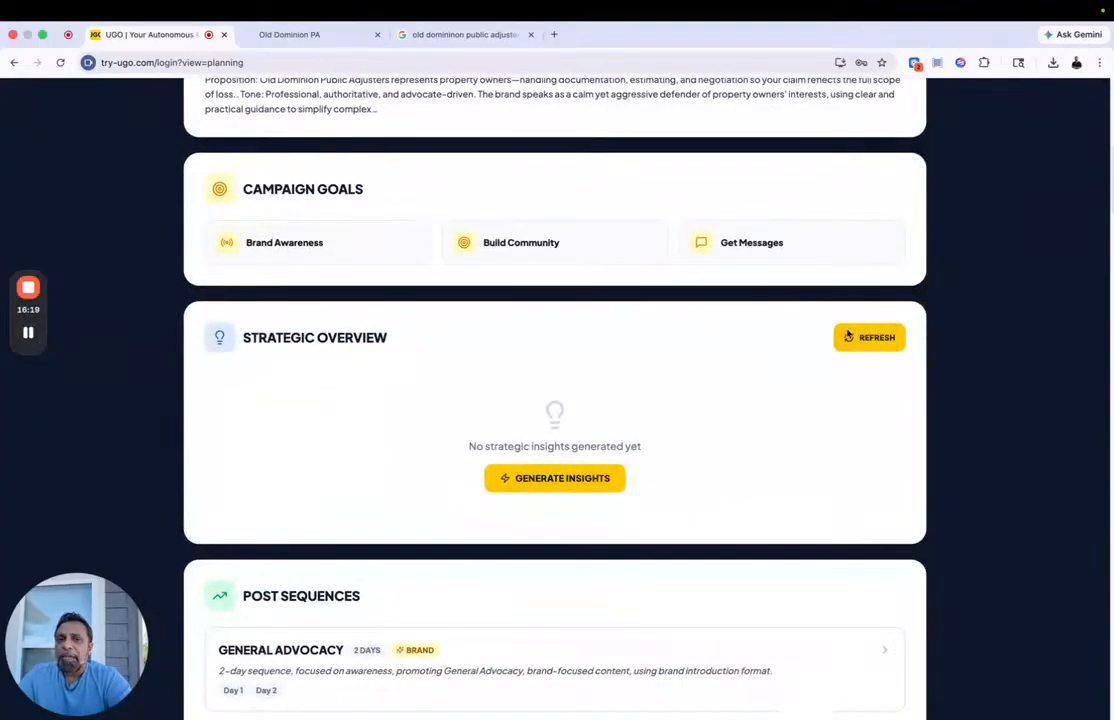
click(562, 479)
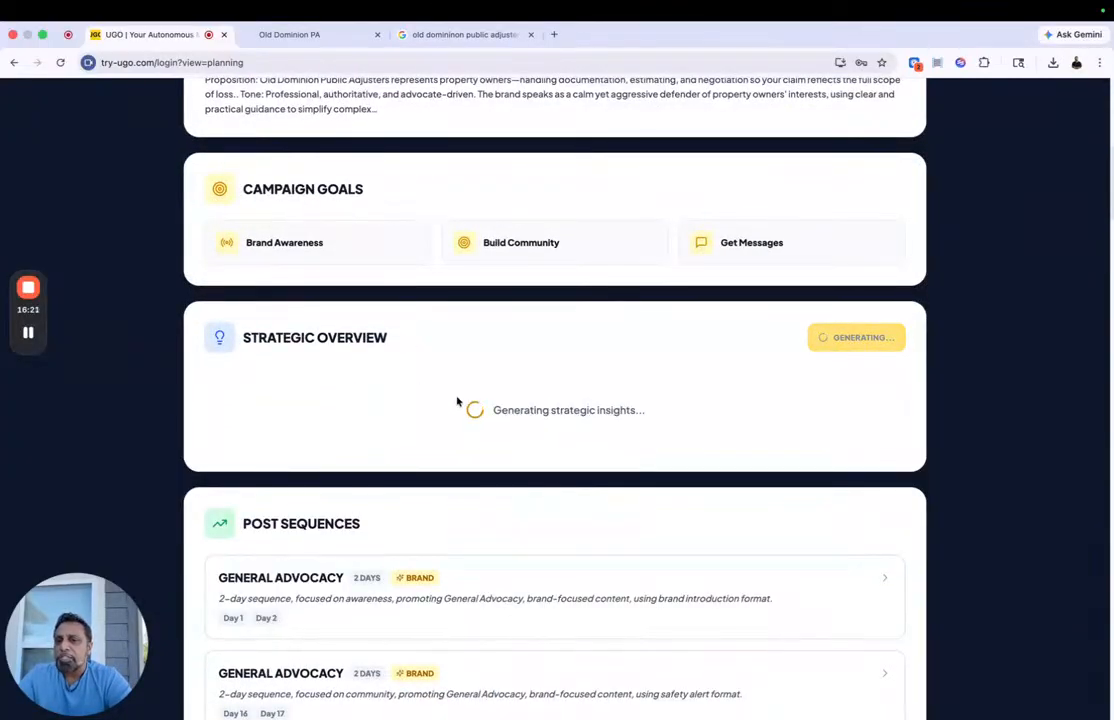
Step: Review the post sequences and day-by-day strategic plan, expanding the Day 16 and Day 19 post details
scroll(456, 400, down, 4)
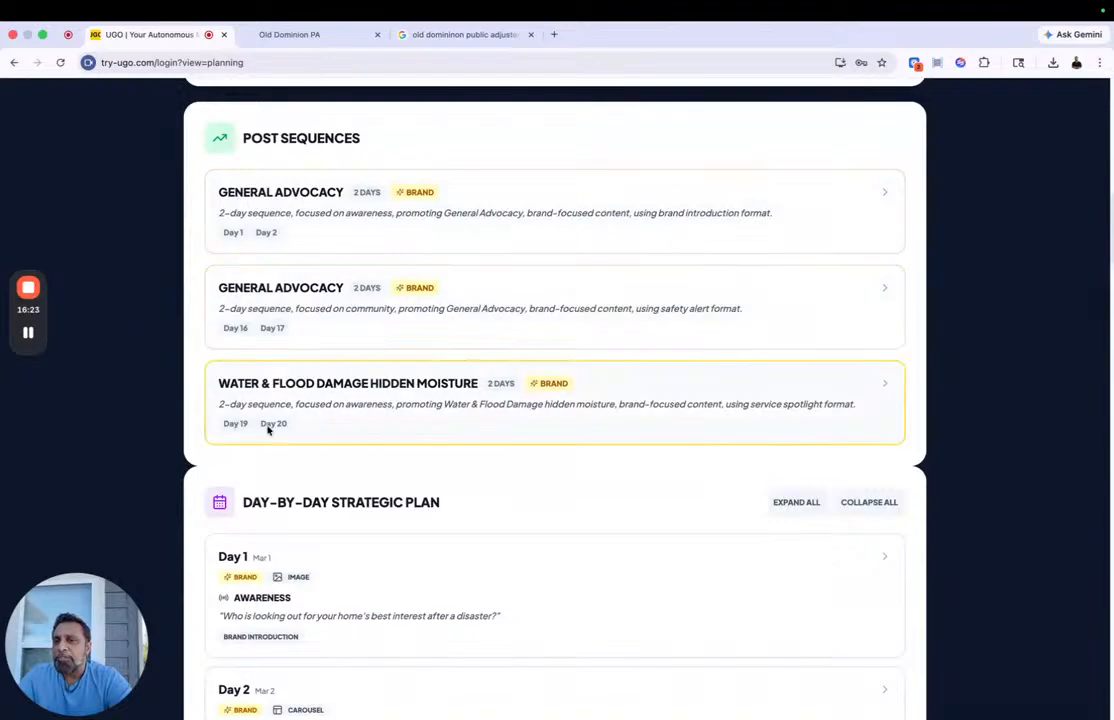
scroll(268, 430, down, 9)
scroll(268, 430, down, 6)
click(361, 443)
scroll(339, 405, down, 4)
scroll(385, 255, down, 9)
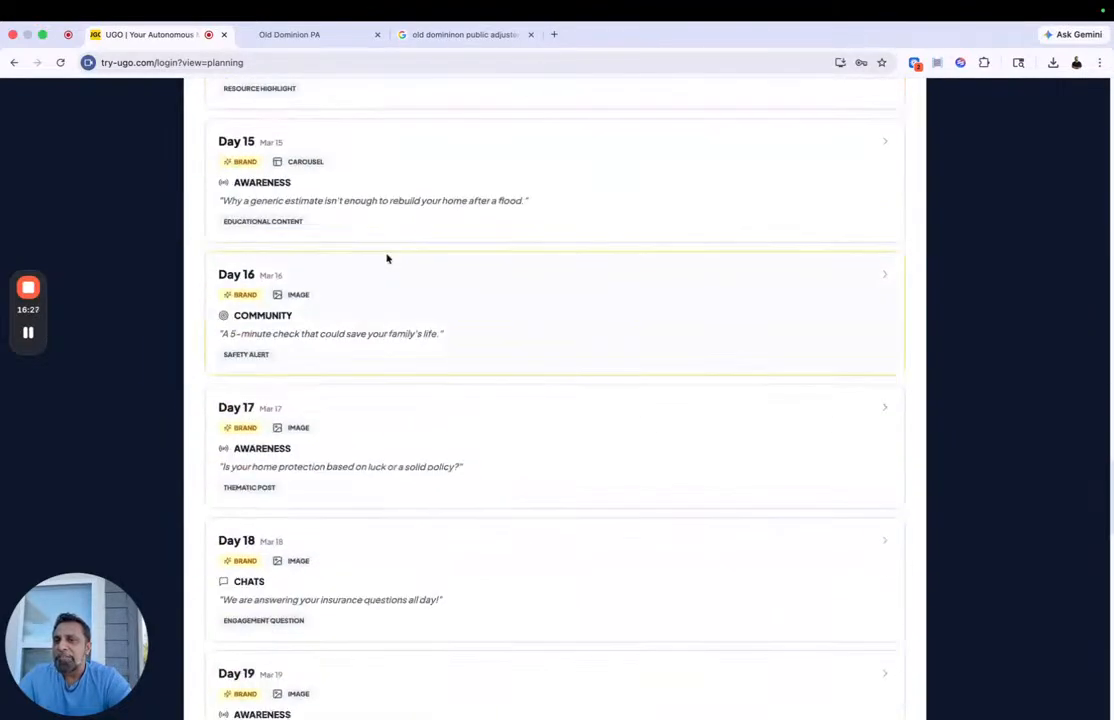
click(341, 316)
scroll(448, 430, down, 8)
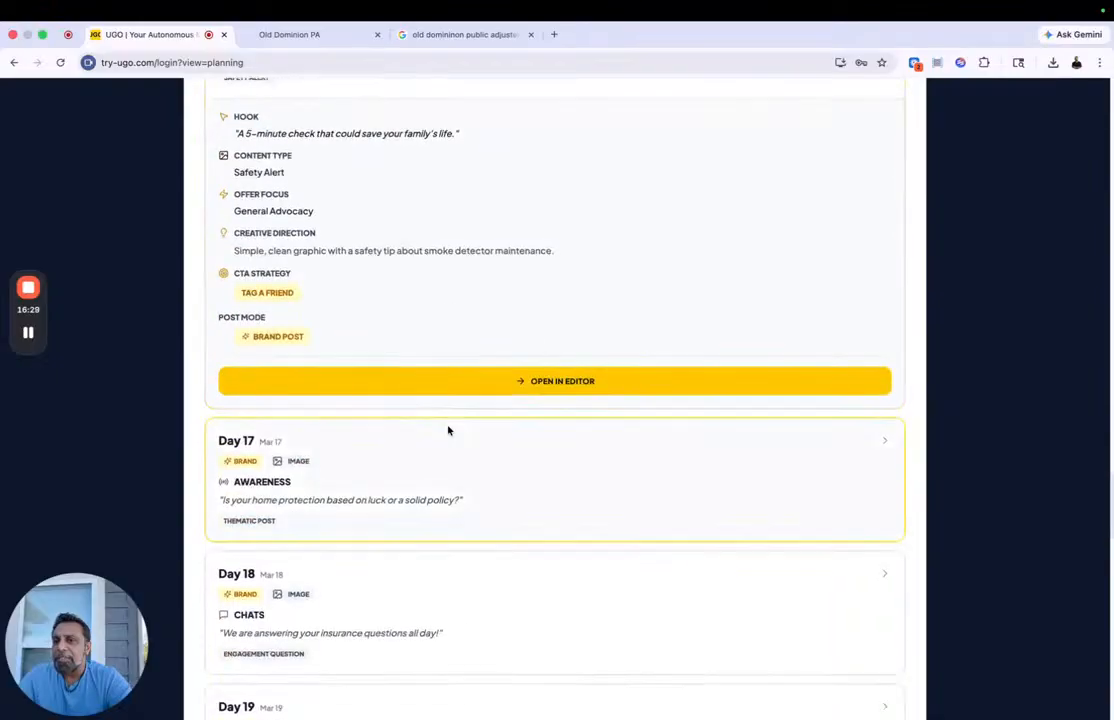
click(464, 353)
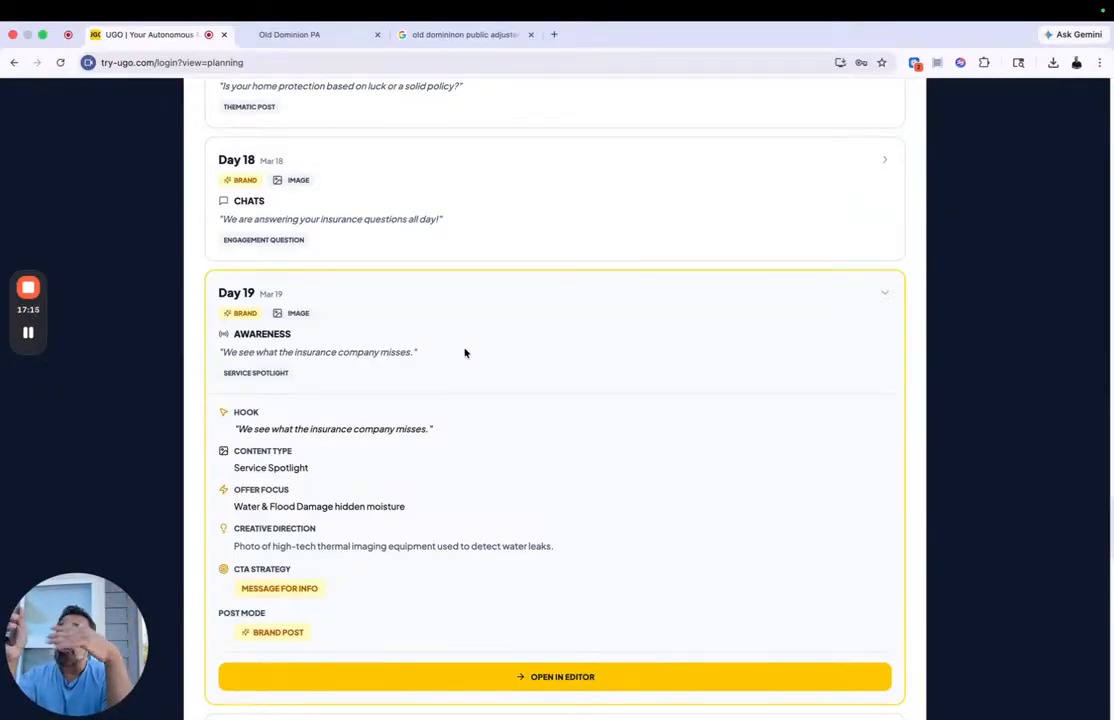
Step: Look through the remaining March days in the plan, then the campaign goals and brand identity summary
scroll(464, 352, down, 15)
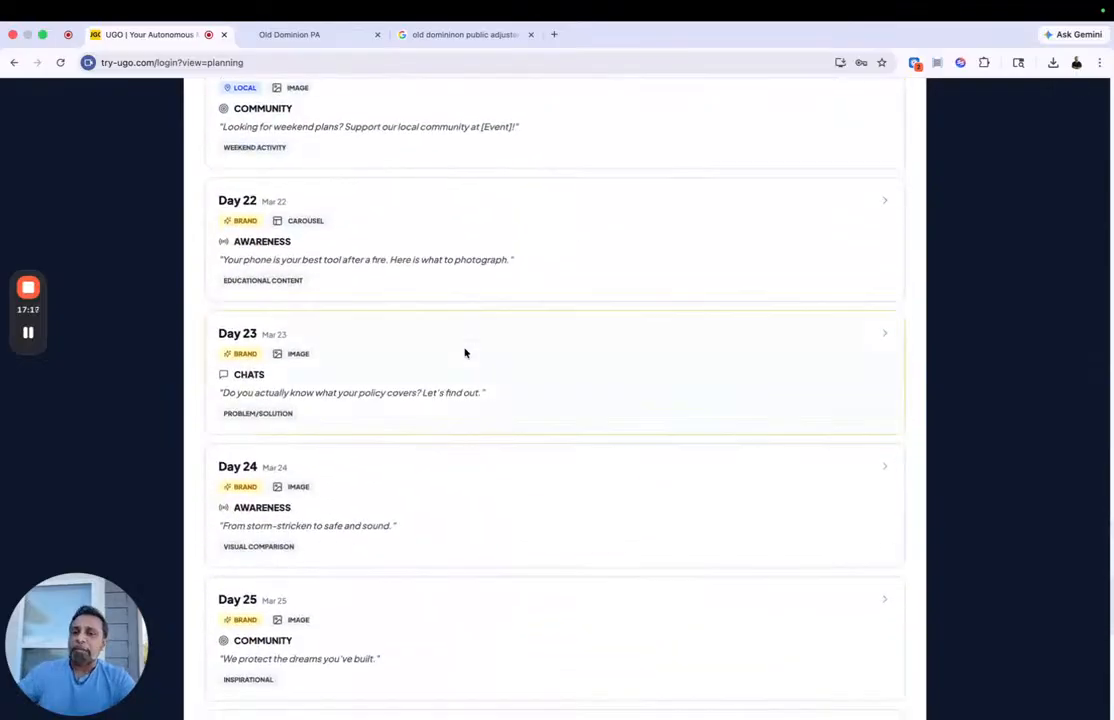
scroll(464, 352, down, 4)
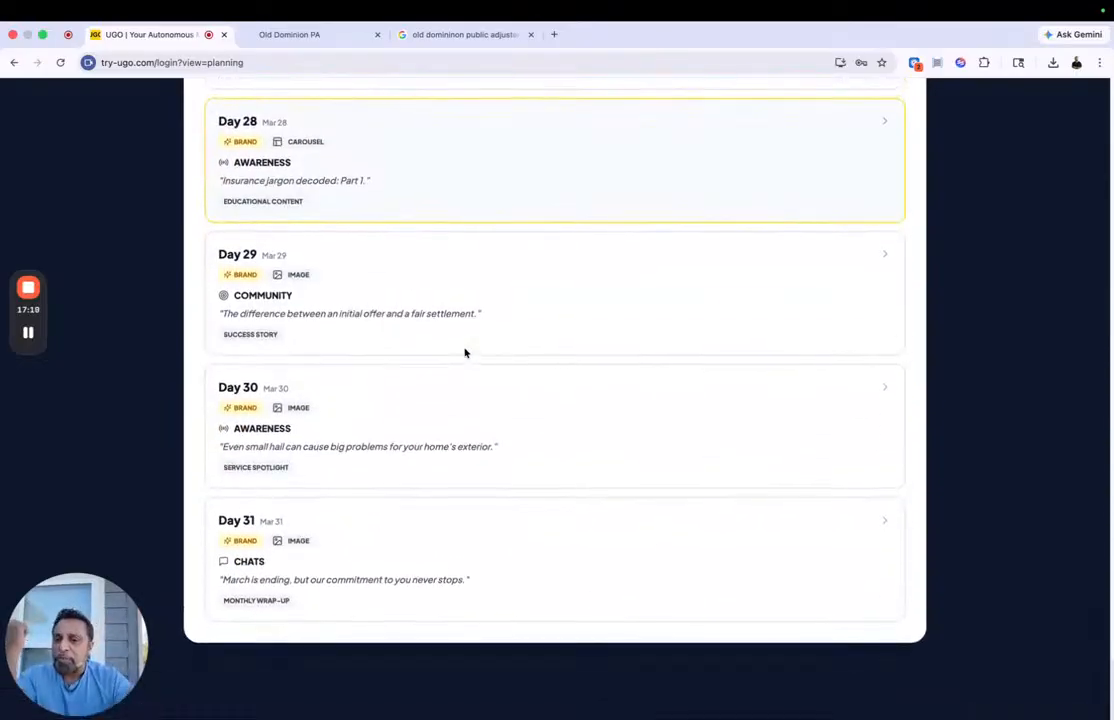
scroll(464, 352, up, 15)
scroll(464, 352, up, 20)
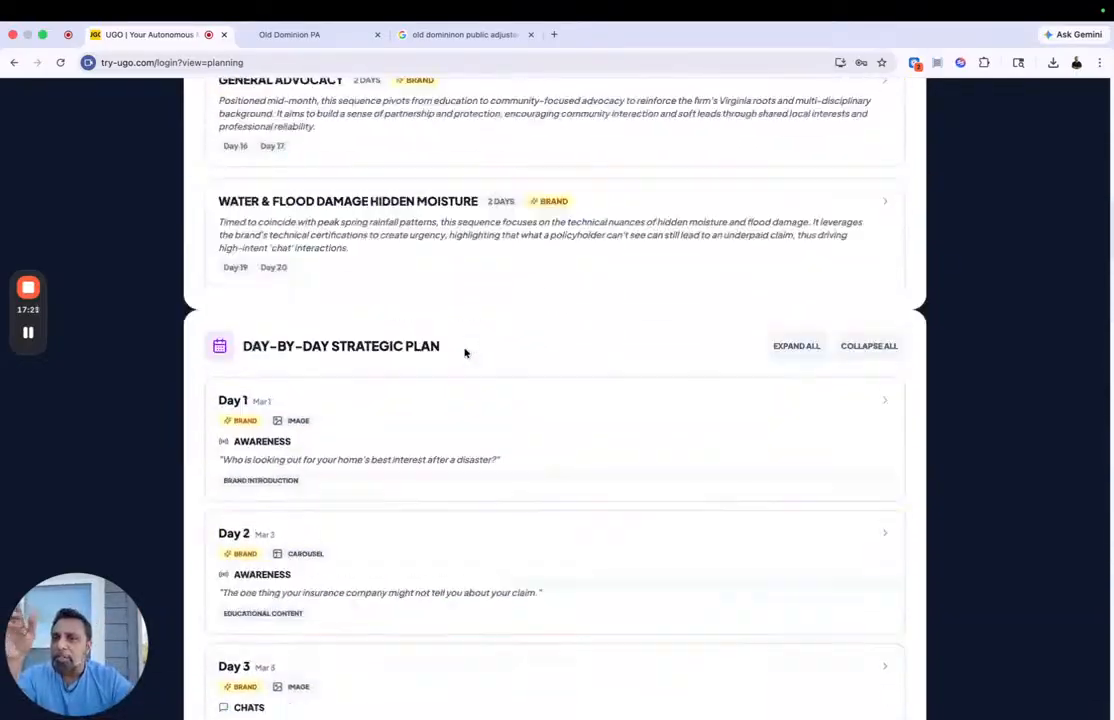
scroll(464, 352, up, 1)
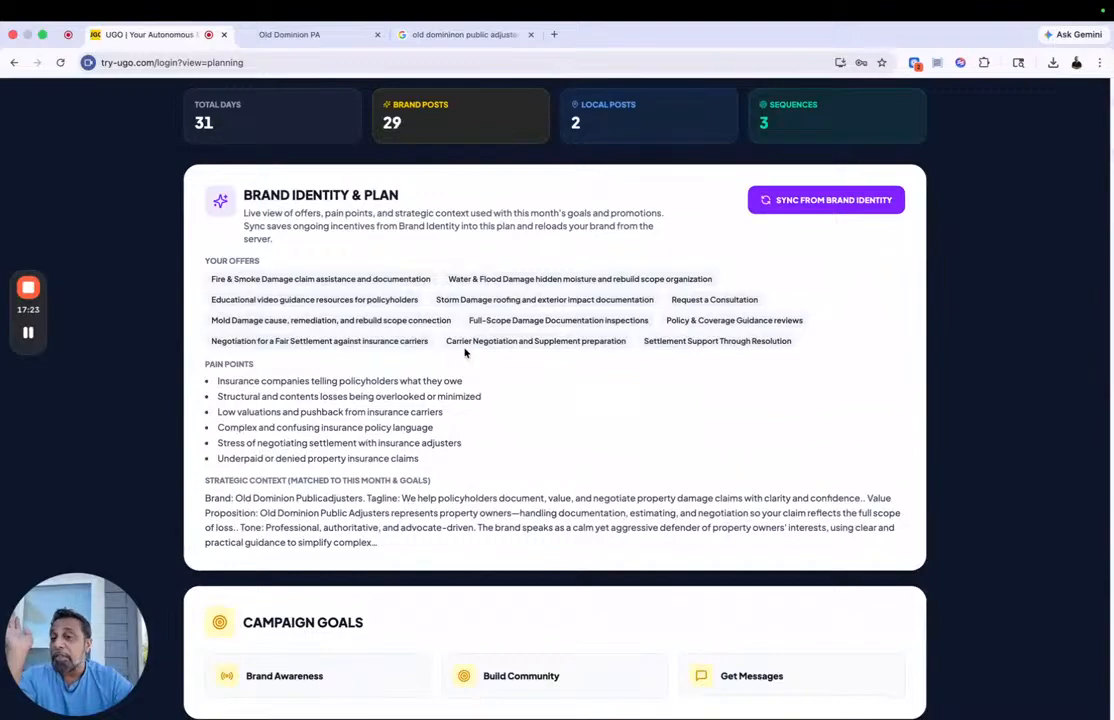
scroll(464, 352, up, 5)
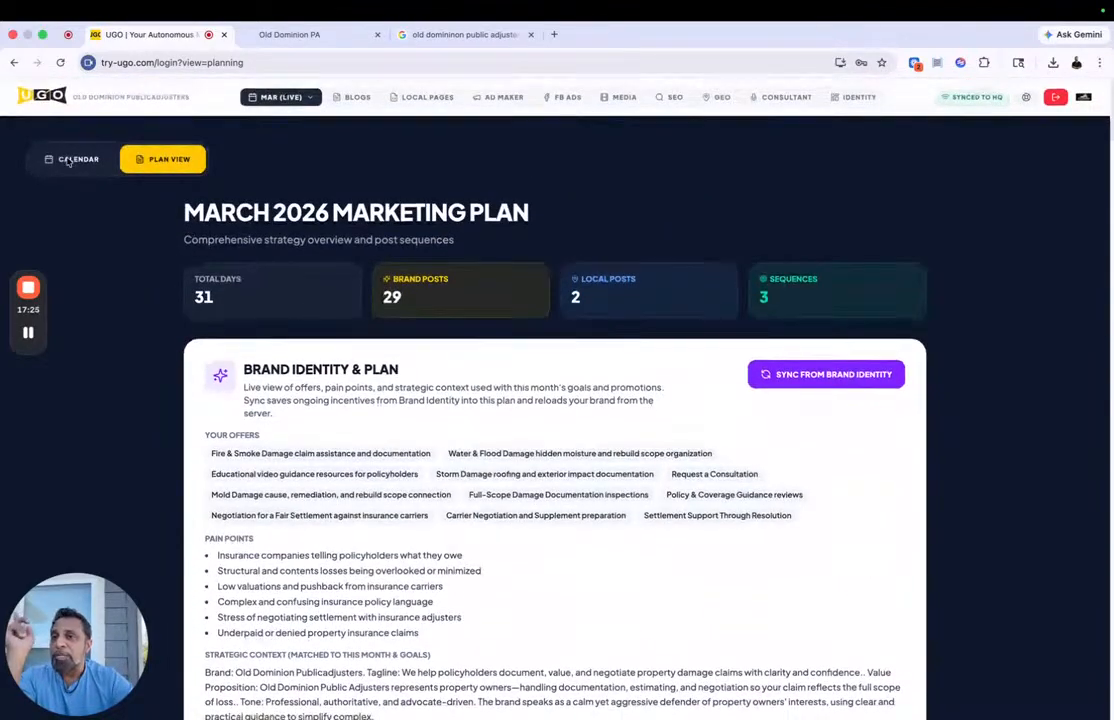
Step: From the content calendar's Batch Tools, find events for the Full Month range
click(70, 160)
click(848, 209)
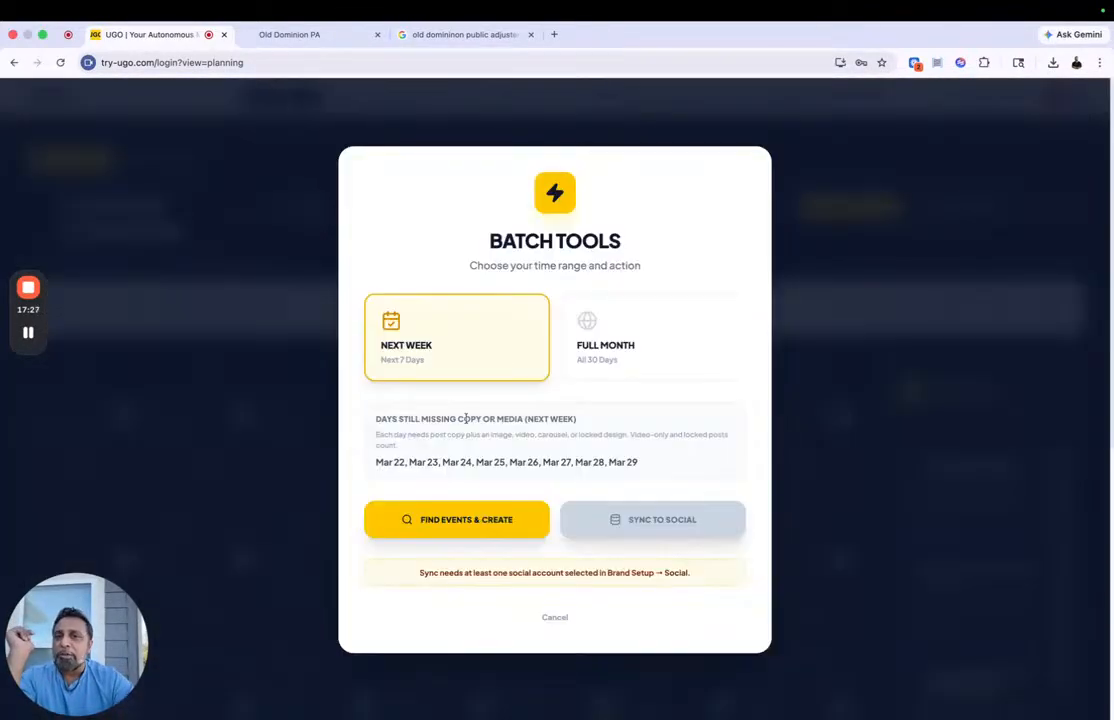
click(600, 364)
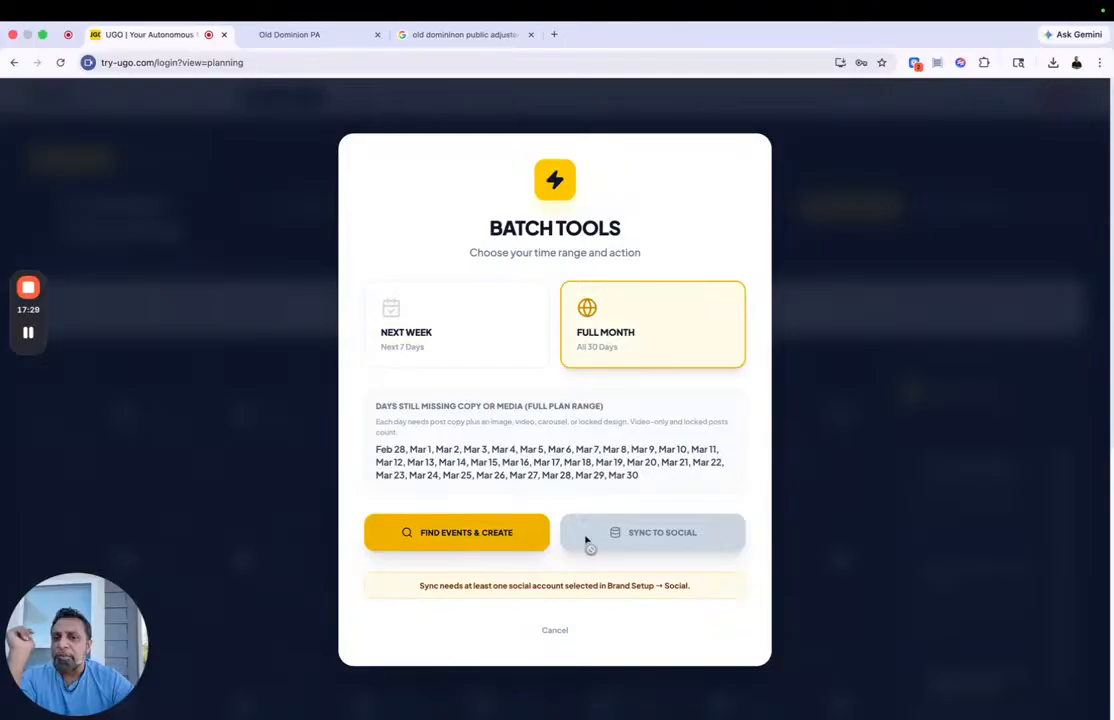
click(494, 534)
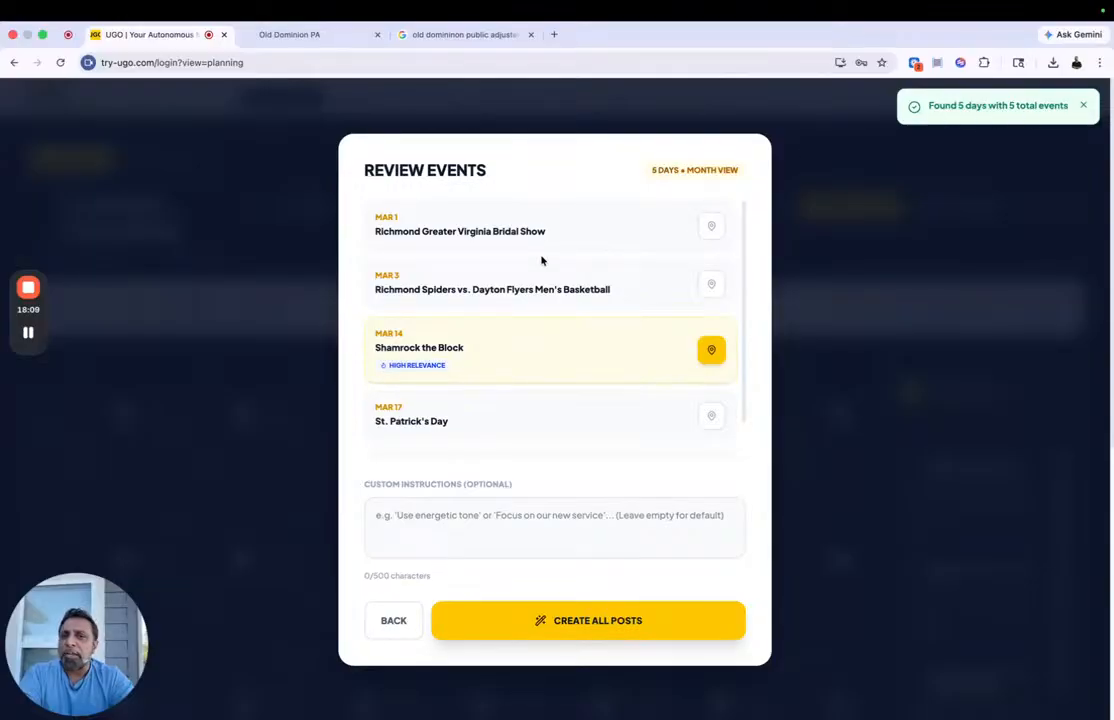
Step: Include the Mar 24 event Rick Wakeman: The Final Solo Tour and create all posts without custom instructions
scroll(527, 366, down, 1)
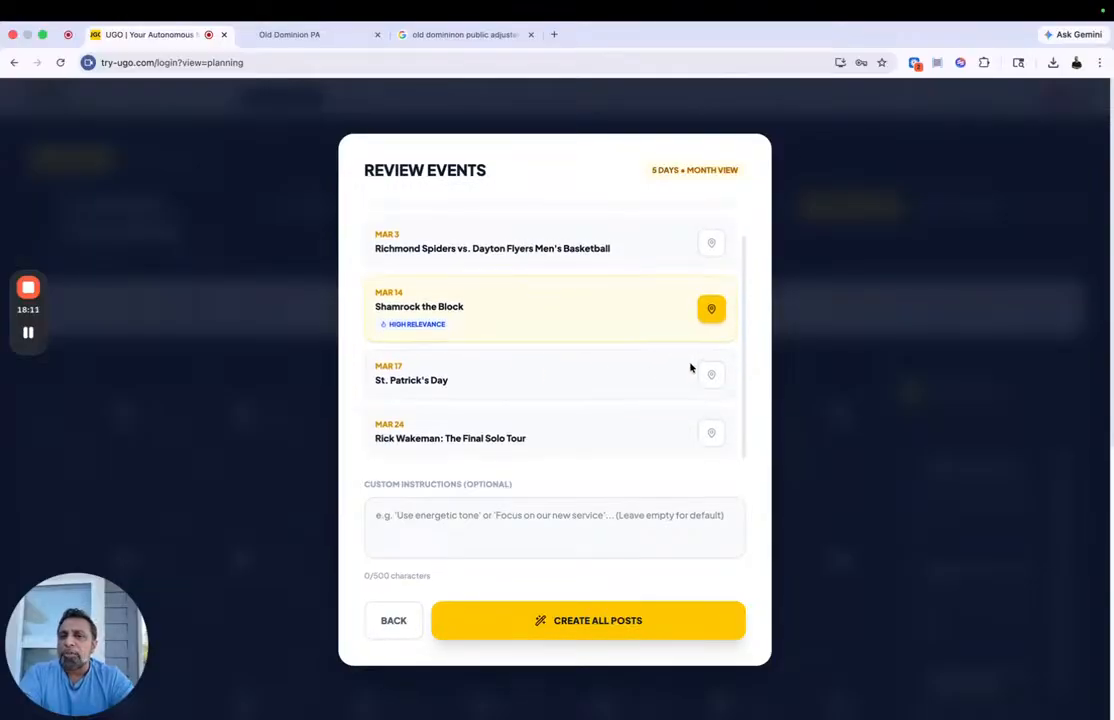
scroll(696, 378, up, 1)
scroll(696, 378, down, 1)
click(714, 436)
click(441, 521)
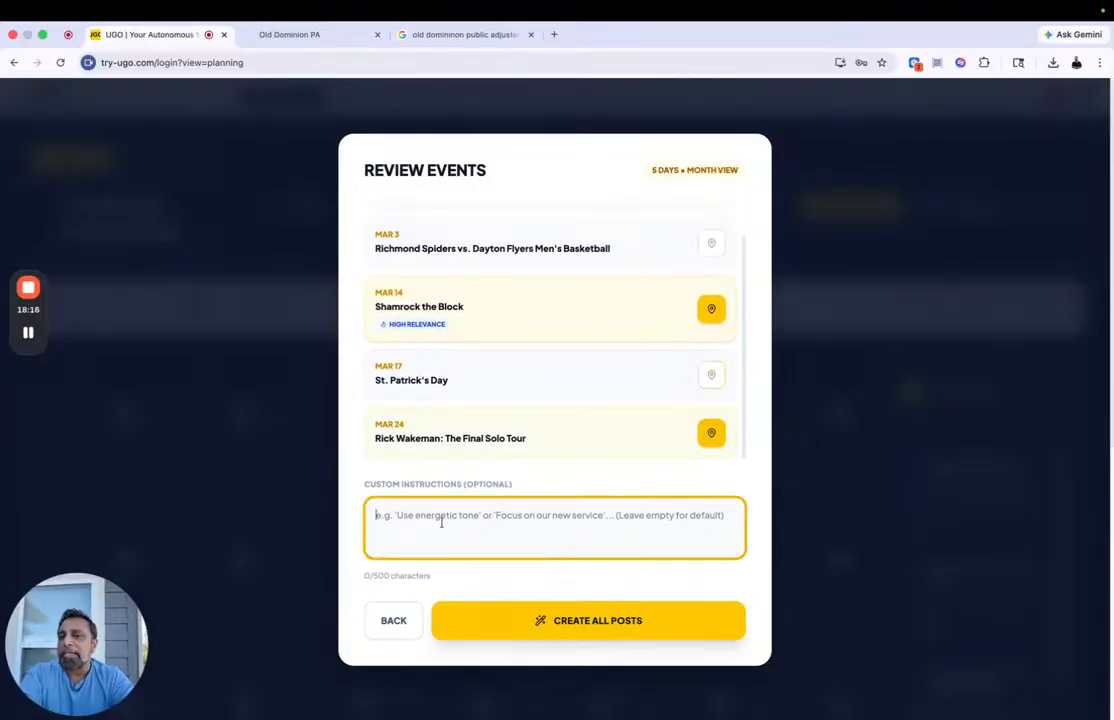
click(561, 623)
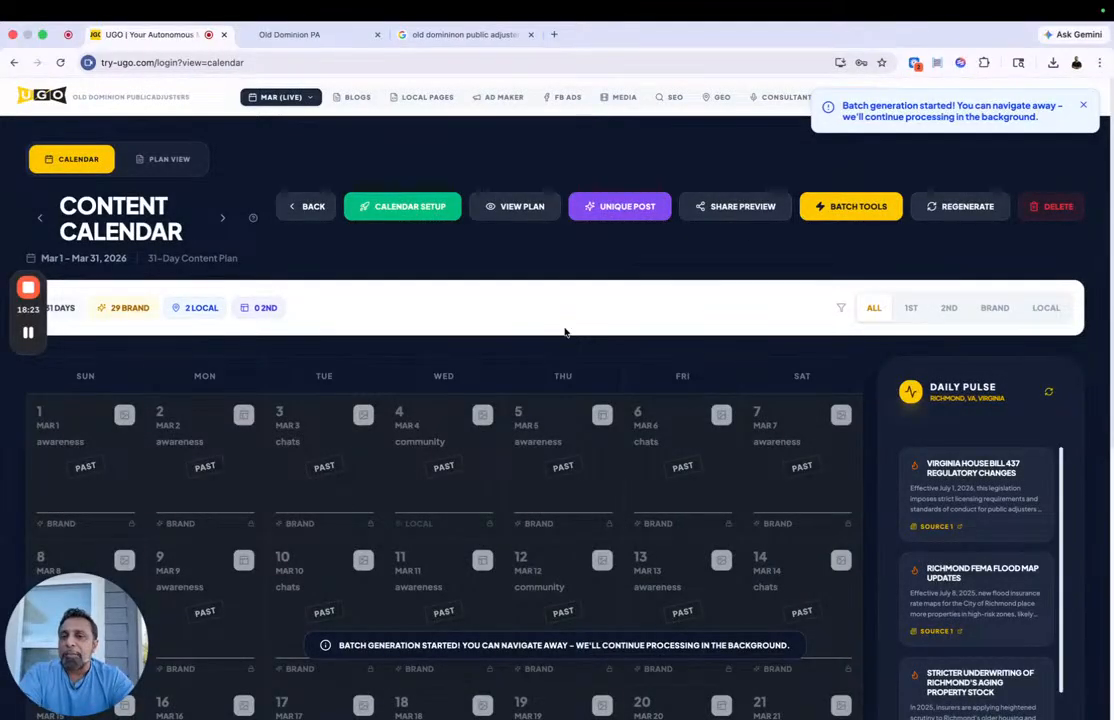
Step: Check the drafting status of the March 23 to 31 posts in the content calendar
scroll(565, 326, down, 5)
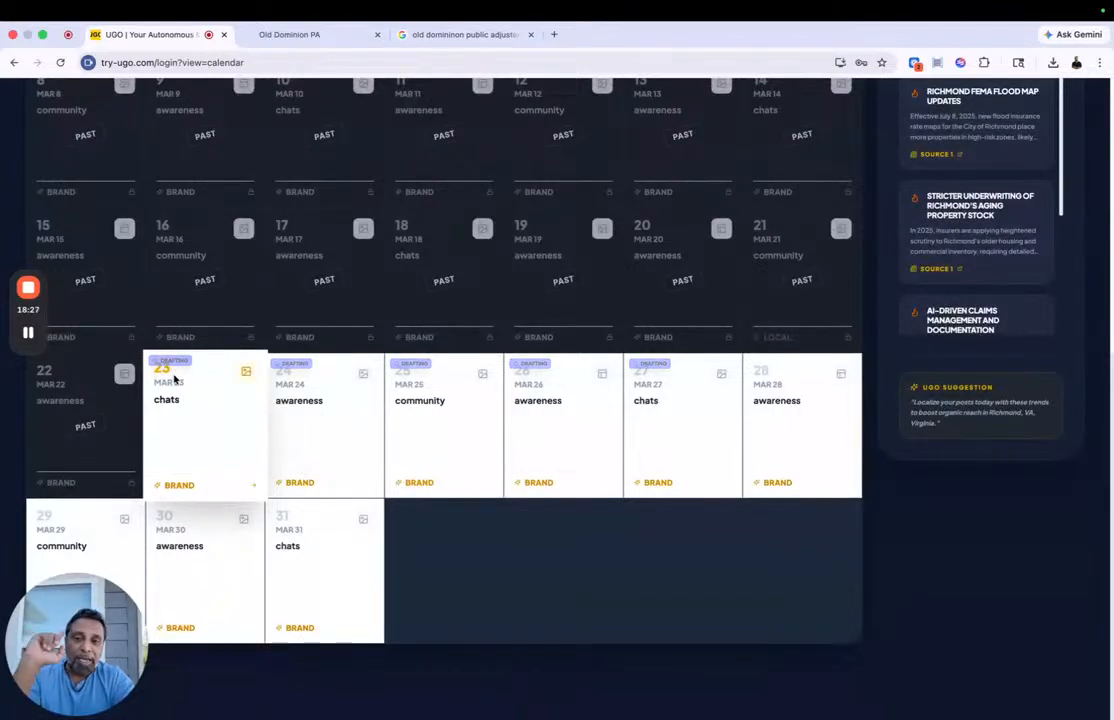
mouse_move(30, 316)
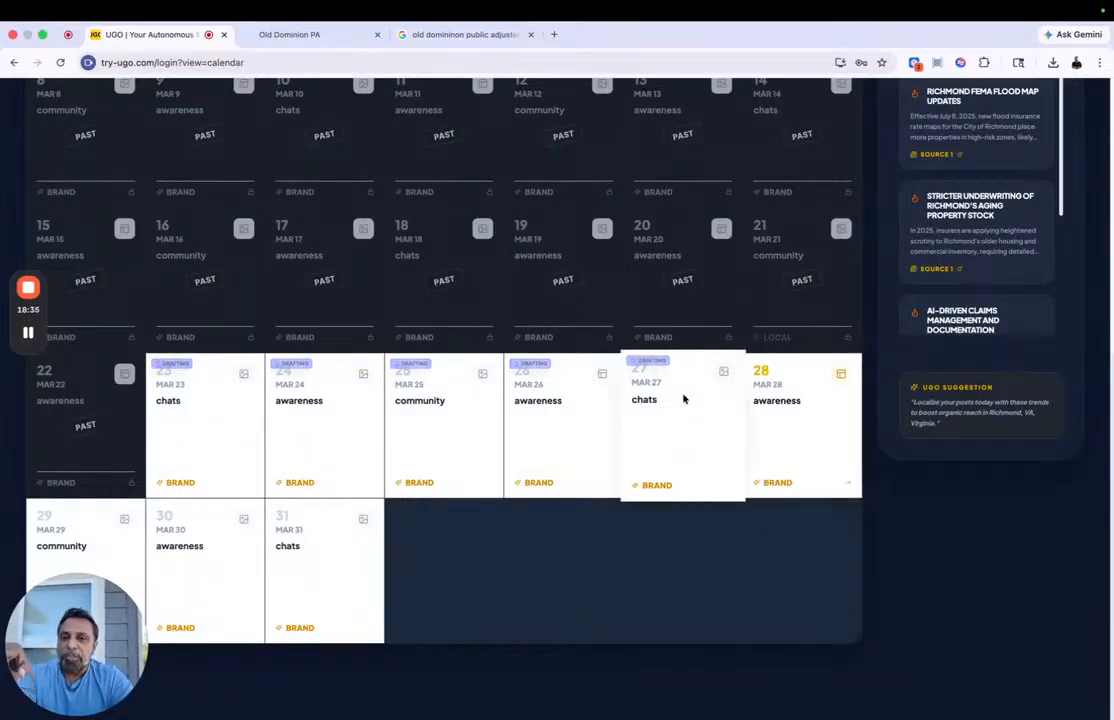
scroll(512, 410, up, 10)
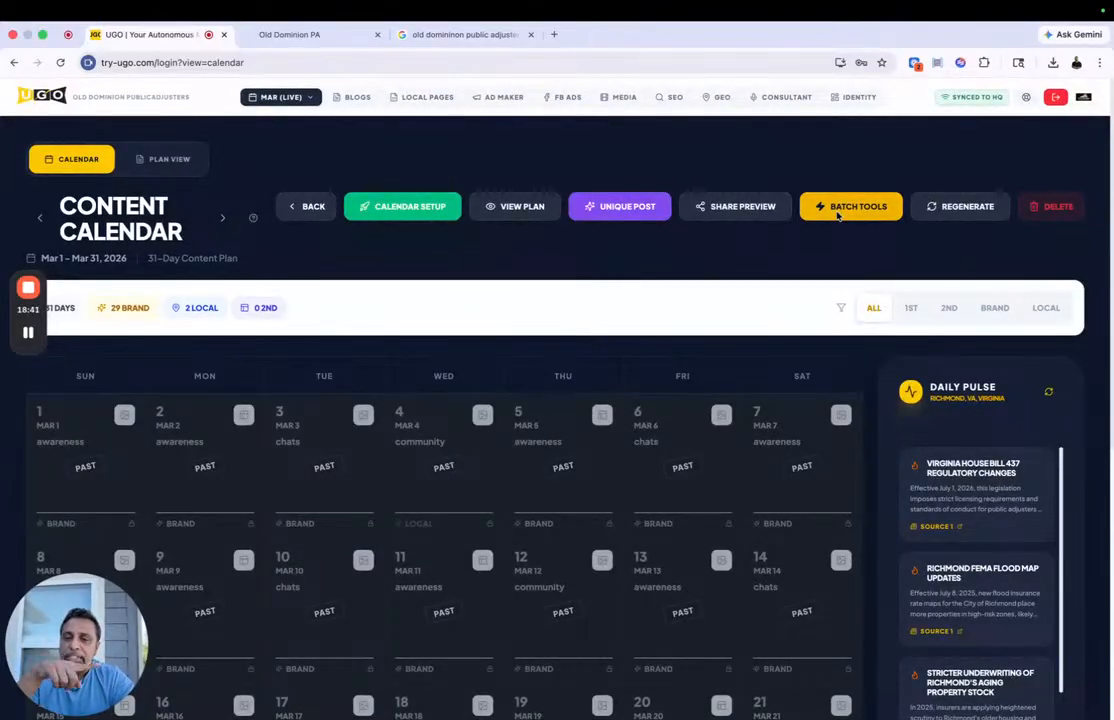
scroll(711, 331, down, 5)
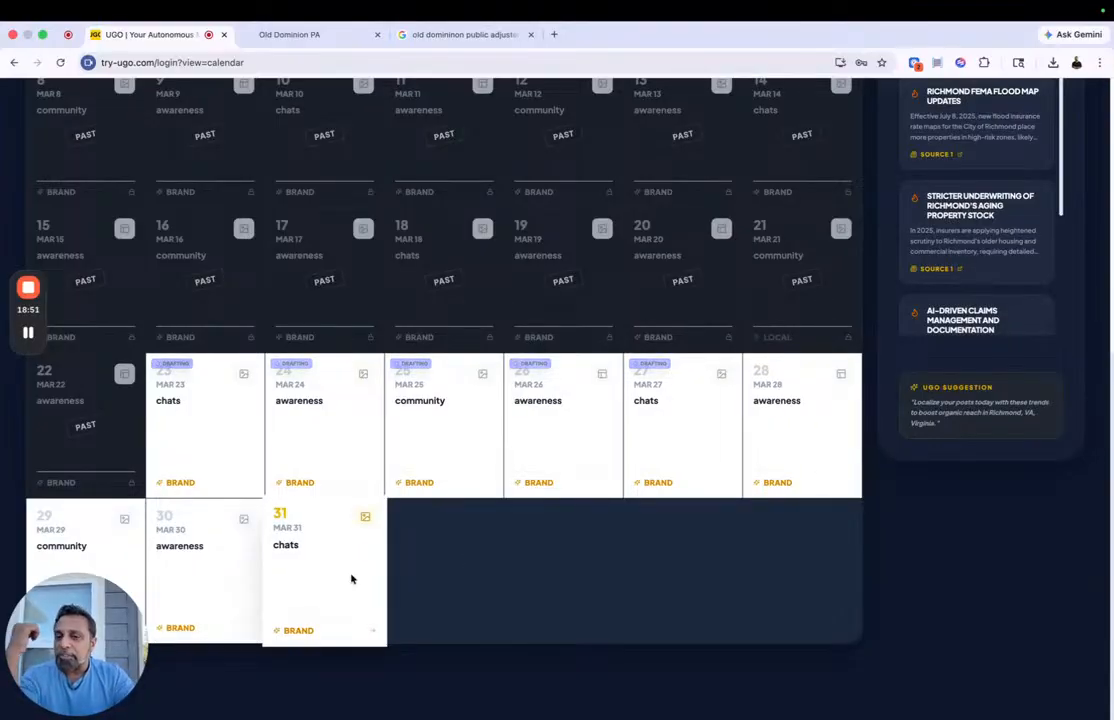
scroll(352, 579, up, 5)
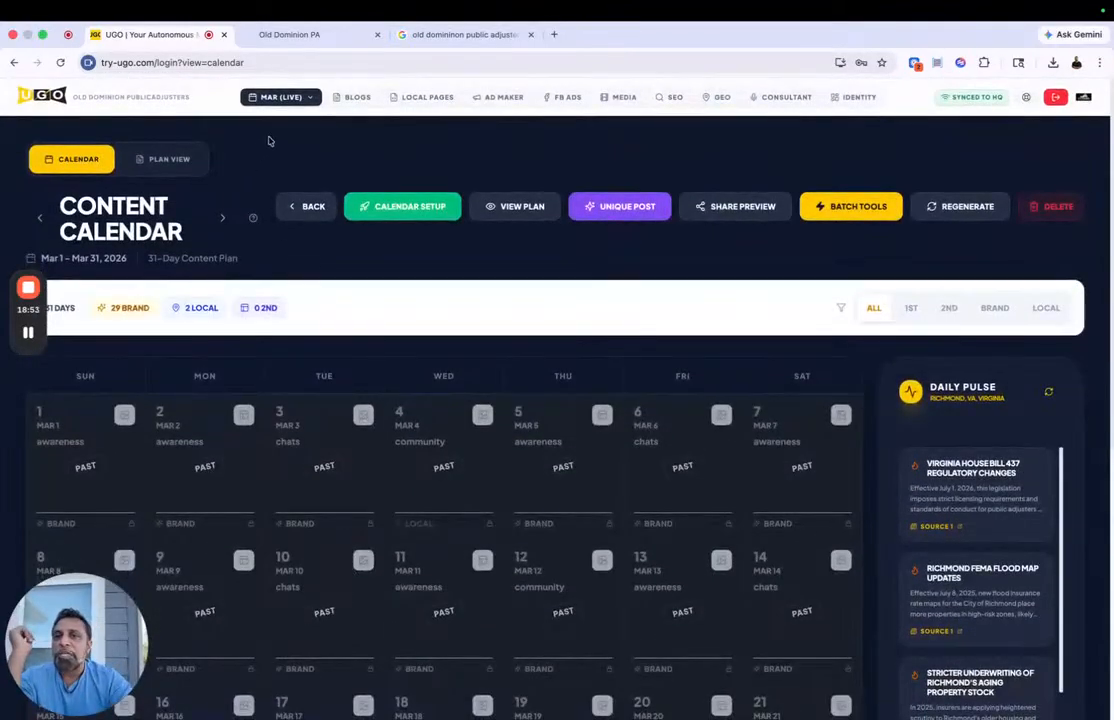
Step: Start an April campaign plan, deselecting Fire & Smoke Damage and Water & Flood Damage and selecting Full-Scope Damage Documentation inspections
click(256, 97)
click(278, 170)
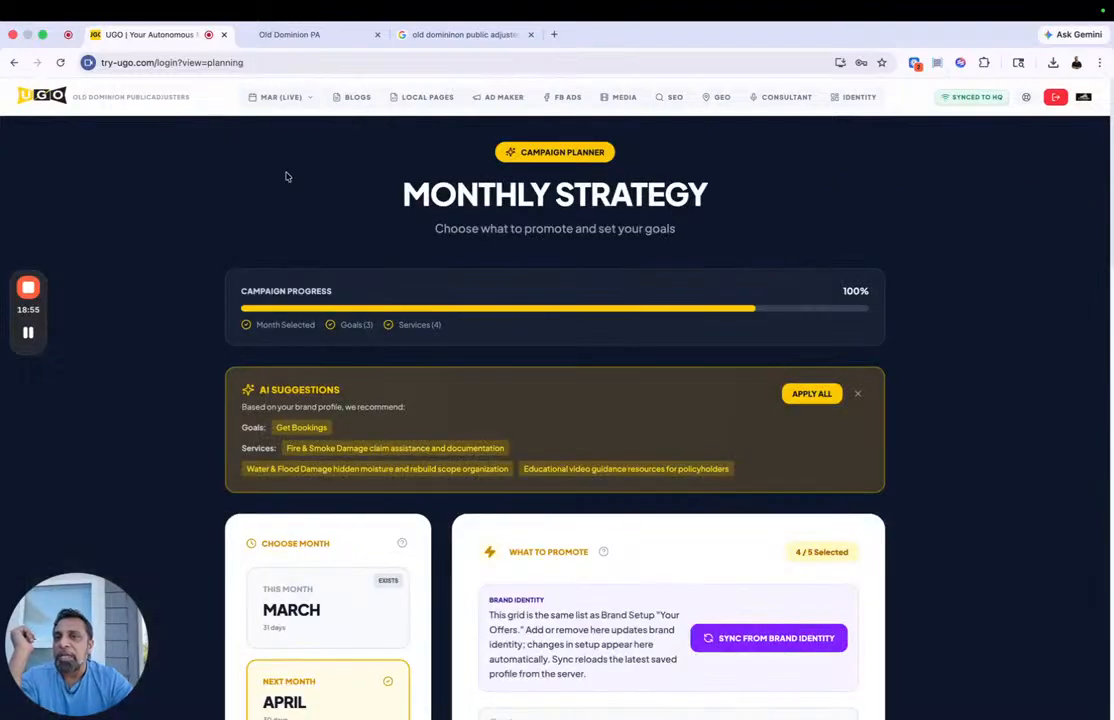
scroll(467, 373, down, 5)
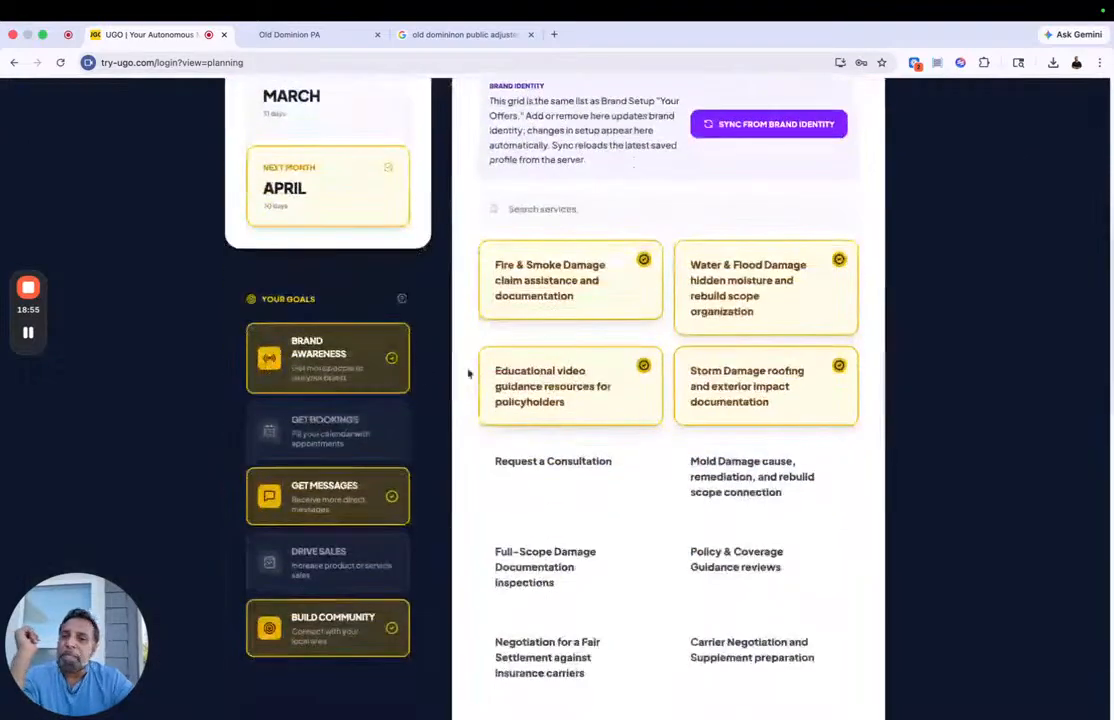
click(562, 282)
click(684, 281)
click(533, 575)
scroll(453, 490, down, 2)
scroll(619, 477, down, 5)
scroll(619, 477, up, 12)
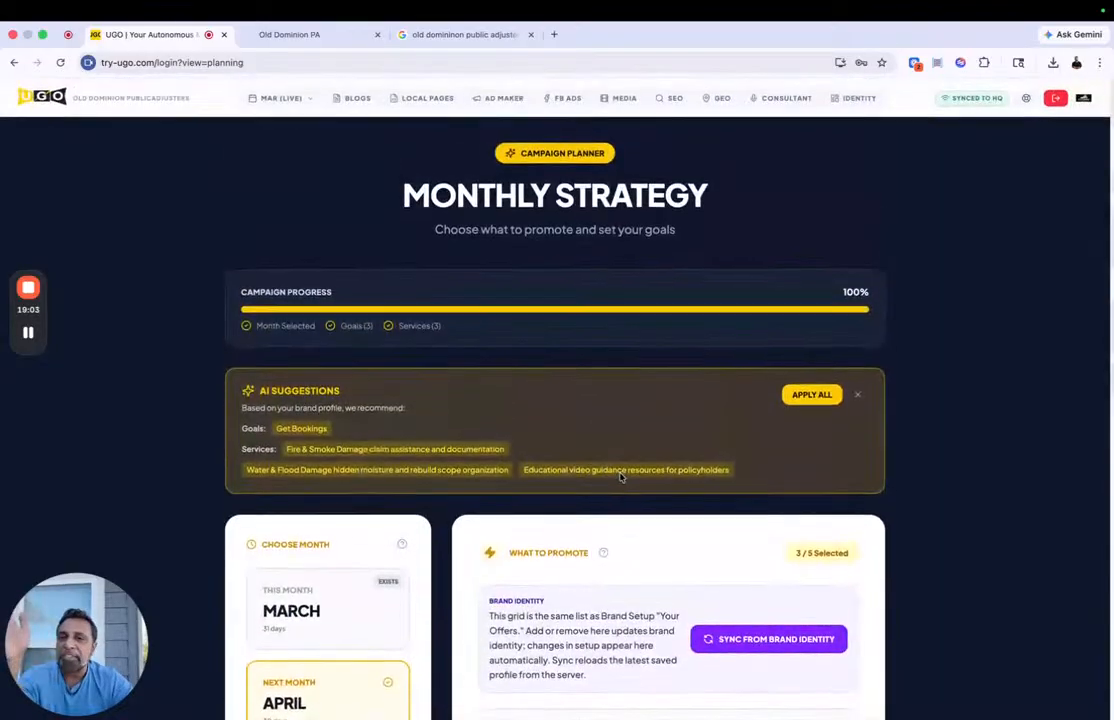
Step: In the blogs area, generate a new blog from the trending topic "Claim Tips for Historic Home Damage in Richmond, VA"
click(350, 98)
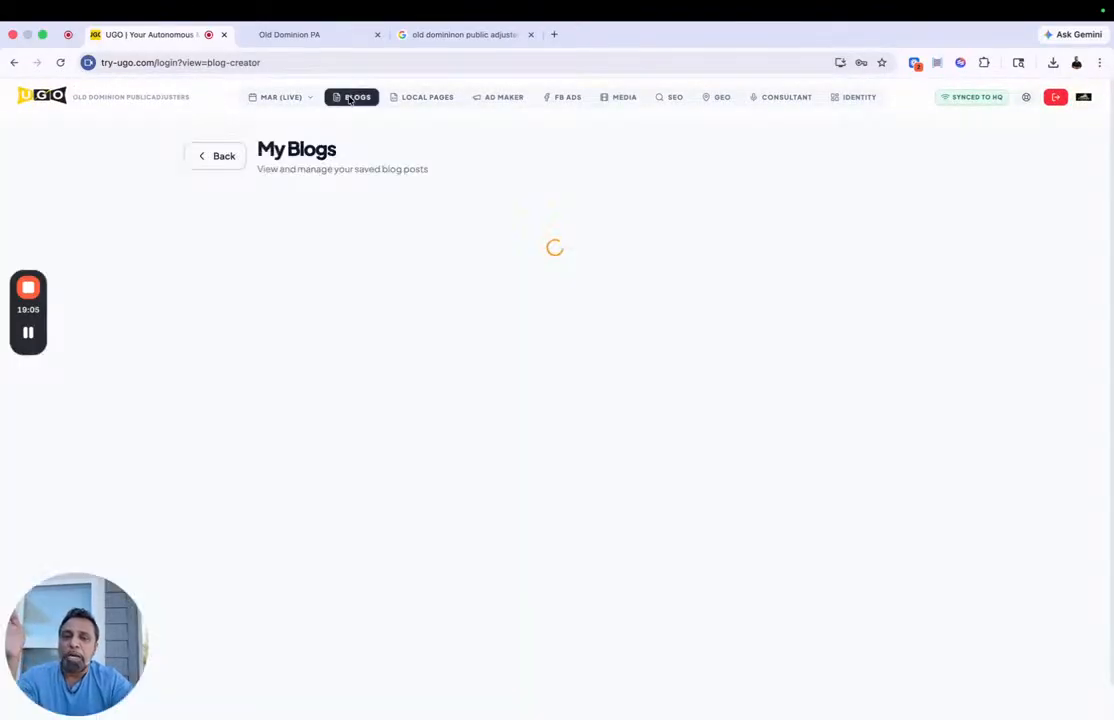
scroll(472, 360, down, 1)
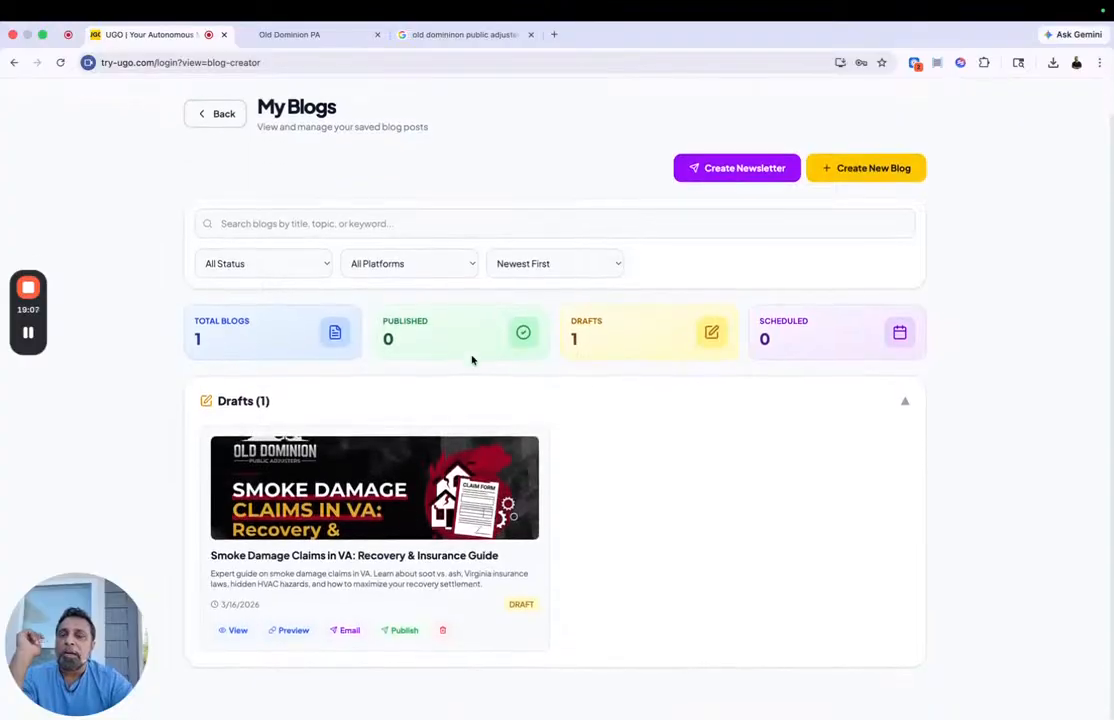
scroll(471, 355, down, 2)
scroll(472, 360, down, 1)
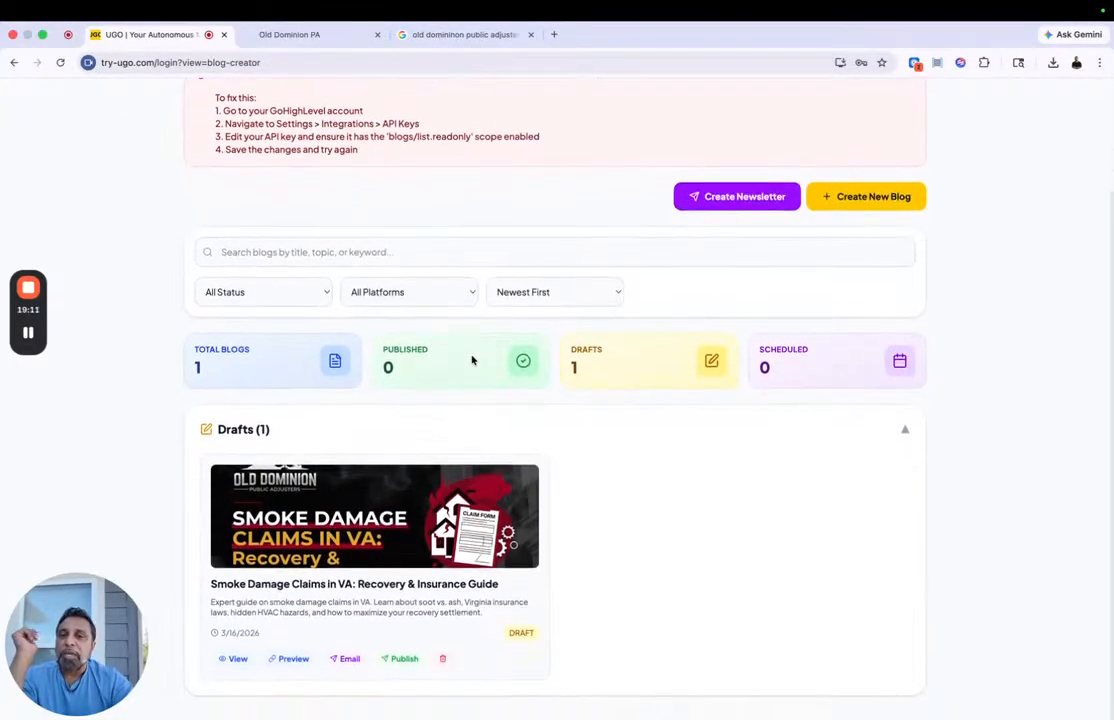
click(880, 204)
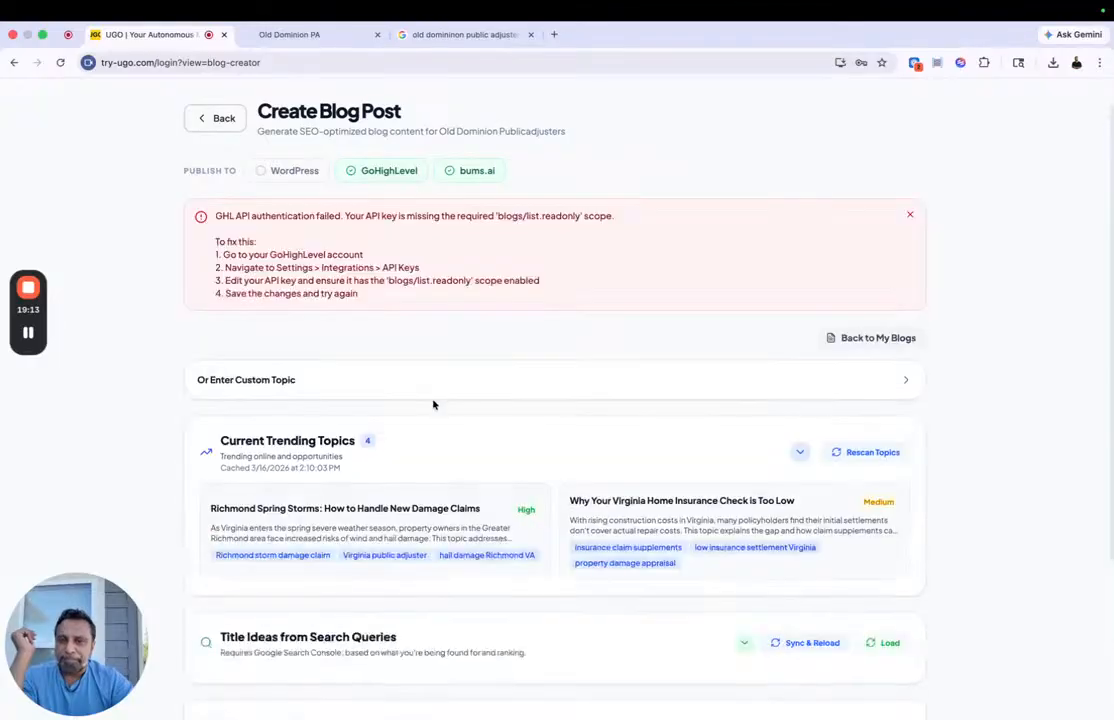
scroll(433, 403, down, 5)
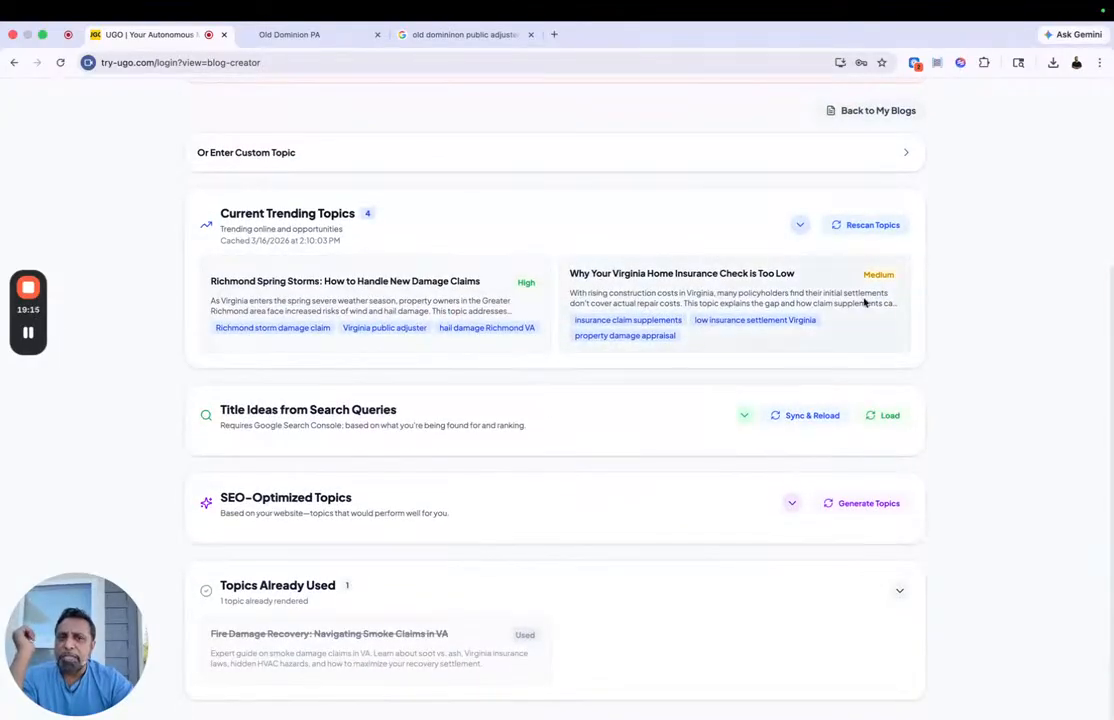
click(799, 225)
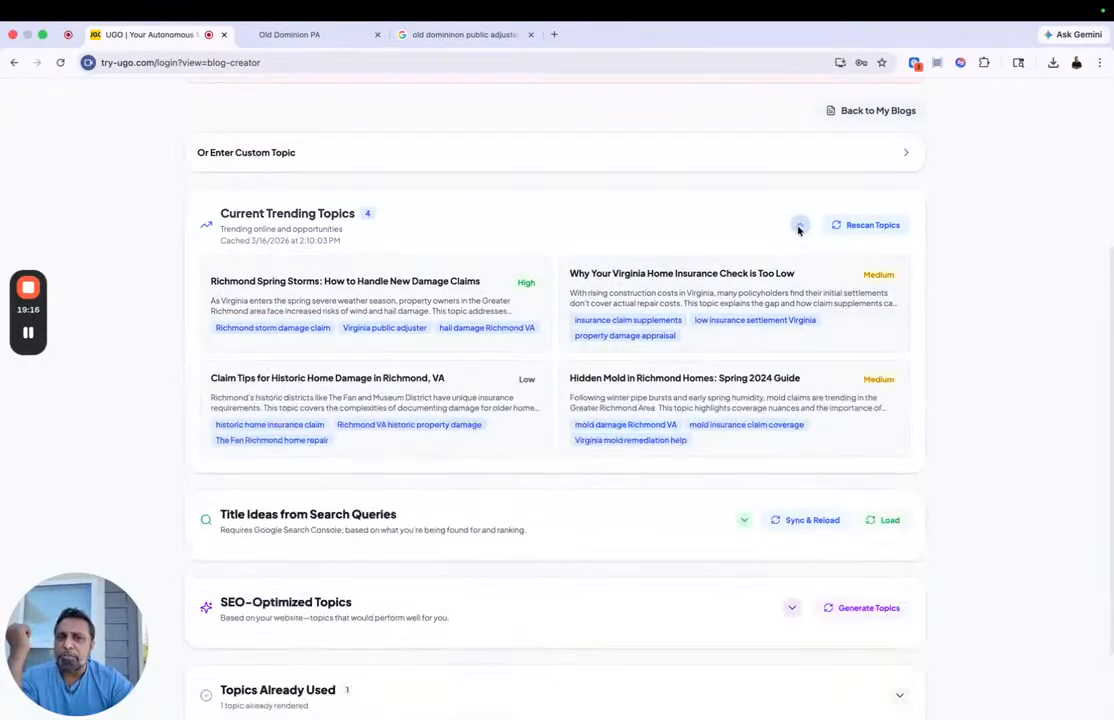
click(286, 386)
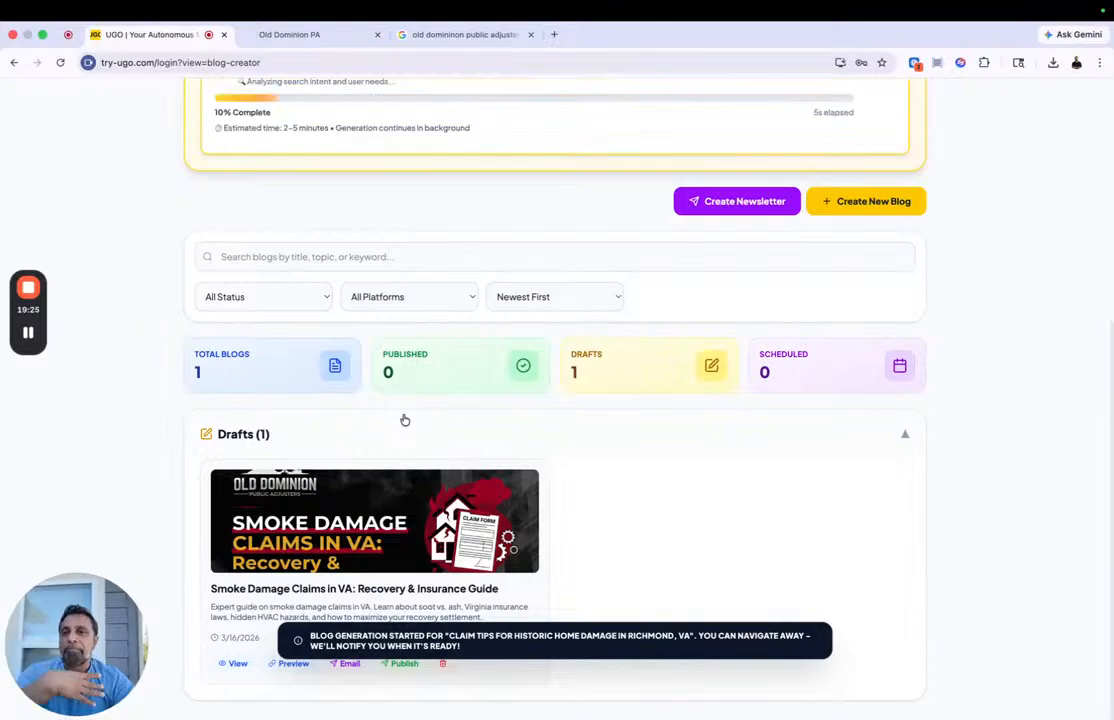
Step: Check the generation progress of the historic home damage blog and the existing blog drafts
scroll(237, 172, up, 2)
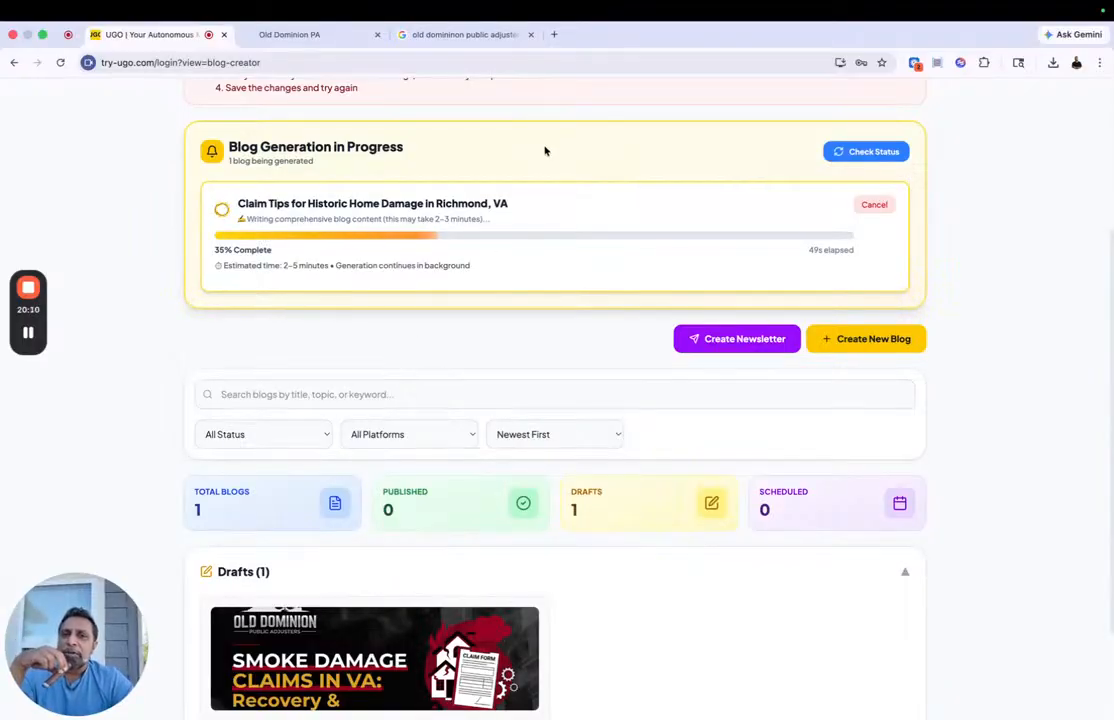
scroll(499, 238, down, 1)
scroll(499, 238, down, 3)
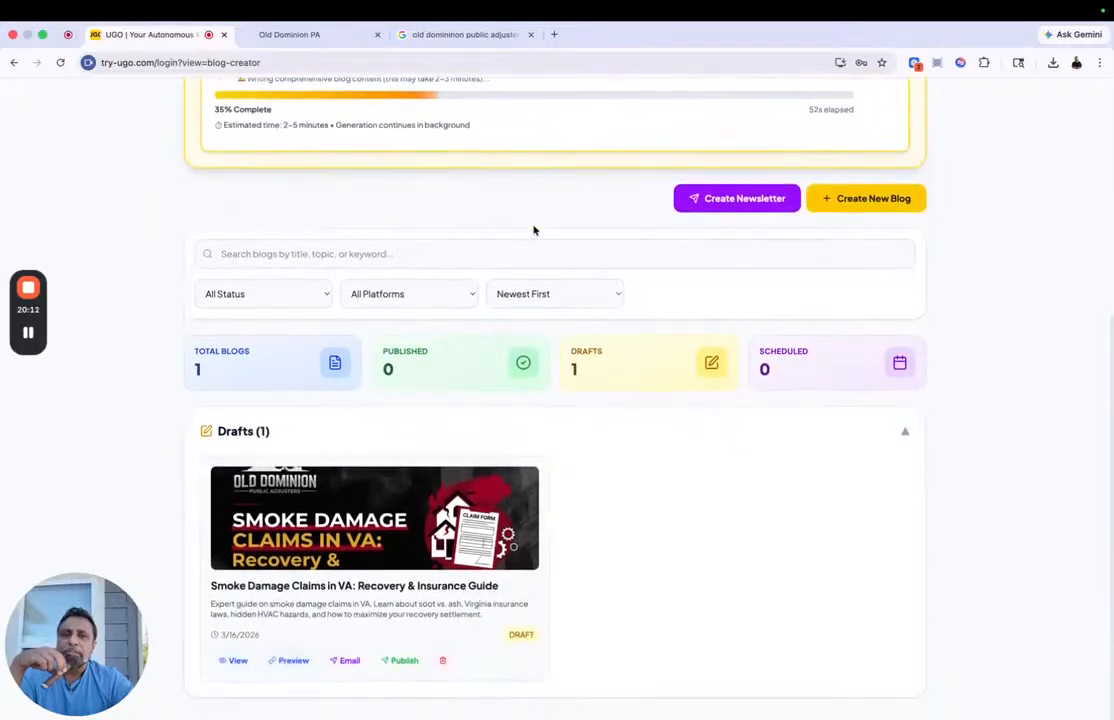
Step: Start a new blog and look into the search-query title ideas and SEO-optimized topics as topic sources
click(867, 205)
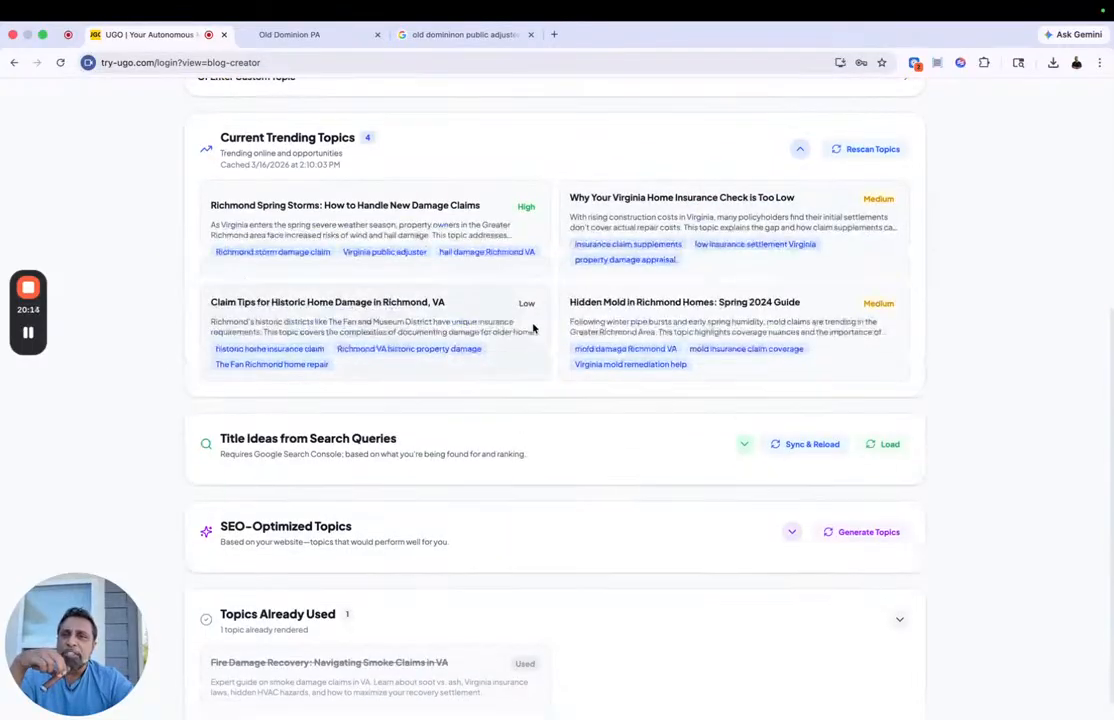
click(533, 426)
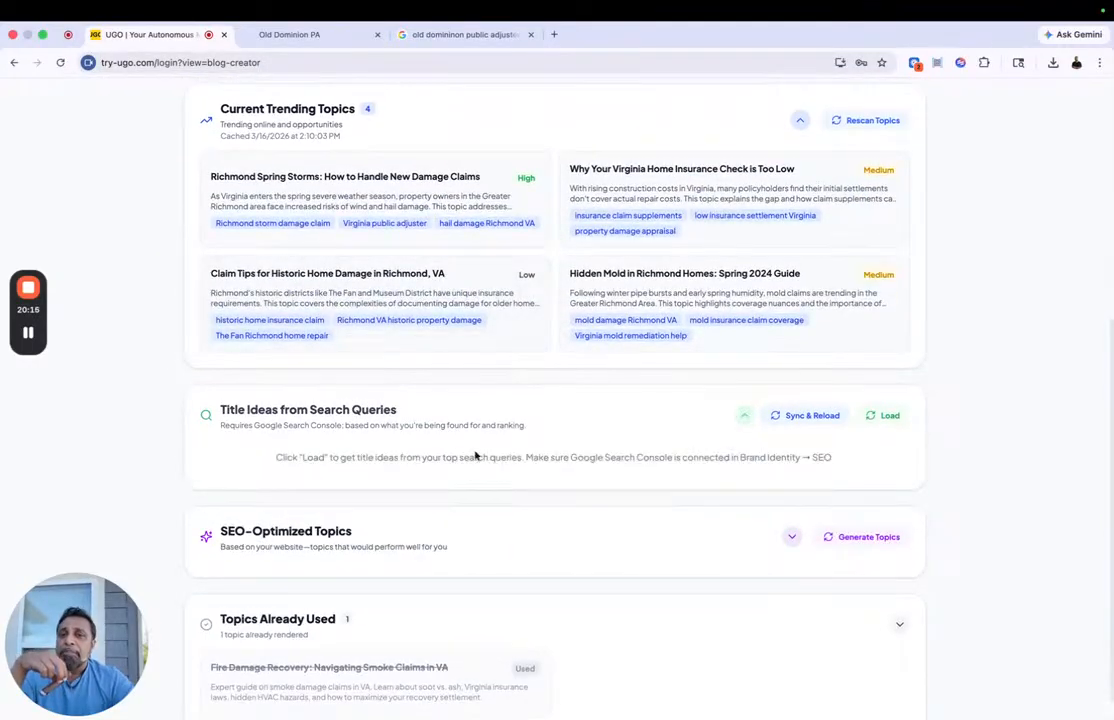
click(744, 415)
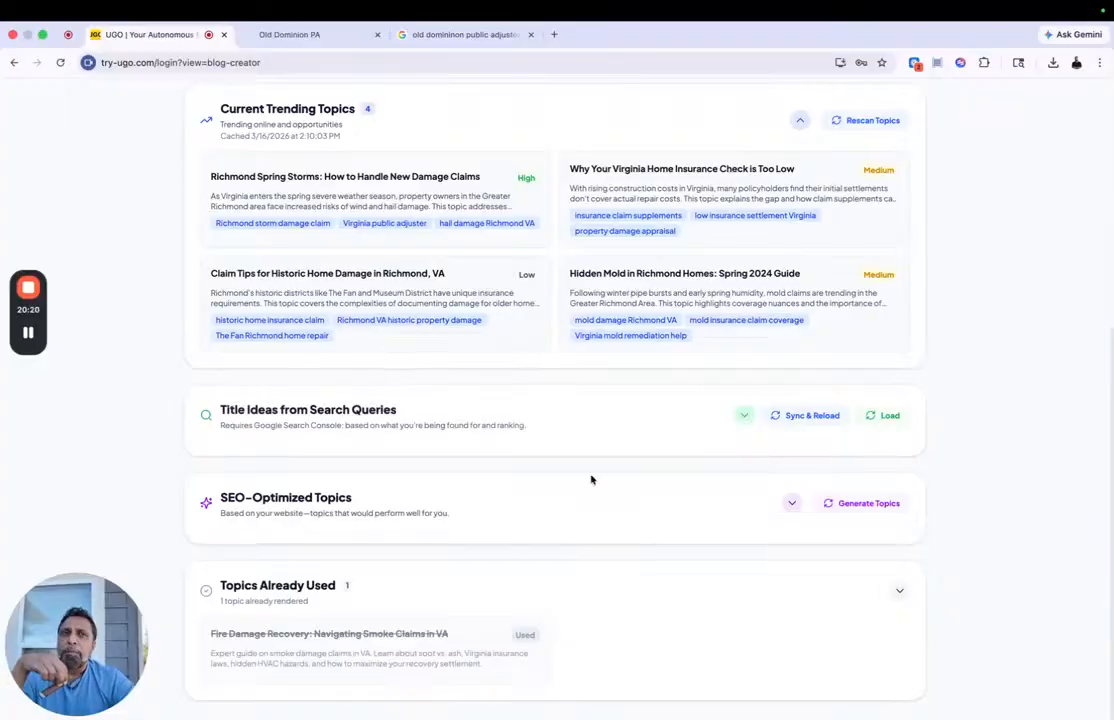
click(791, 503)
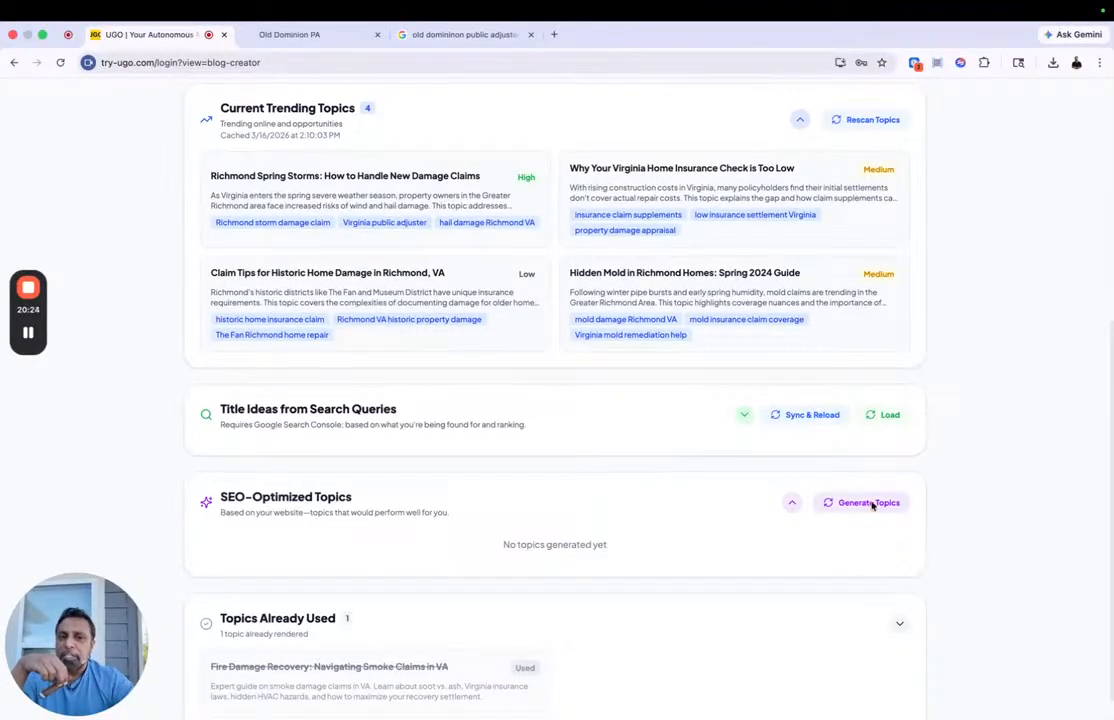
scroll(630, 529, up, 1)
scroll(600, 300, up, 2)
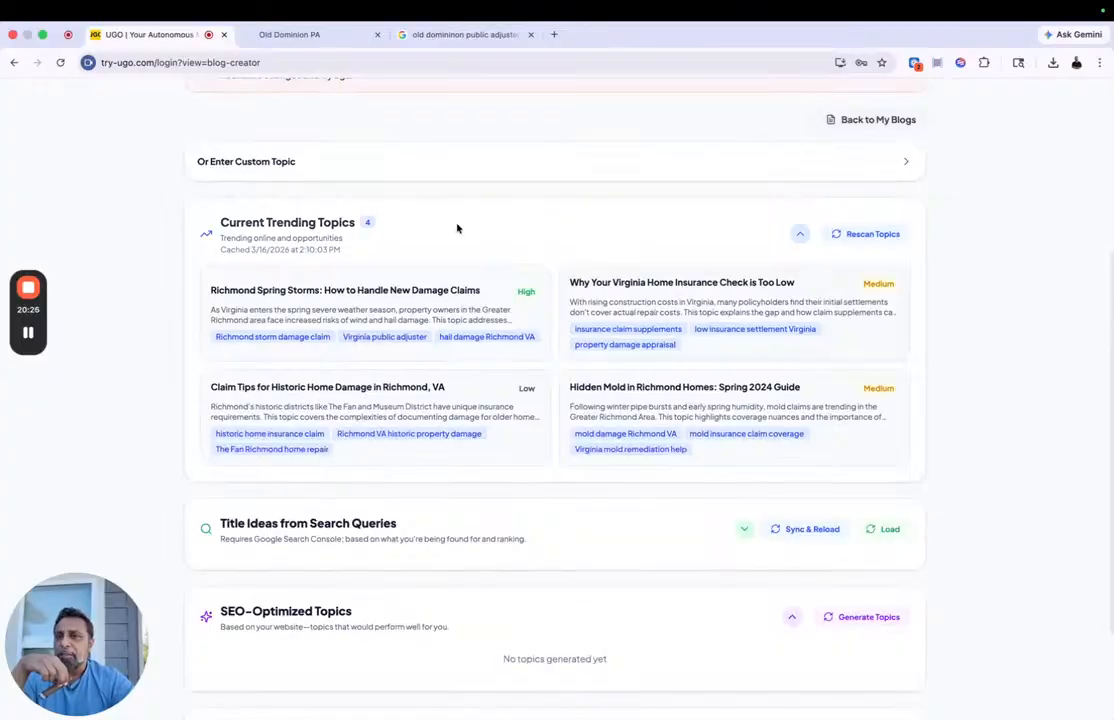
Step: Return to the saved blogs and review the GoHighLevel API notice while following the blog's generation progress
scroll(421, 320, up, 4)
scroll(421, 320, up, 1)
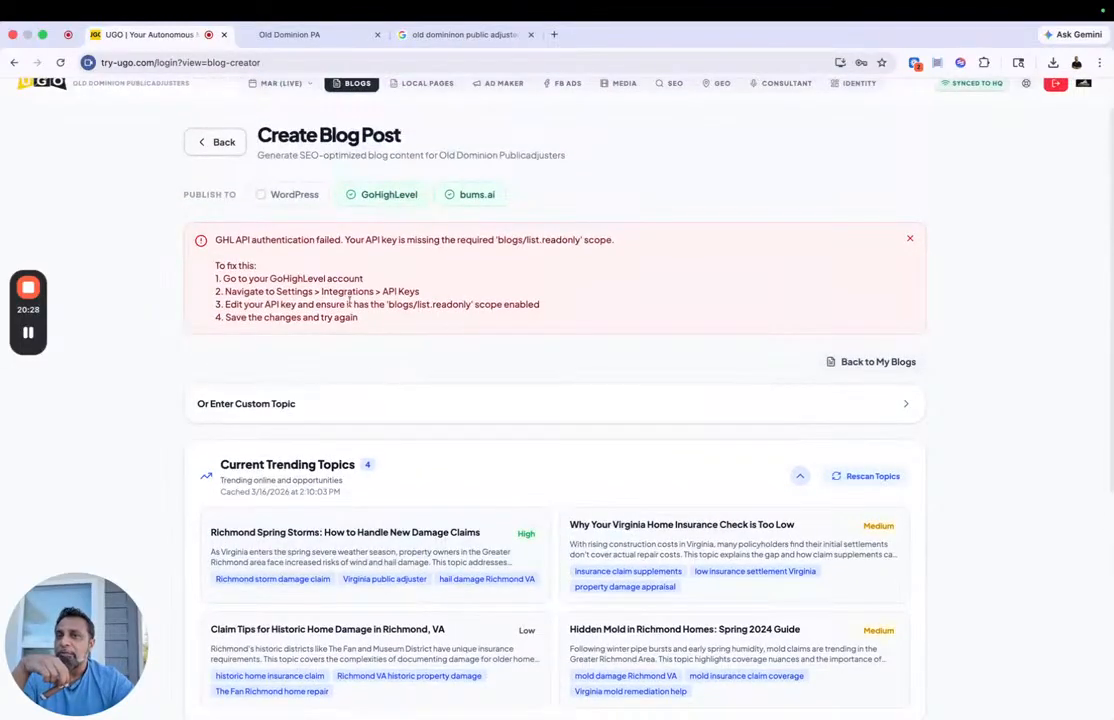
click(226, 146)
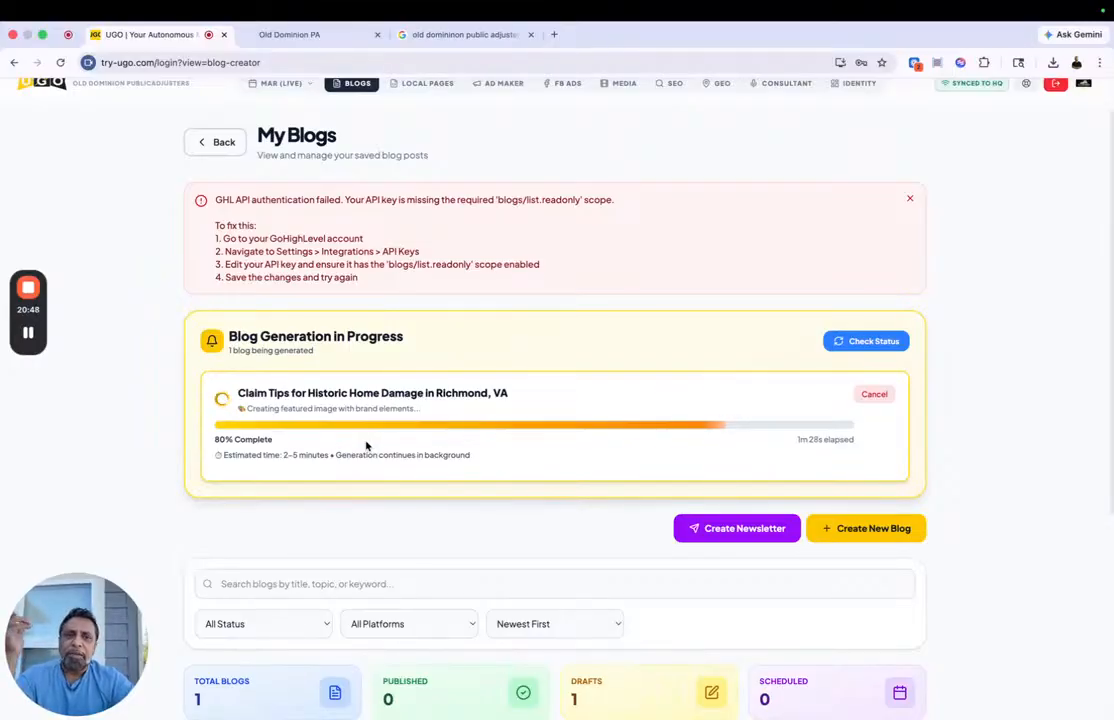
drag(217, 196, 435, 289)
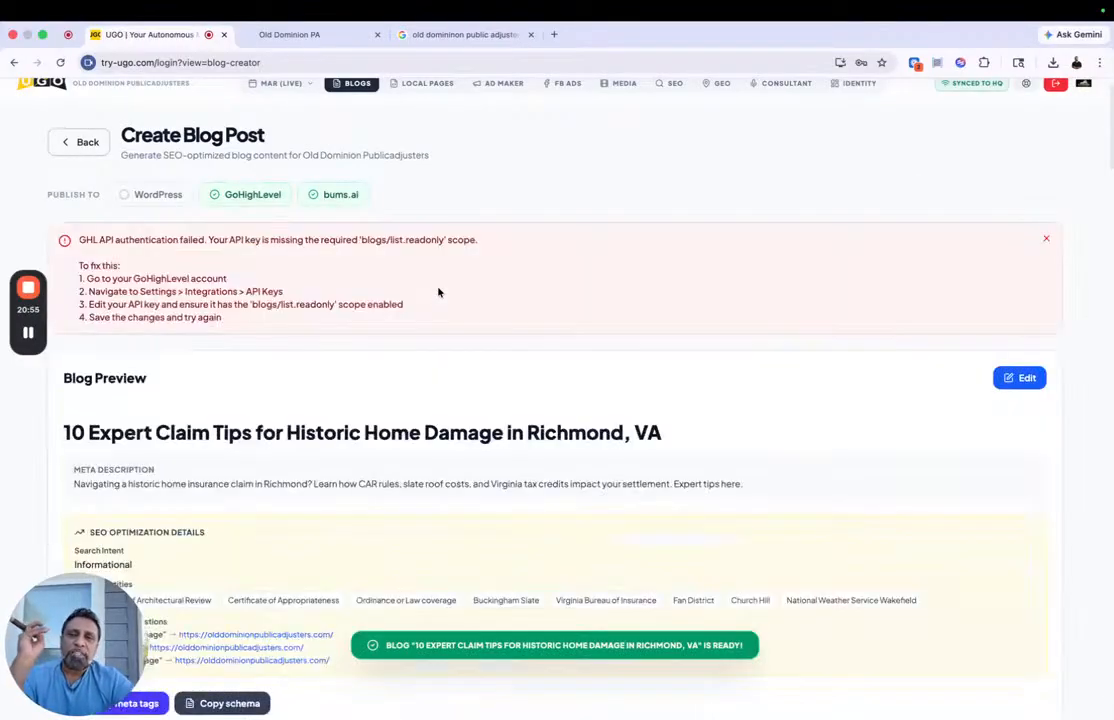
Step: Review the generated historic home damage blog's featured image, meta description, SEO optimization details and internal link suggestions
scroll(438, 292, down, 3)
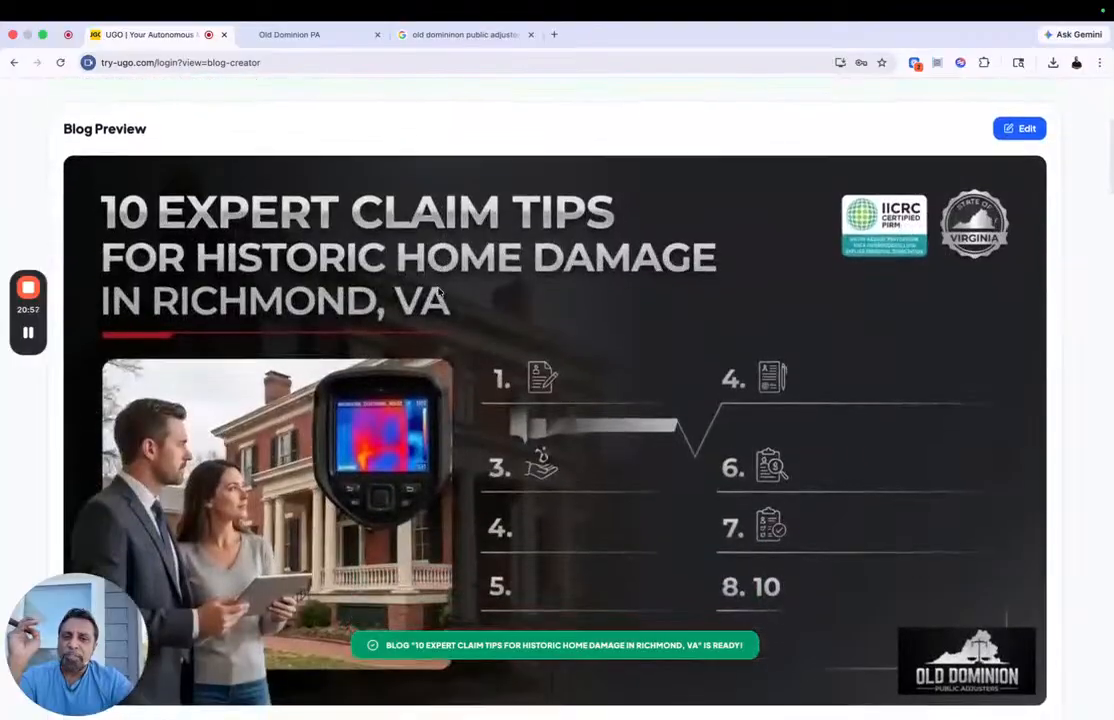
scroll(438, 292, down, 2)
scroll(456, 367, down, 6)
scroll(569, 250, up, 2)
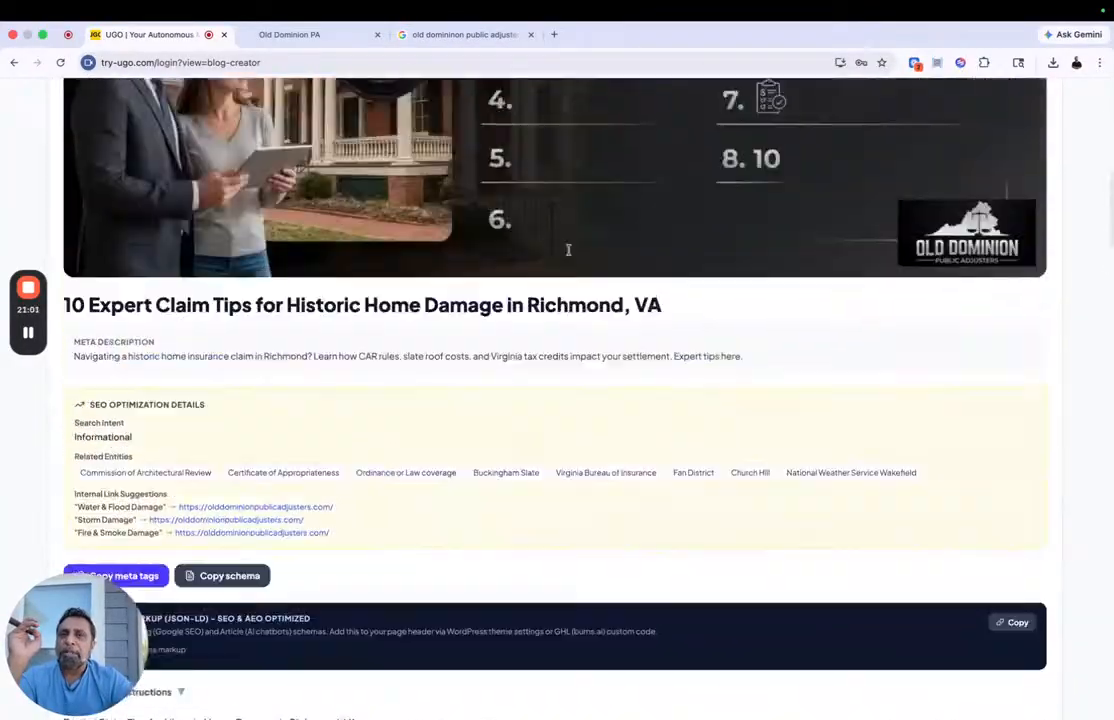
scroll(569, 250, up, 7)
scroll(675, 471, down, 4)
scroll(675, 471, down, 6)
scroll(318, 323, up, 1)
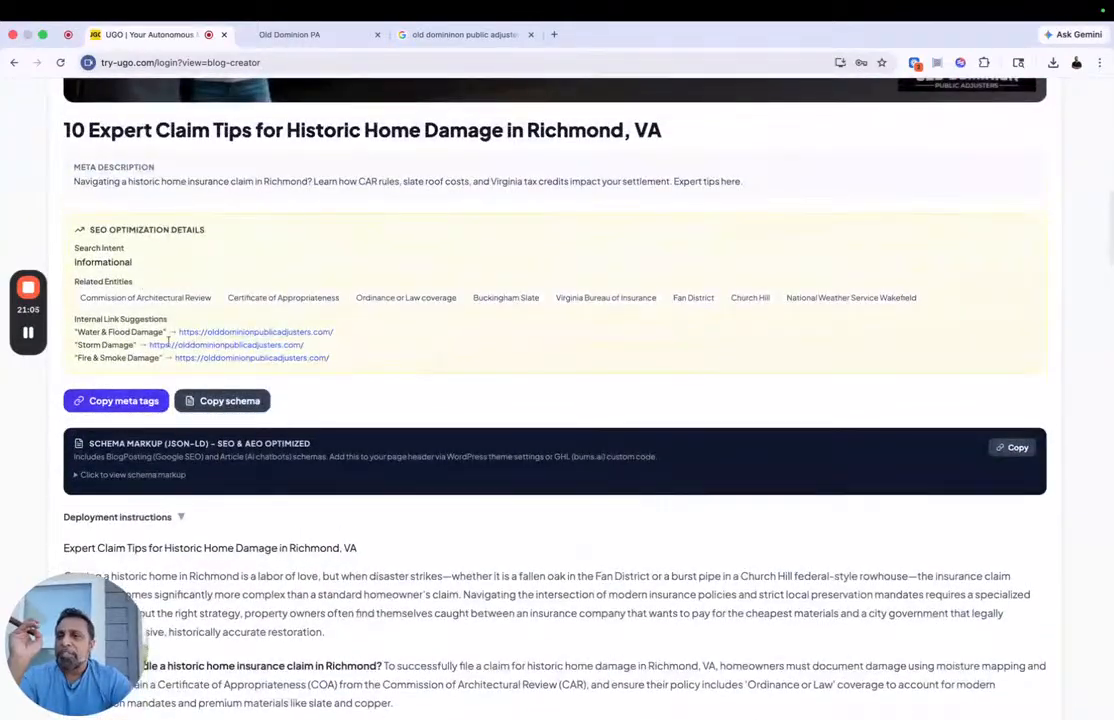
scroll(168, 343, down, 3)
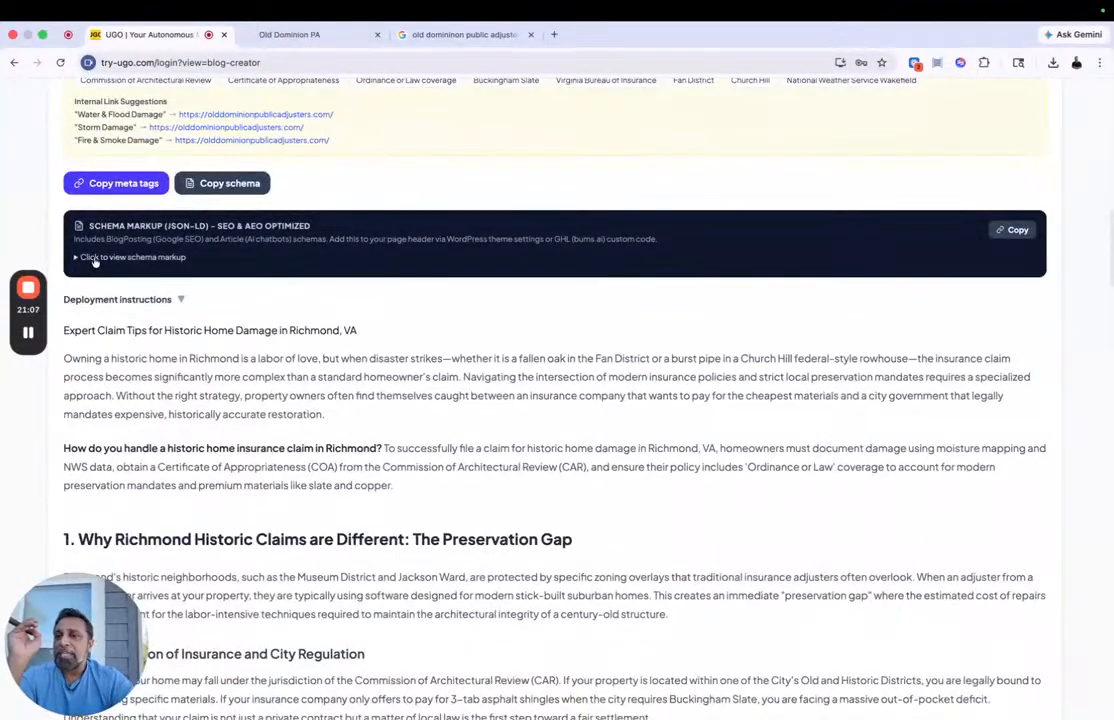
Step: Expand the blog's JSON-LD schema markup to inspect it, and read through the article down to its summary checklist
click(95, 258)
scroll(250, 346, down, 10)
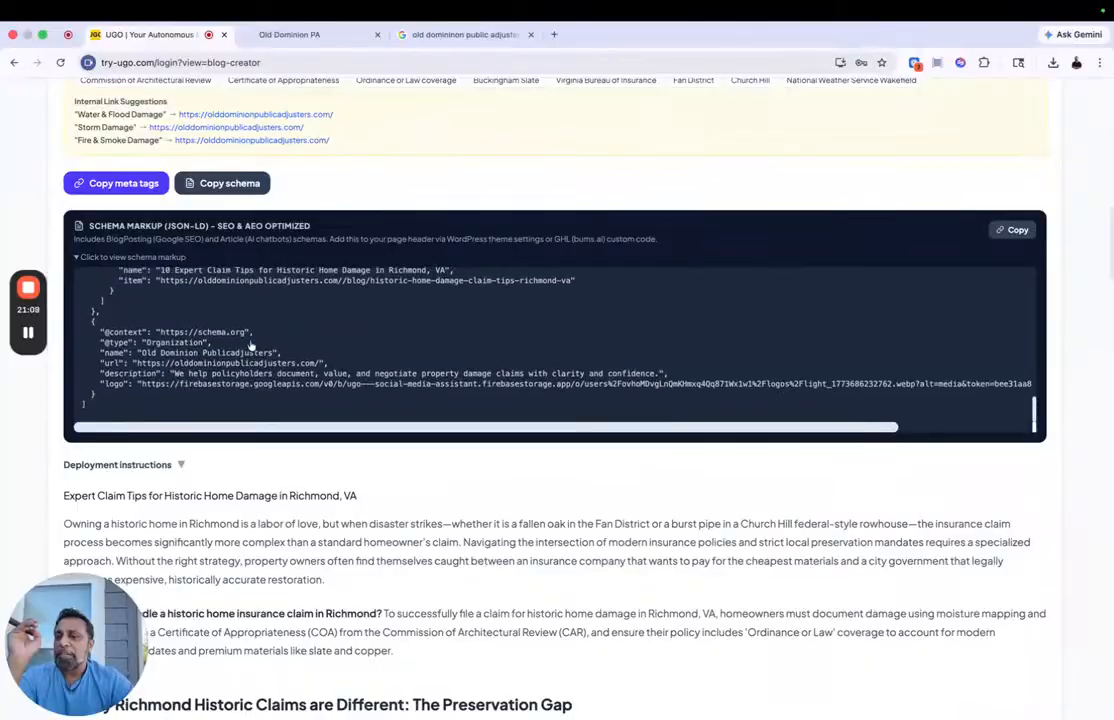
scroll(250, 346, down, 10)
scroll(349, 236, down, 10)
scroll(349, 236, down, 10)
scroll(349, 237, down, 15)
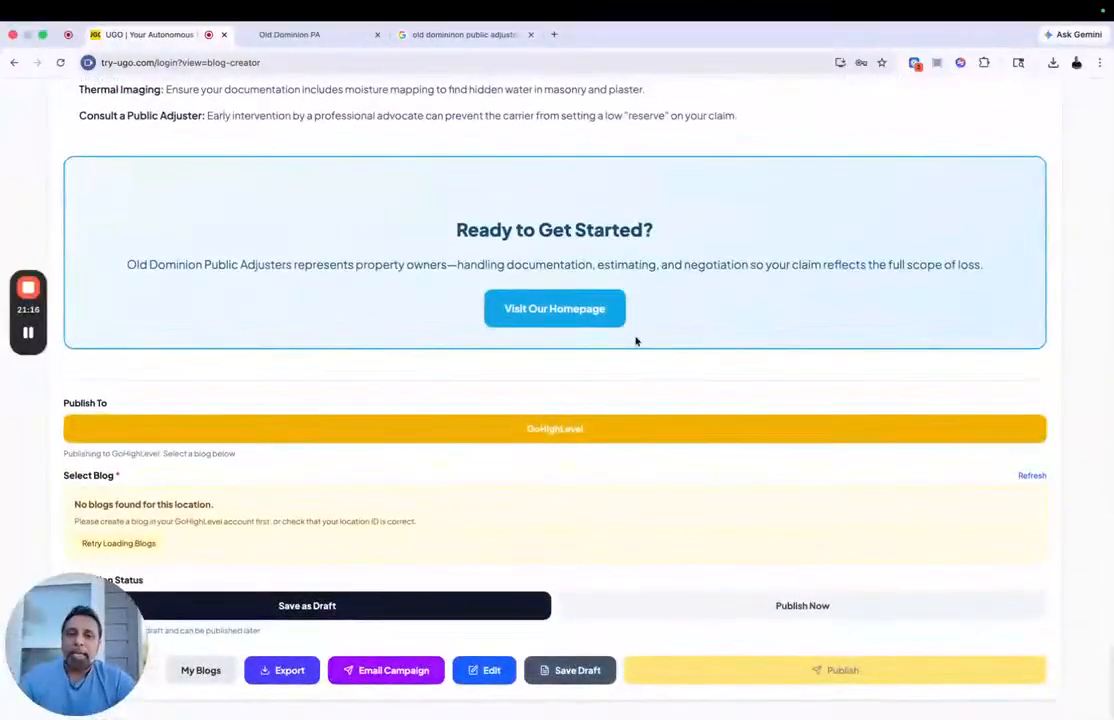
Step: Choose GoHighLevel as the publishing target, reload its blog list, and set the publication status to Publish Now
click(593, 431)
click(1028, 479)
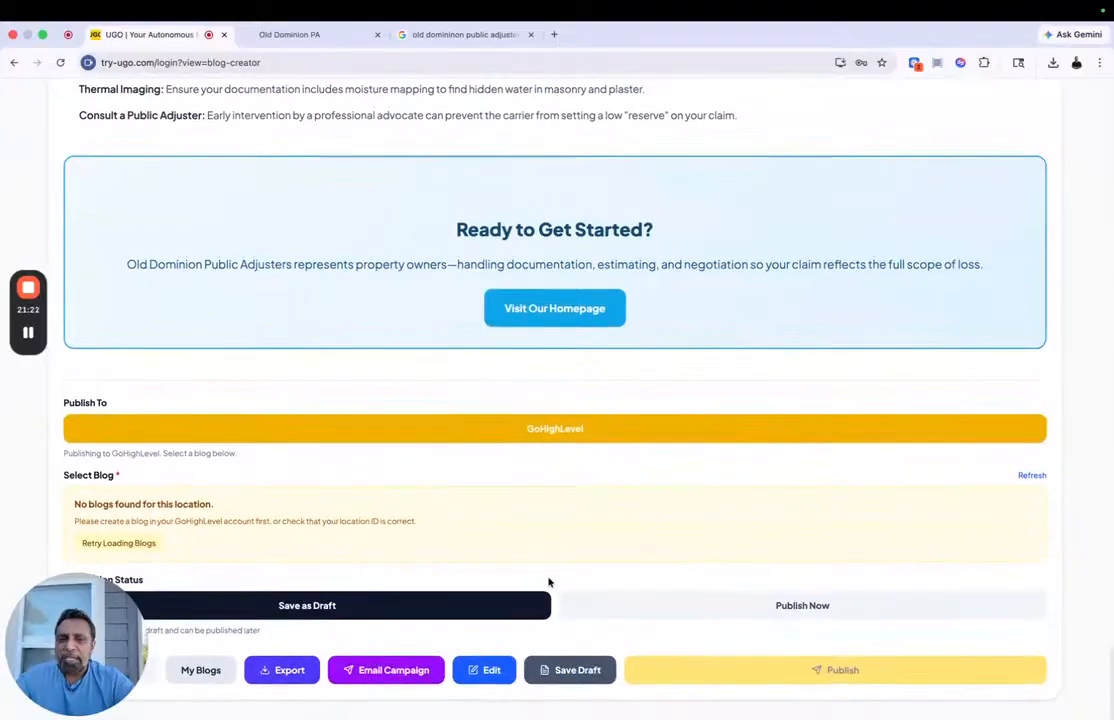
click(721, 611)
scroll(728, 614, down, 2)
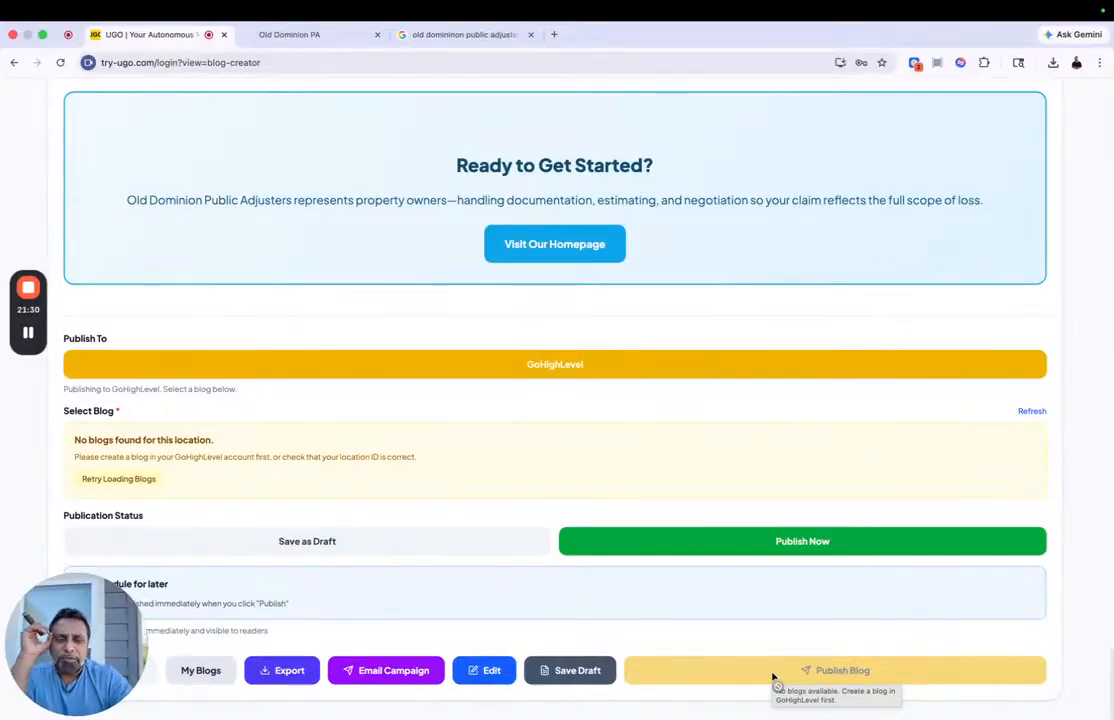
Step: Preview the email campaign made from the blog, read through its mobile layout, and close it without creating a template
click(398, 679)
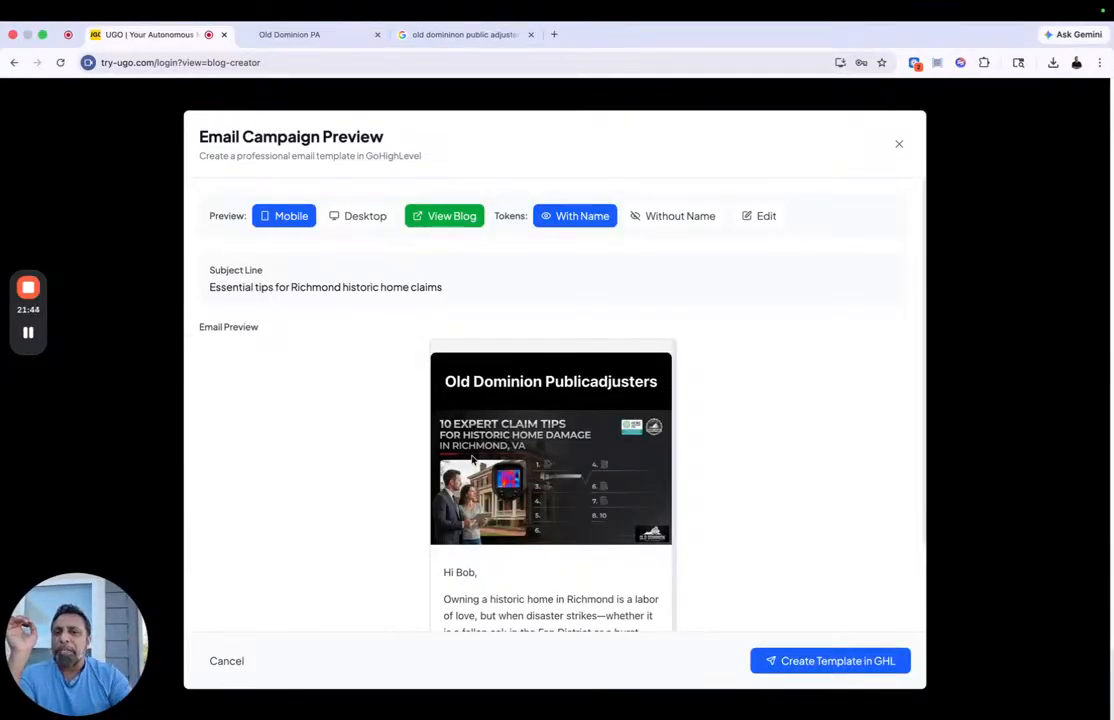
scroll(473, 458, down, 3)
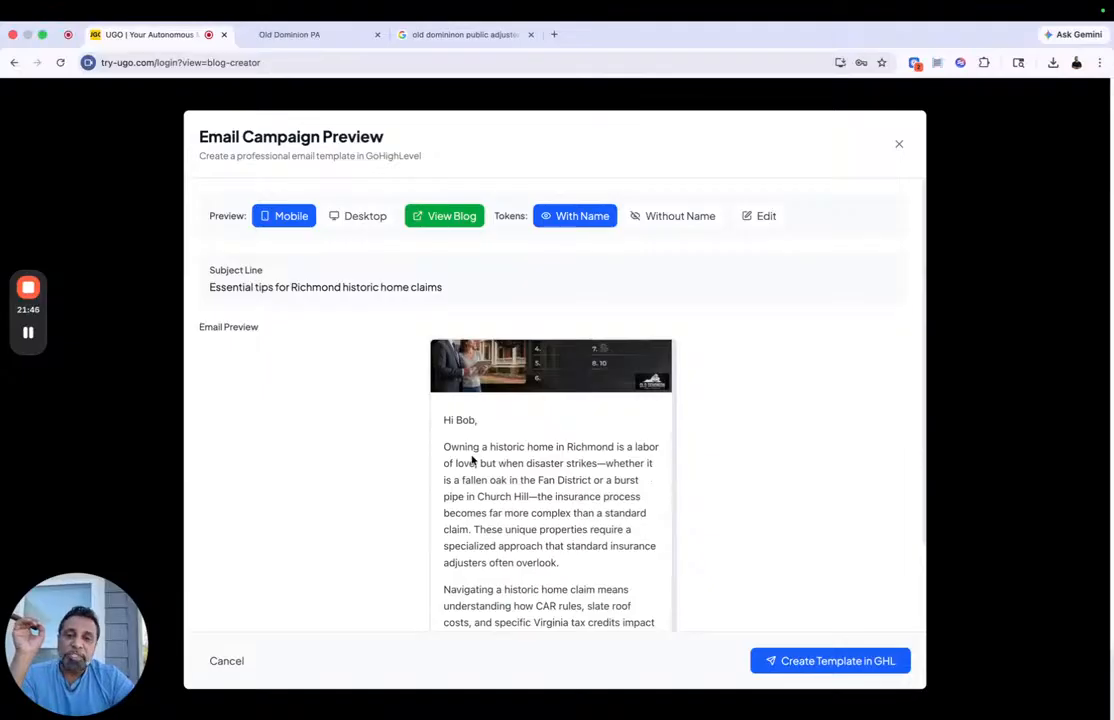
scroll(473, 458, down, 10)
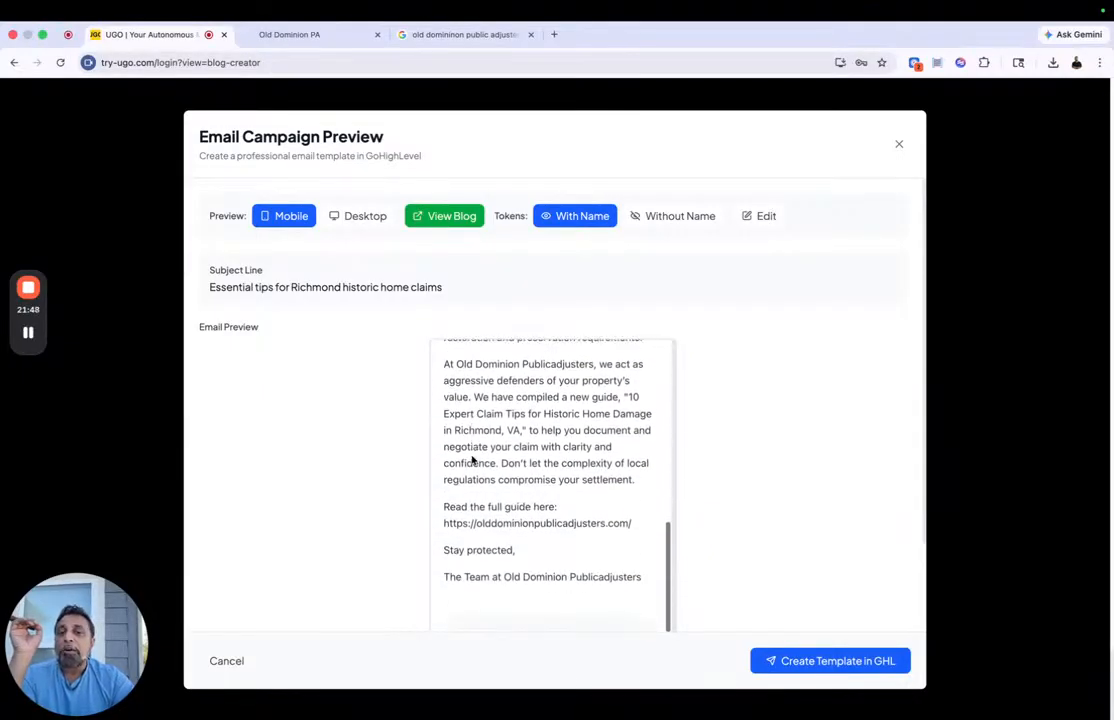
scroll(471, 456, down, 4)
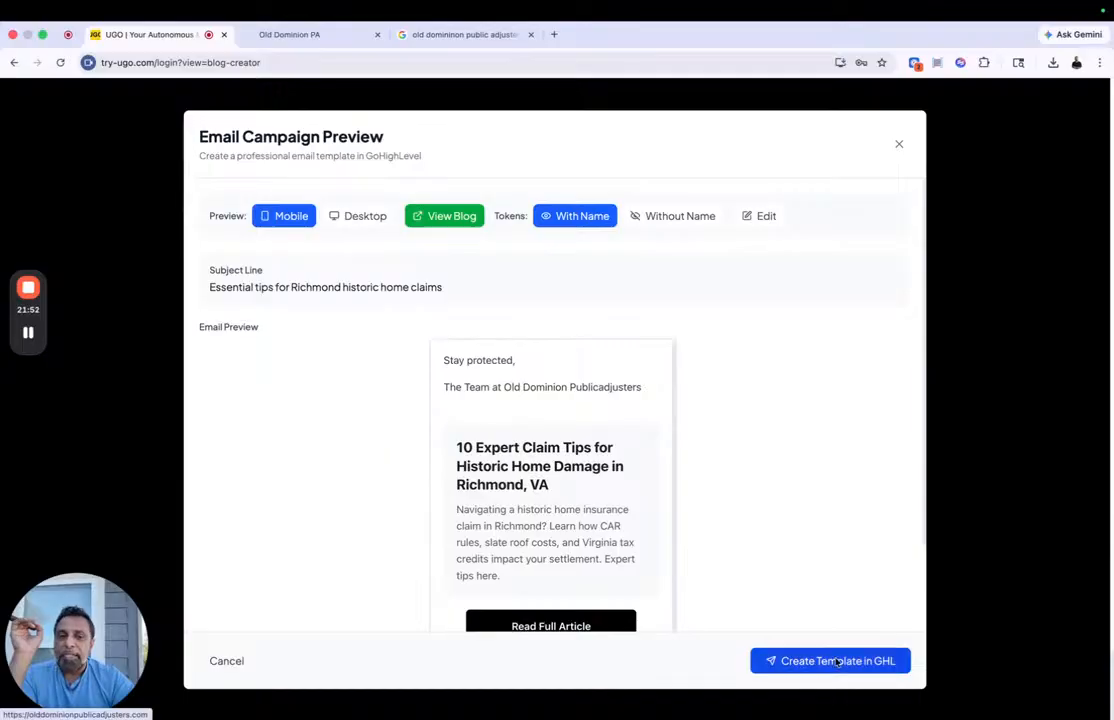
click(899, 145)
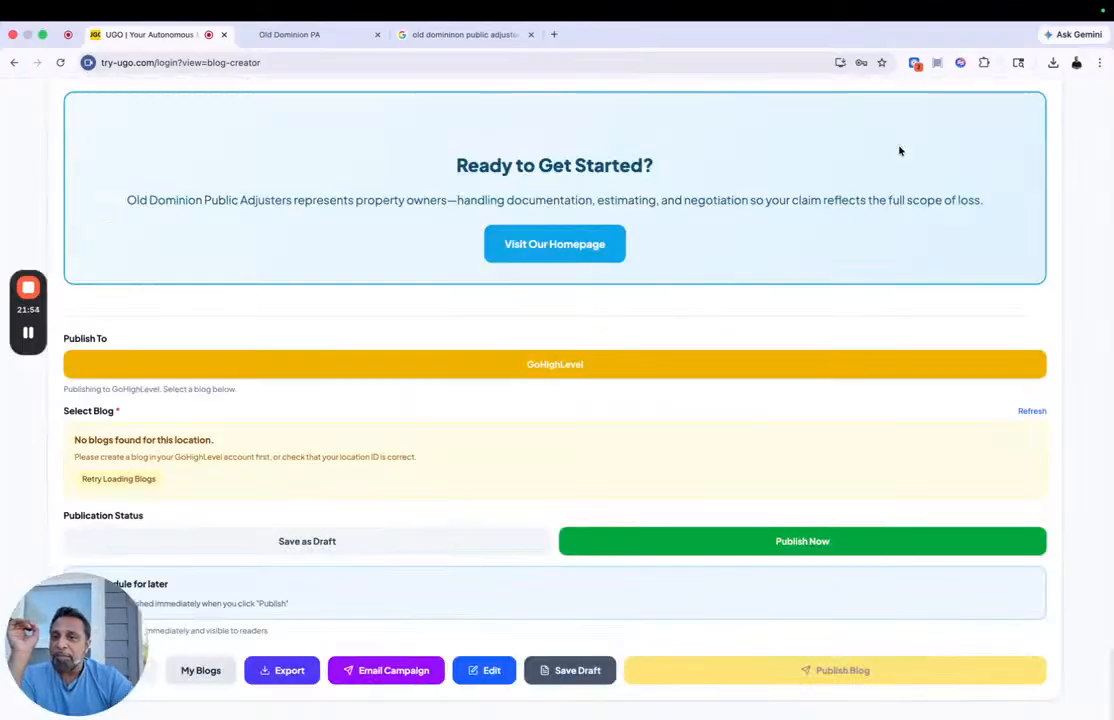
Step: Go to the local pages builder and look over its Location & Service form
scroll(509, 293, up, 20)
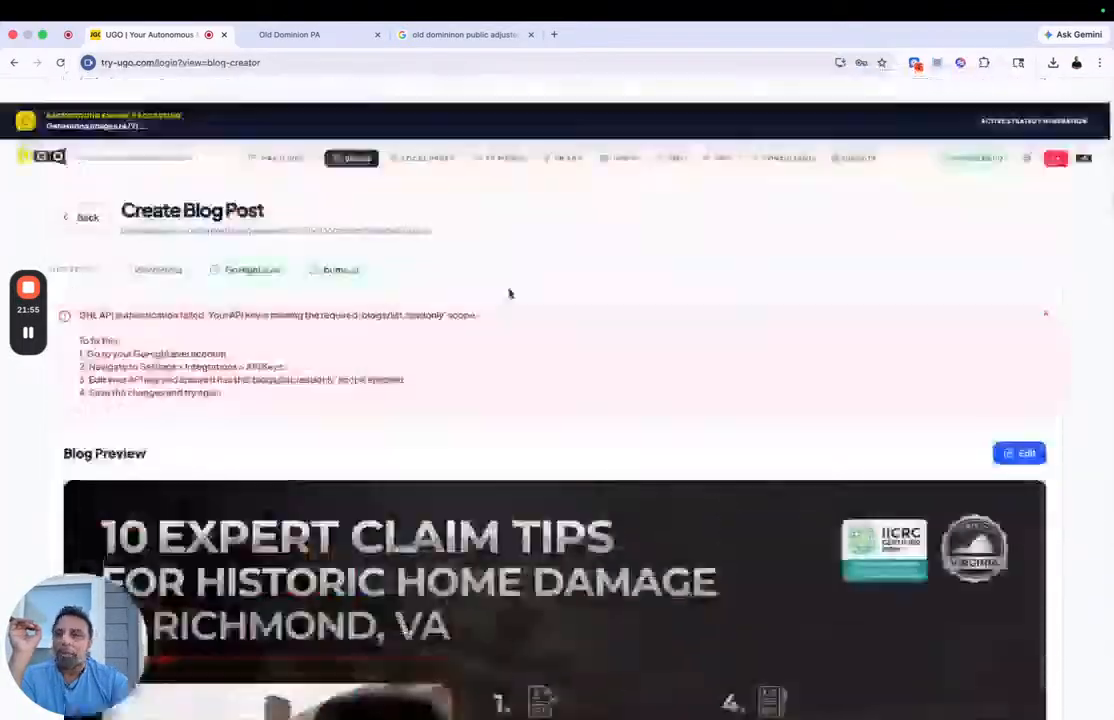
click(429, 134)
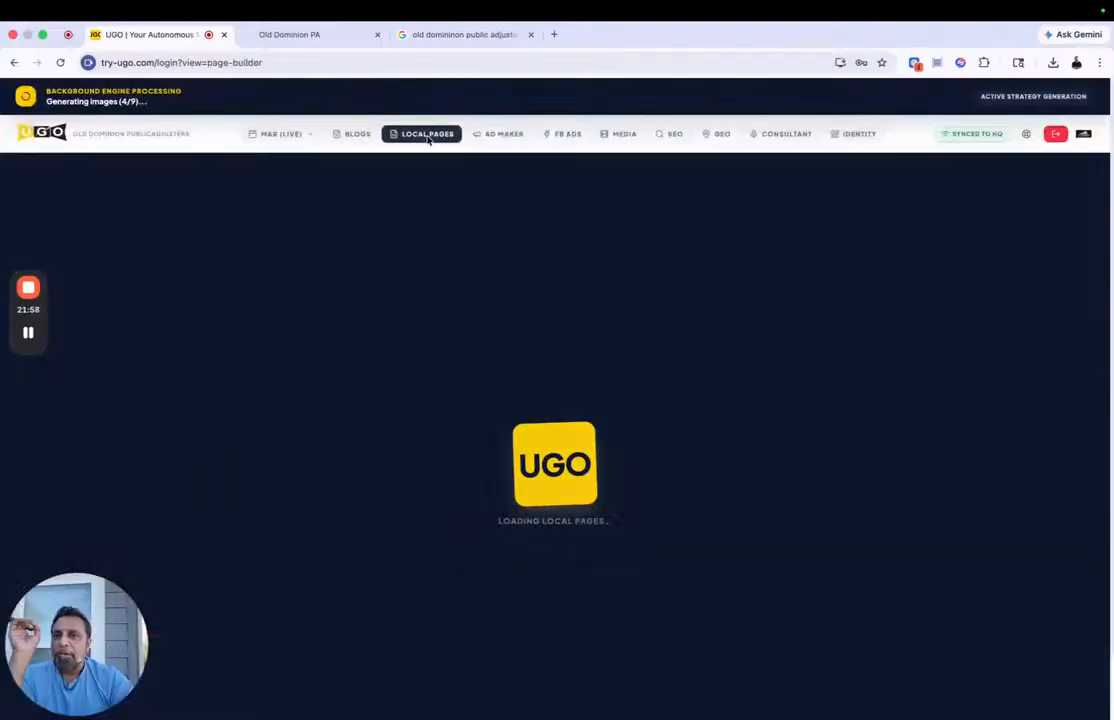
scroll(318, 387, down, 5)
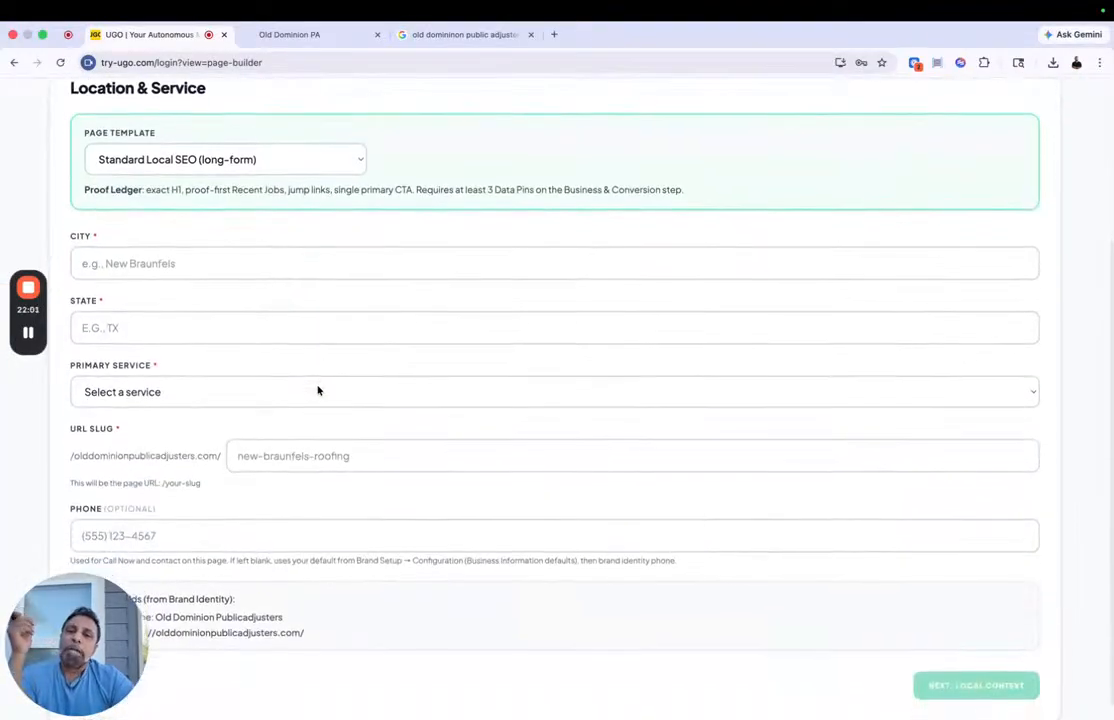
scroll(318, 390, up, 5)
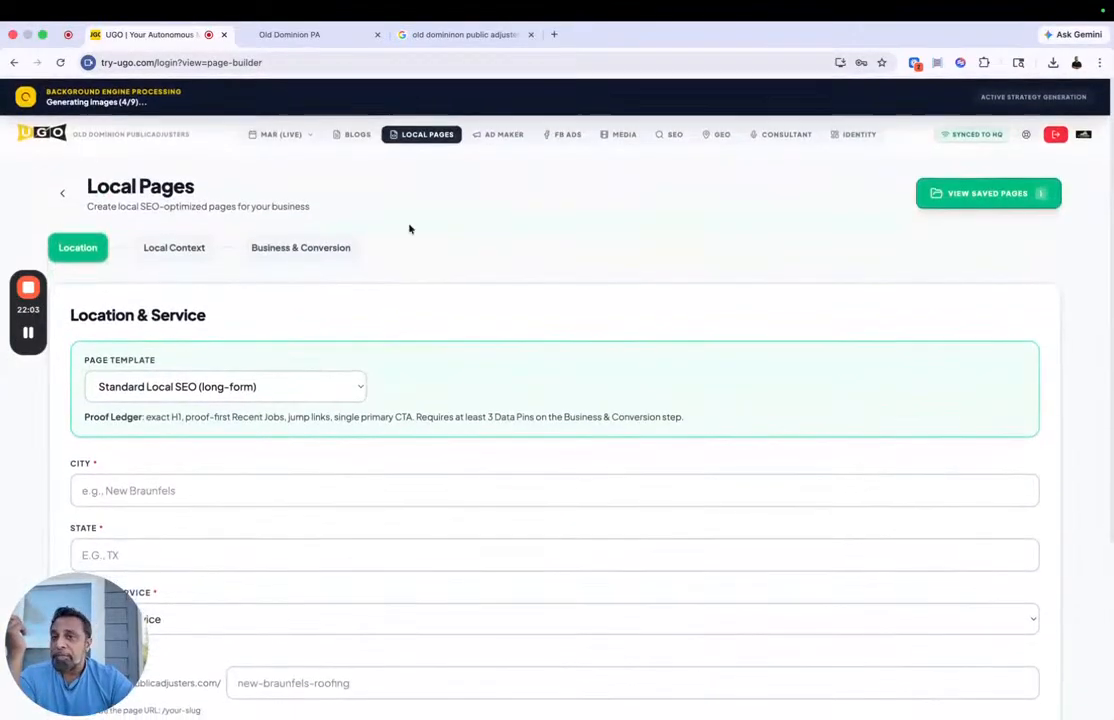
Step: View the saved Fire & Smoke Damage Claims ad in Ad Maker, and open the Facebook ads builder
click(506, 134)
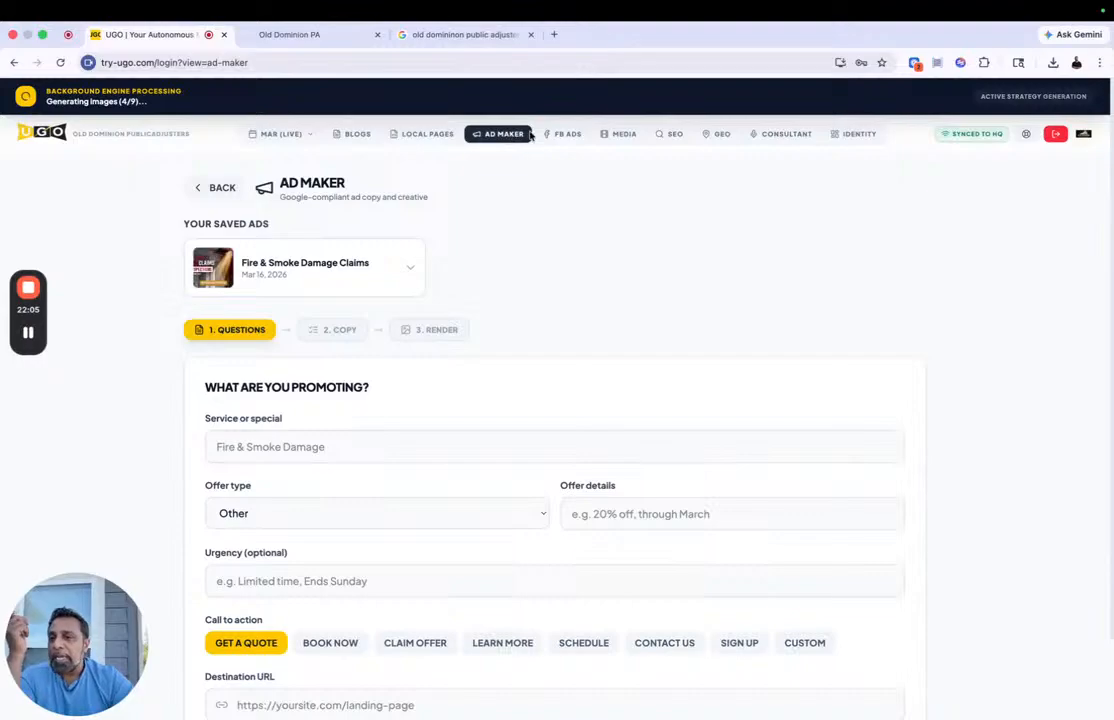
click(323, 273)
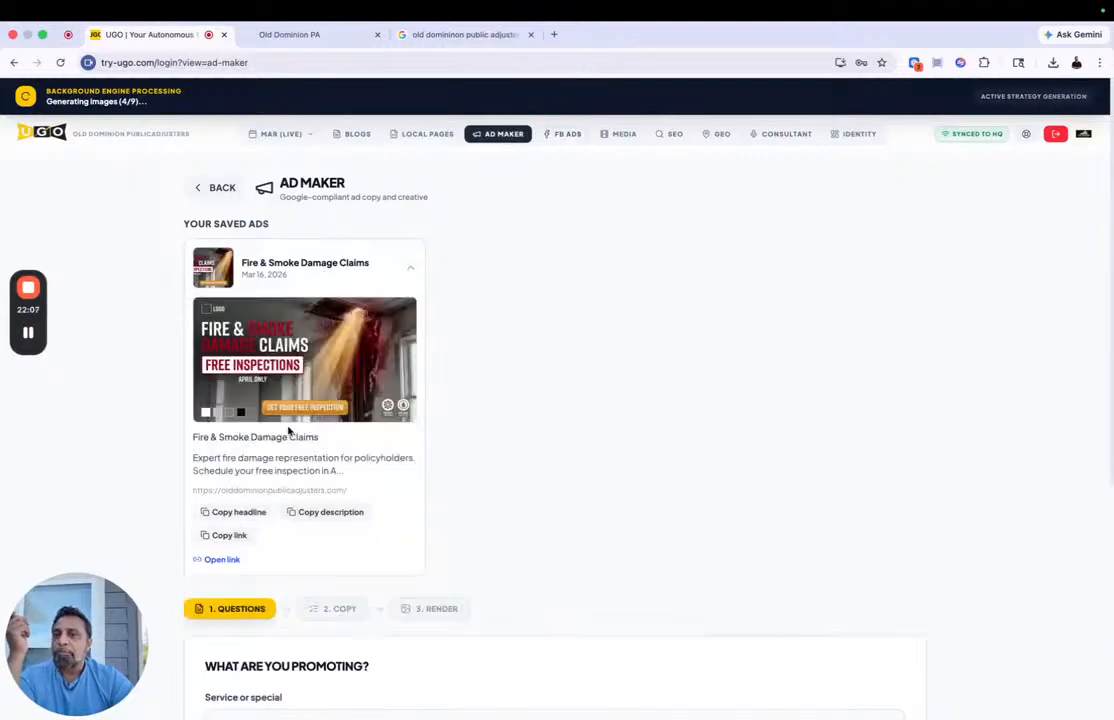
click(562, 134)
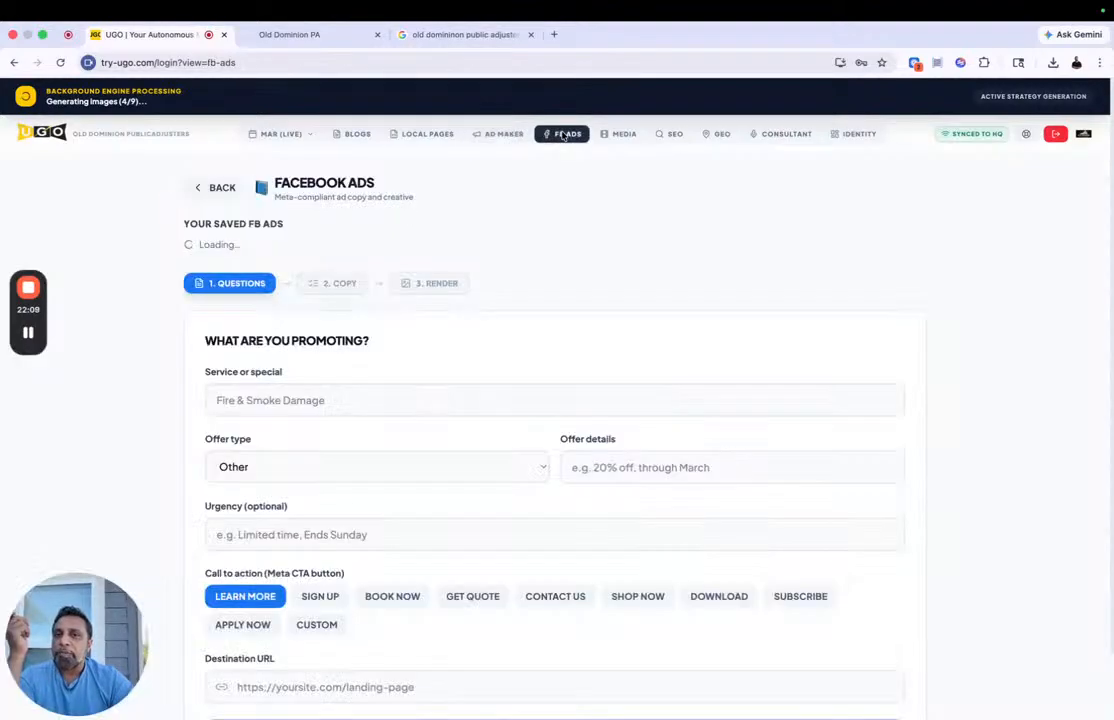
Step: Browse the March 2026 marketing renders and media assets in the media library
click(623, 134)
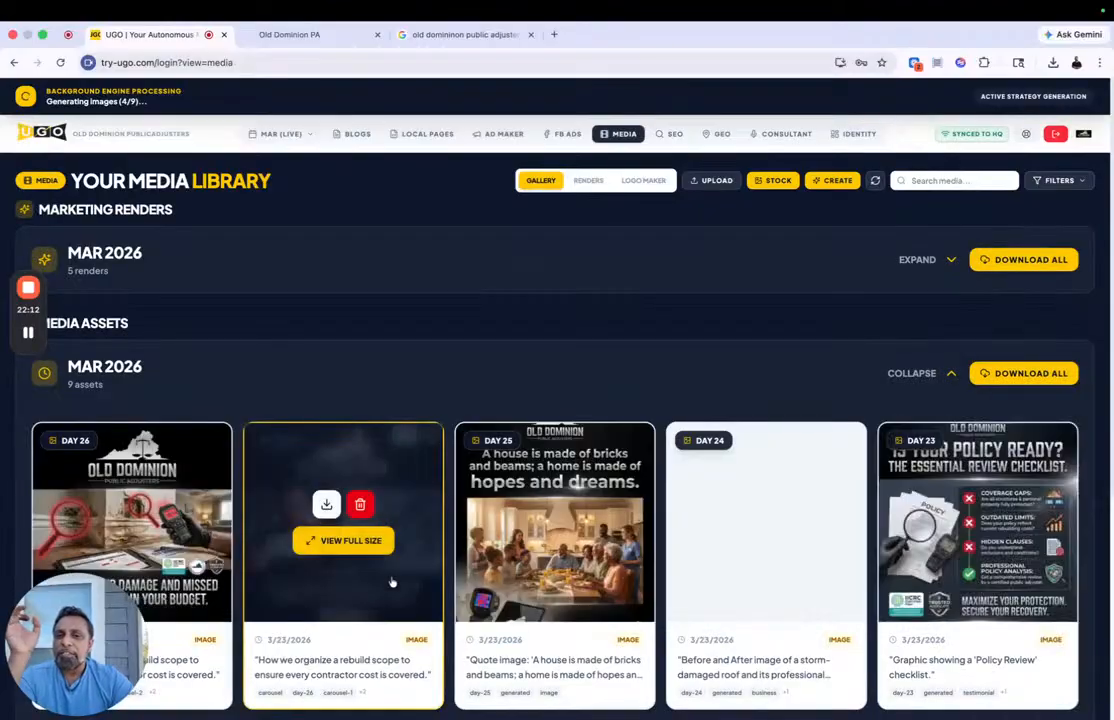
scroll(578, 565, down, 5)
scroll(578, 560, up, 5)
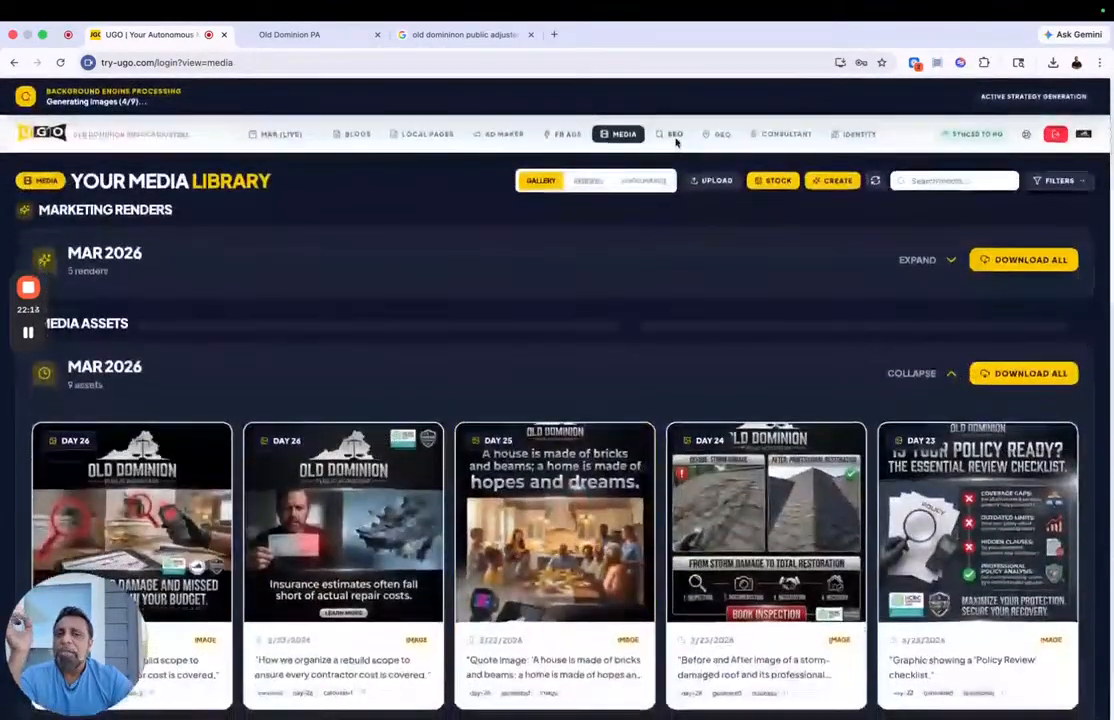
Step: View the SEO overview for connecting Google Search Console, and look over the consultant's strategy call page
click(674, 136)
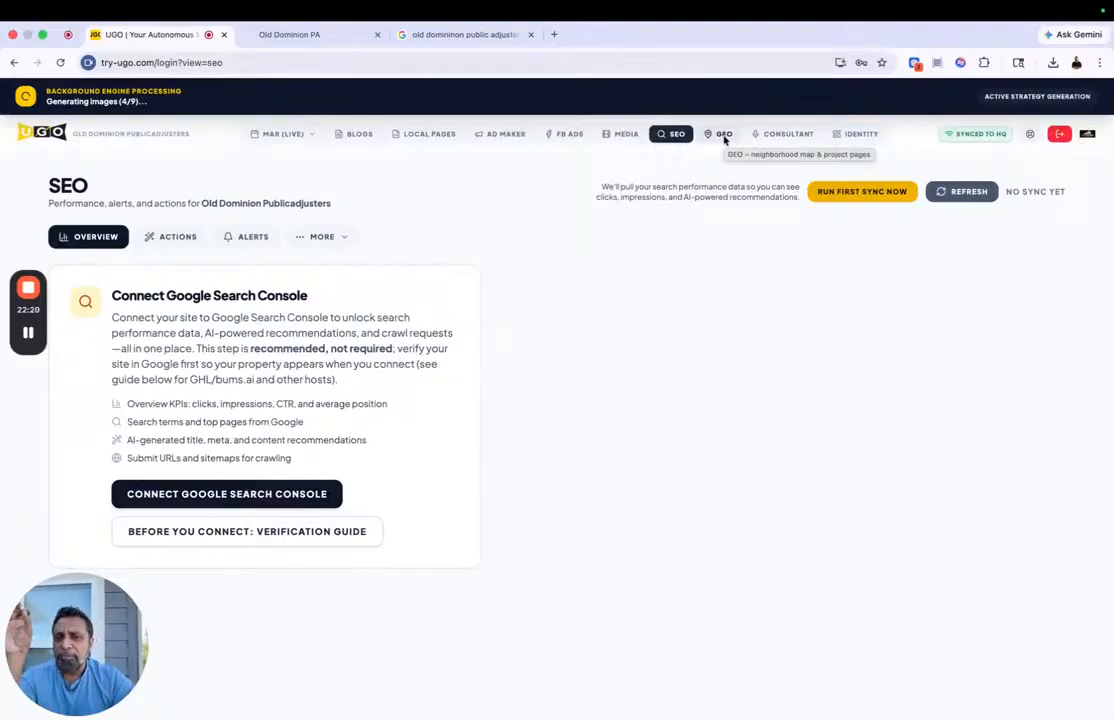
click(768, 135)
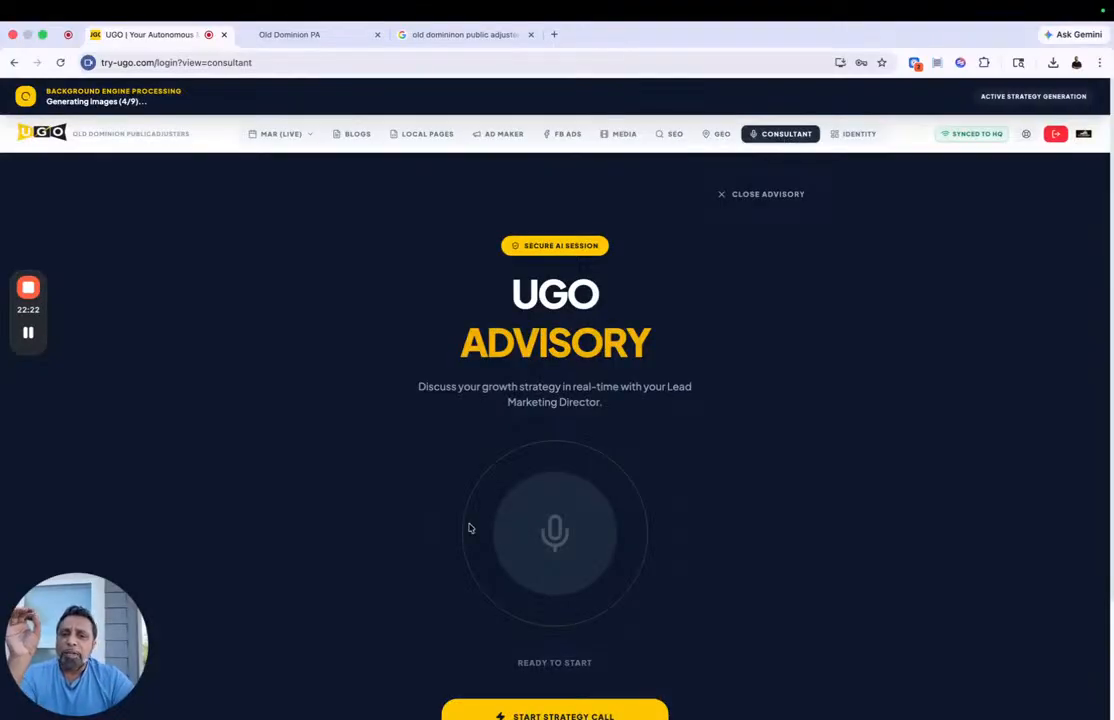
scroll(470, 527, down, 3)
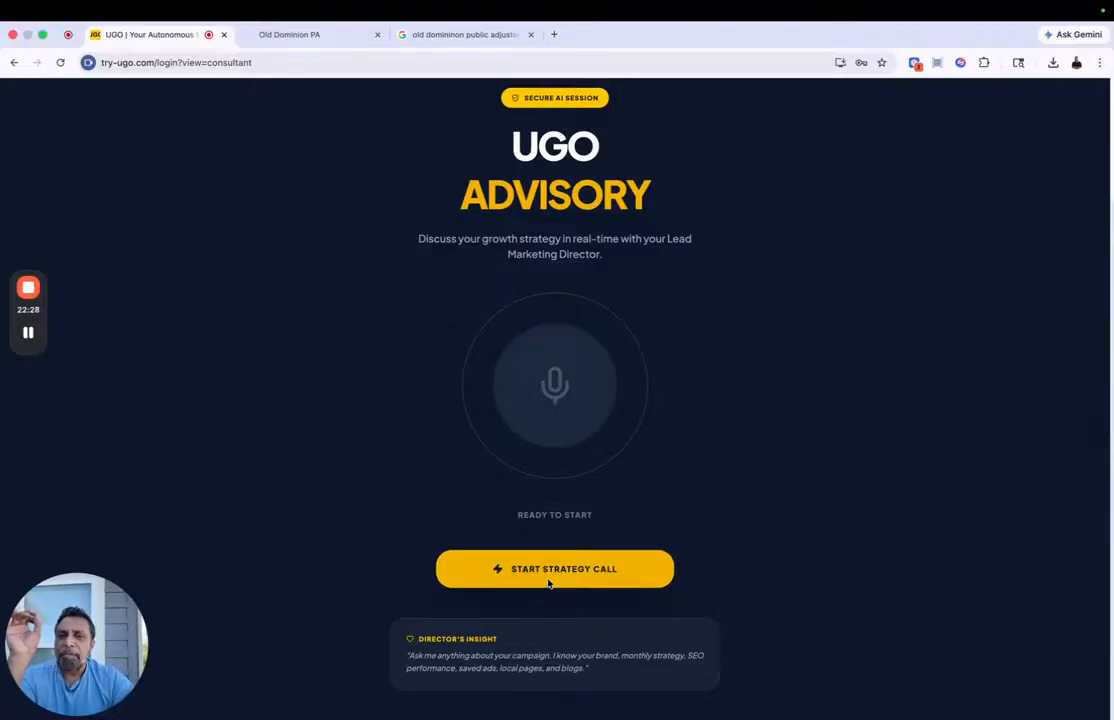
Step: Return to the March 2026 content calendar and open the Mar 23 post
scroll(548, 583, up, 3)
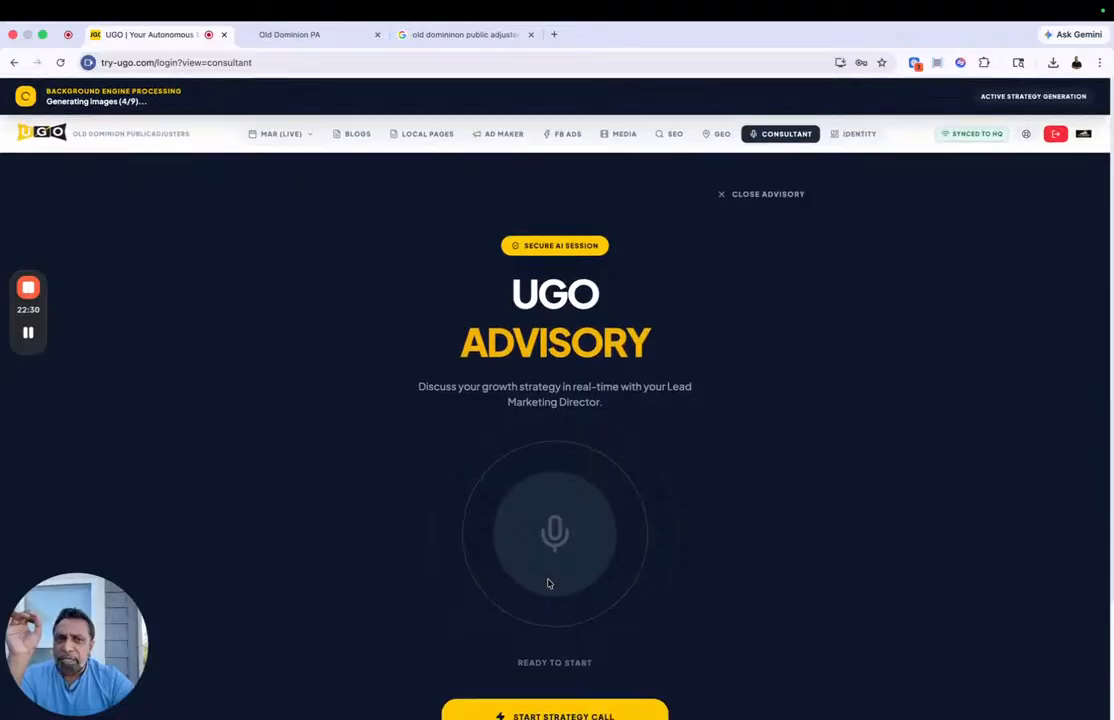
click(281, 136)
click(291, 180)
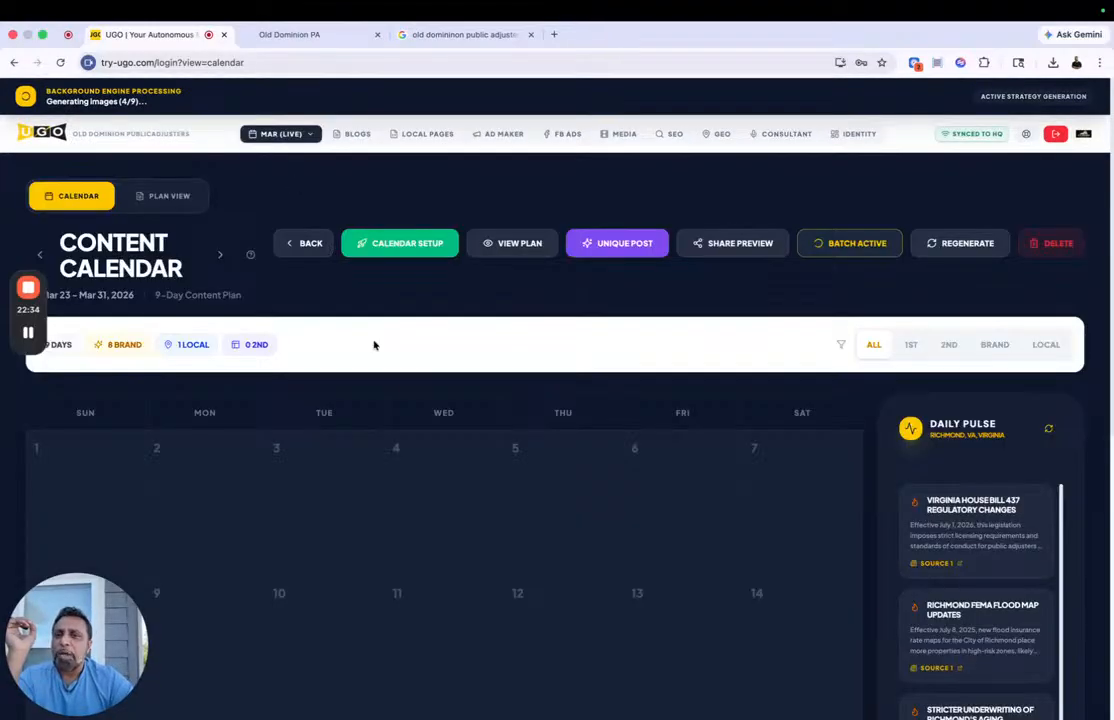
scroll(374, 345, down, 5)
scroll(375, 345, down, 1)
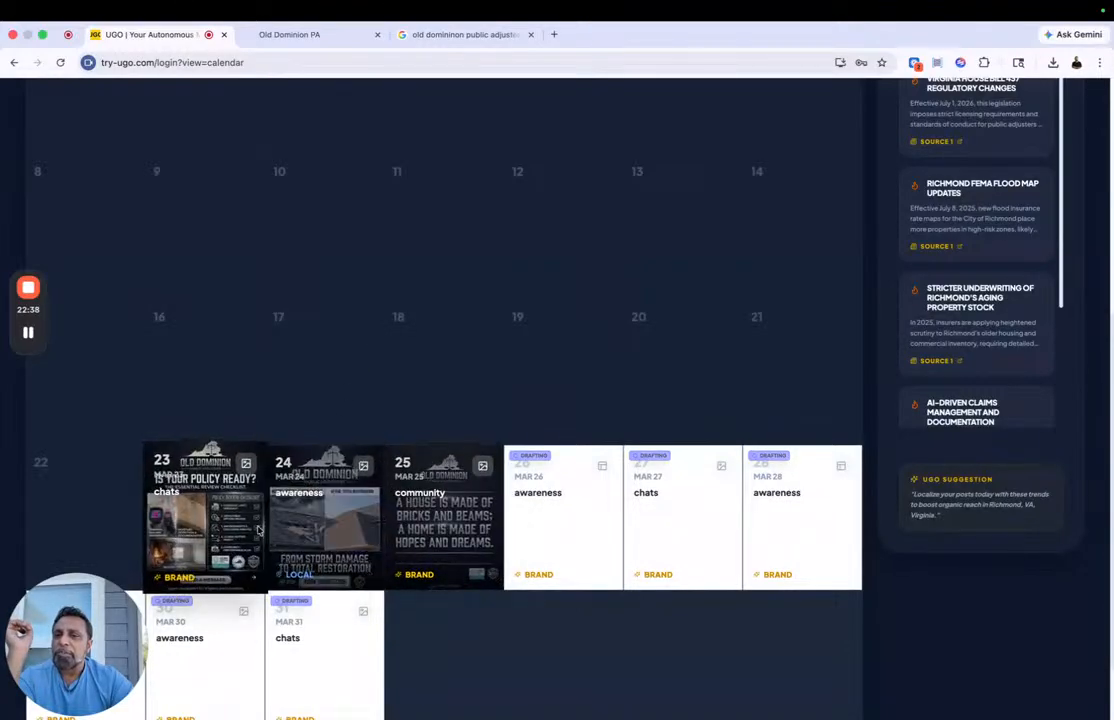
click(224, 528)
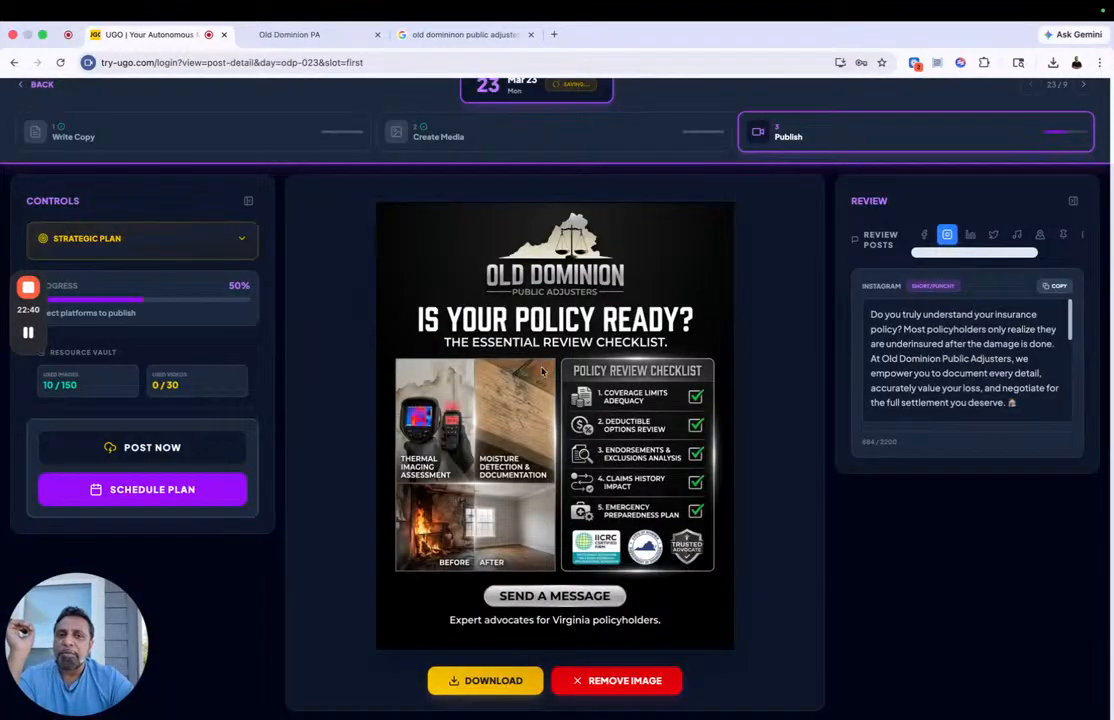
Step: Review the Mar 23 post's copy for each platform, from Facebook, Instagram and LinkedIn through Pinterest and Threads to Bluesky
click(924, 236)
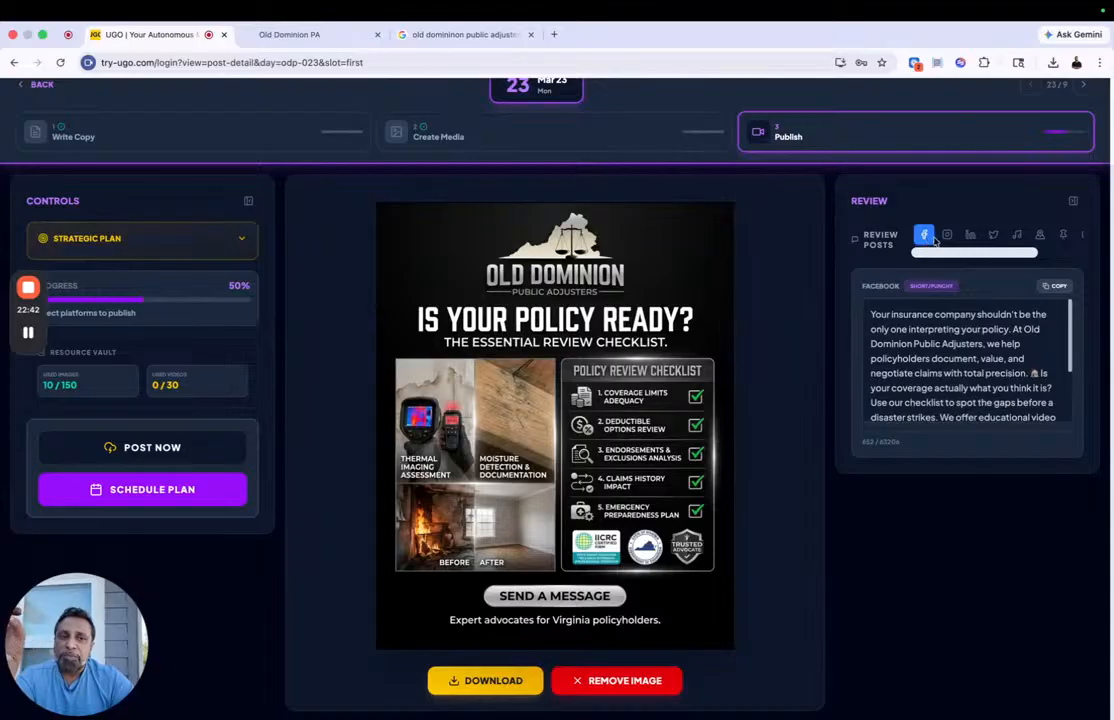
click(947, 236)
click(971, 237)
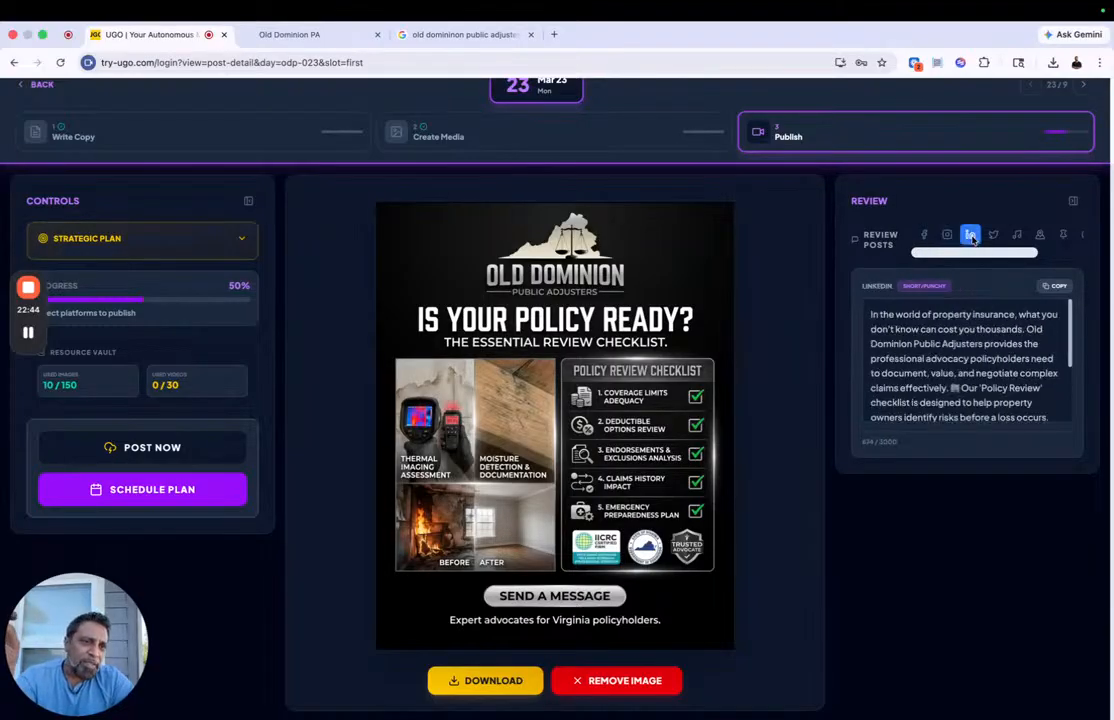
click(996, 236)
click(1015, 236)
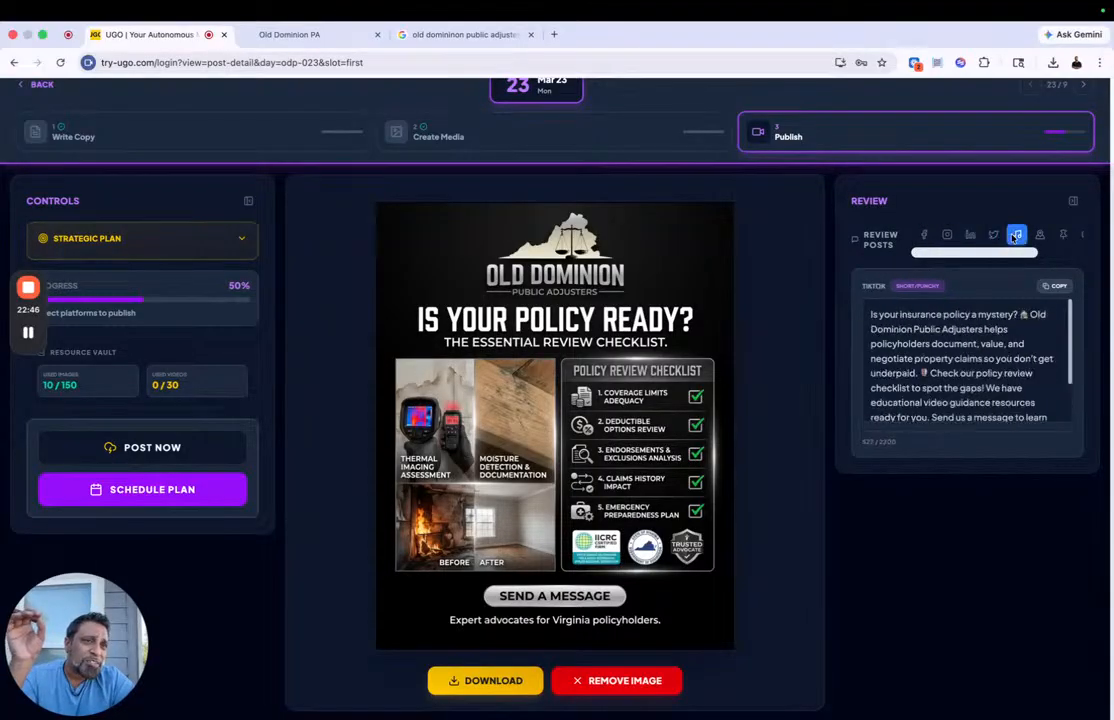
click(978, 236)
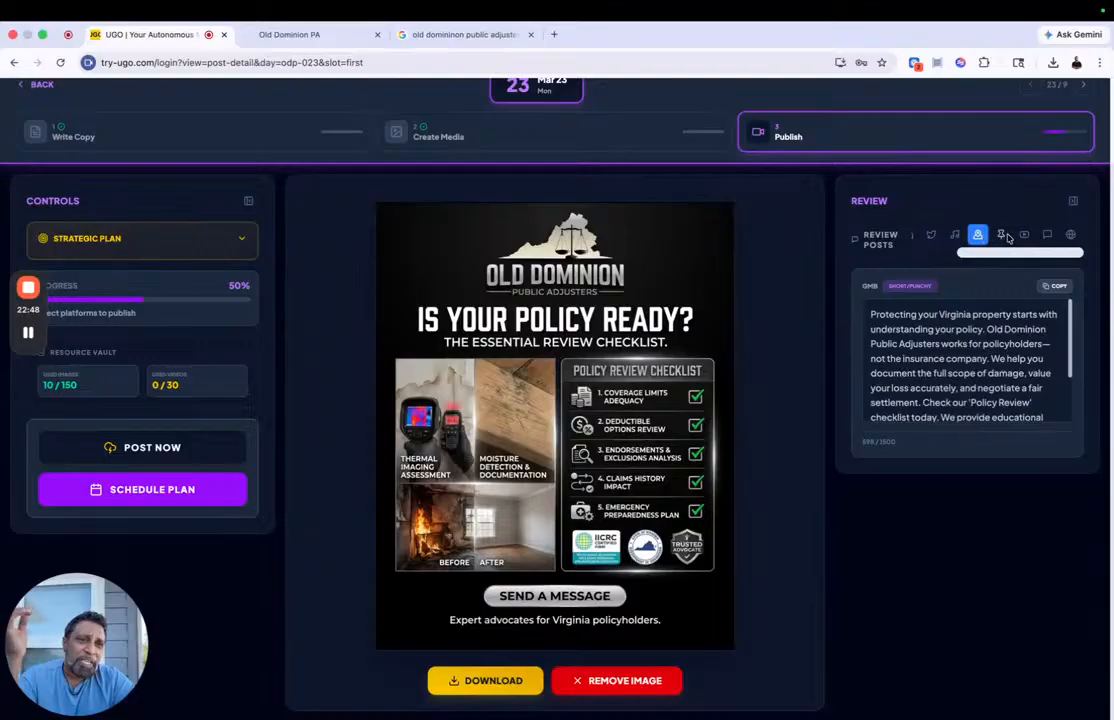
click(1001, 236)
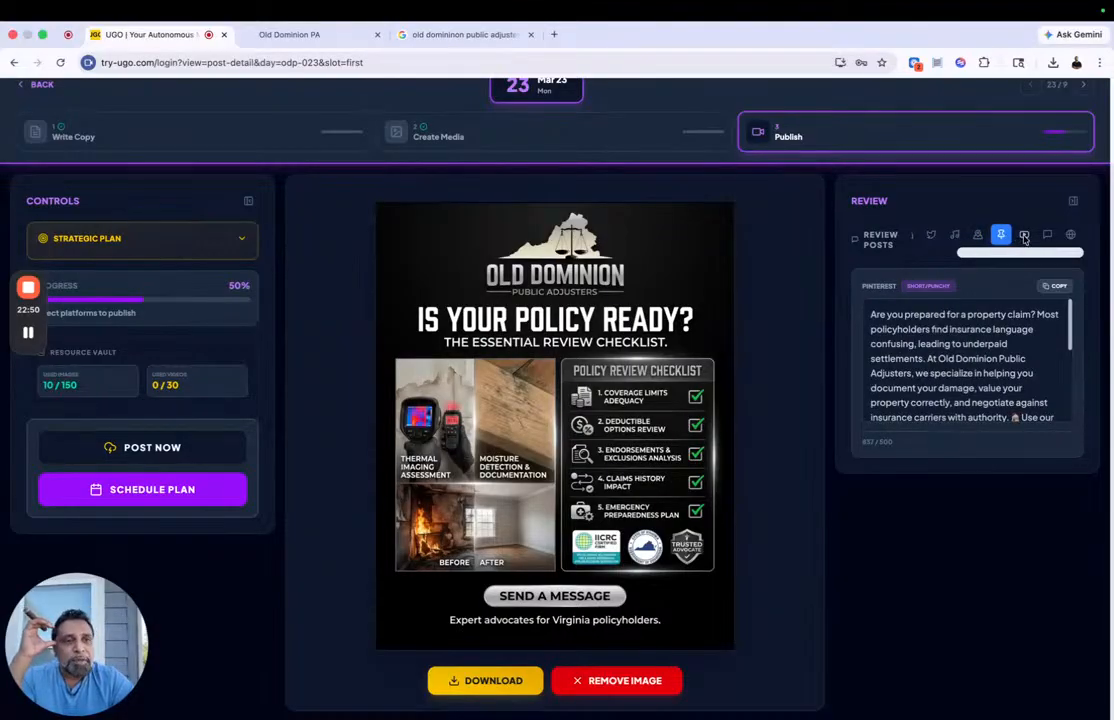
click(1024, 236)
click(1045, 236)
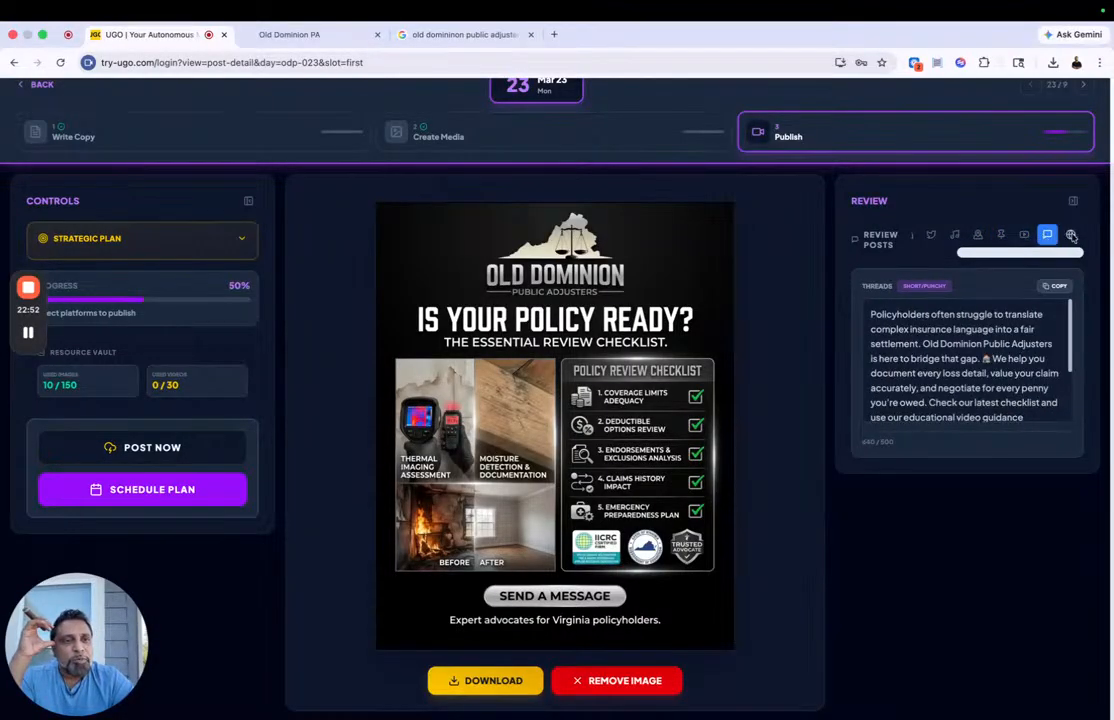
click(1070, 235)
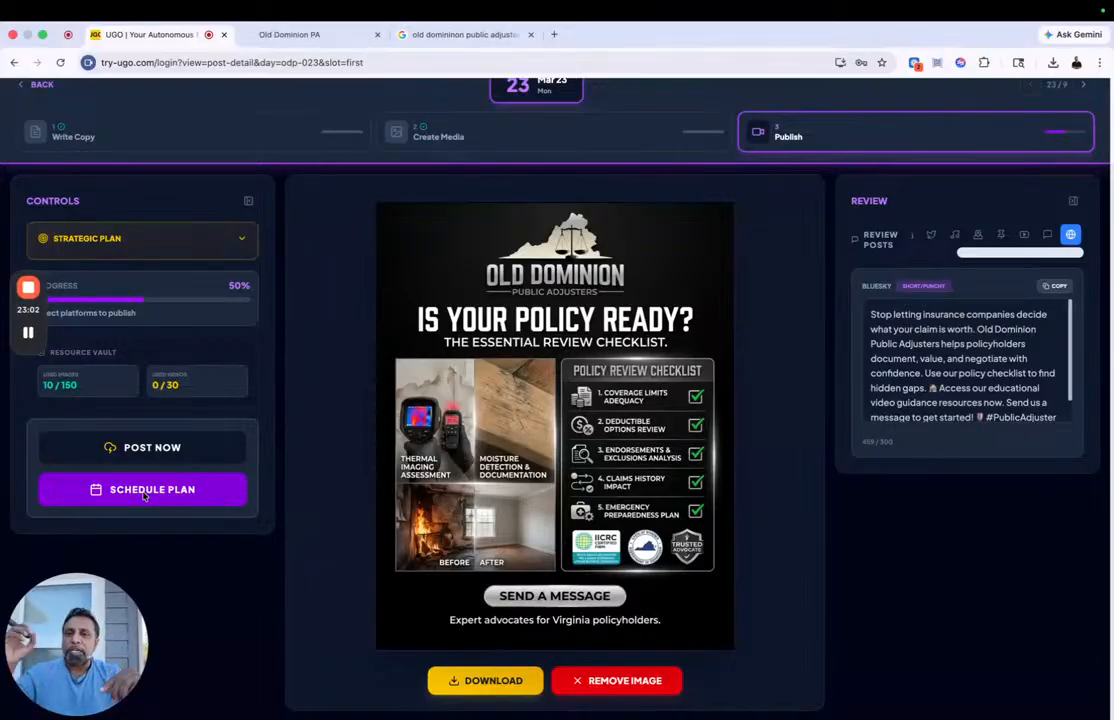
Step: Go to the Mar 23 post's Create Media stage and view the Refine Image dialog, closing it without refining anything
scroll(144, 495, up, 2)
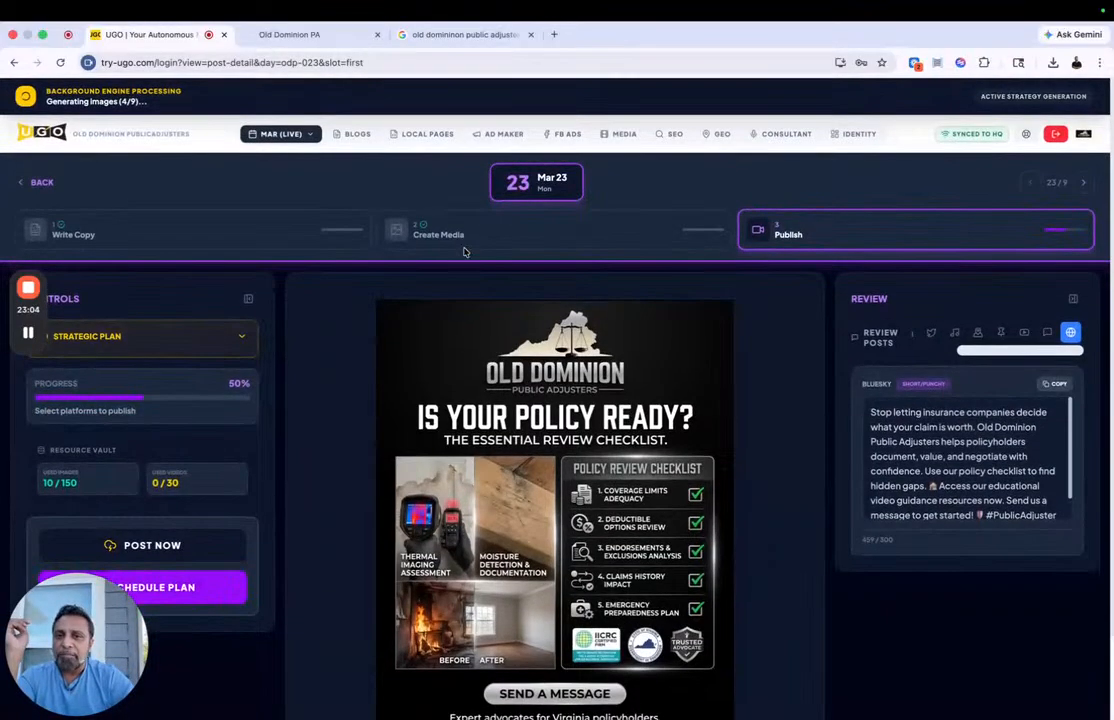
click(465, 241)
scroll(407, 411, down, 2)
scroll(177, 415, down, 3)
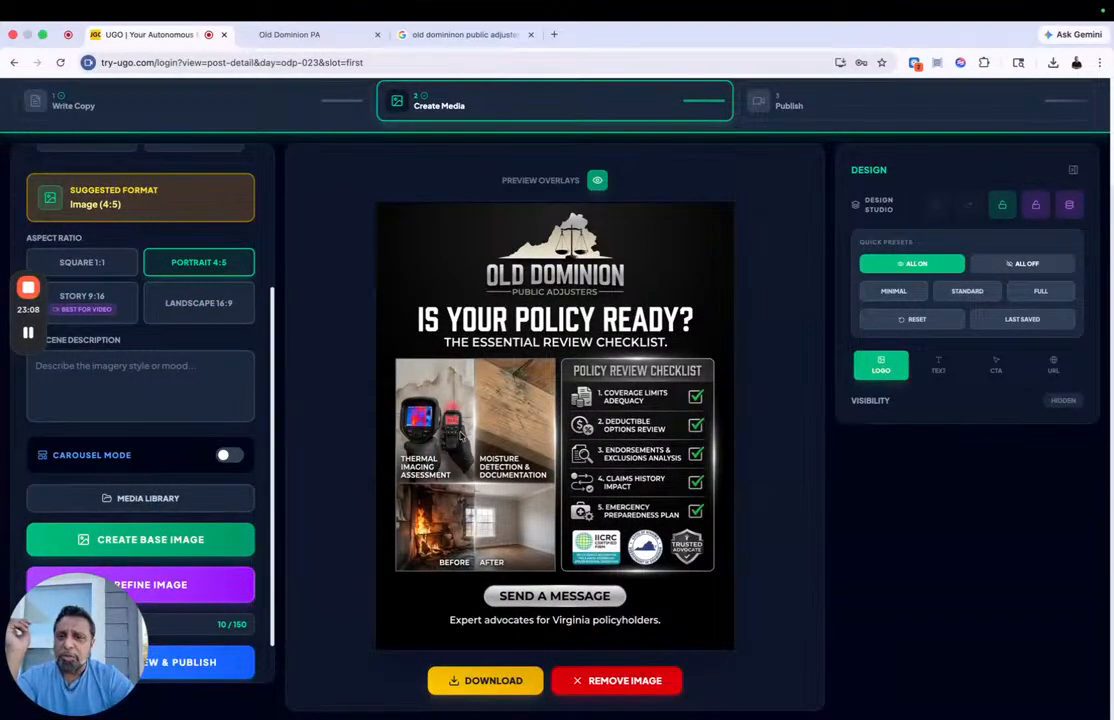
click(209, 583)
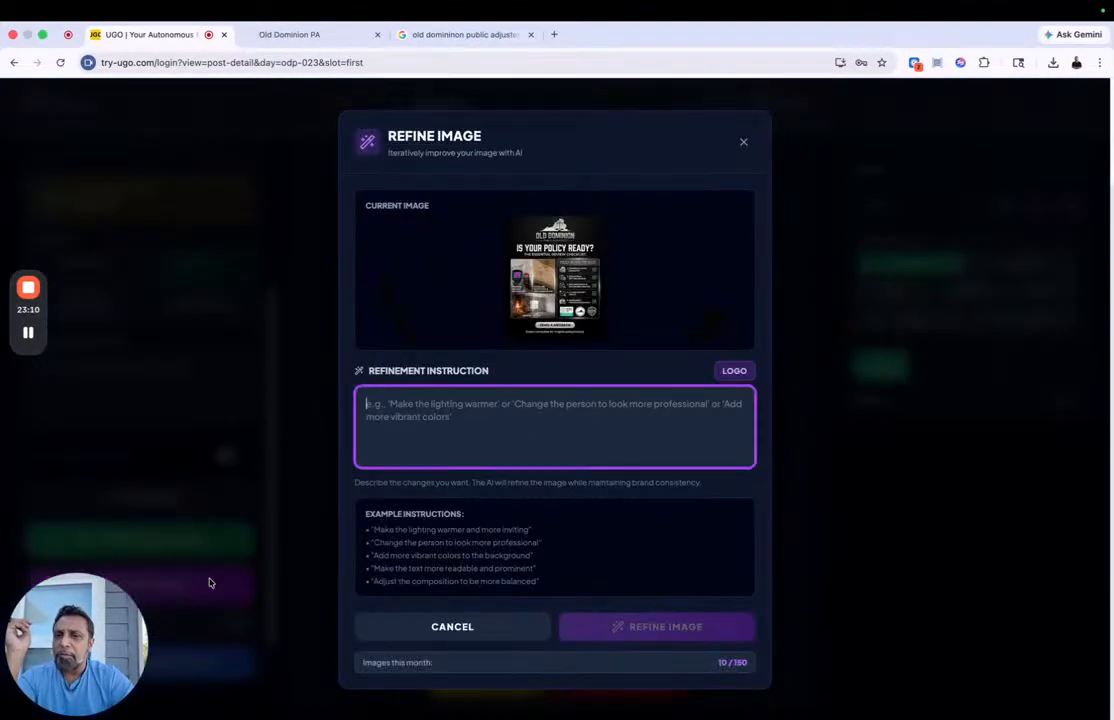
click(742, 142)
Step: Go back to the March 2026 calendar and look over the posts from Mar 23 onward
scroll(352, 395, up, 3)
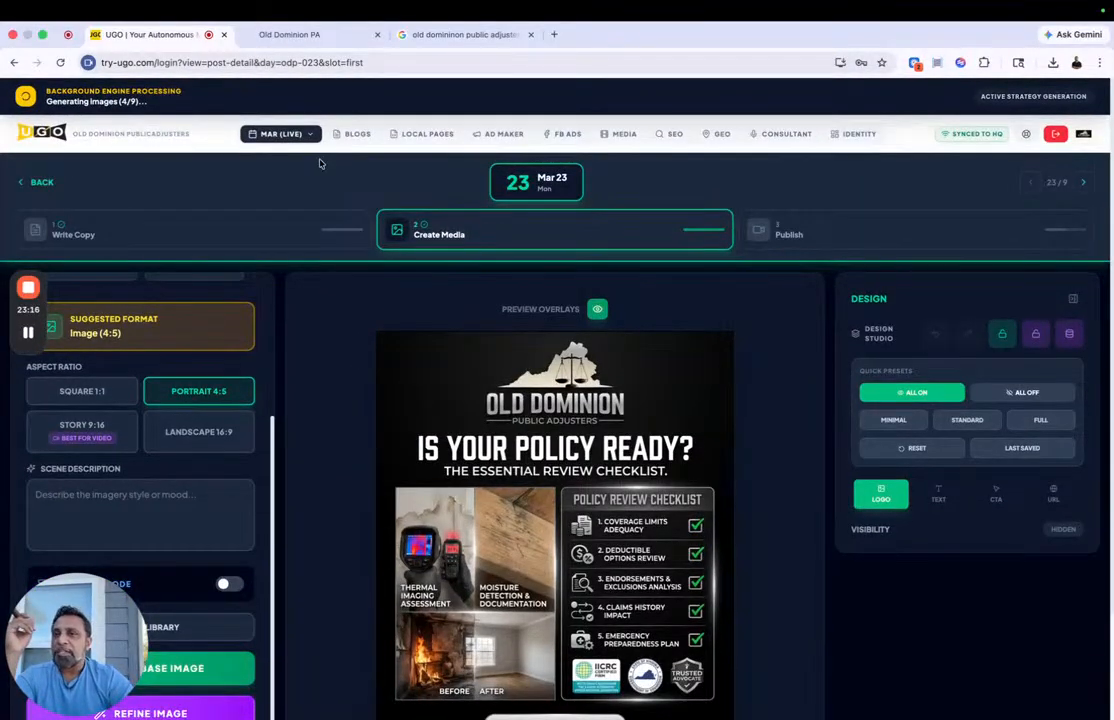
click(262, 133)
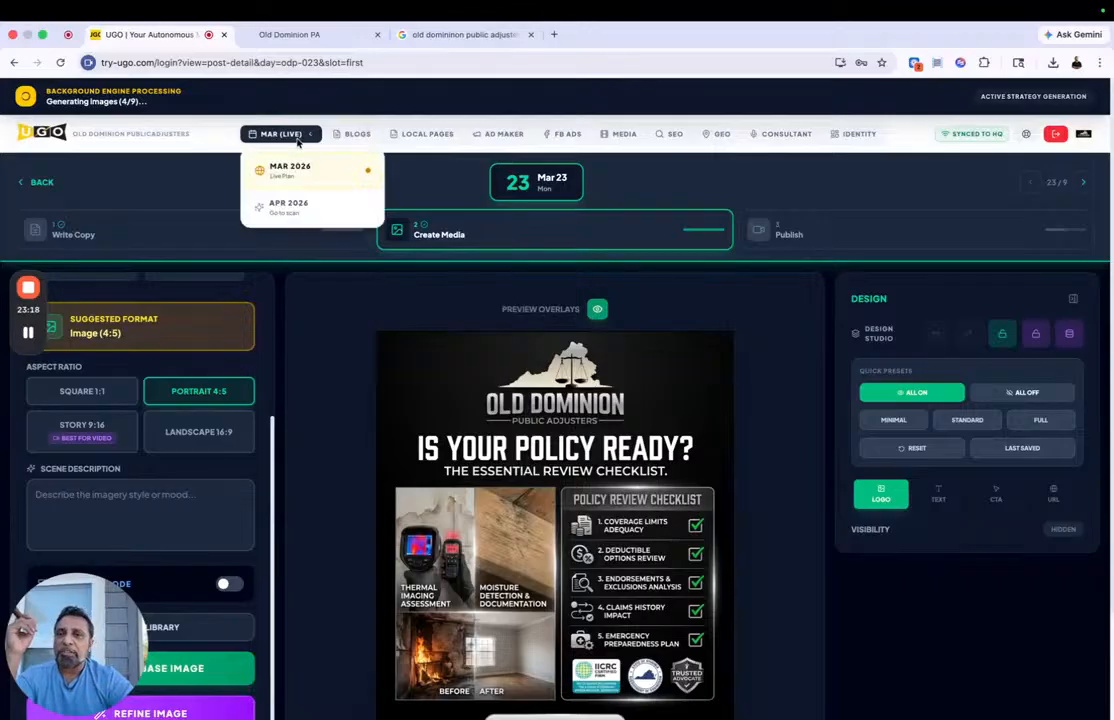
click(288, 172)
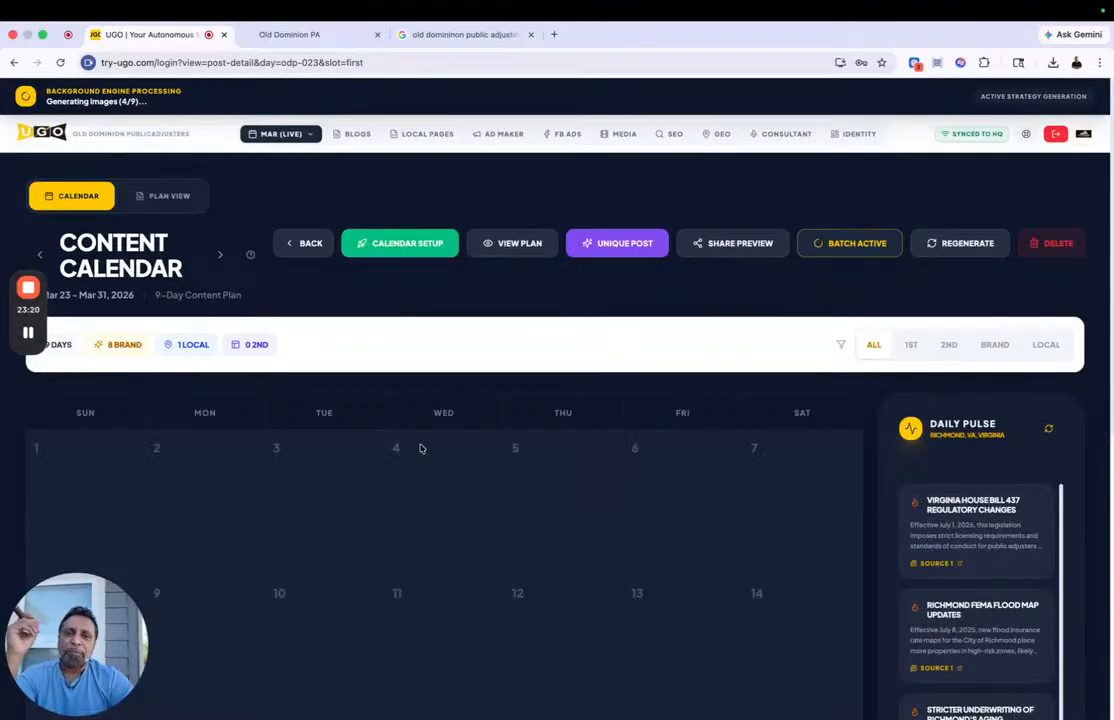
scroll(420, 448, down, 5)
scroll(393, 515, down, 3)
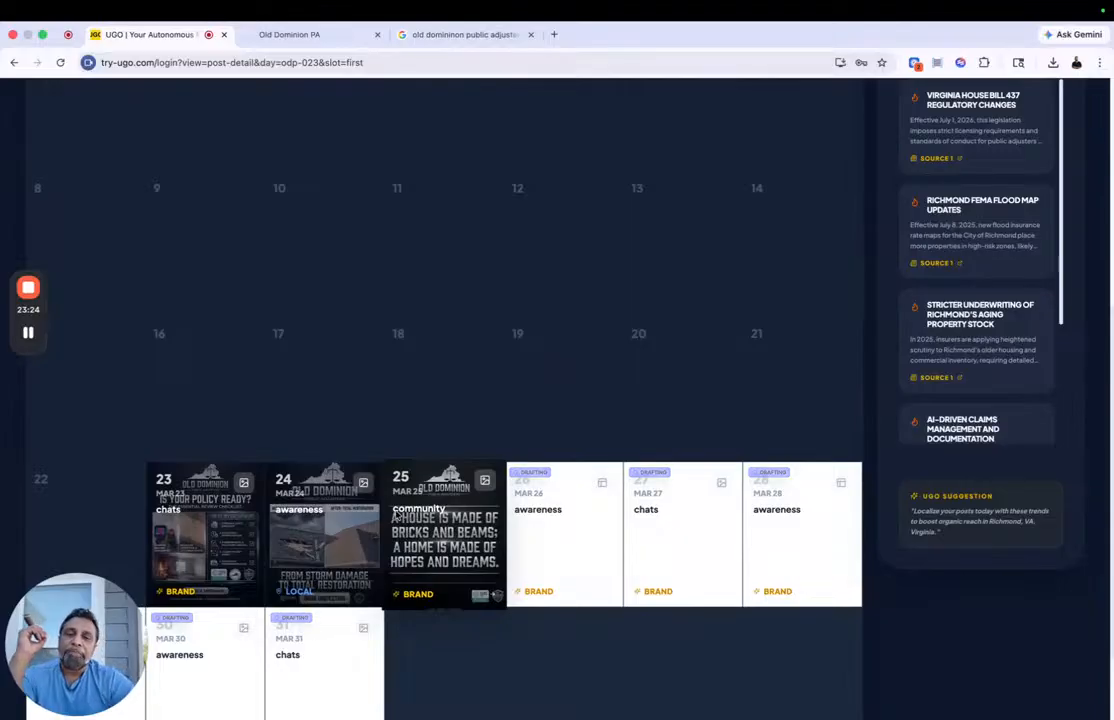
scroll(395, 515, up, 8)
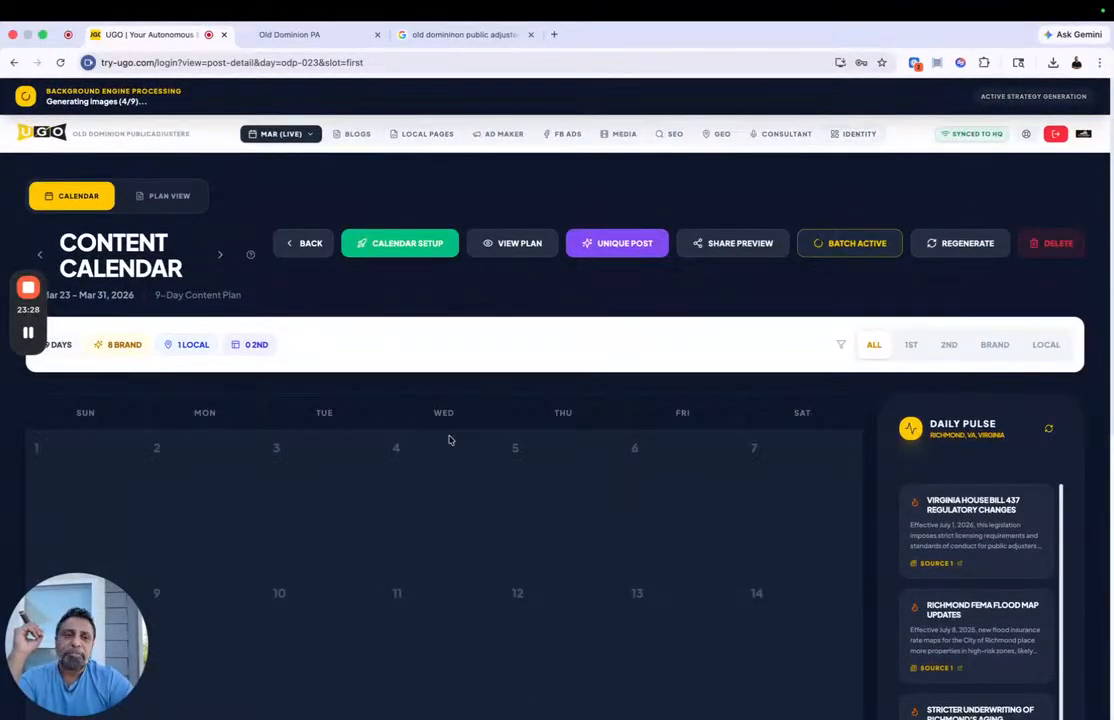
Step: Switch the March 2026 calendar to Plan View and look over the marketing plan's brand identity, offers and pain points
click(152, 195)
scroll(327, 414, down, 5)
scroll(300, 300, up, 5)
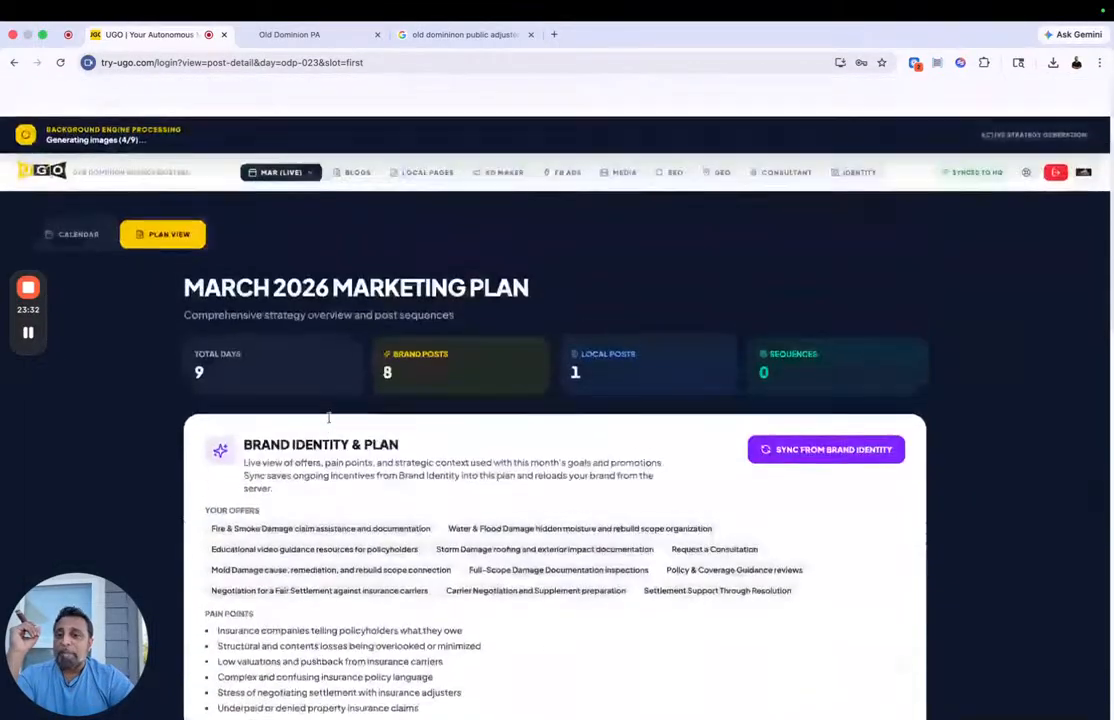
Step: Open April 2026 planning, add the Fire & Smoke and Water & Flood Damage services, and deselect Full-Scope Damage Documentation inspections
click(281, 133)
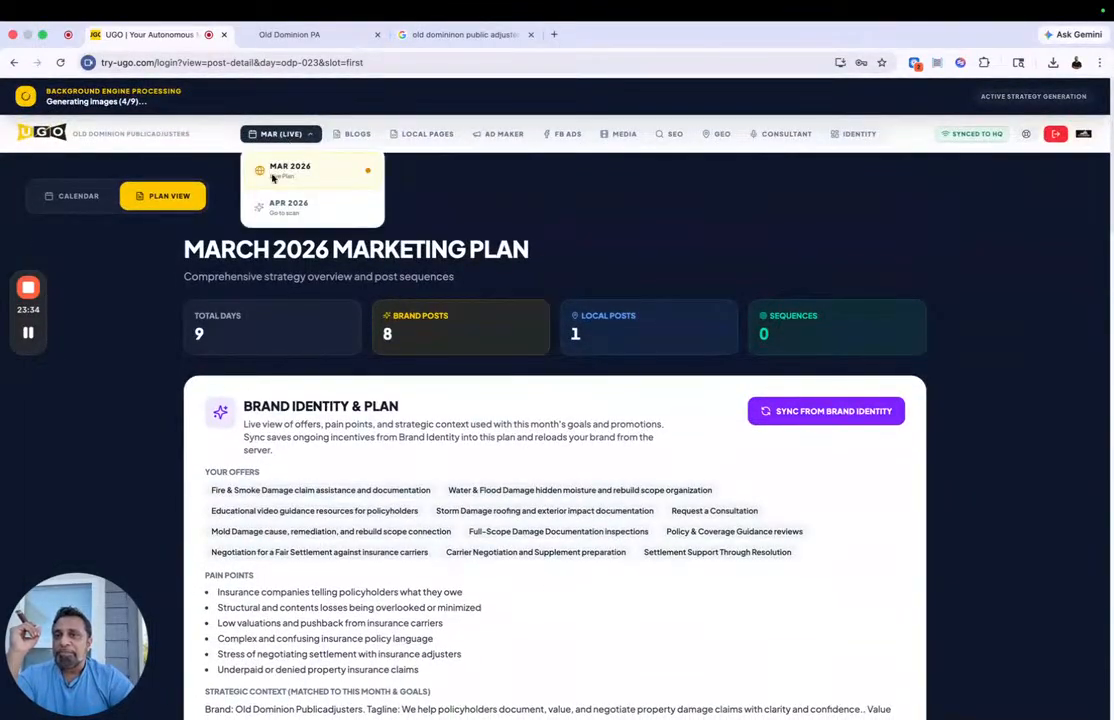
click(278, 208)
scroll(500, 352, down, 5)
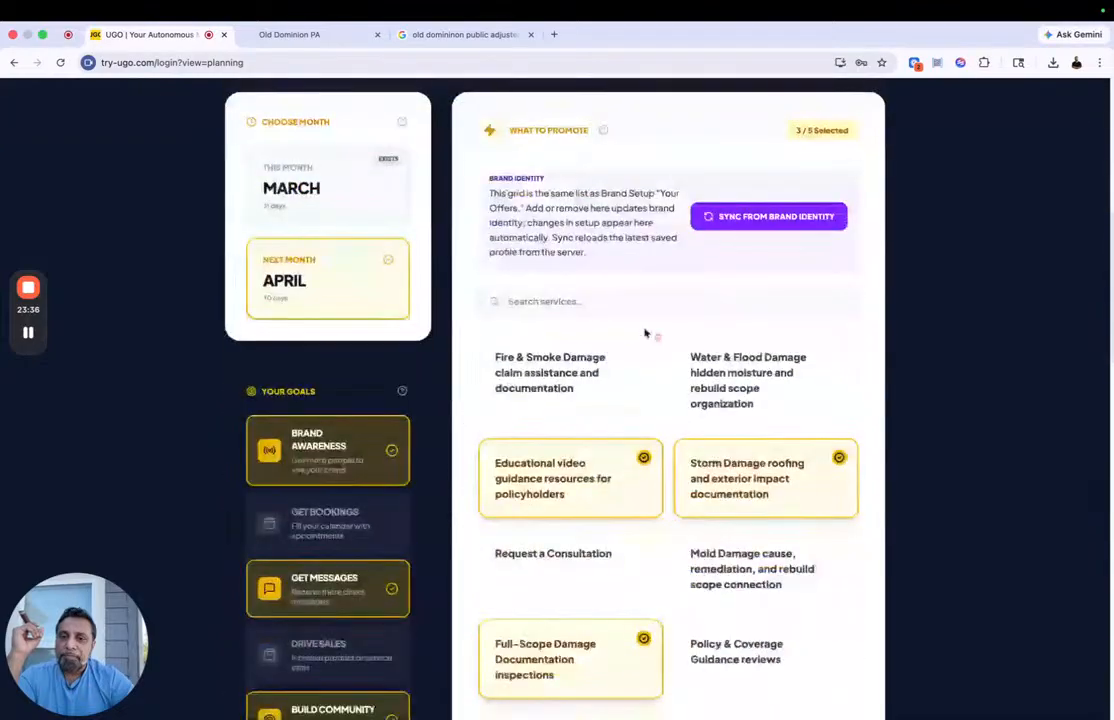
click(560, 357)
click(743, 378)
click(568, 680)
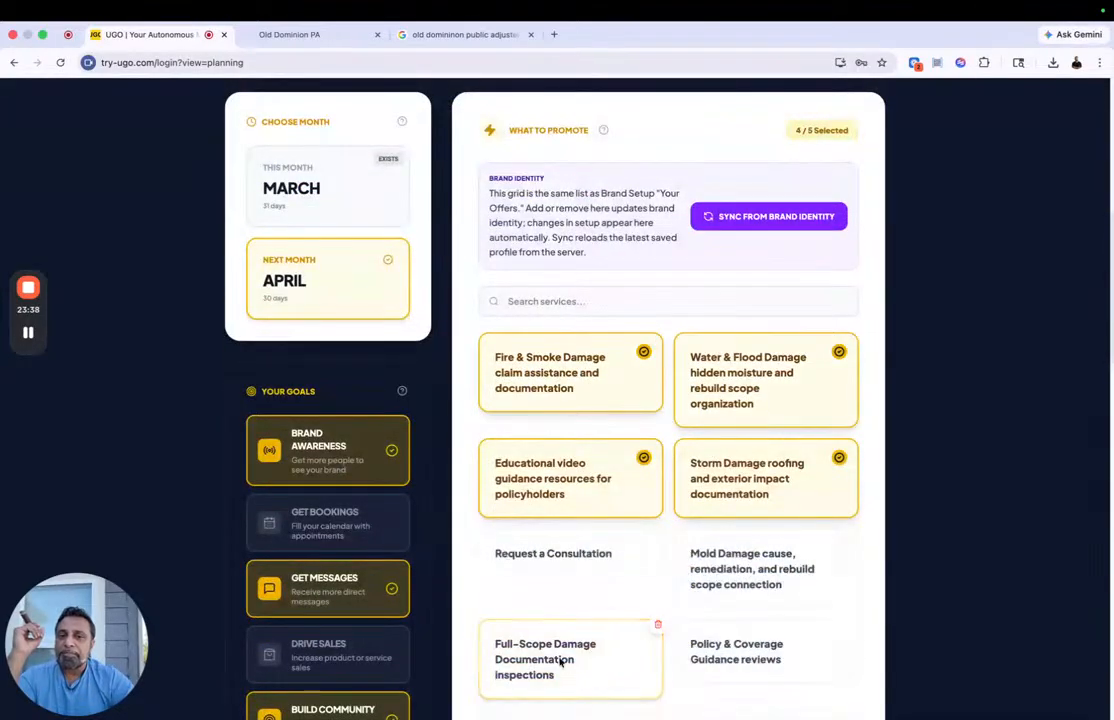
scroll(597, 474, down, 10)
scroll(640, 500, up, 6)
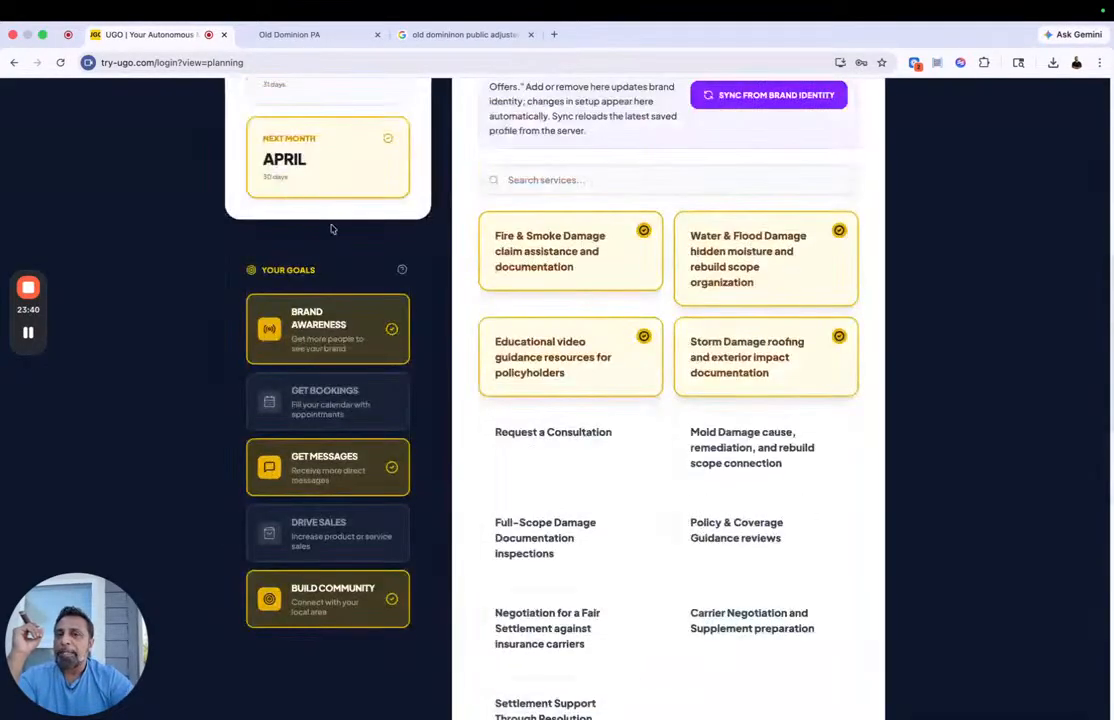
Step: Create the April 2026 campaign with no promotions or incentives and confirm generating its 30-day content calendar
scroll(699, 597, down, 2)
scroll(699, 597, down, 8)
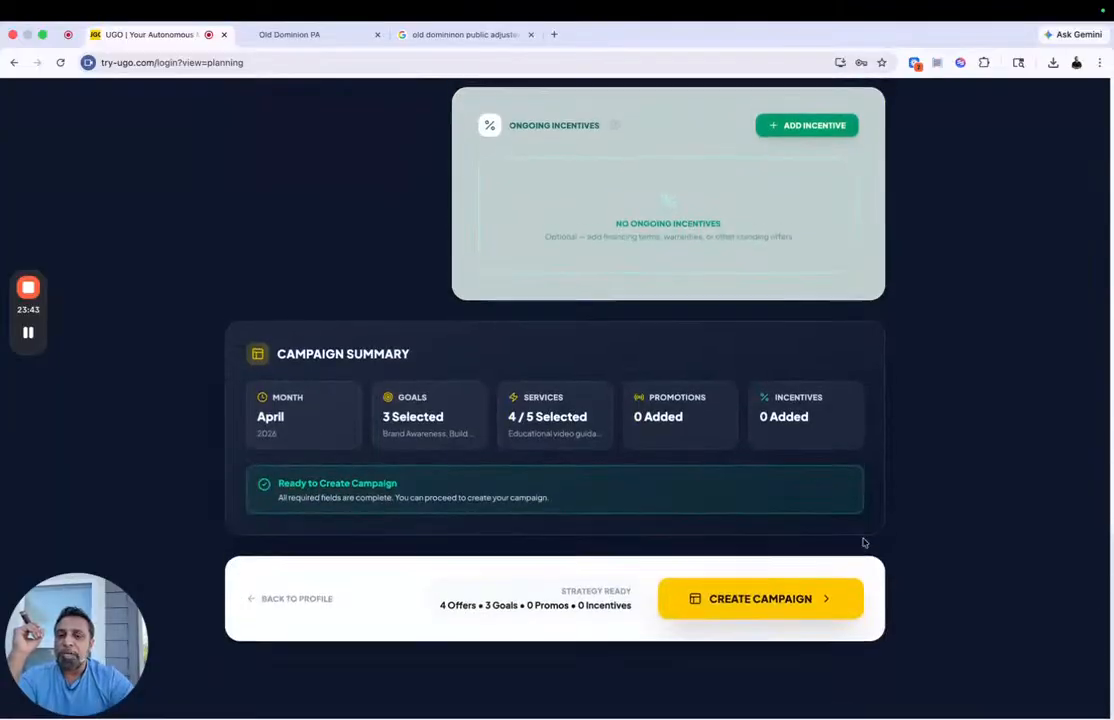
click(763, 598)
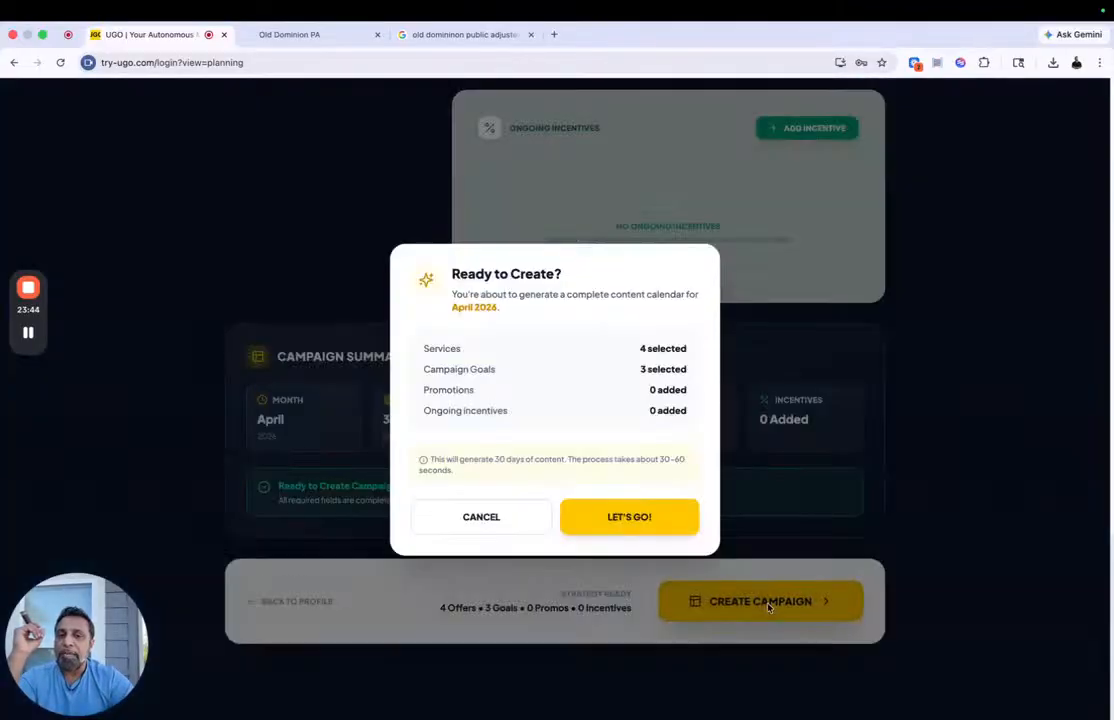
click(666, 513)
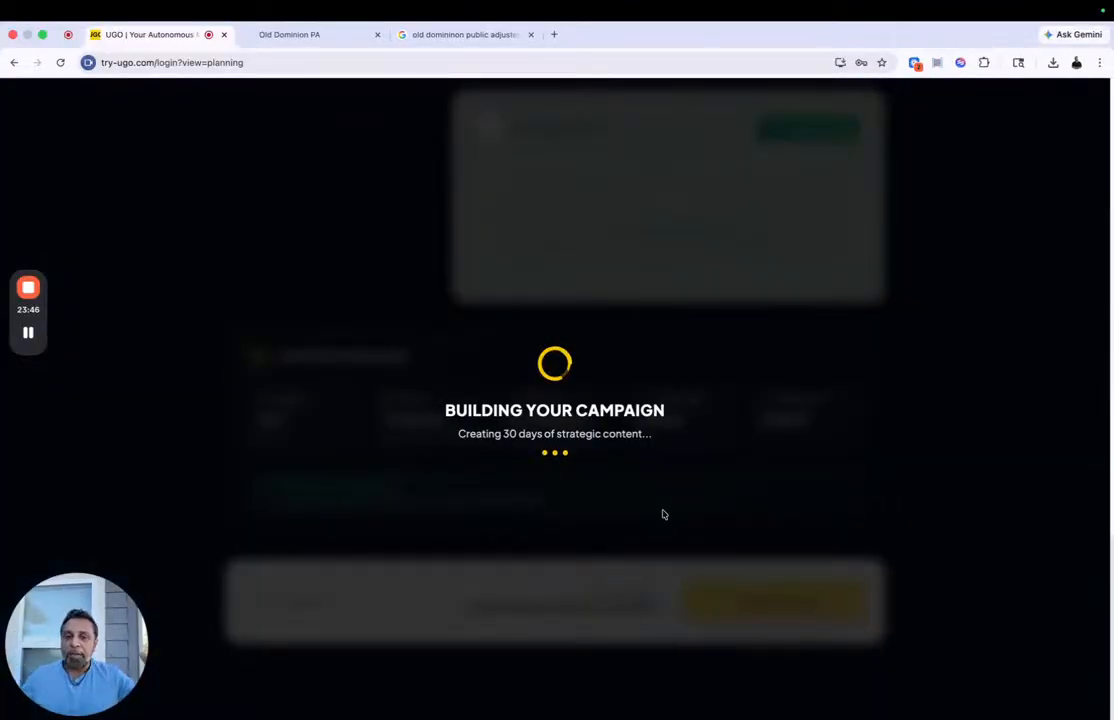
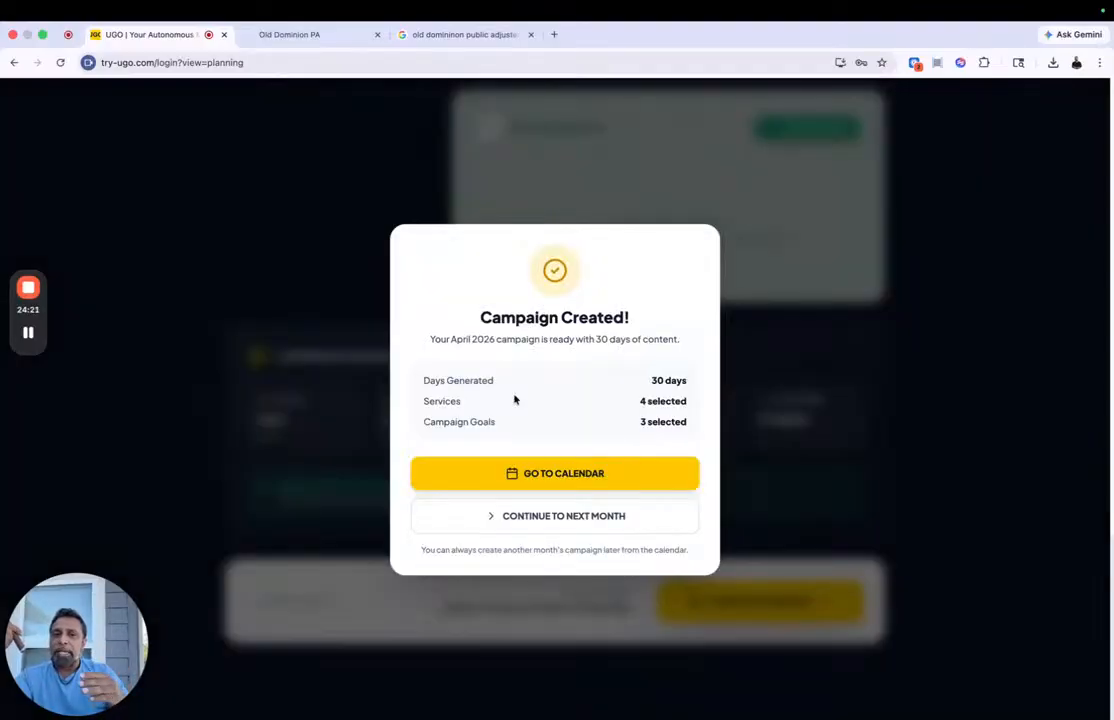
Step: Open the content calendar of the new April 2026 campaign and look over its first days
click(541, 473)
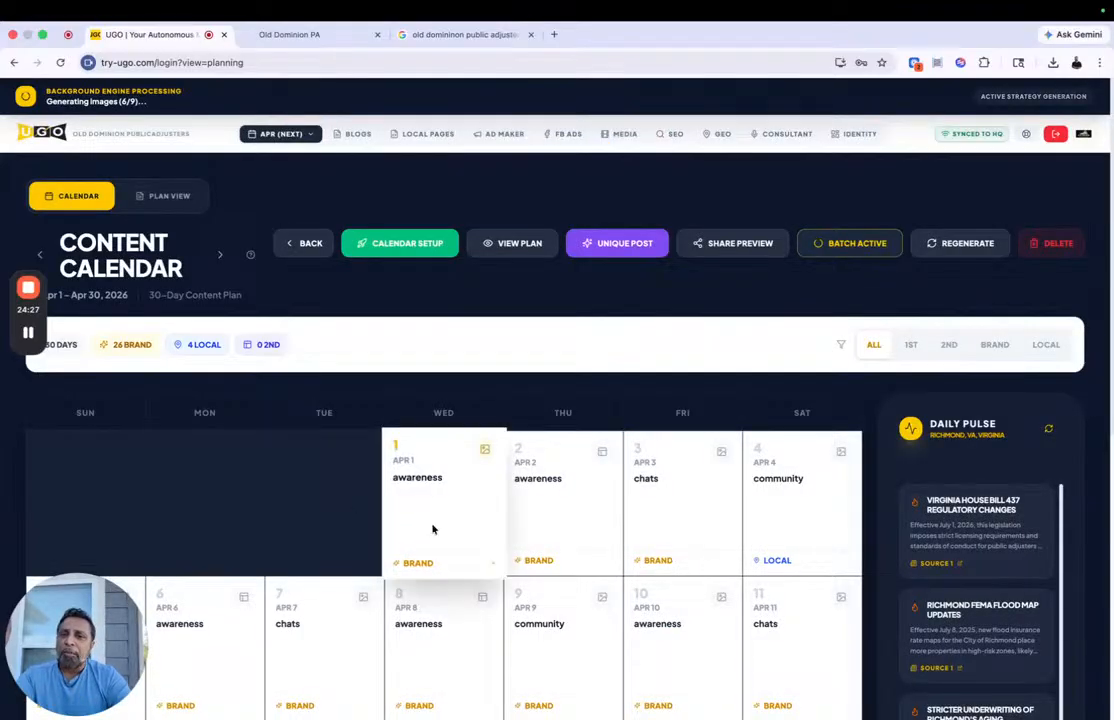
scroll(433, 529, down, 5)
scroll(433, 529, up, 5)
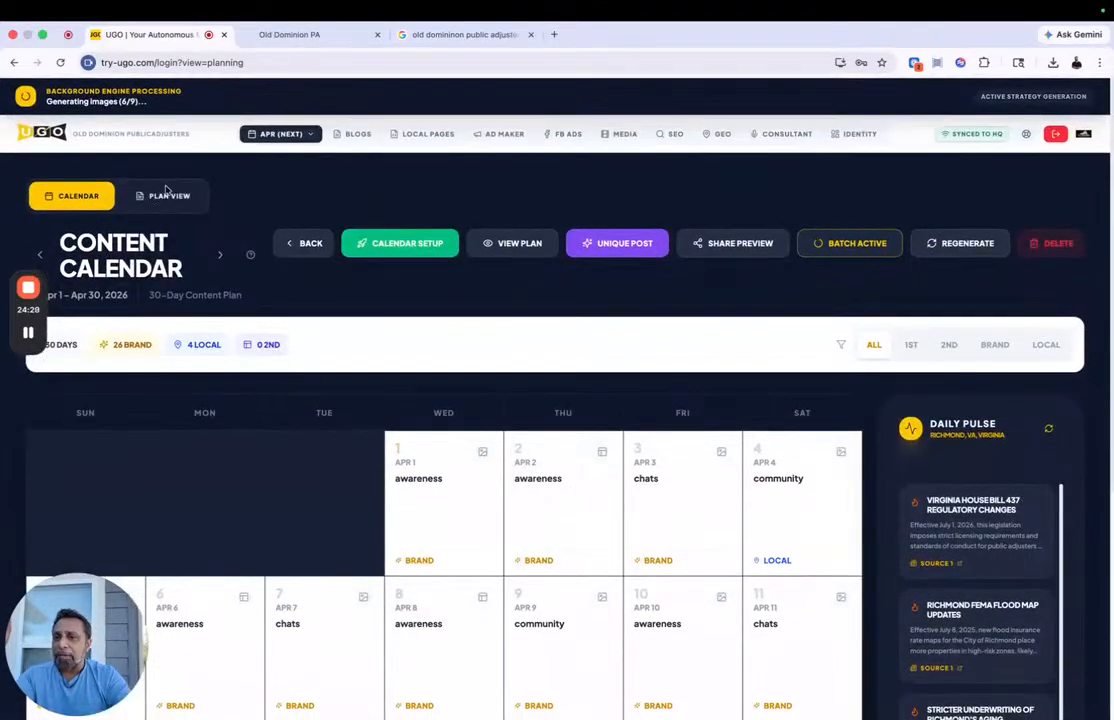
Step: Switch the April 2026 calendar to Plan View and review the post sequences and the Day 1 strategy details
click(162, 196)
scroll(388, 403, down, 3)
scroll(388, 403, down, 20)
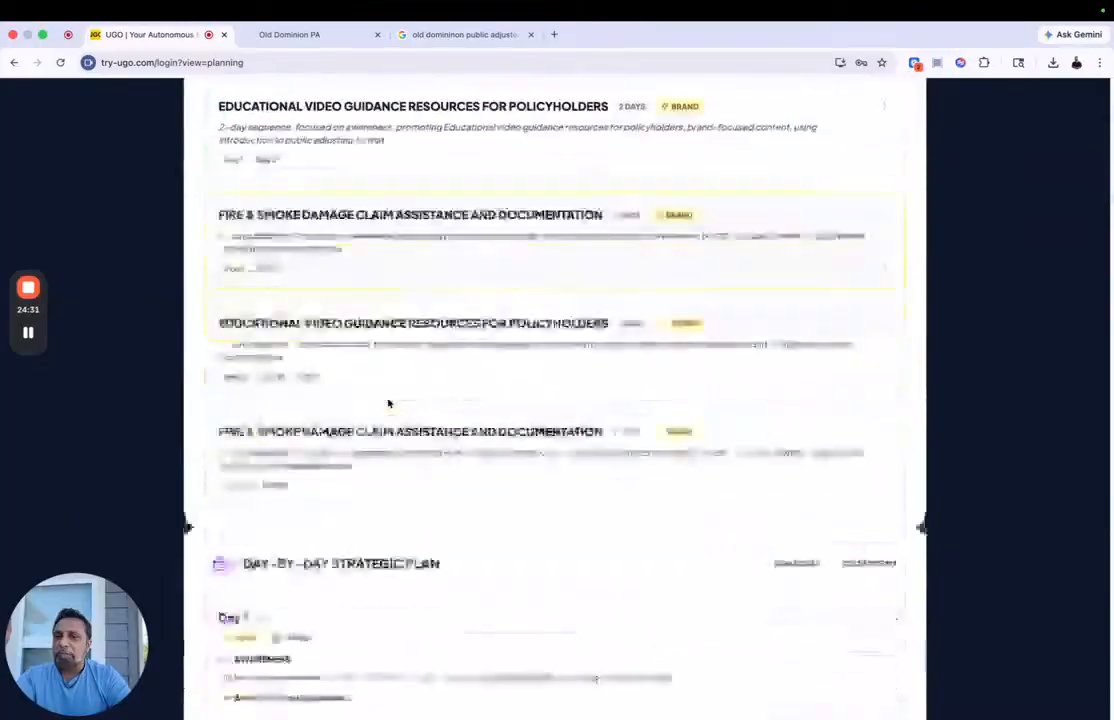
scroll(388, 403, down, 3)
scroll(428, 291, up, 7)
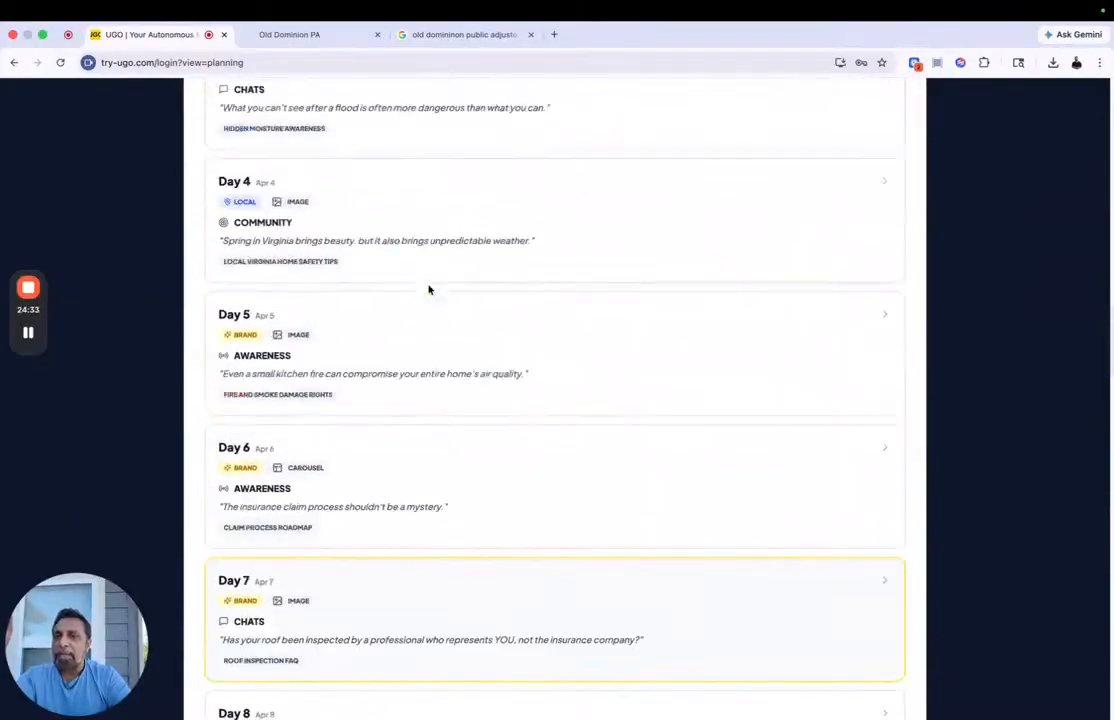
click(451, 202)
scroll(450, 311, down, 14)
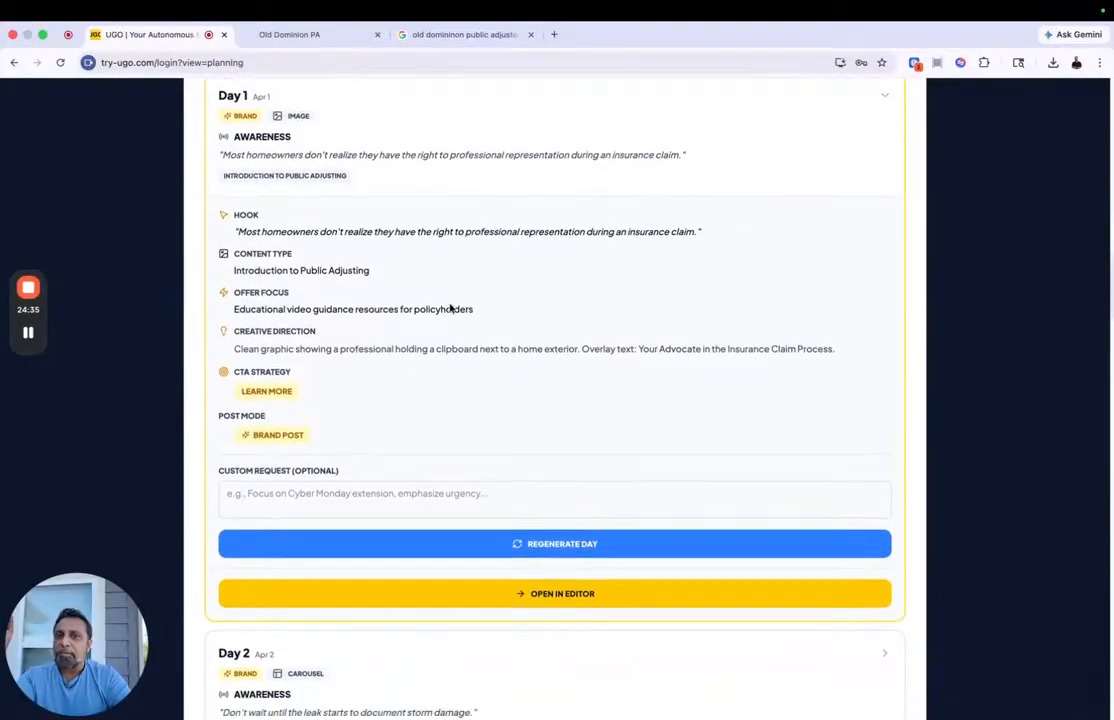
scroll(432, 398, down, 10)
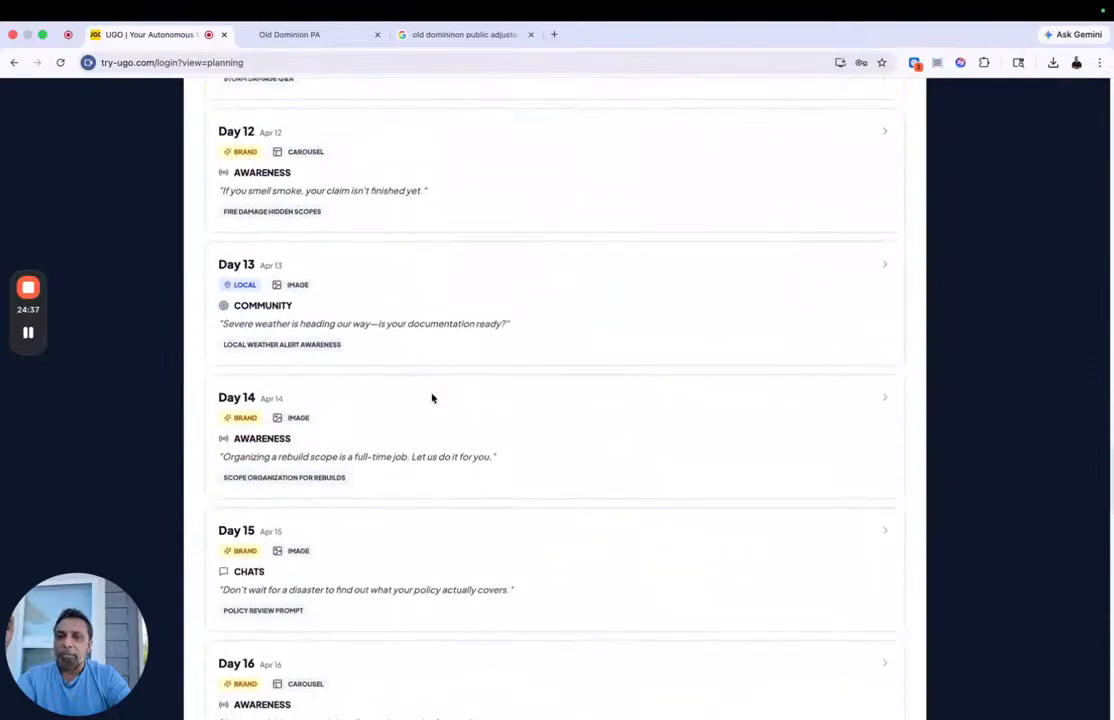
Step: Expand the Day 17 entry of the April plan and look over the remaining daily entries through Day 30
click(447, 455)
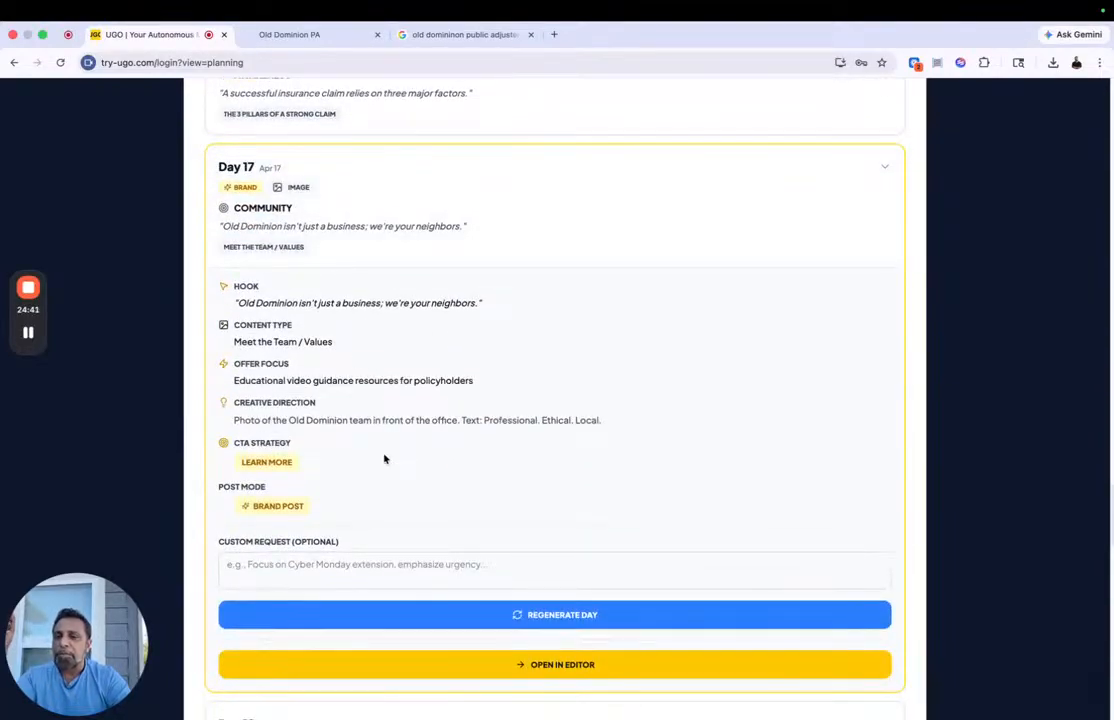
scroll(384, 459, down, 10)
scroll(384, 459, down, 10)
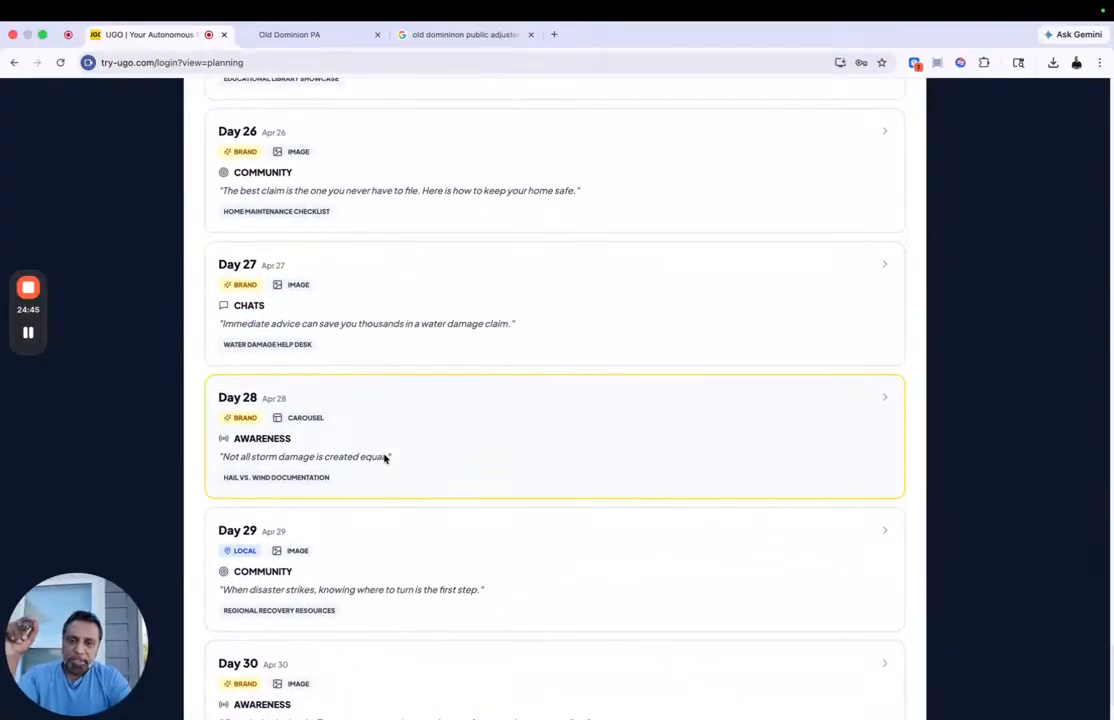
scroll(384, 459, up, 10)
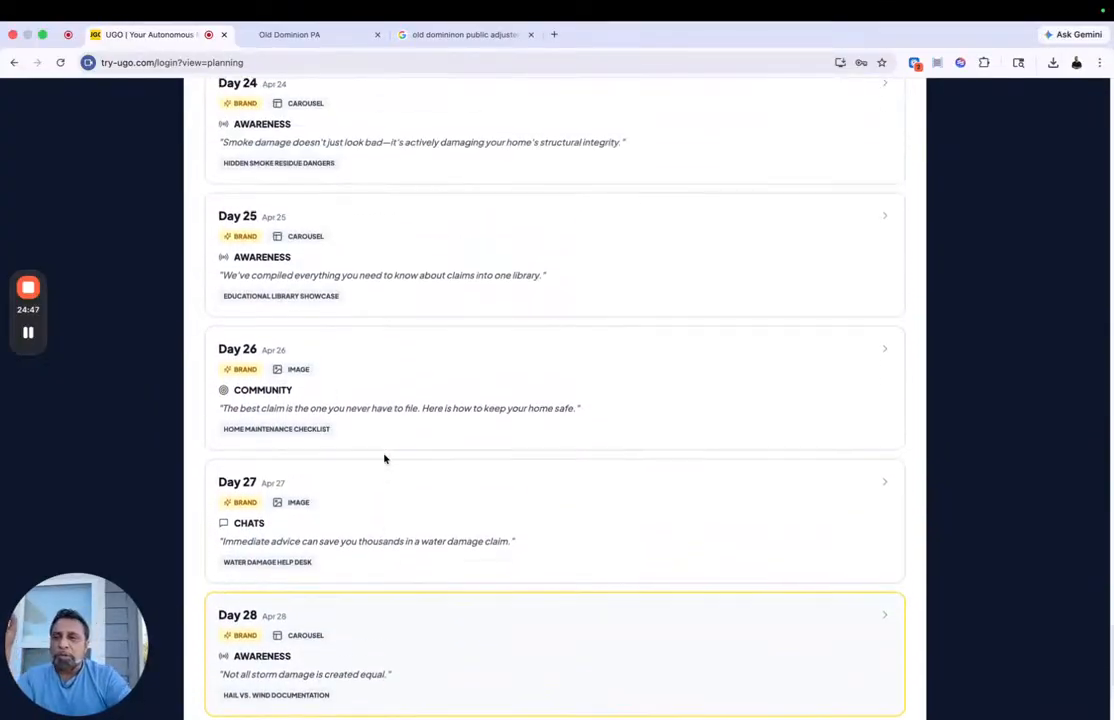
scroll(384, 459, up, 15)
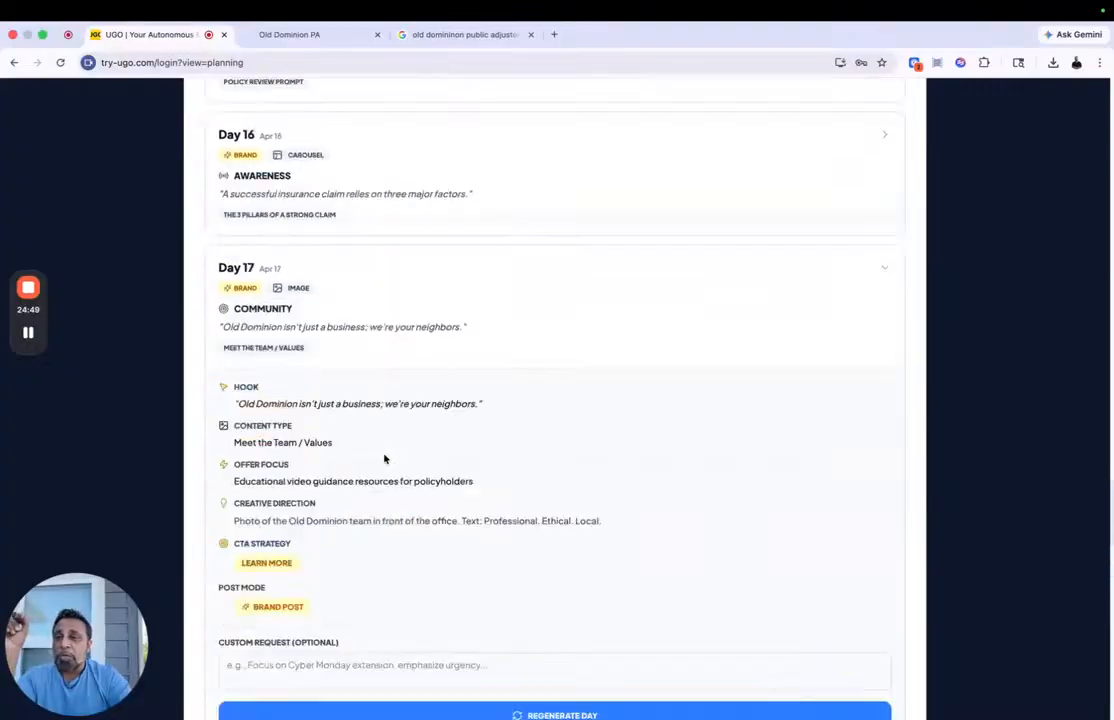
scroll(384, 459, up, 20)
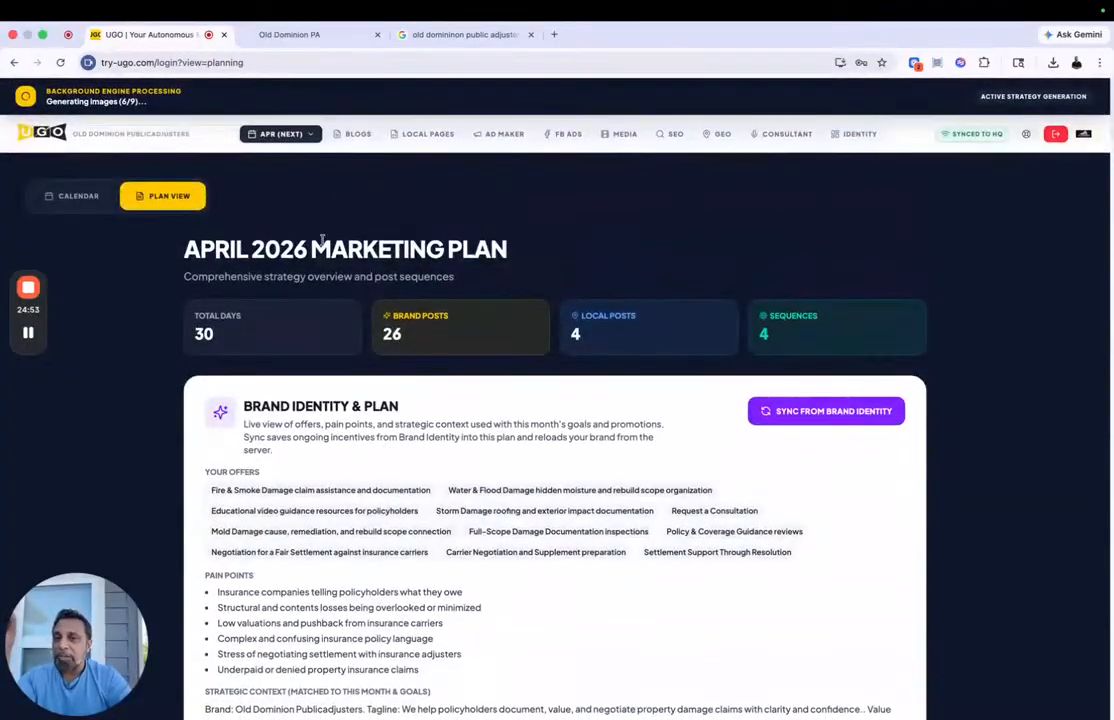
Step: Switch to the March 2026 calendar, view the Mar 27 post, and return to the calendar
click(276, 133)
click(283, 176)
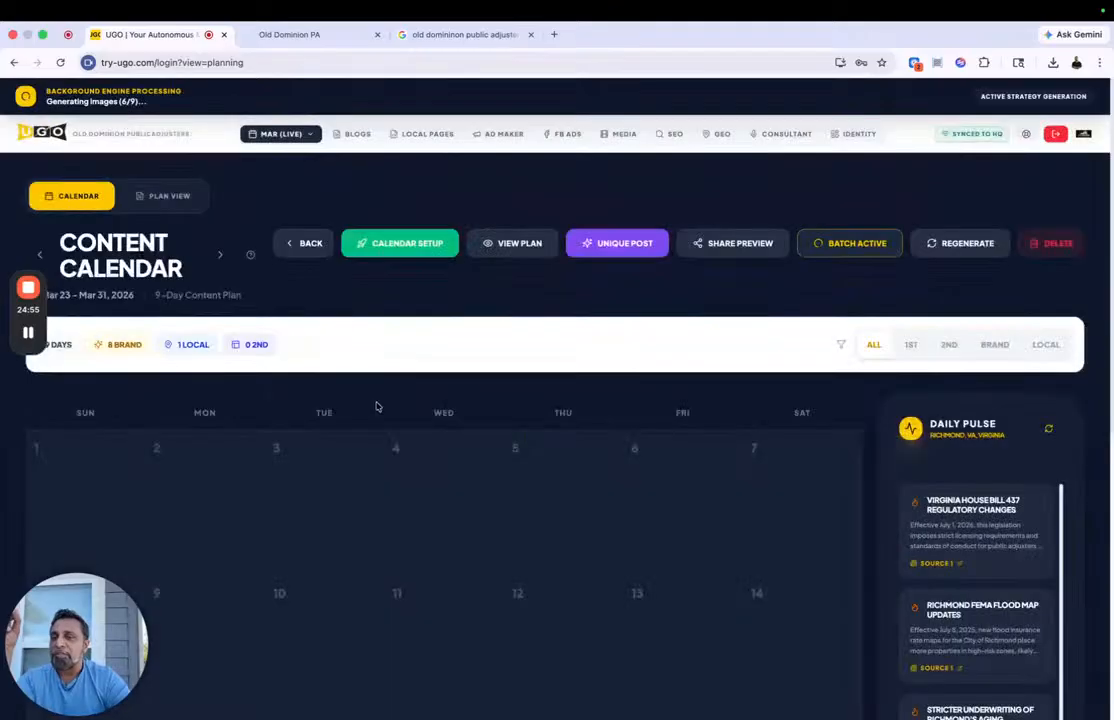
scroll(378, 385, down, 10)
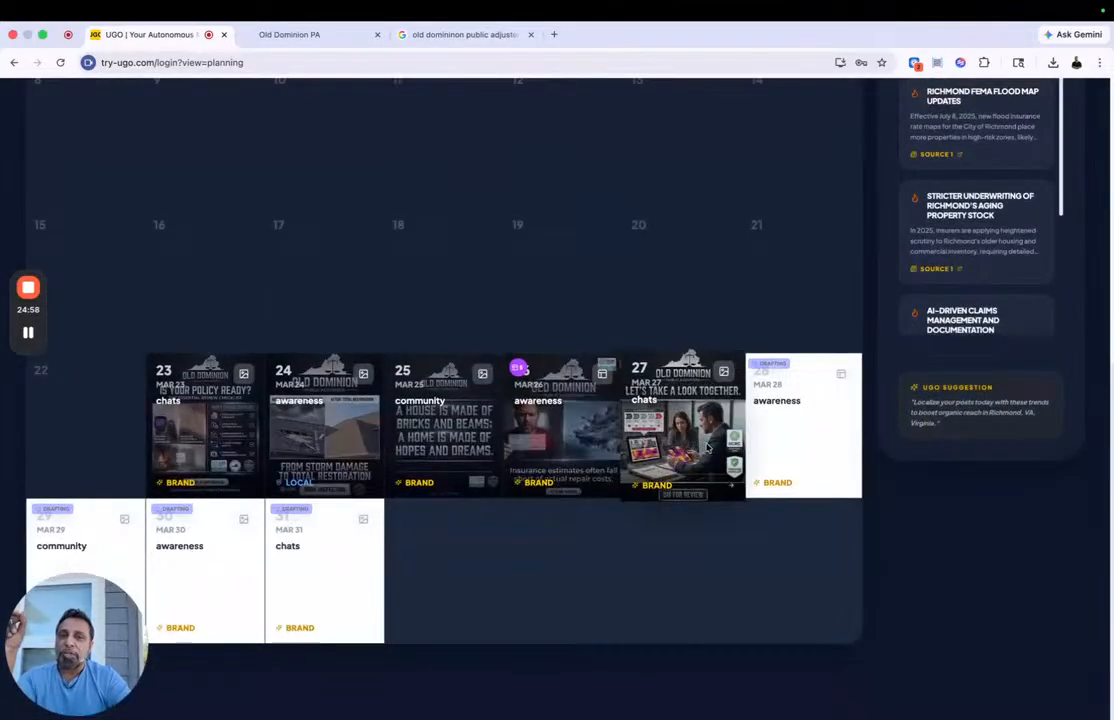
click(682, 425)
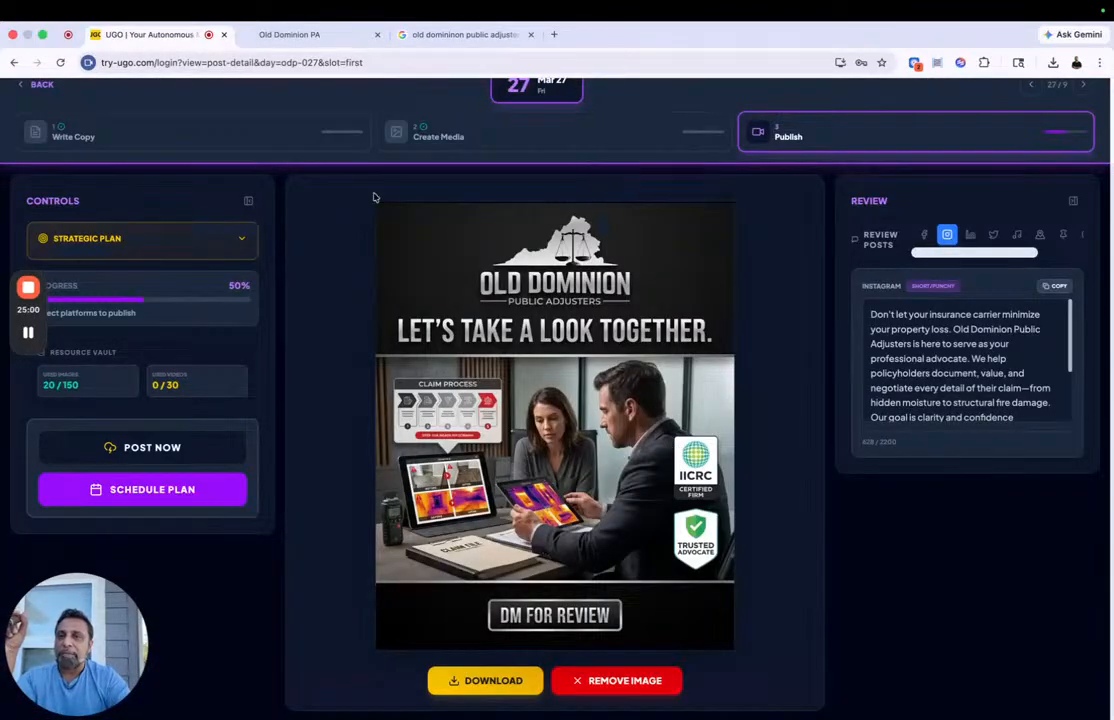
scroll(375, 197, up, 1)
click(42, 124)
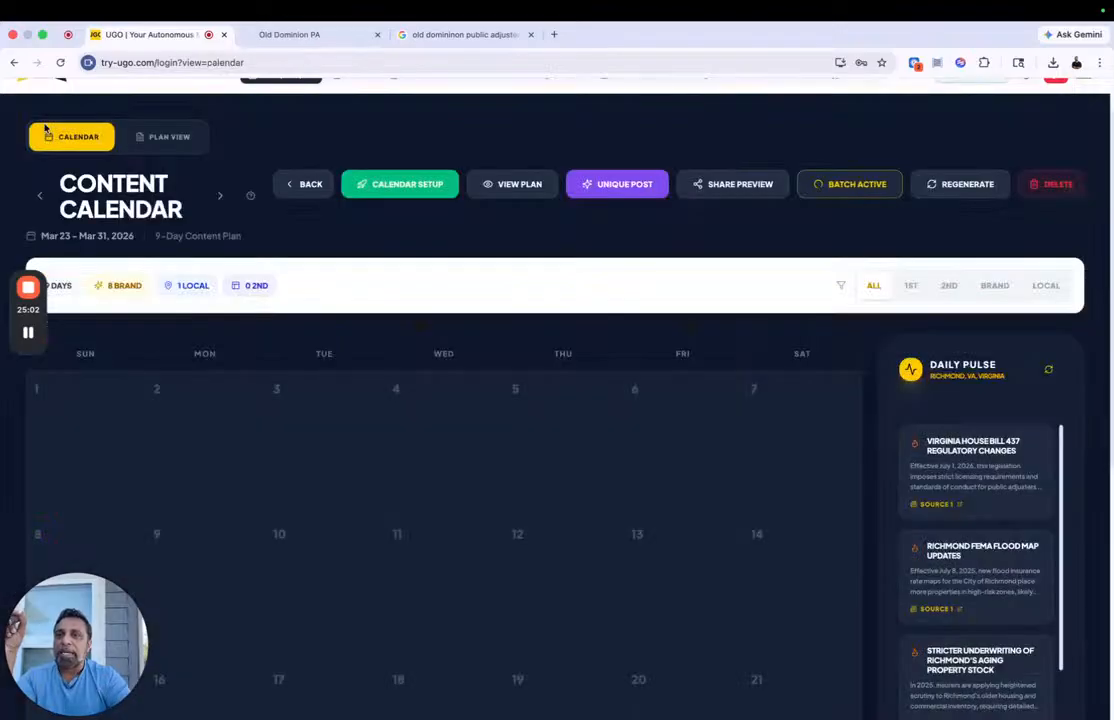
Step: View the Mar 26 carousel post, browse to the Mar 24 and Mar 25 posts, and go back to the calendar
scroll(384, 317, down, 5)
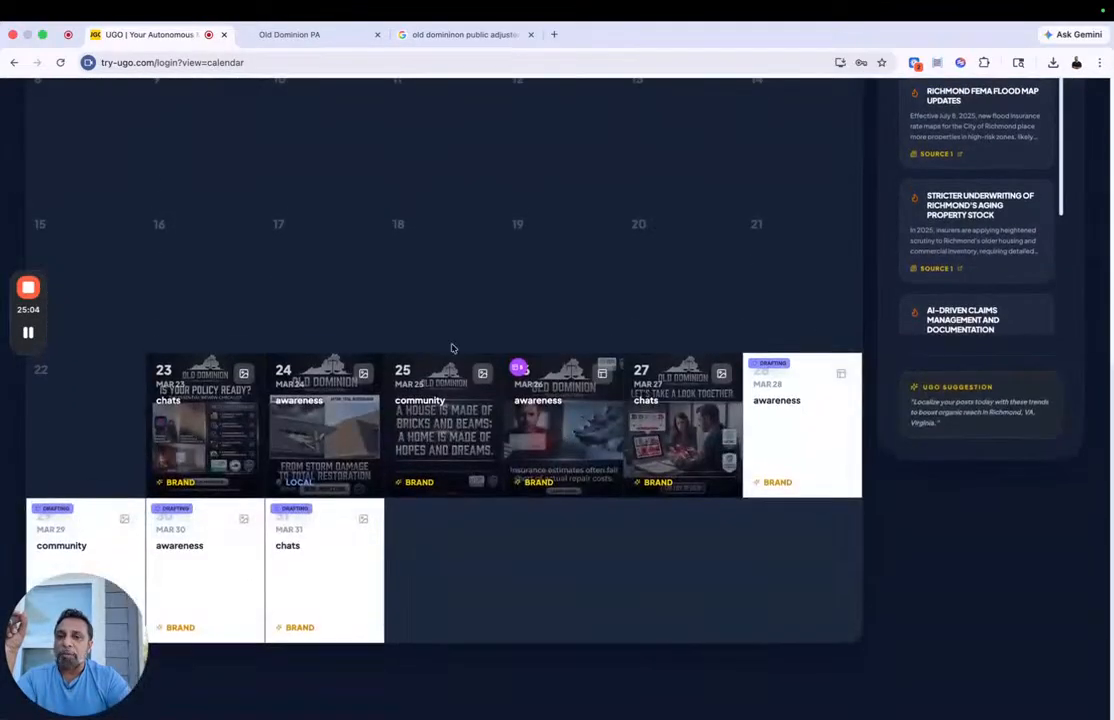
click(566, 436)
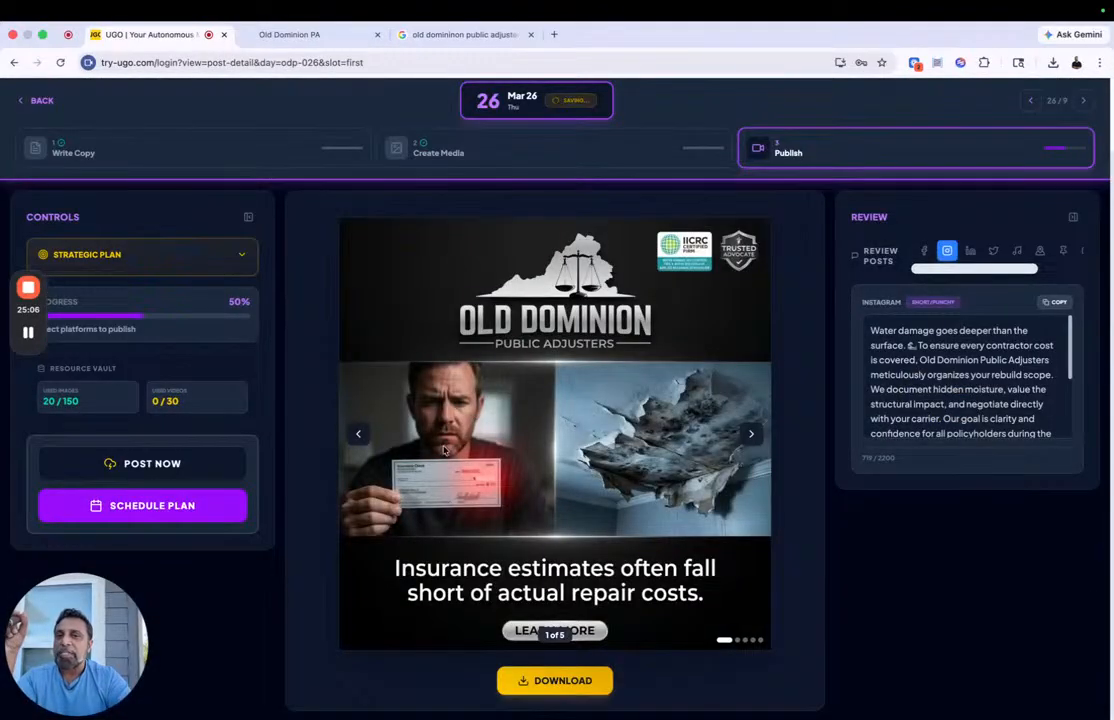
click(1029, 101)
click(1029, 101)
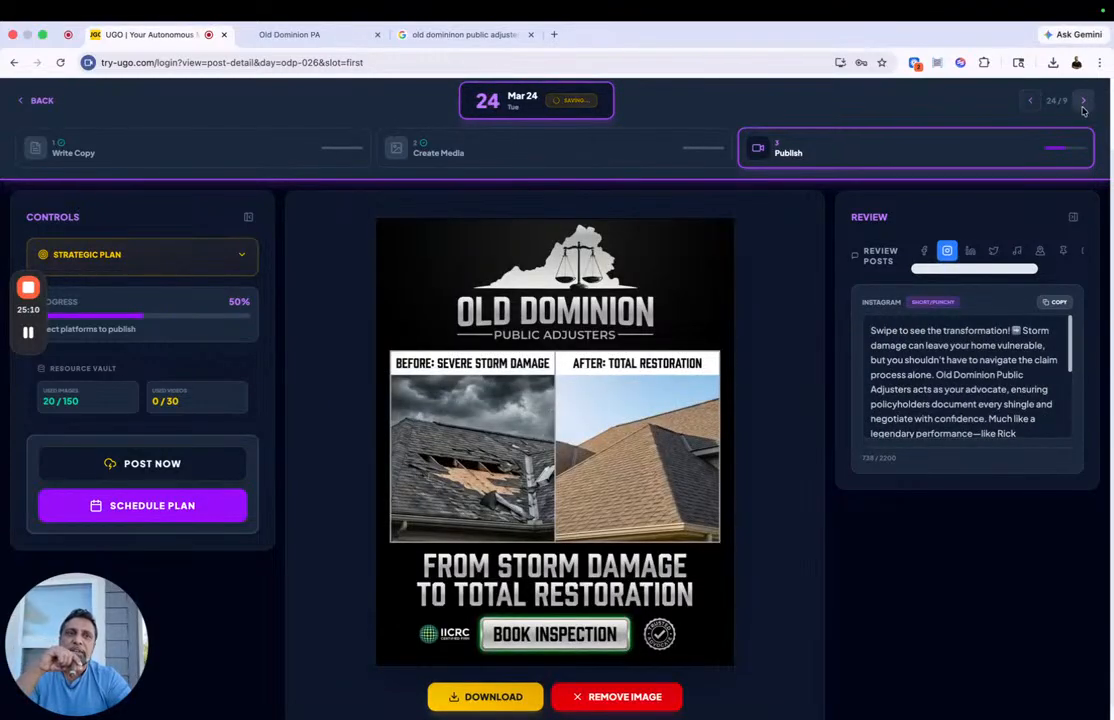
click(1083, 103)
scroll(560, 410, up, 2)
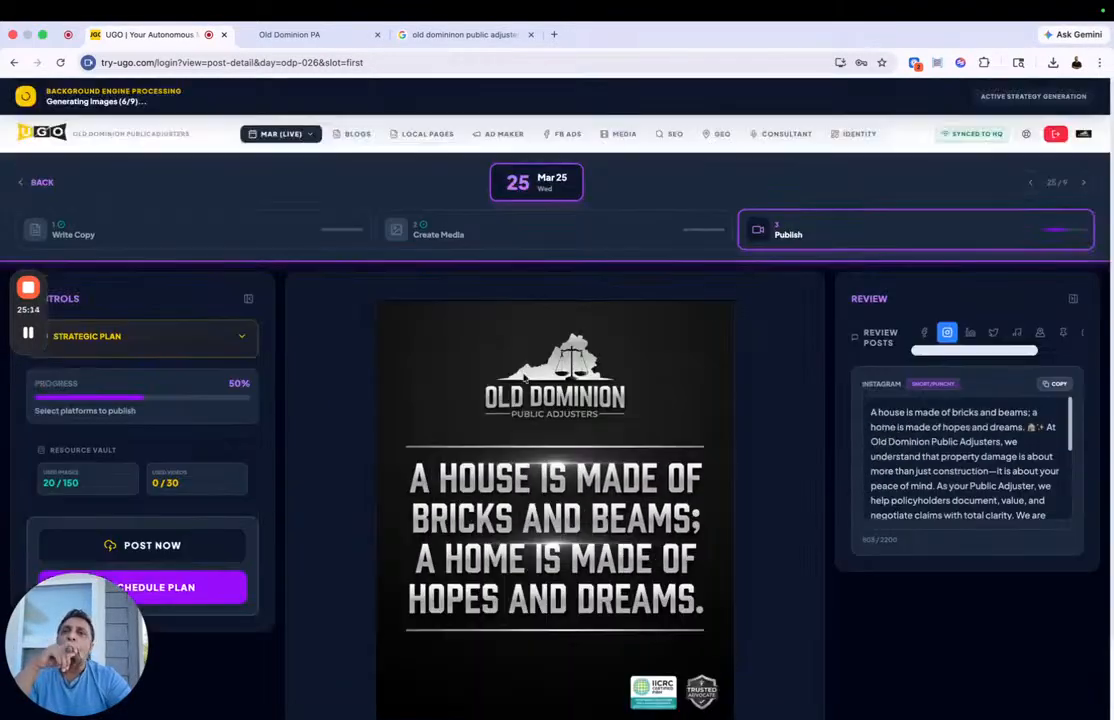
click(44, 183)
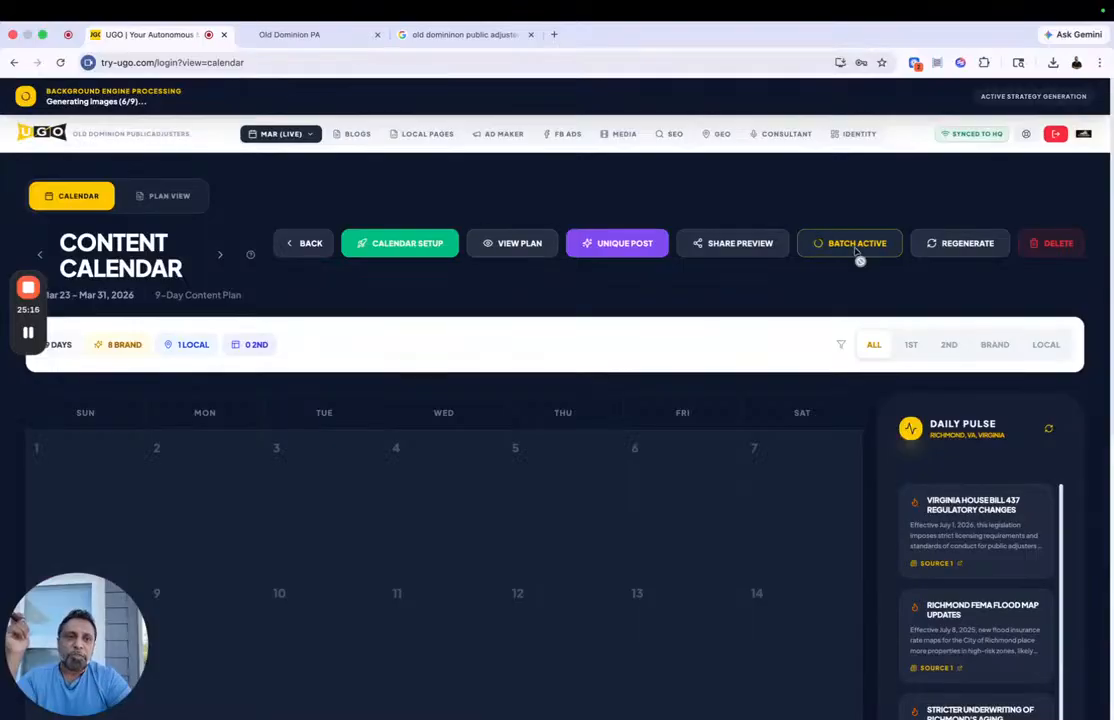
Step: In the brand identity's Analysis & Insights section, set the testimonial post days to Tue and Thu and save the profile
scroll(978, 344, up, 1)
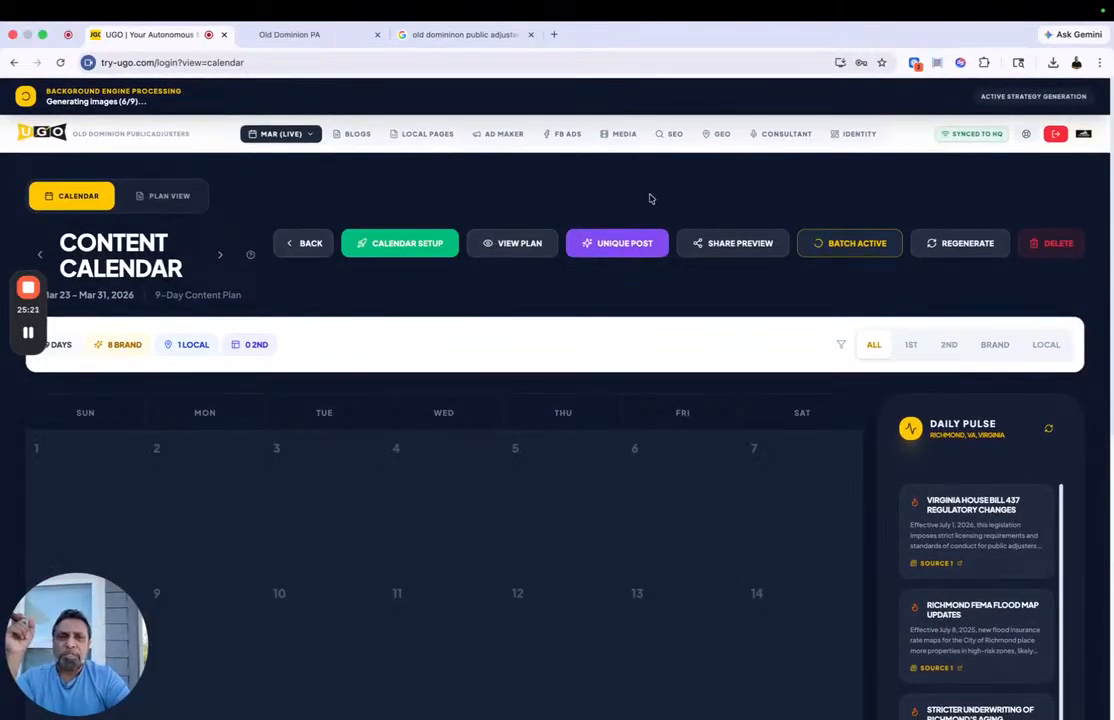
click(853, 134)
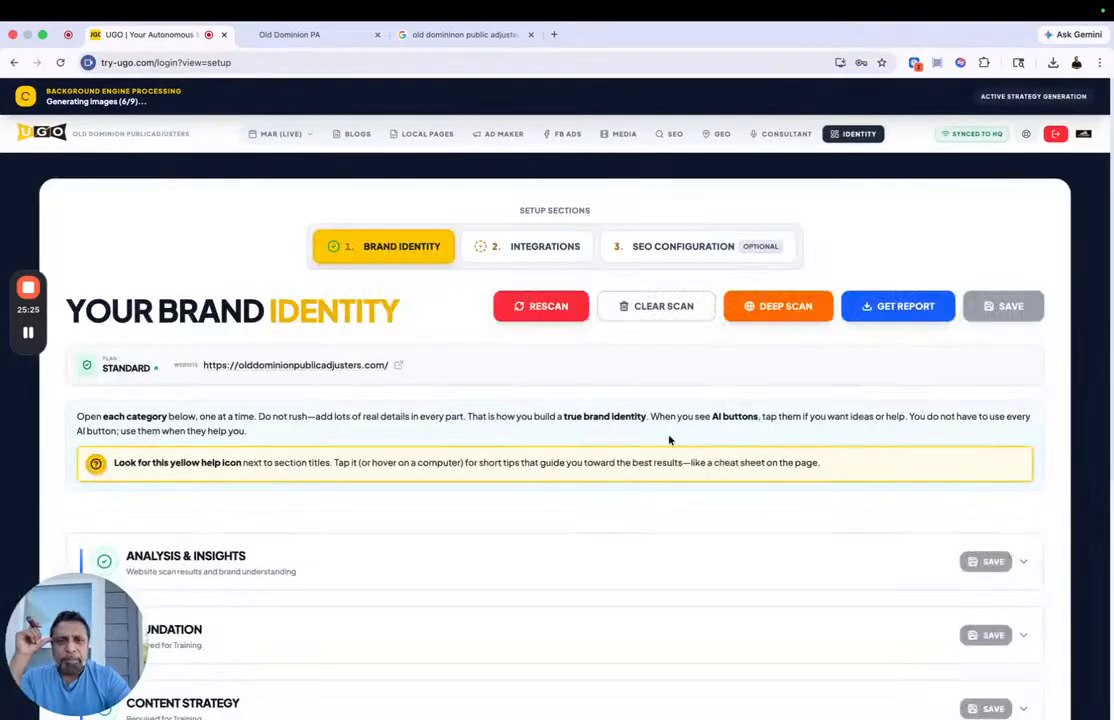
scroll(664, 440, down, 3)
click(607, 388)
scroll(607, 388, down, 10)
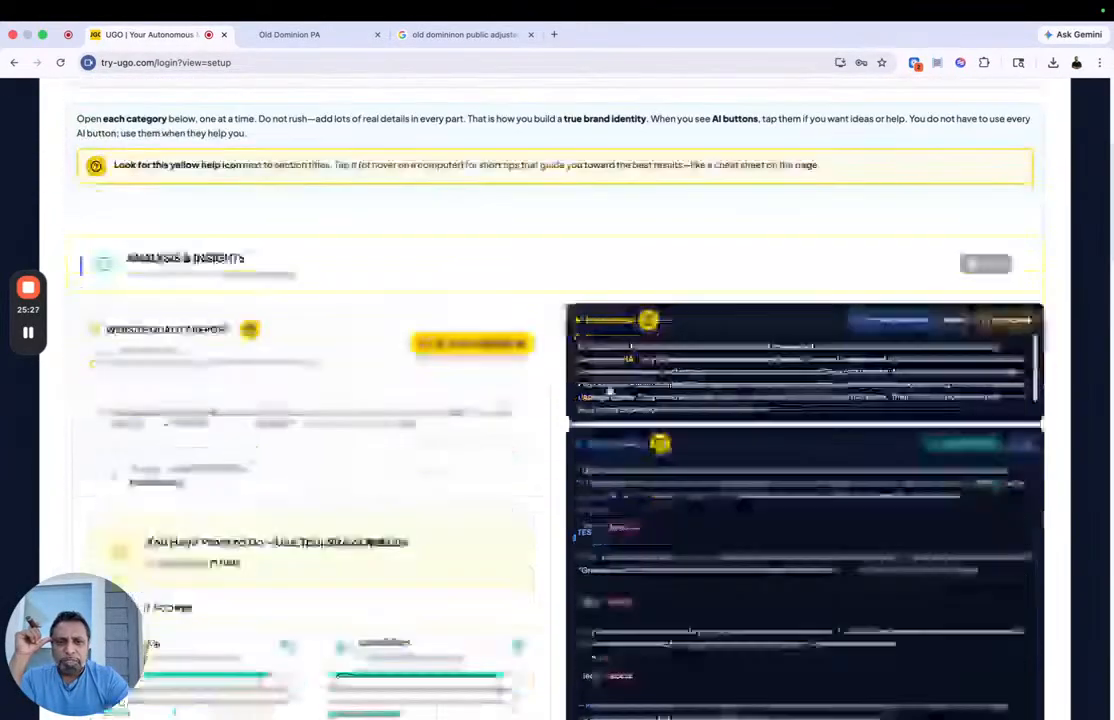
scroll(607, 388, down, 5)
scroll(607, 385, up, 3)
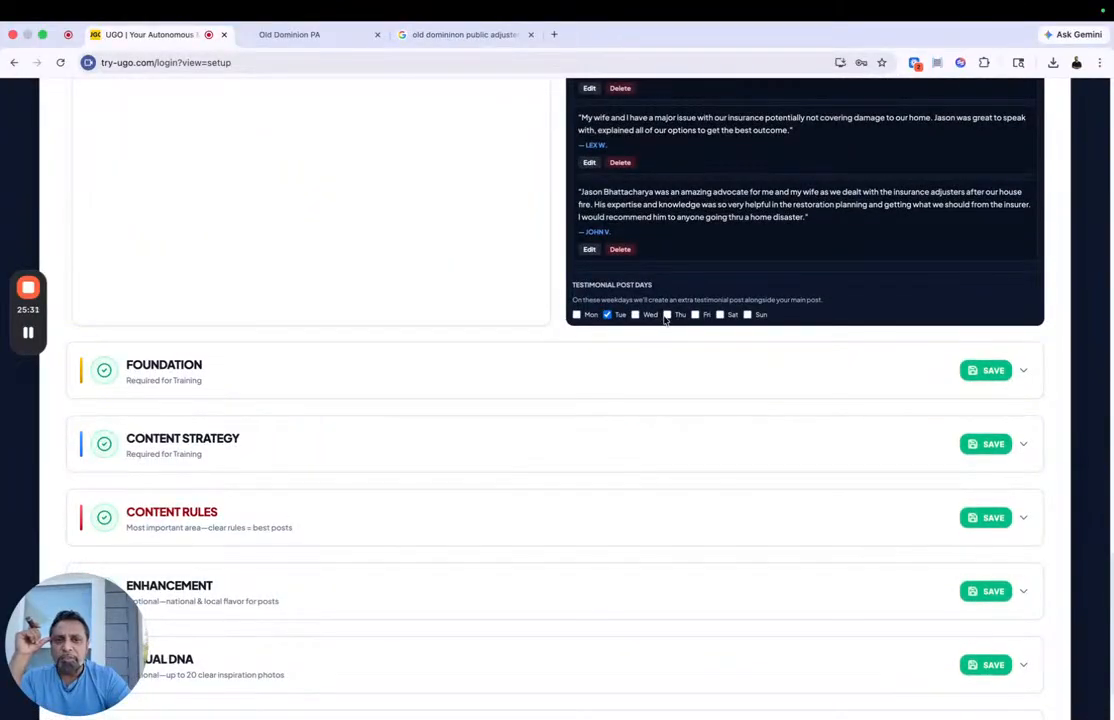
click(985, 372)
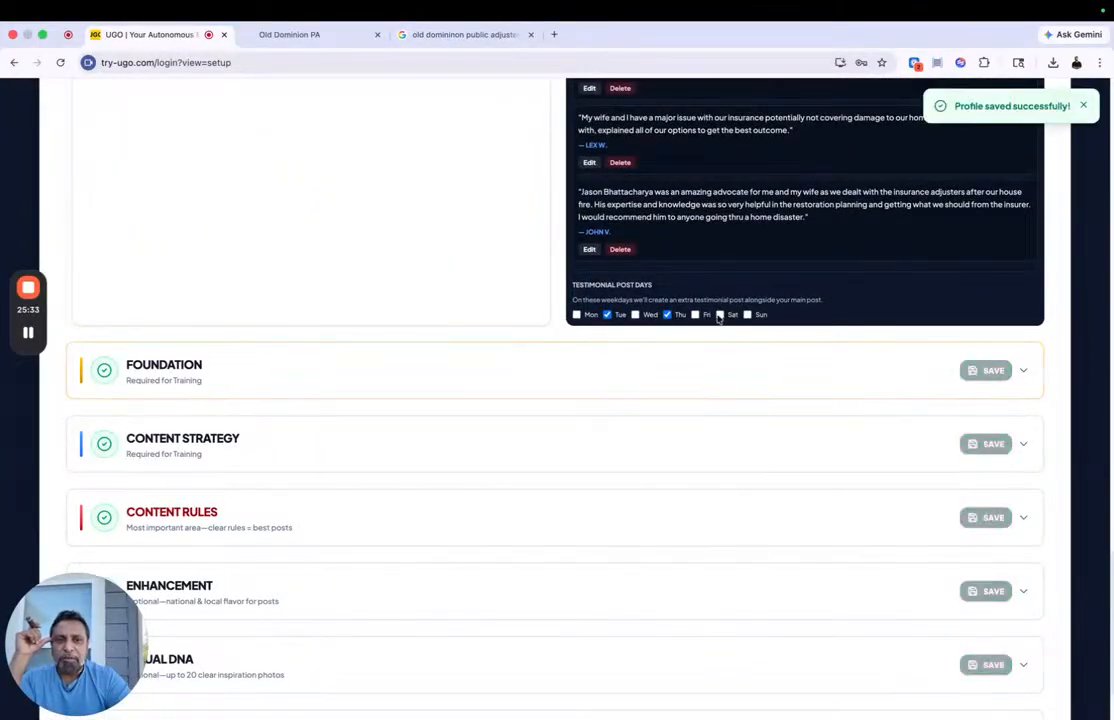
scroll(718, 320, up, 20)
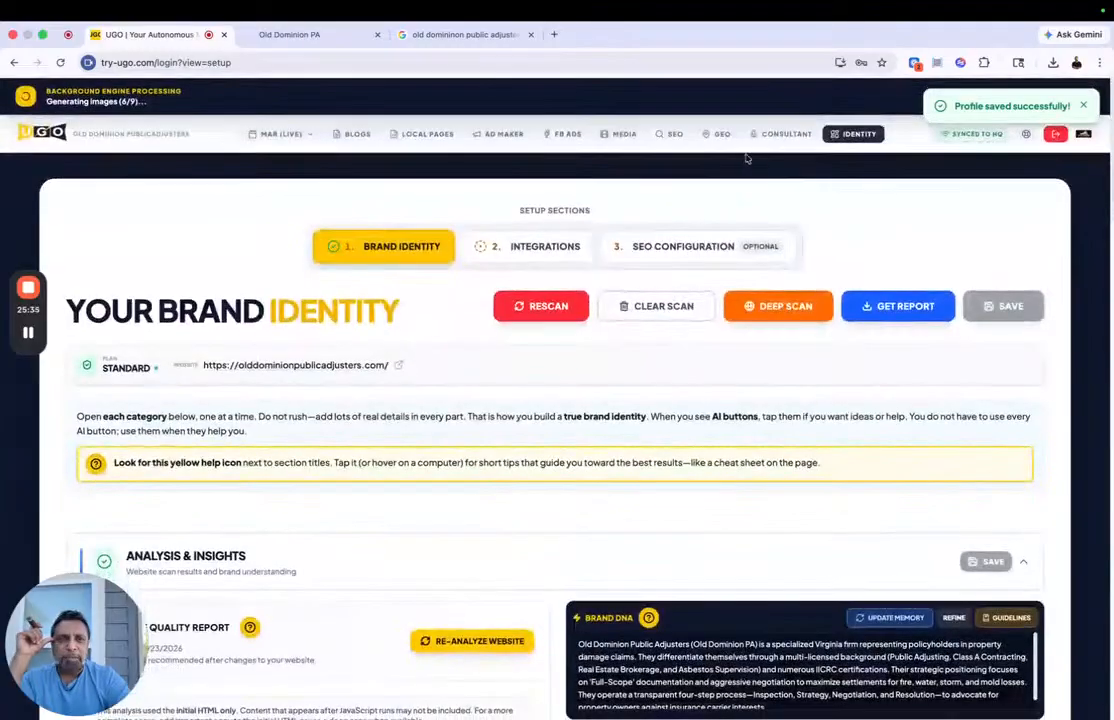
Step: Return to the March 2026 calendar, filter it to testimonial posts, and look over the calendar
click(281, 134)
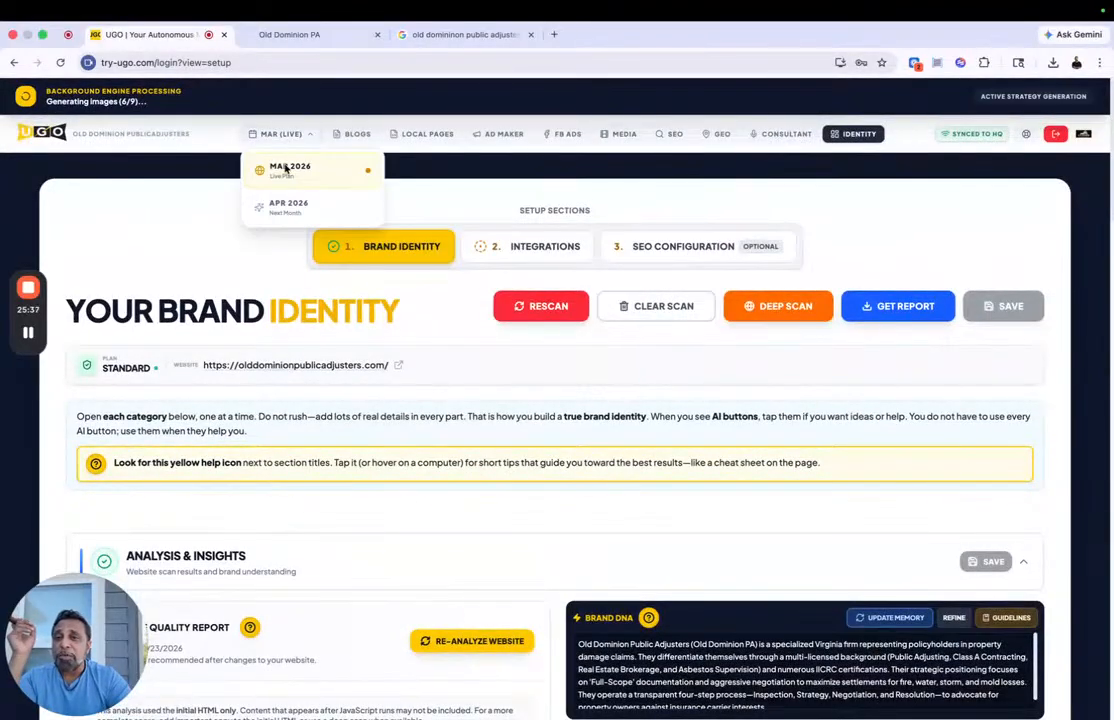
click(285, 168)
scroll(470, 296, down, 5)
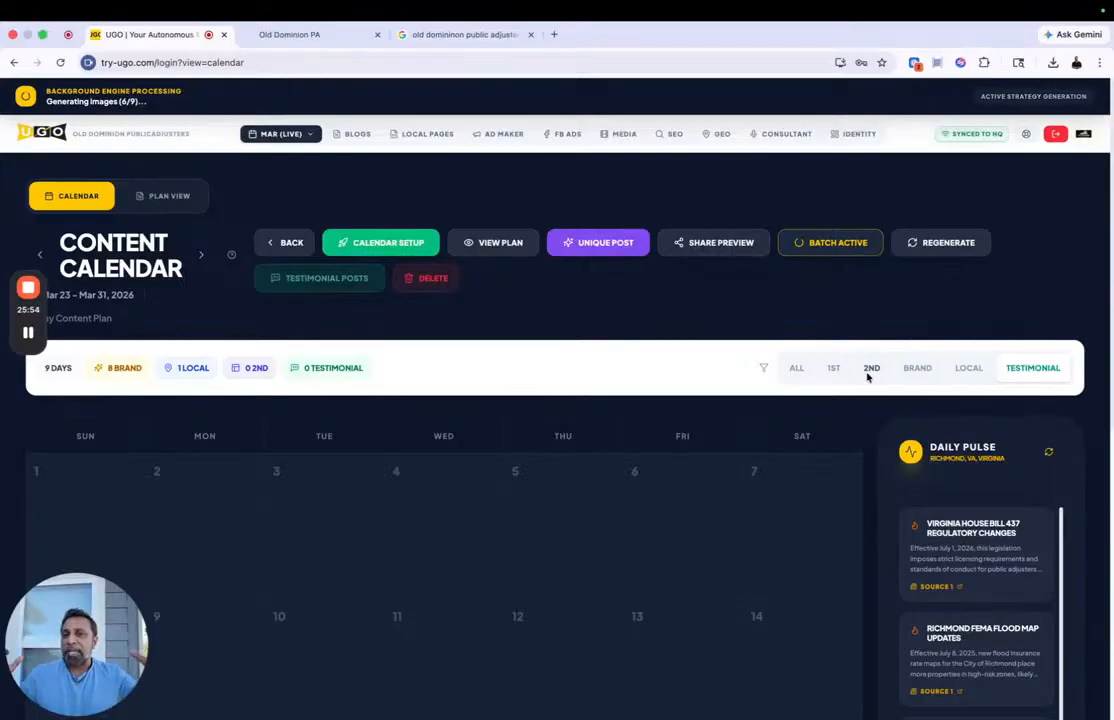
scroll(715, 553, down, 2)
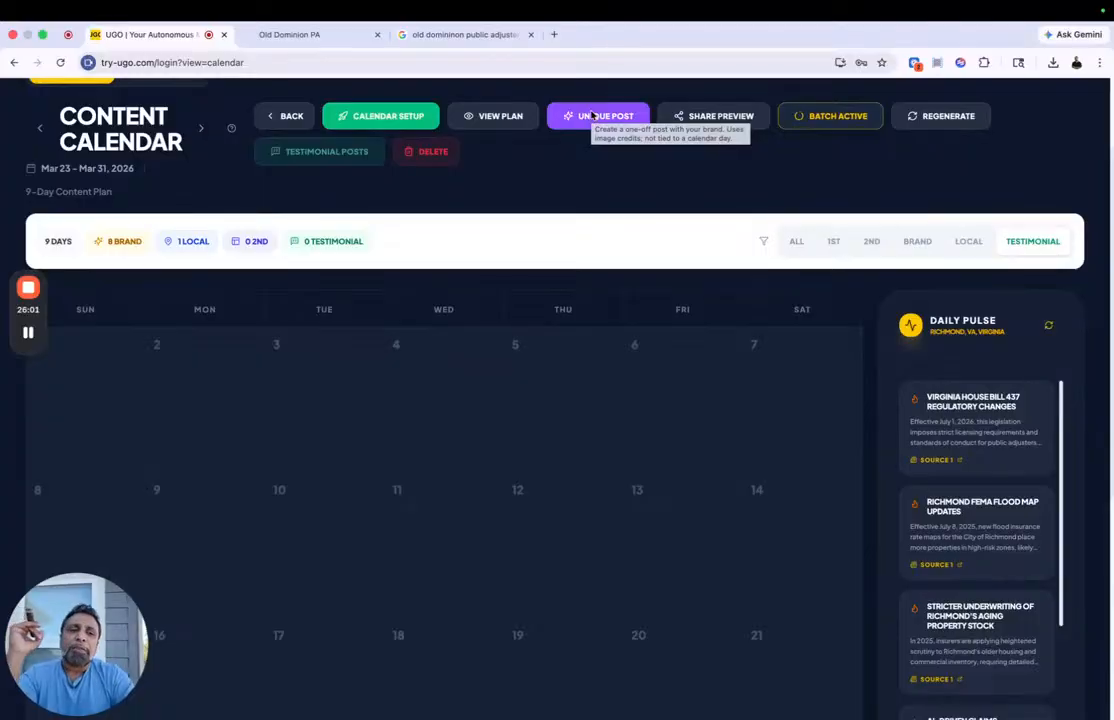
scroll(591, 115, down, 3)
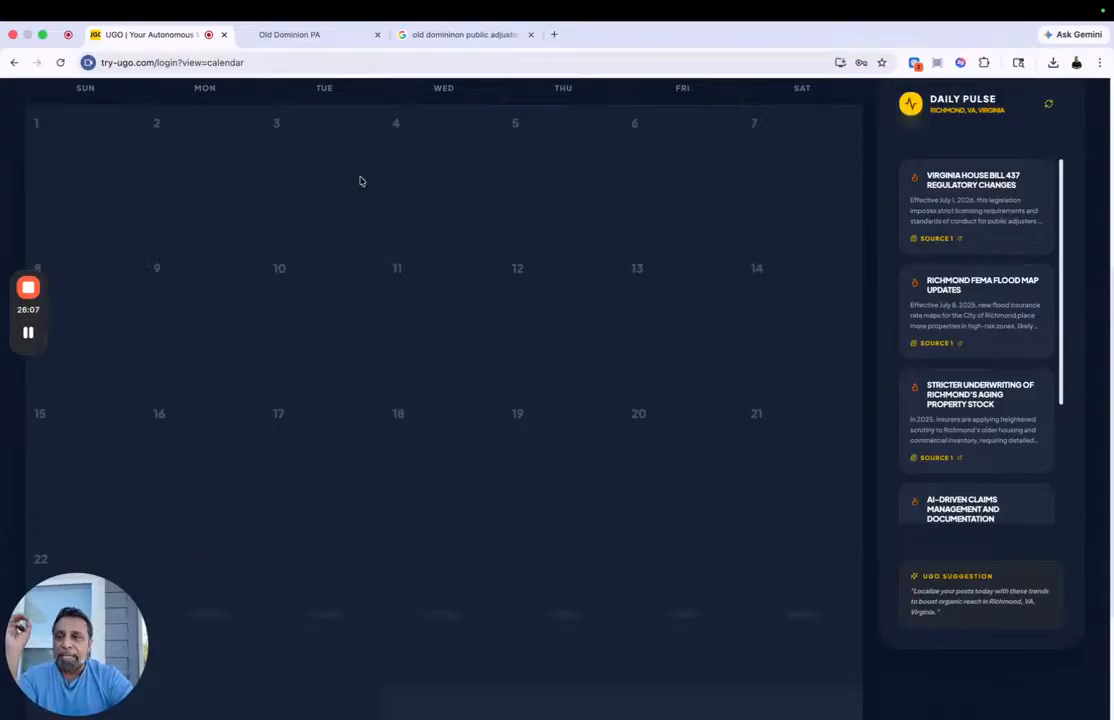
mouse_move(37, 342)
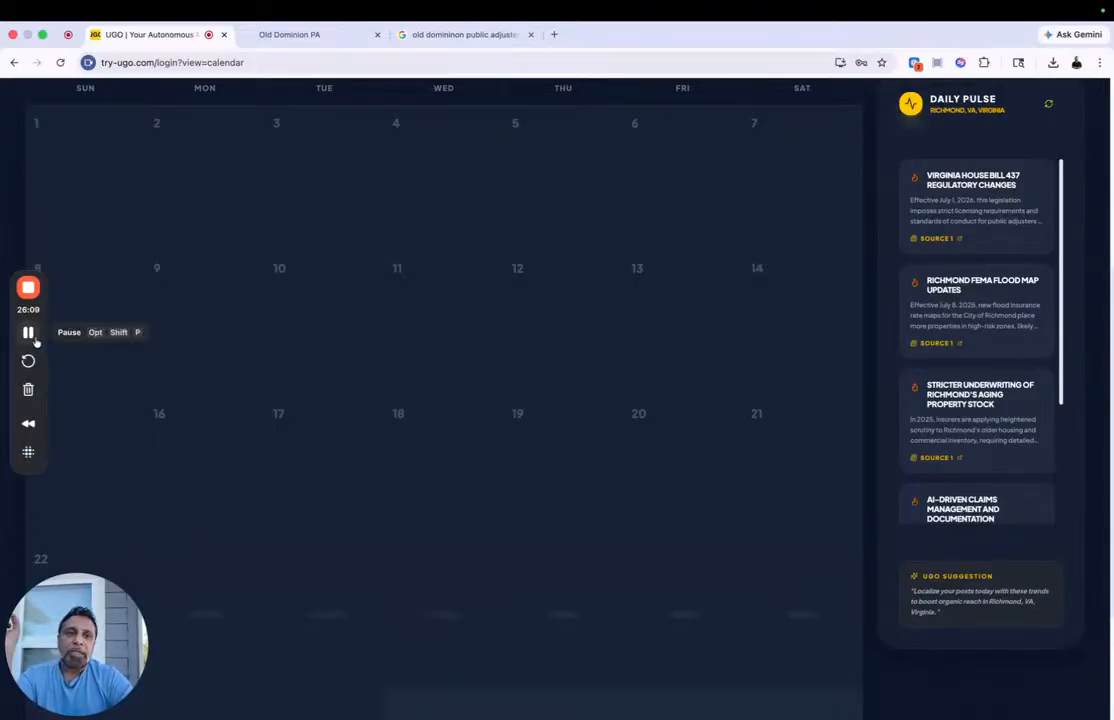